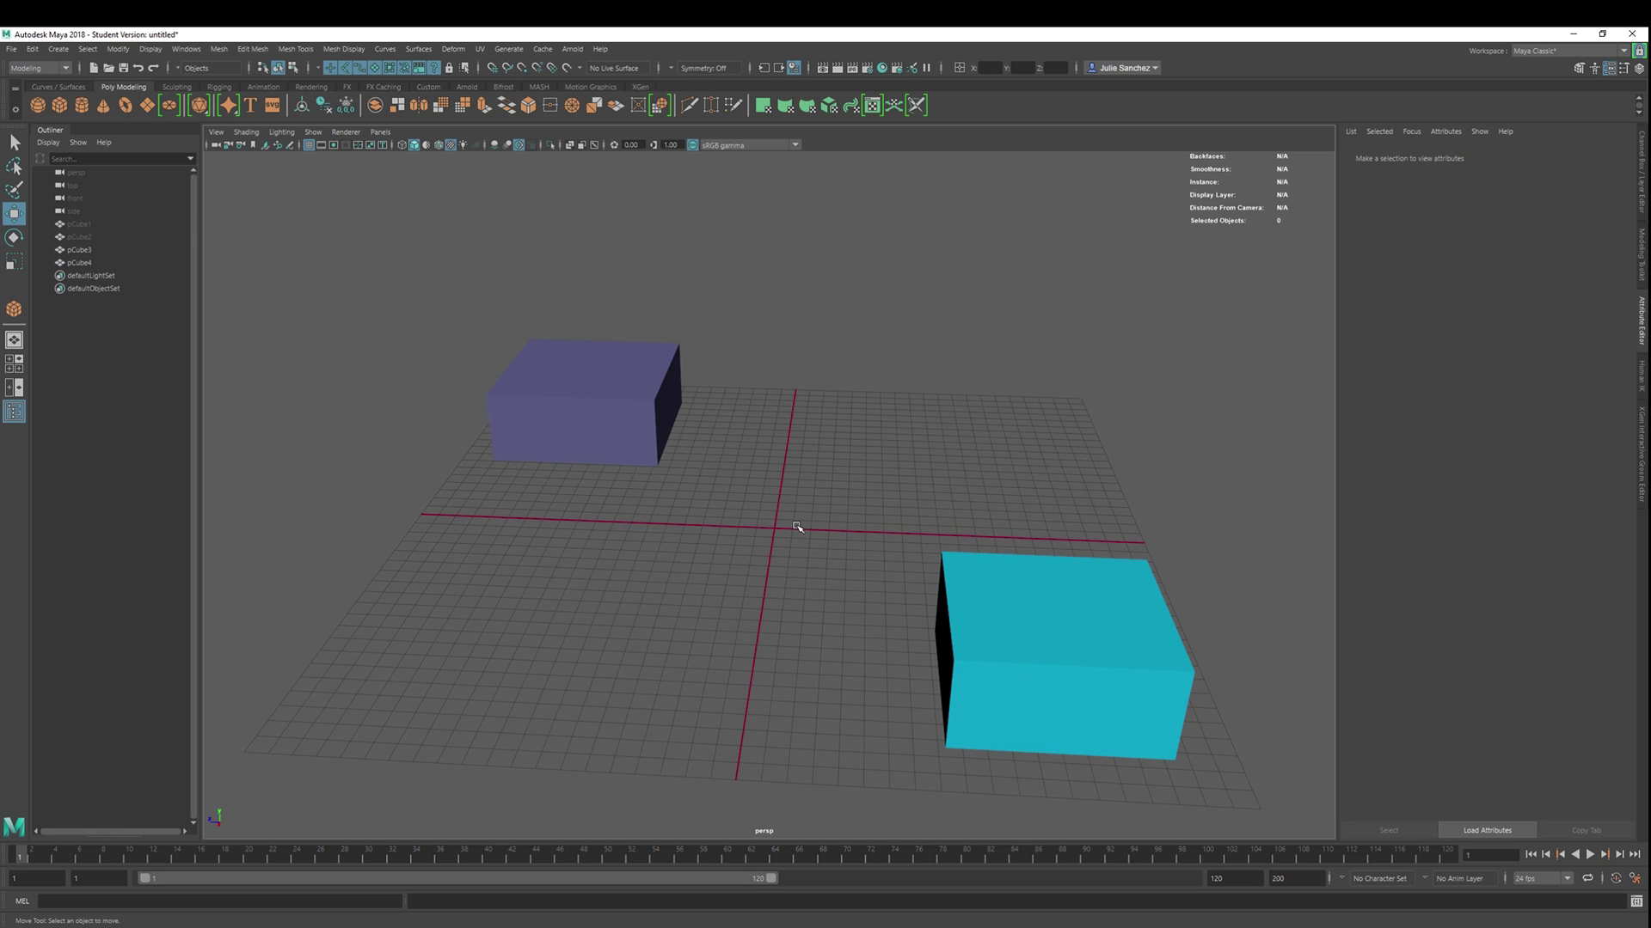
Select the cyan box's top-back edge in Edge mode and apply an edge extrude.
left_click_drag(797, 527, 711, 660, "alt")
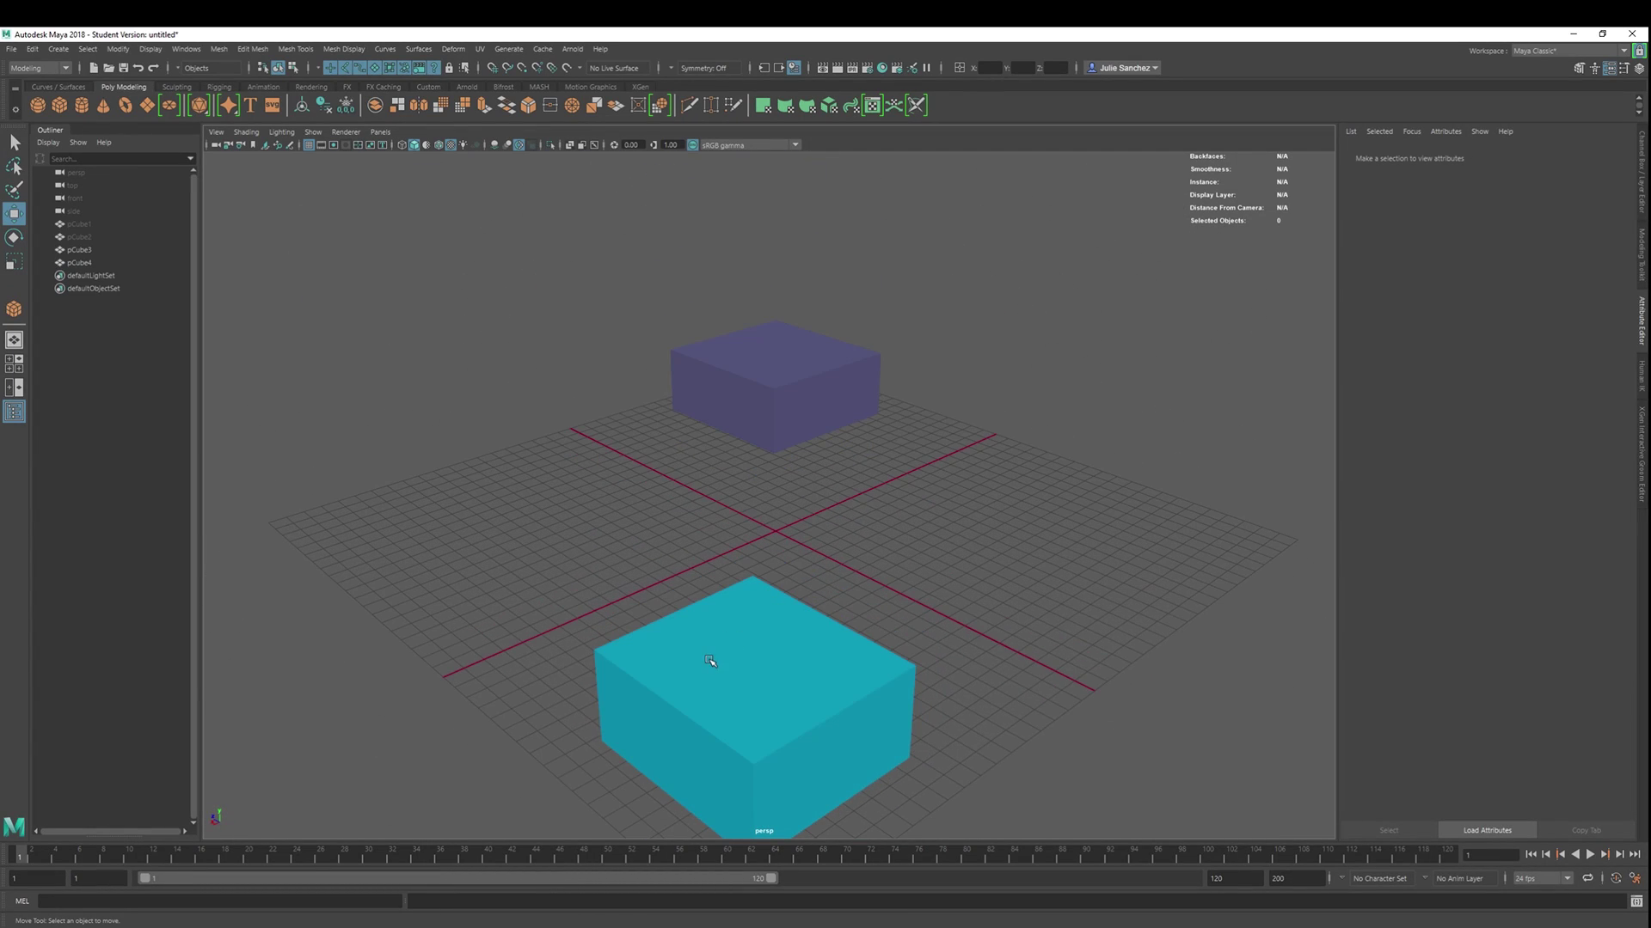
left_click(710, 662)
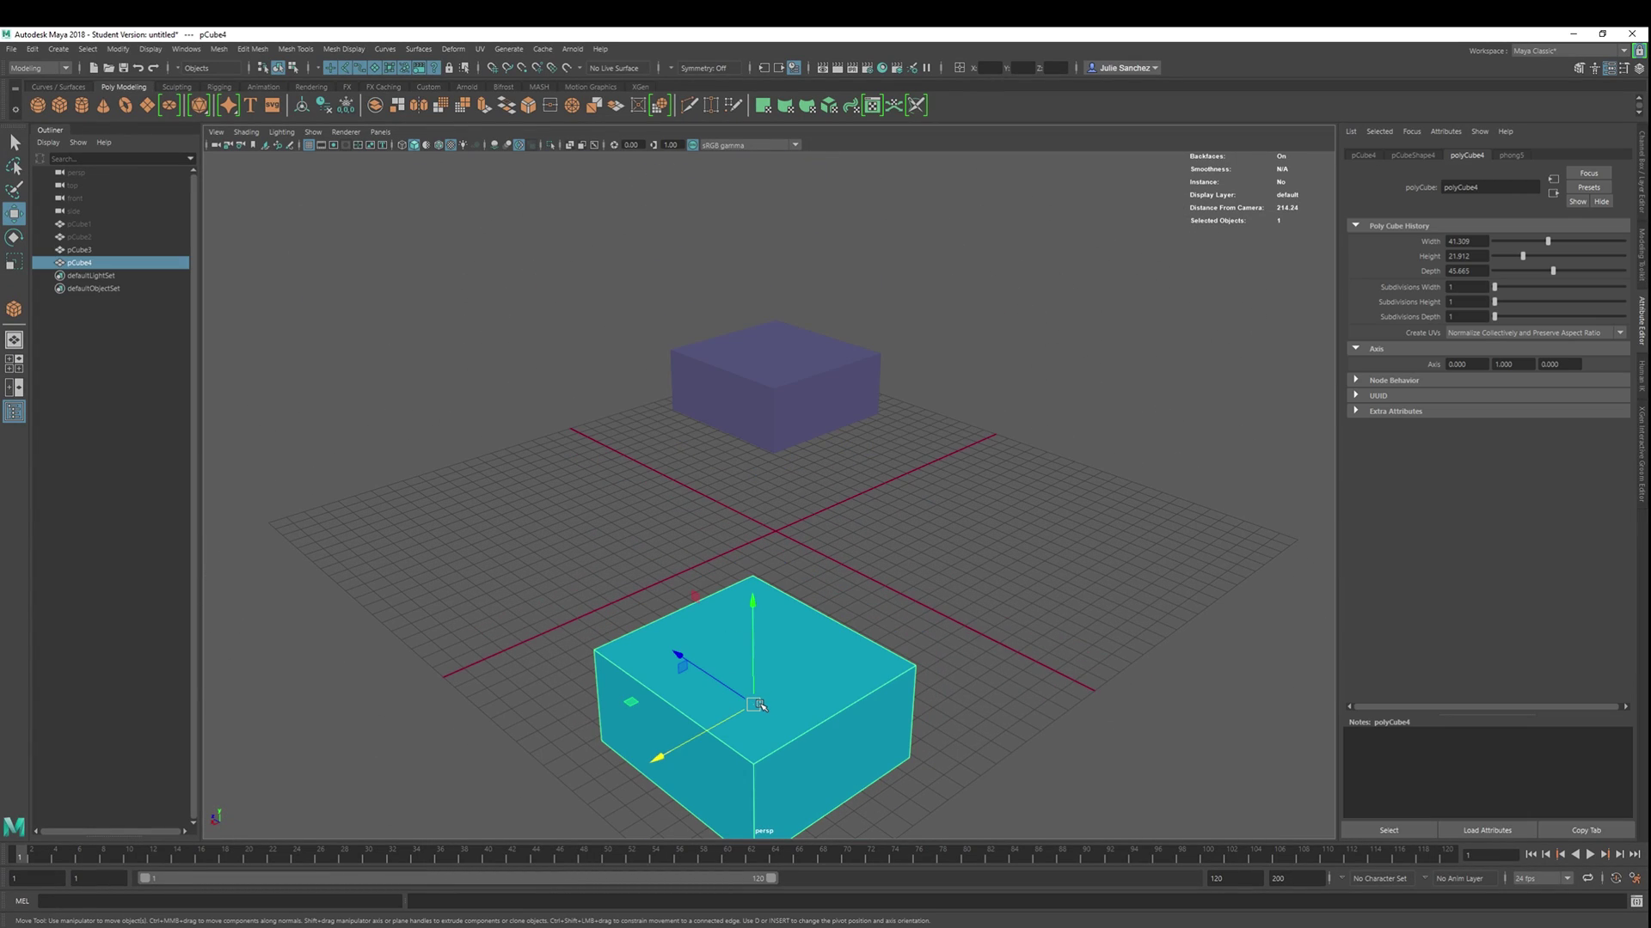
mouse_move(952, 570)
right_mouse_down()
mouse_move(993, 552)
mouse_move(954, 537)
mouse_move(878, 579)
mouse_move(962, 612)
mouse_move(953, 540)
right_mouse_up()
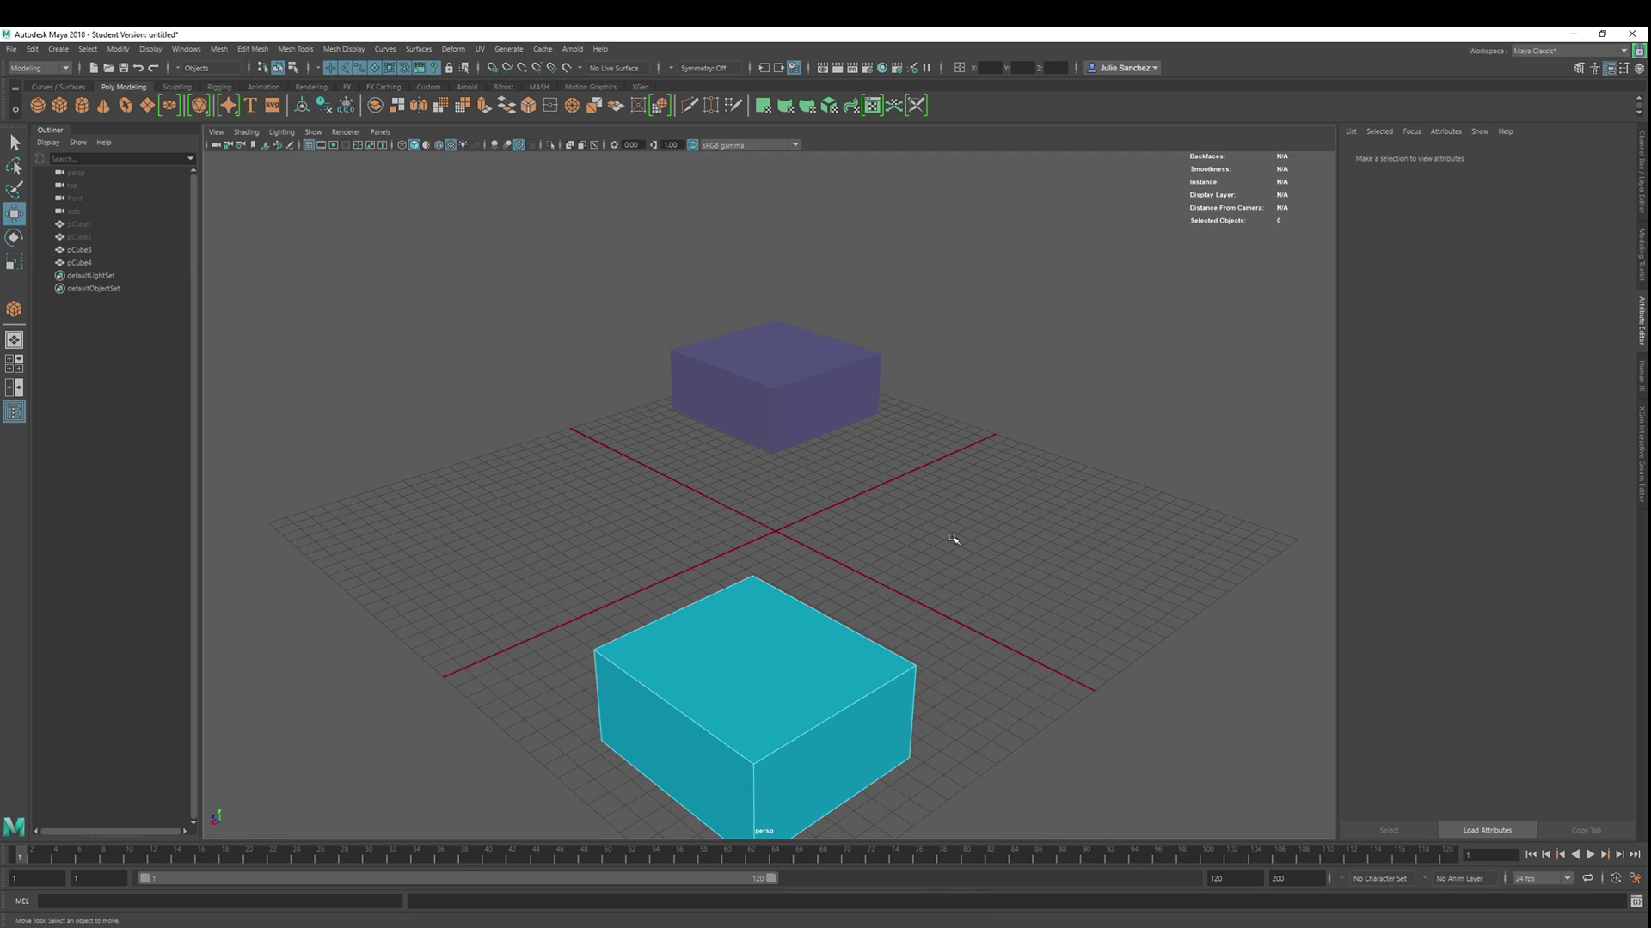
left_click(838, 623)
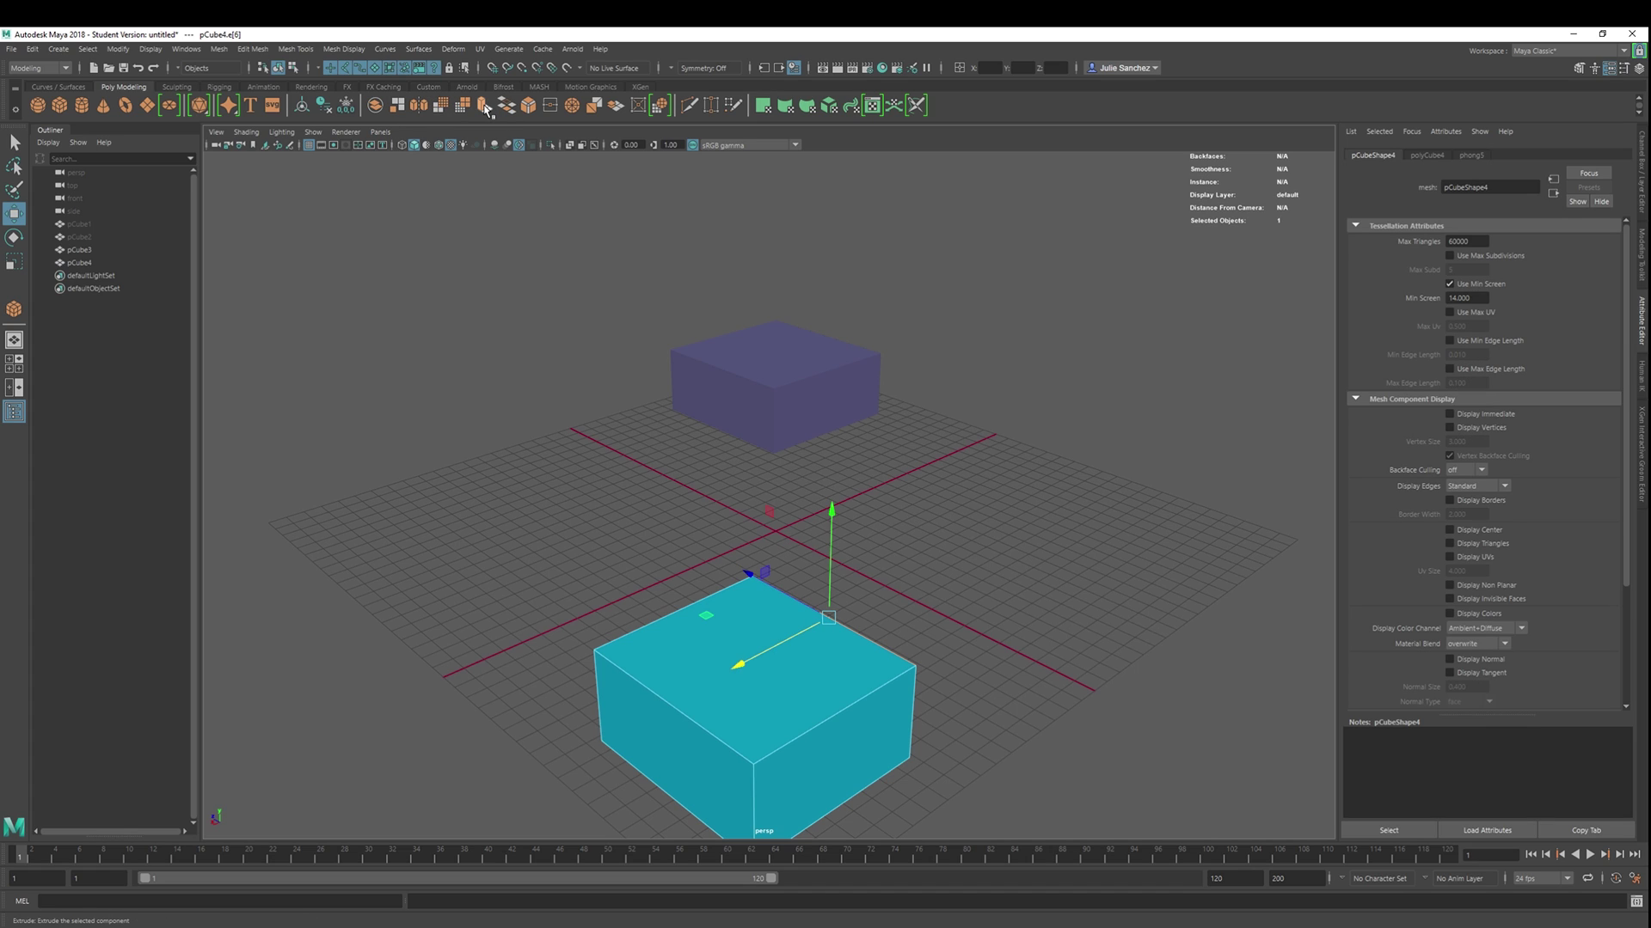
left_click(243, 52)
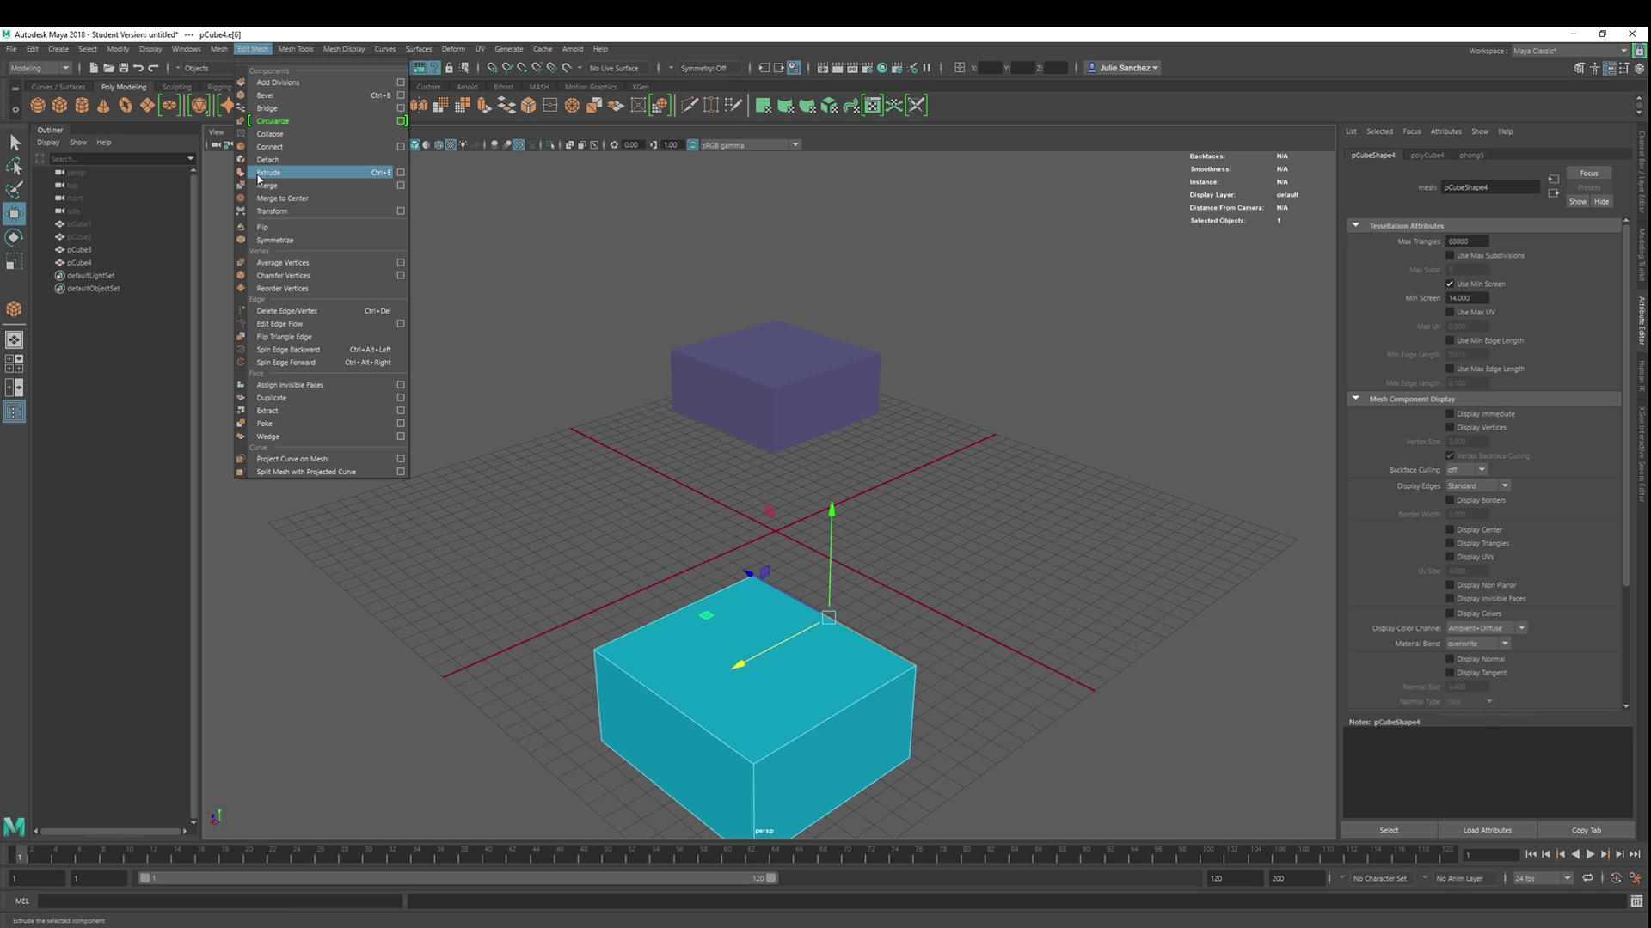
left_click(893, 599)
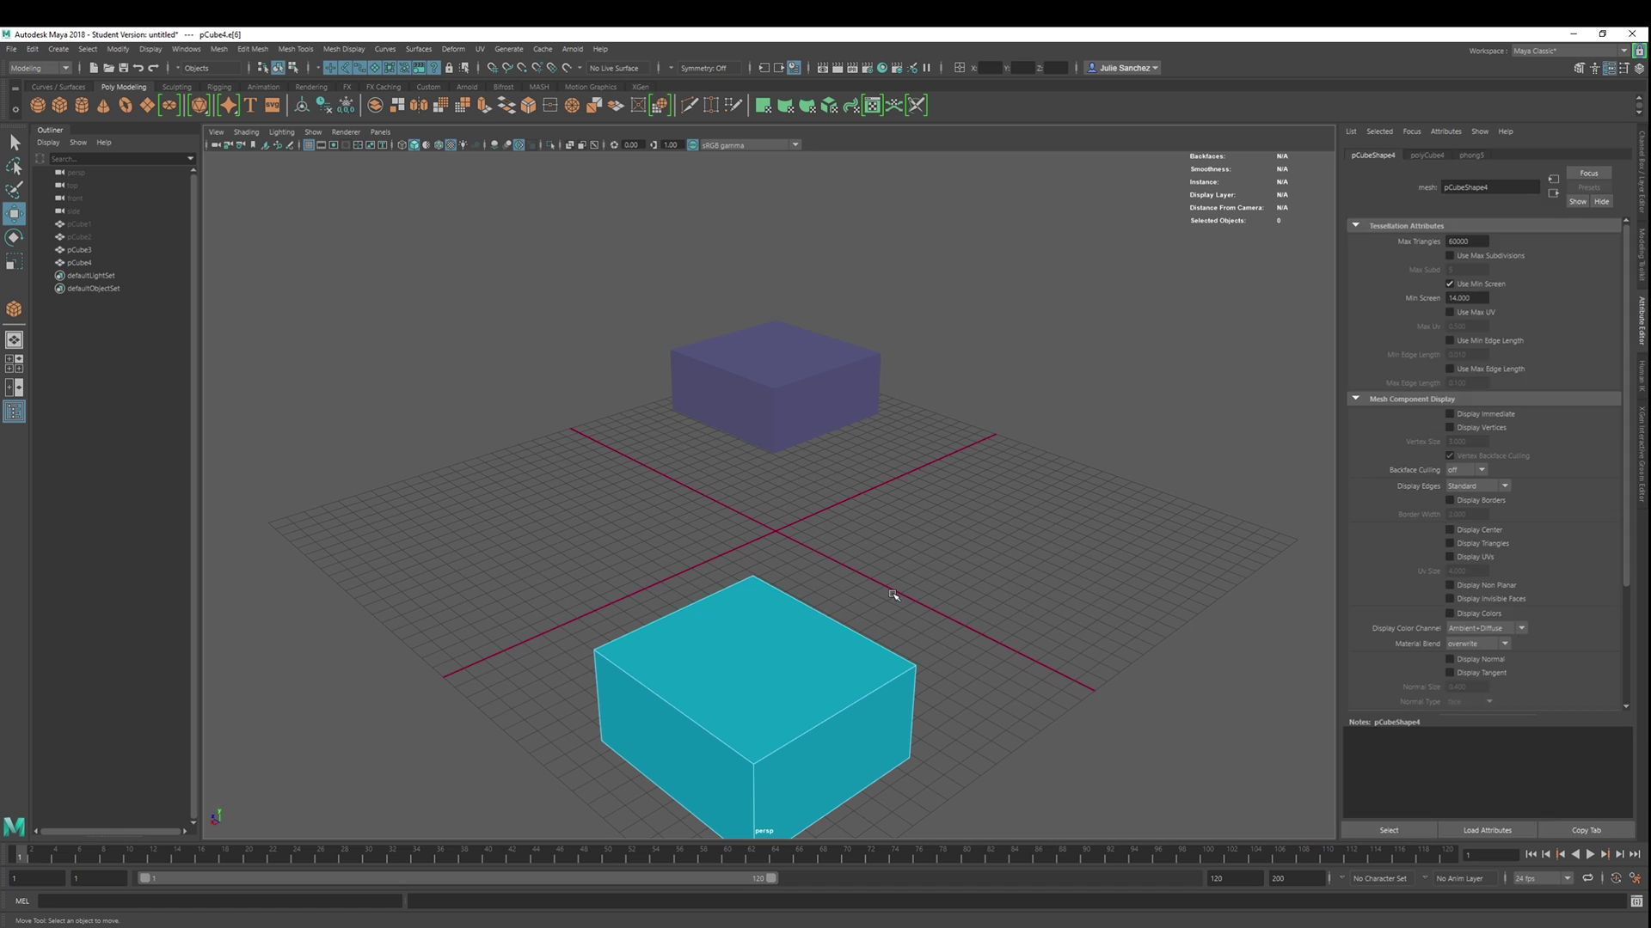
left_click(830, 626)
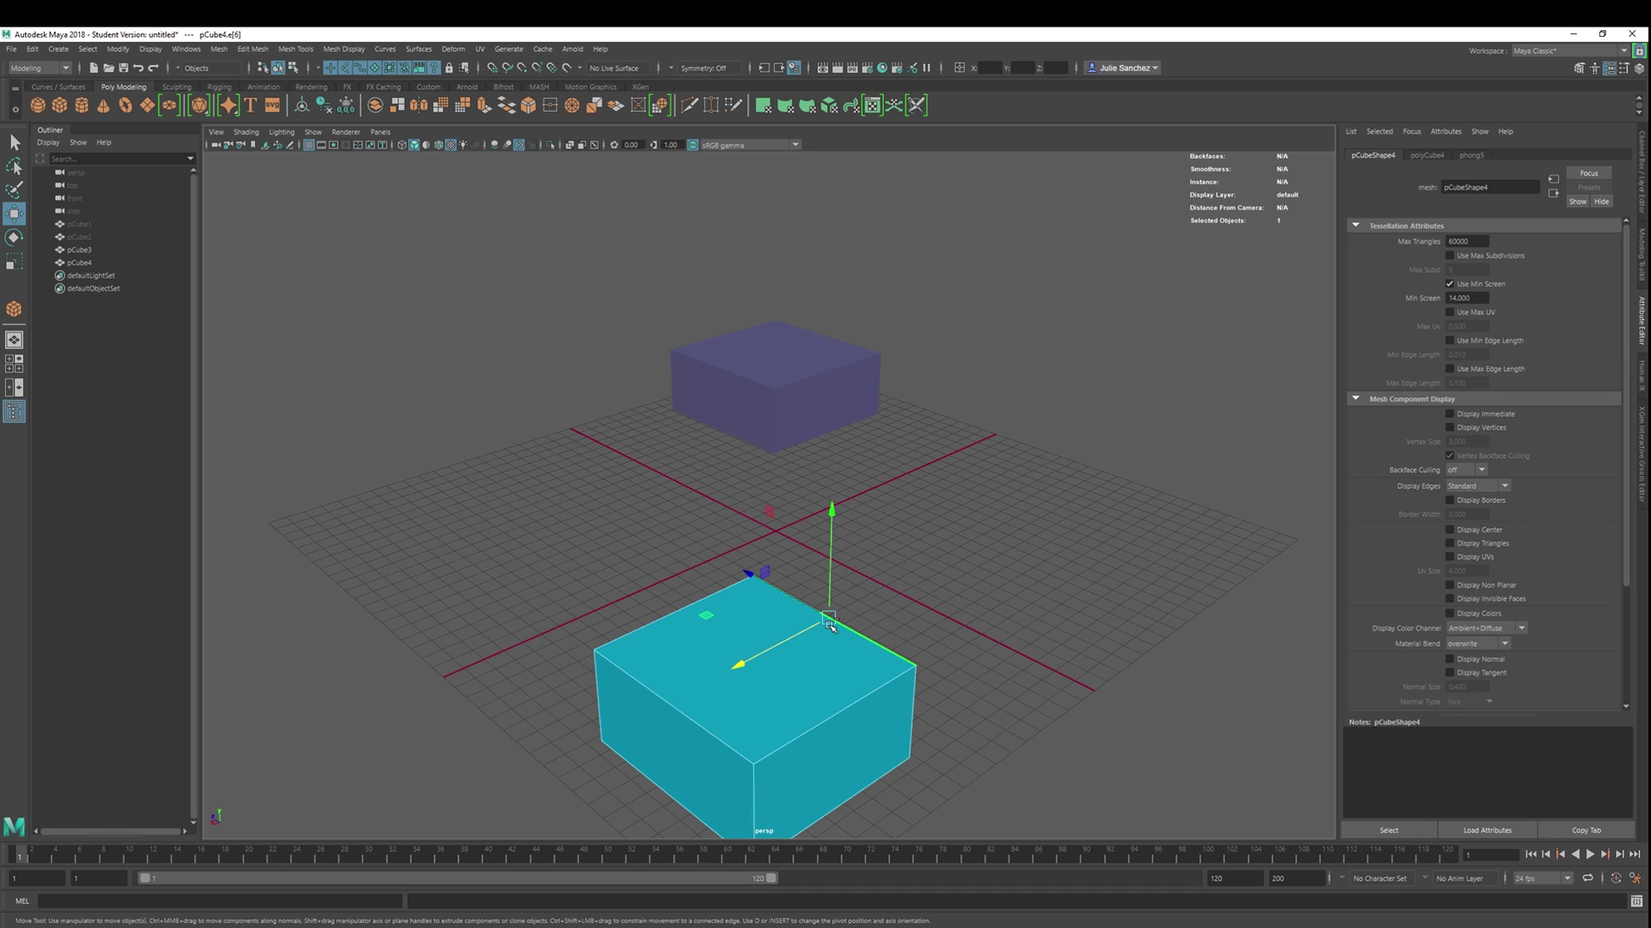
key("ctrl+e")
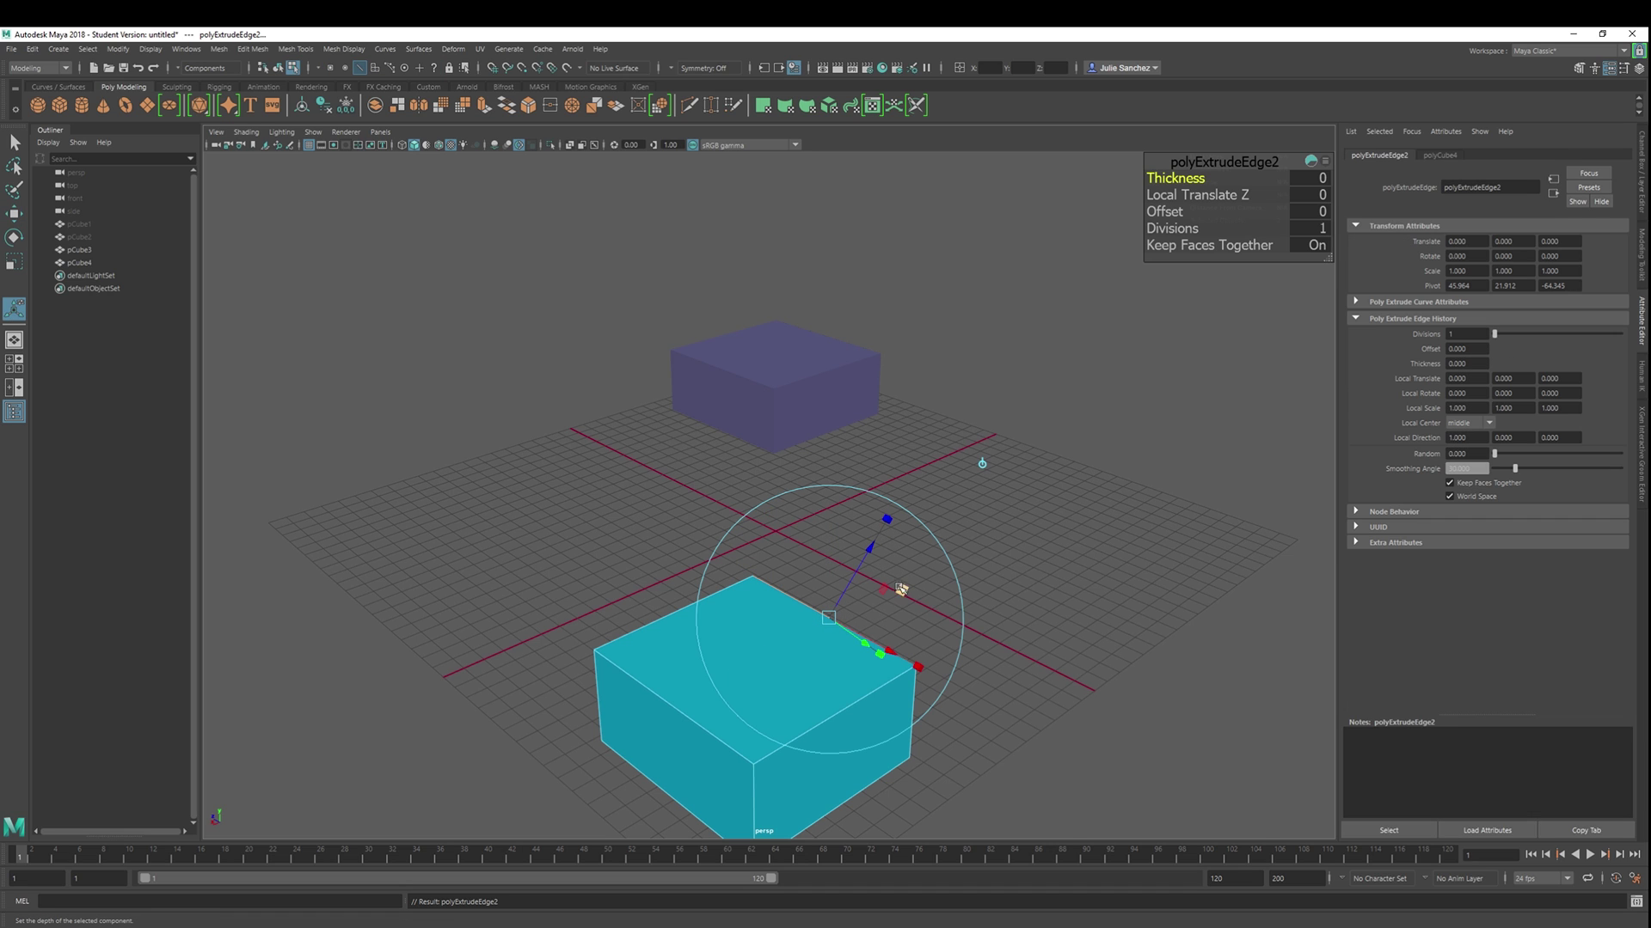
Pull the extruded edge out into a flat flap reaching toward the purple box.
left_click_drag(1060, 706, 995, 689, "alt")
left_click_drag(589, 517, 772, 422)
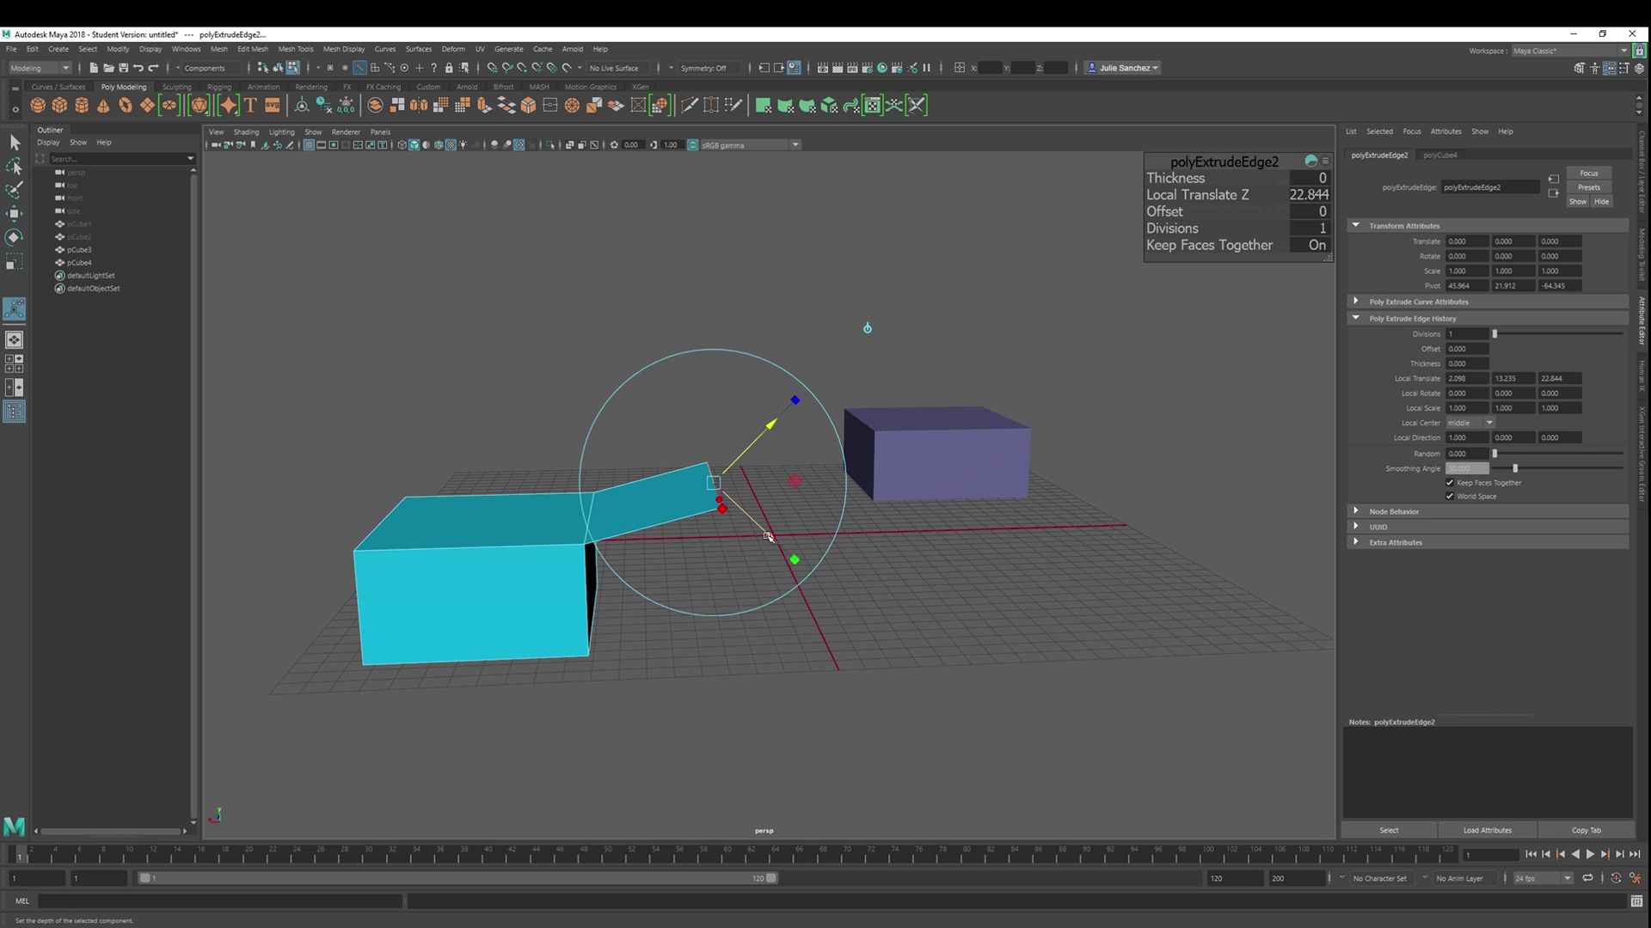
left_click_drag(768, 538, 796, 508)
mouse_move(488, 430)
left_mouse_down("alt")
mouse_move(662, 405)
mouse_move(501, 402)
left_mouse_up("alt")
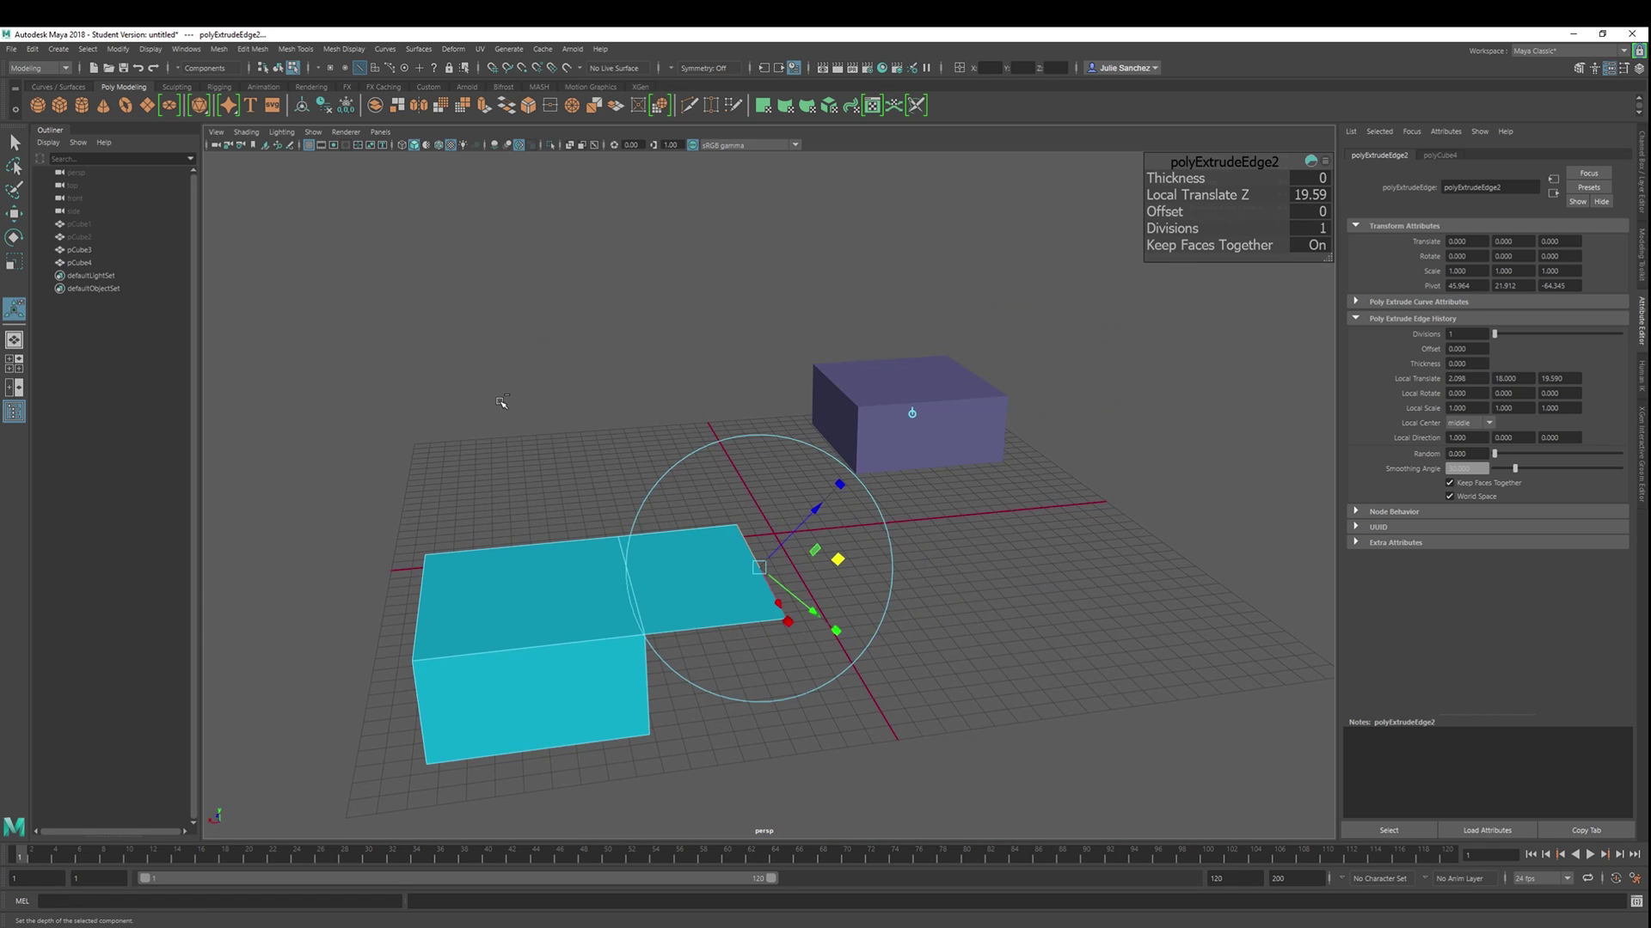
Undo the flap and go back to selecting the whole cyan box as an object.
key("ctrl+z")
key("ctrl+z")
key("ctrl+z")
key("ctrl+z")
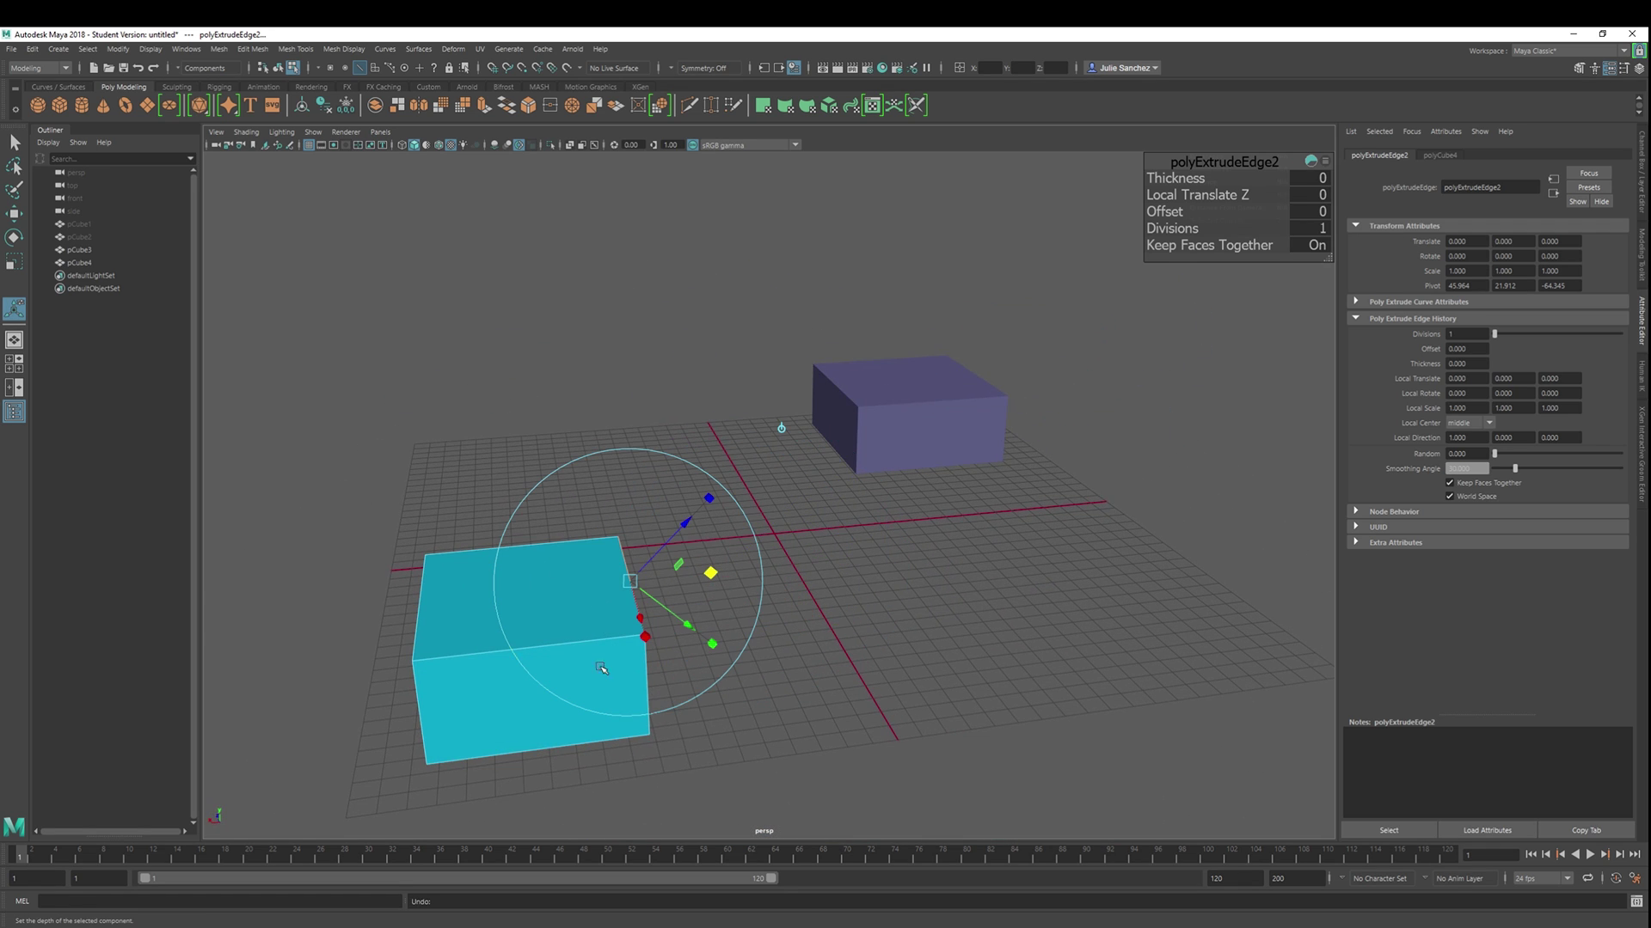
right_click_drag(737, 542, 737, 544)
left_click(605, 576)
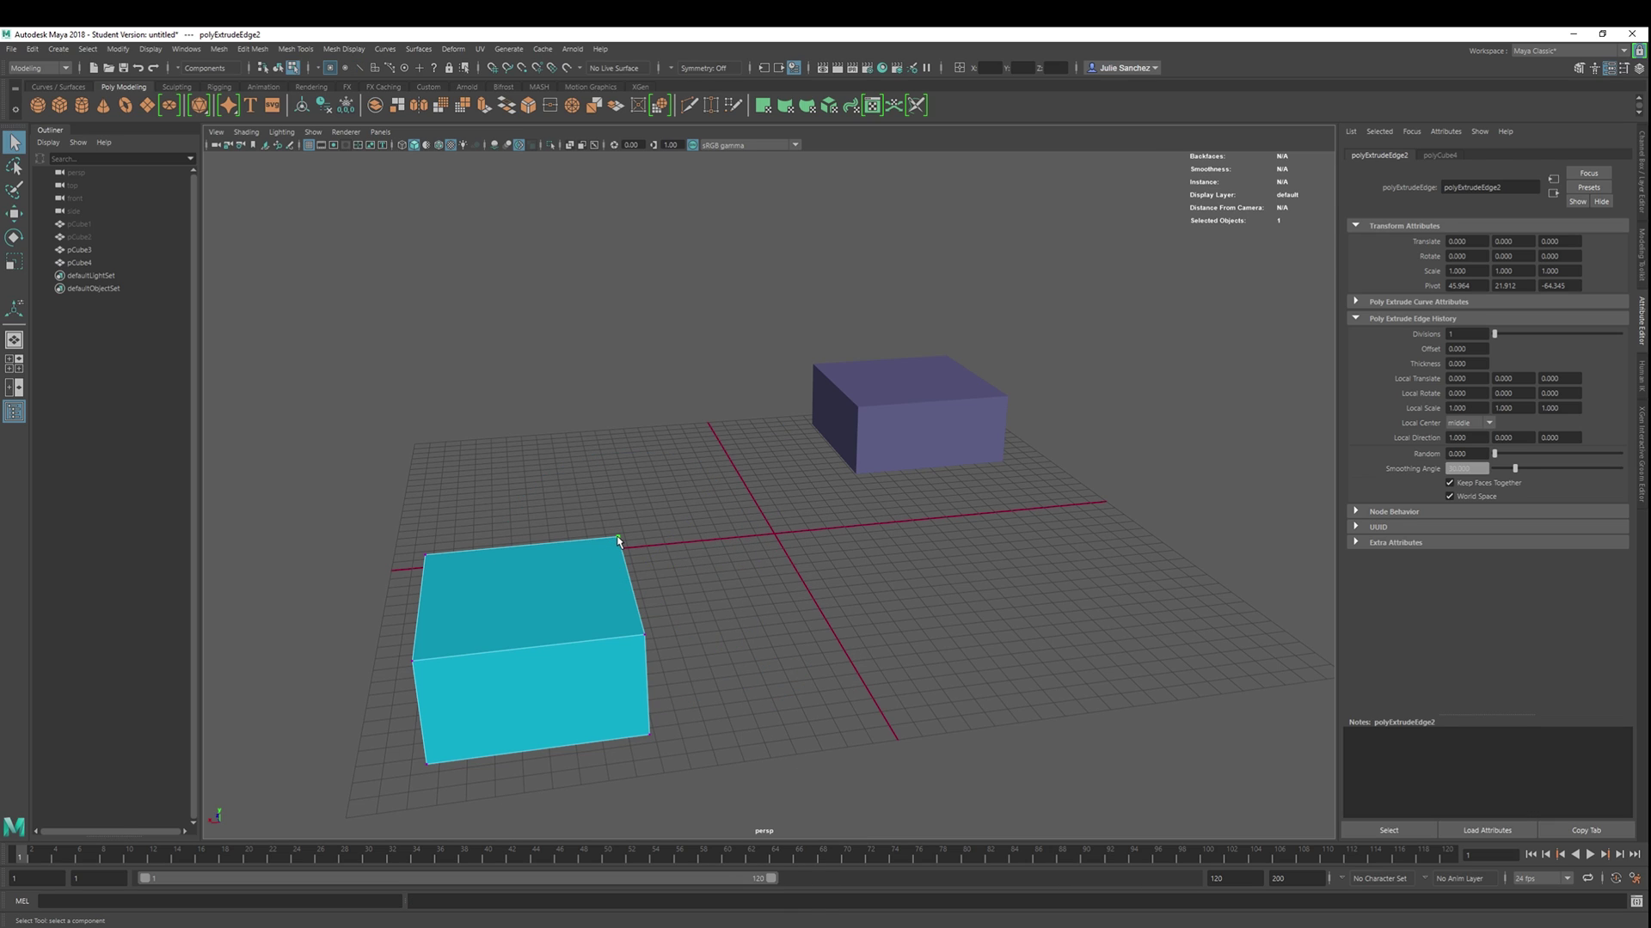
Extrude a top corner vertex of the cyan box, then show its polyCube4 construction attributes.
left_click(618, 540)
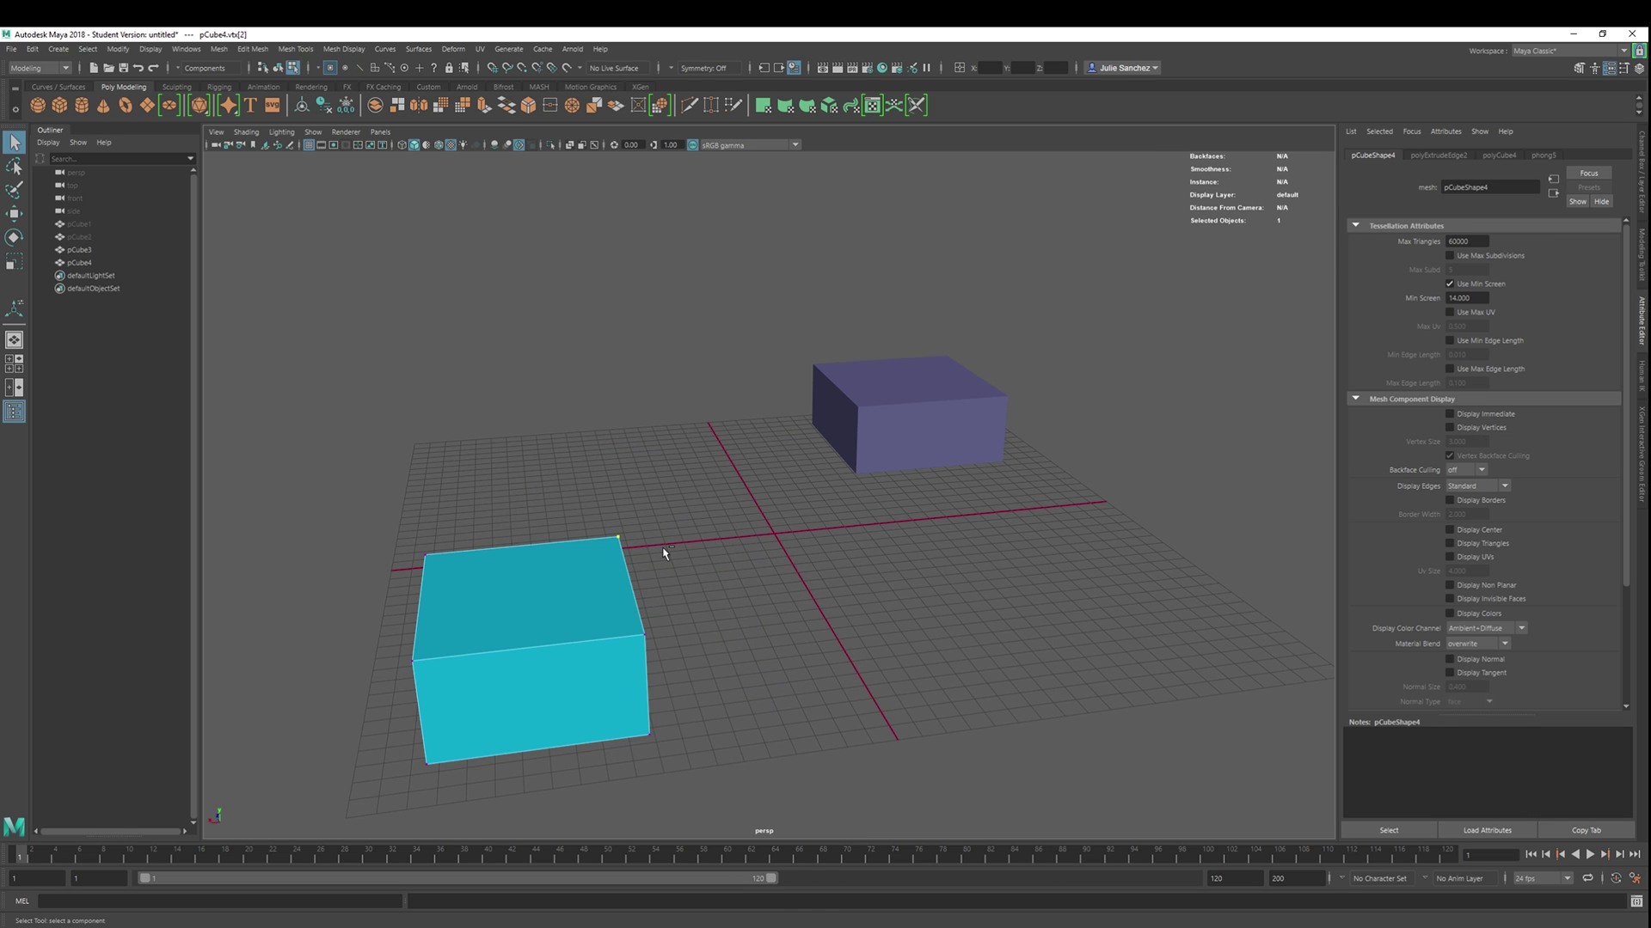
key("ctrl+e")
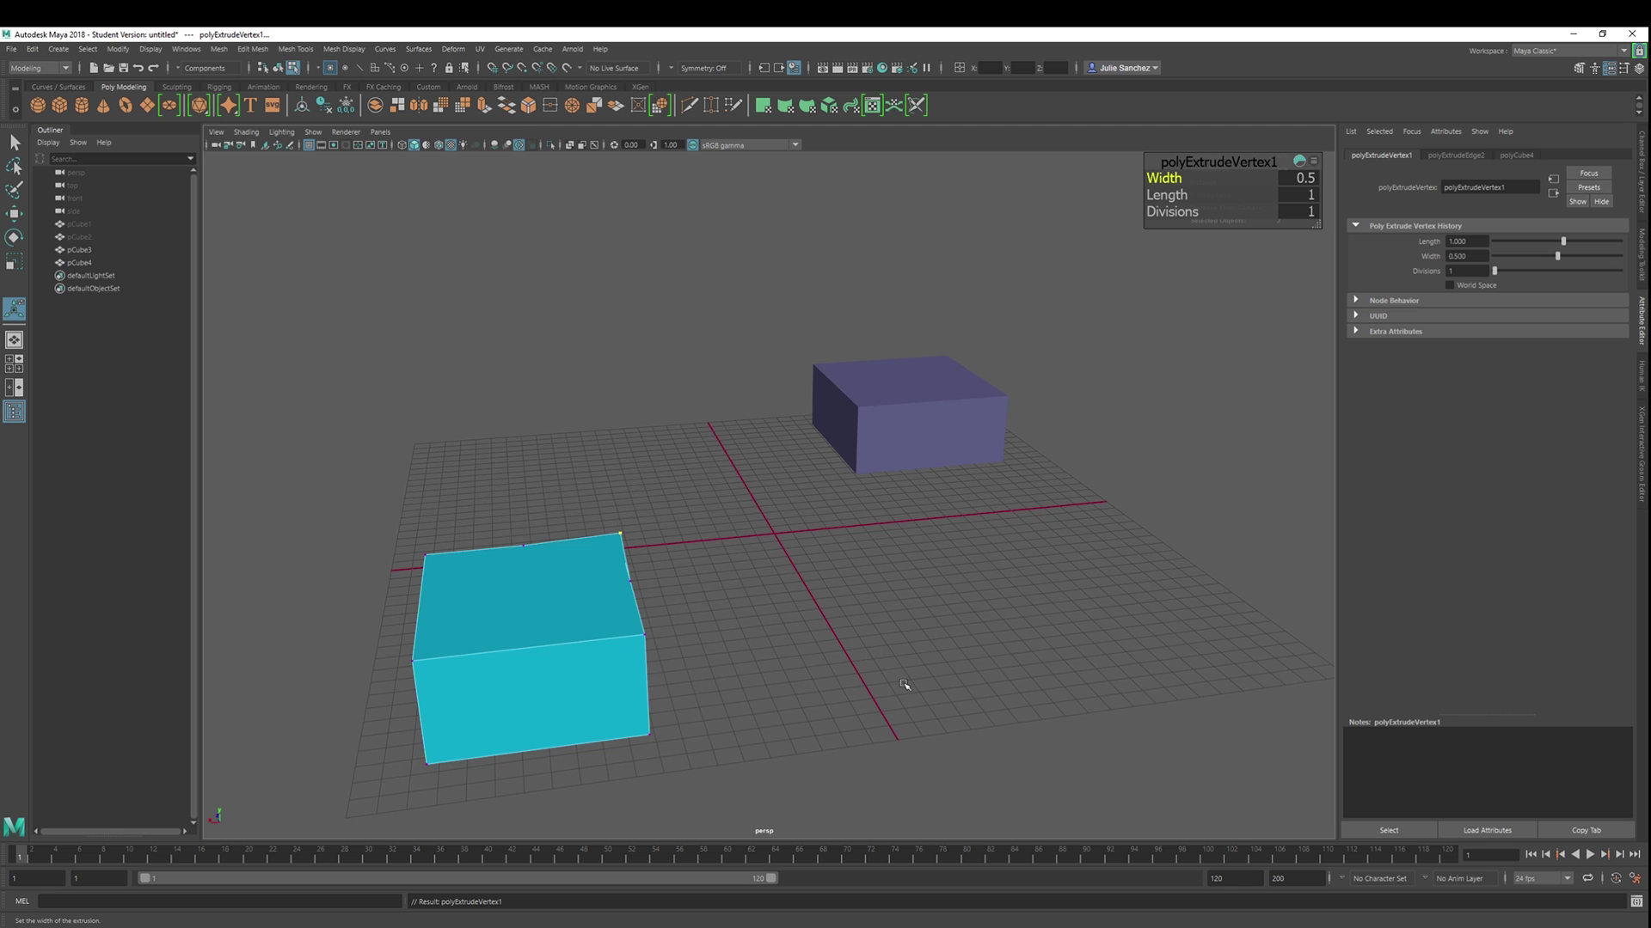
left_click_drag(904, 683, 819, 676, "alt")
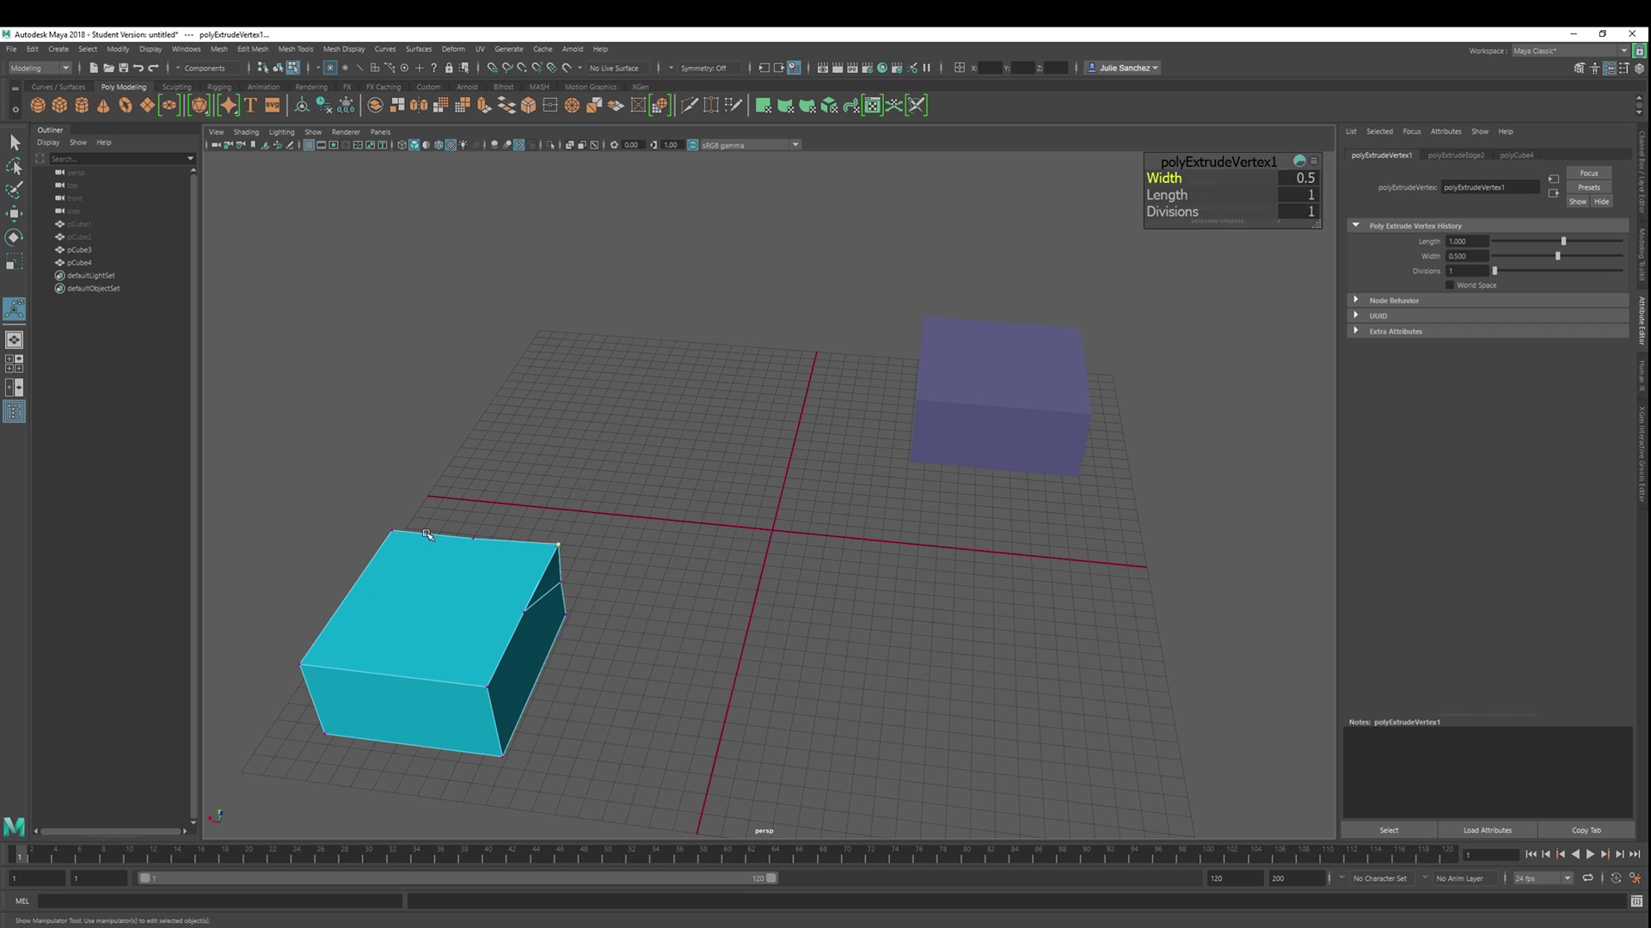
left_click(471, 616)
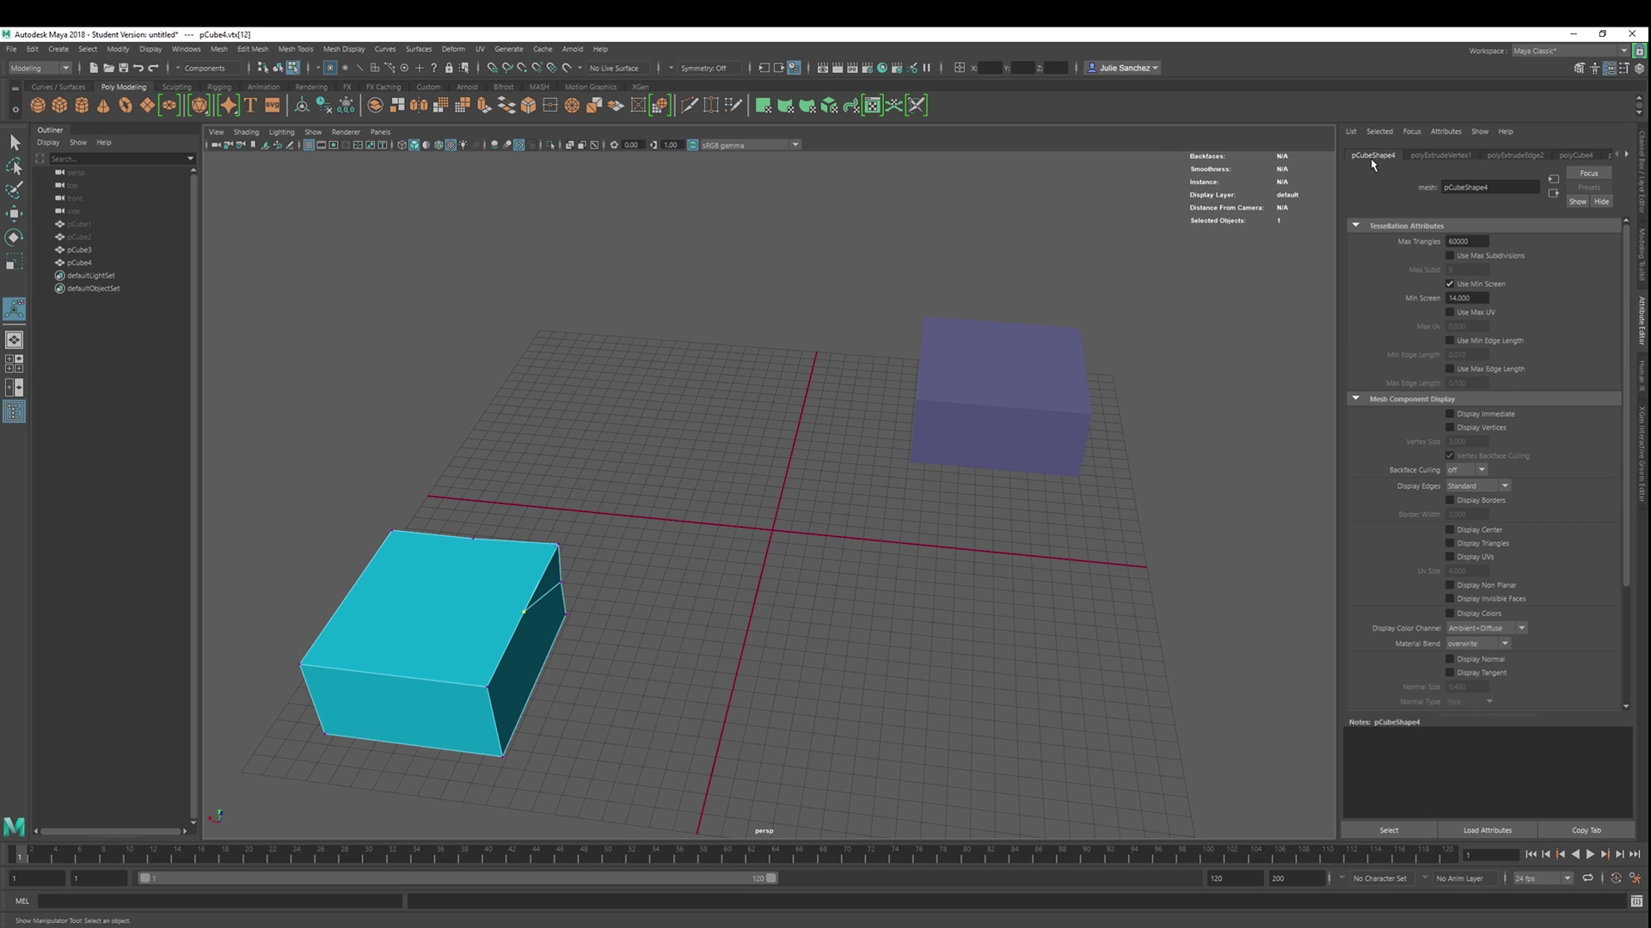
left_click(1579, 156)
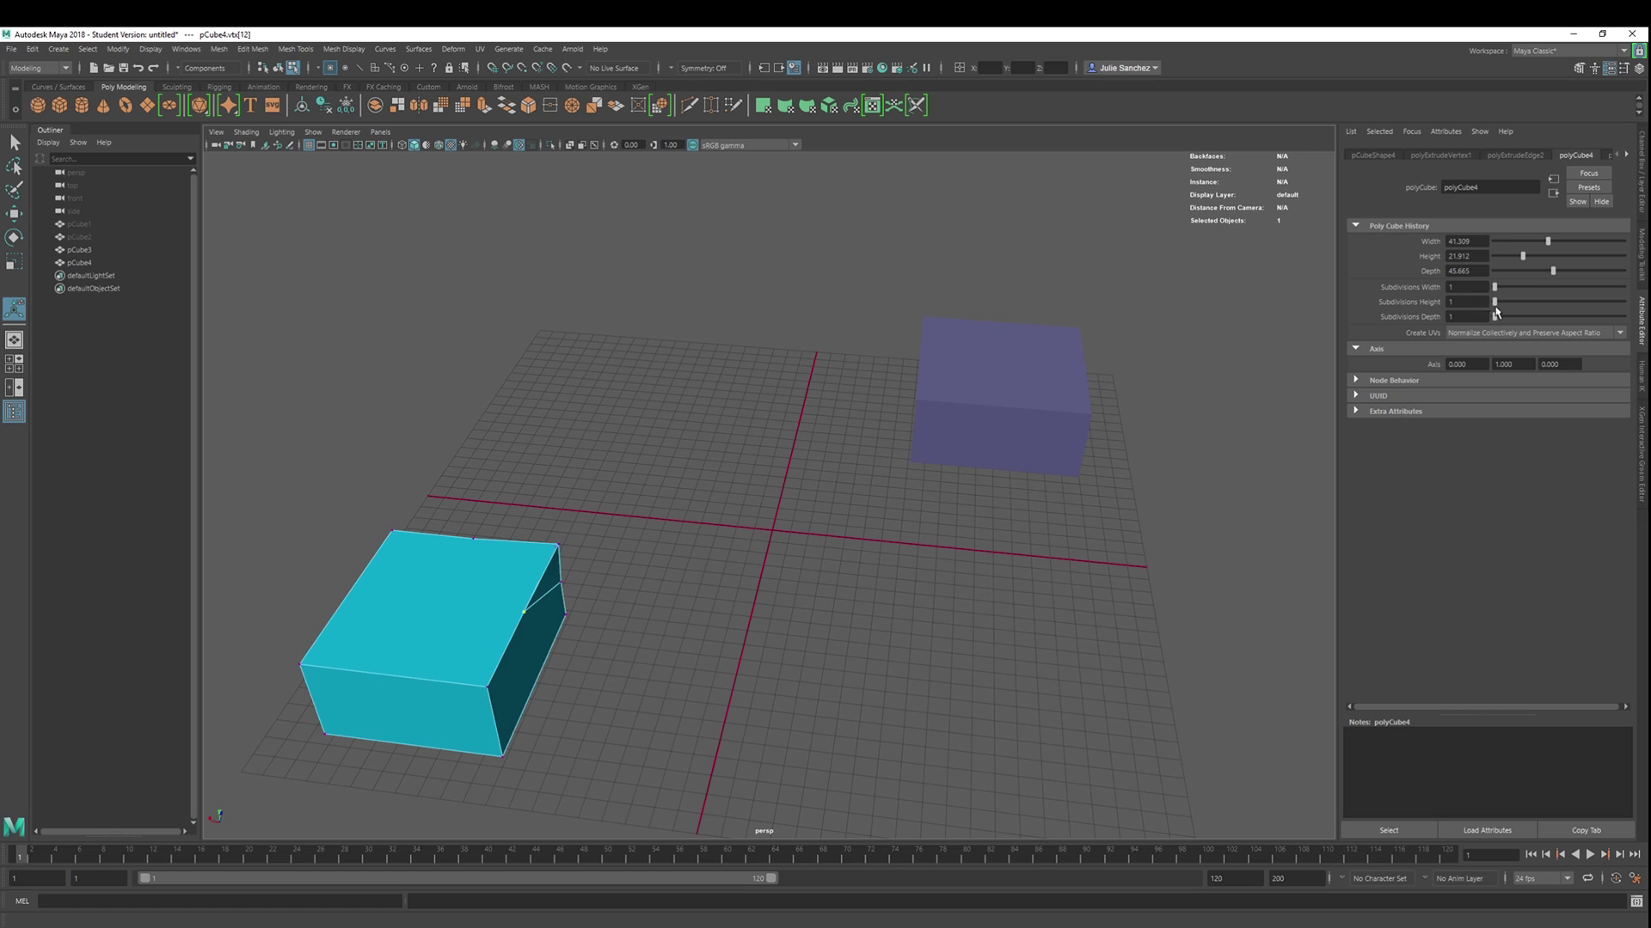
Set polyCube4 Subdivisions Width to 5 and switch to vertex selection.
left_click_drag(1495, 289, 1508, 323)
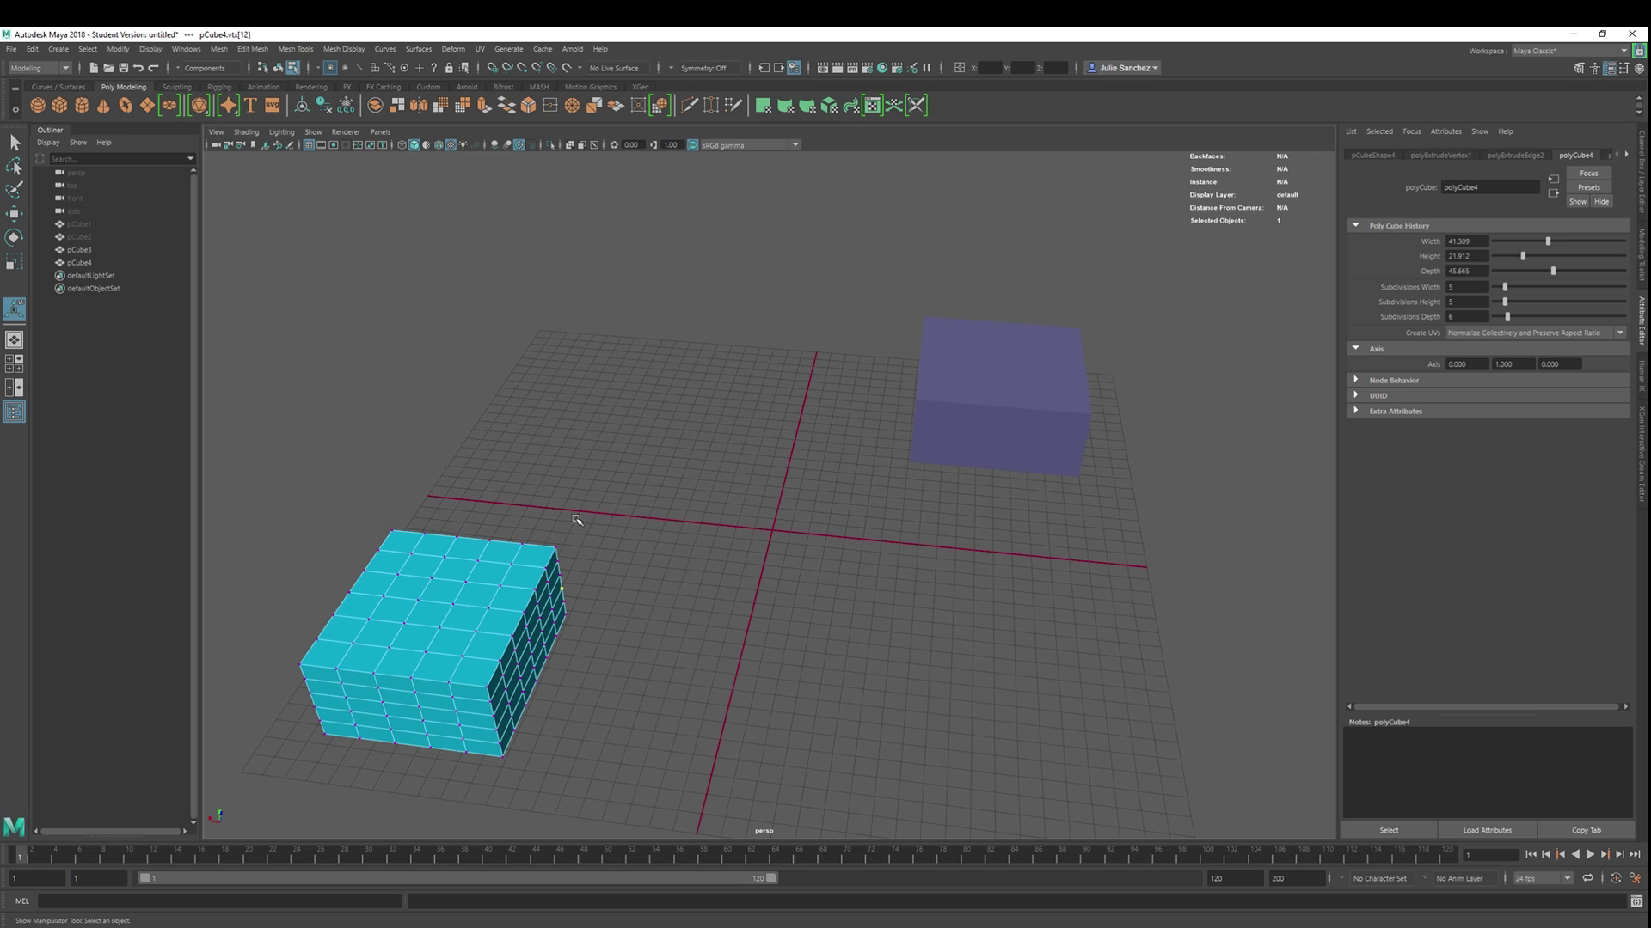
right_click(640, 566)
left_click(578, 565)
Extrude a vertex and move it outward along X into a spike.
key("ctrl+e")
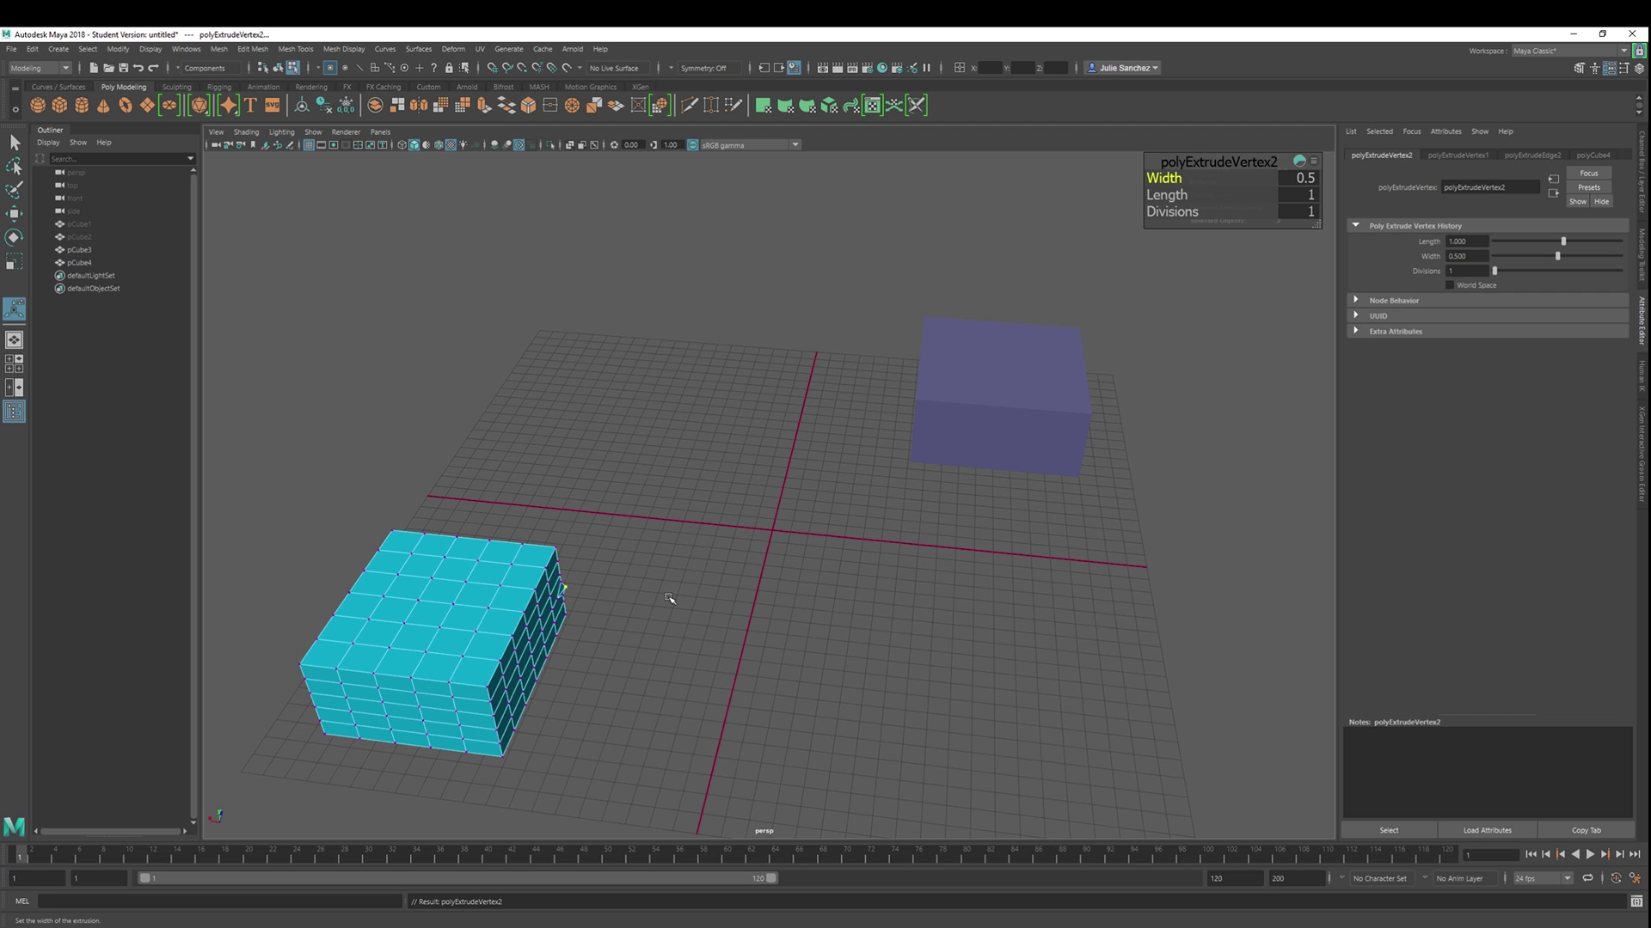
left_click_drag(669, 599, 584, 400, "alt")
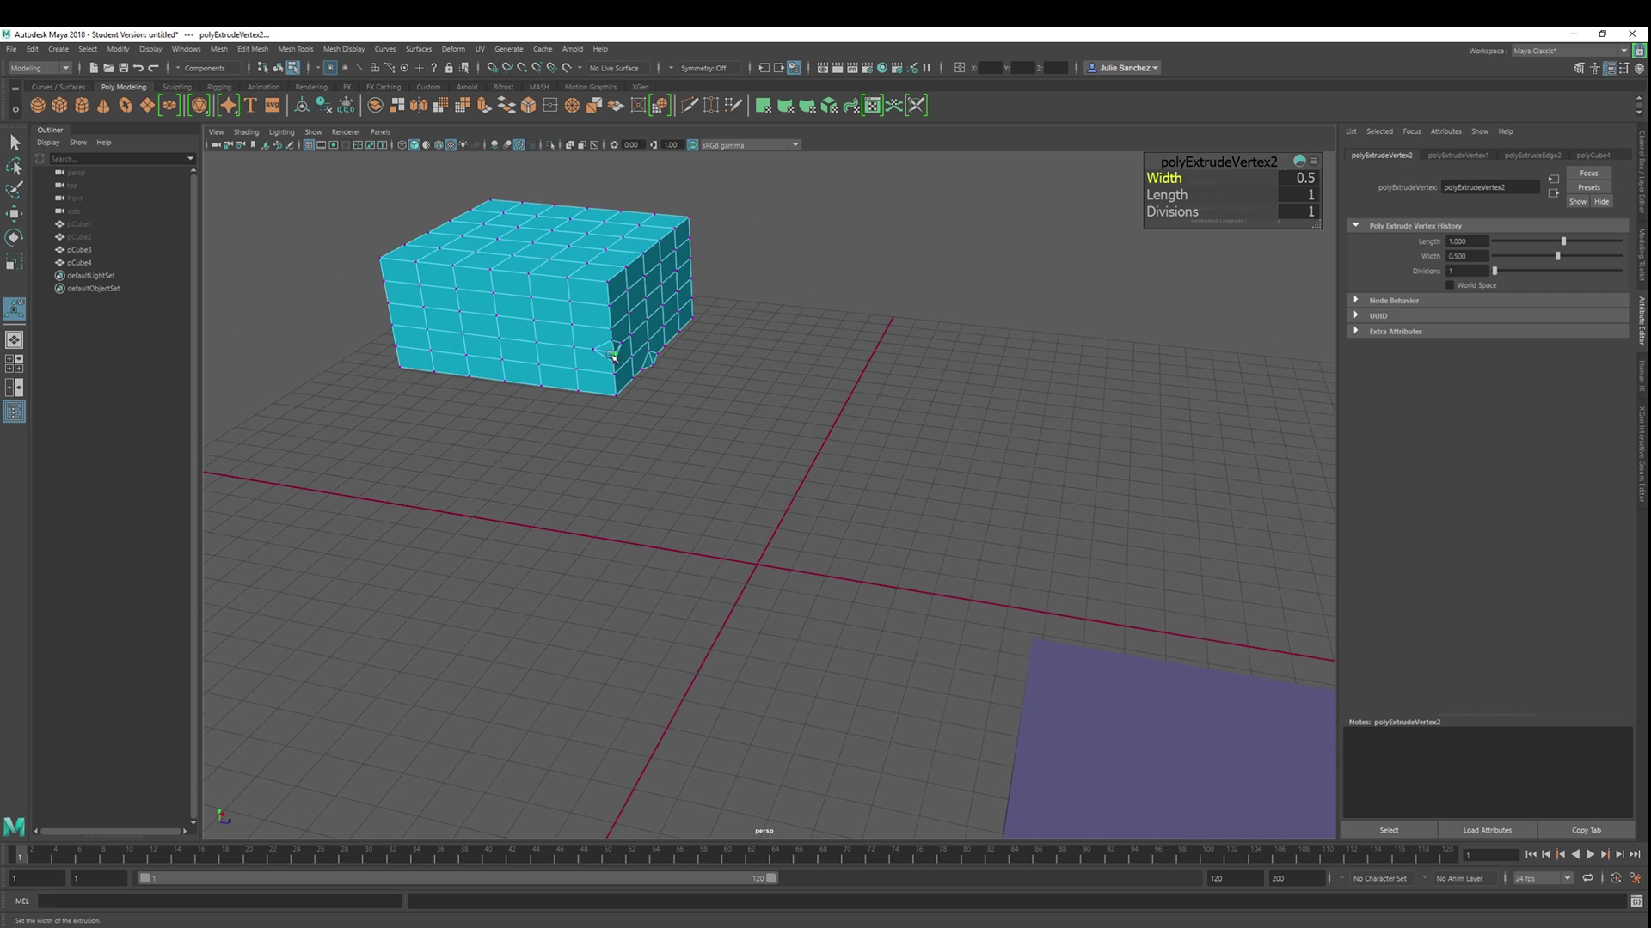
key("w")
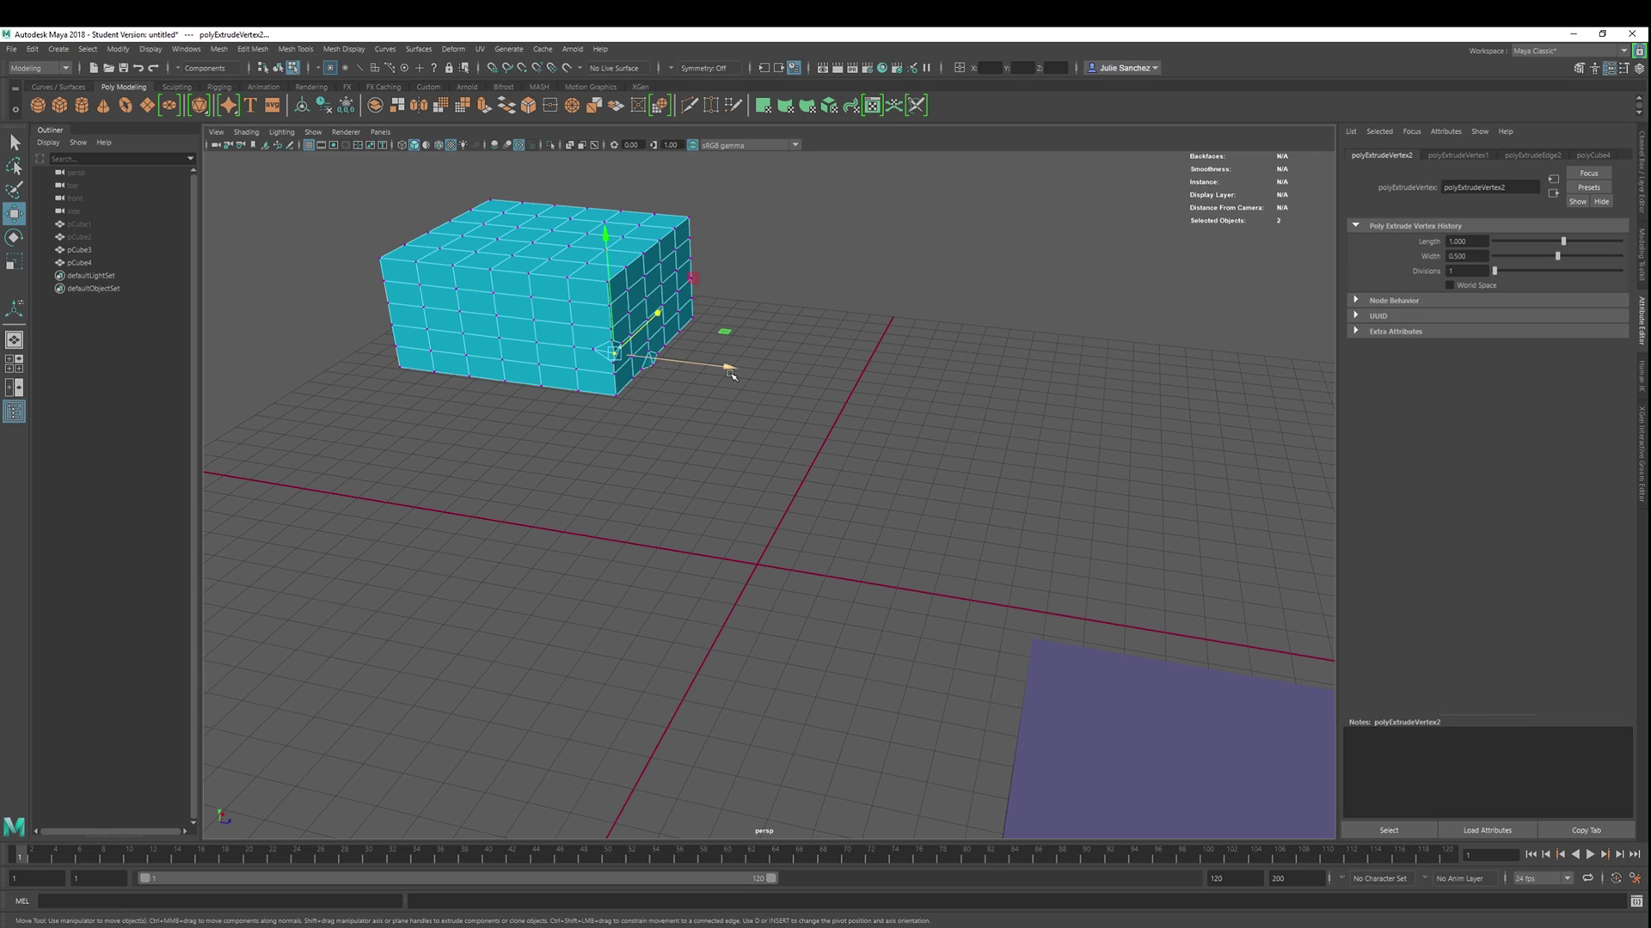
left_click_drag(729, 372, 789, 425)
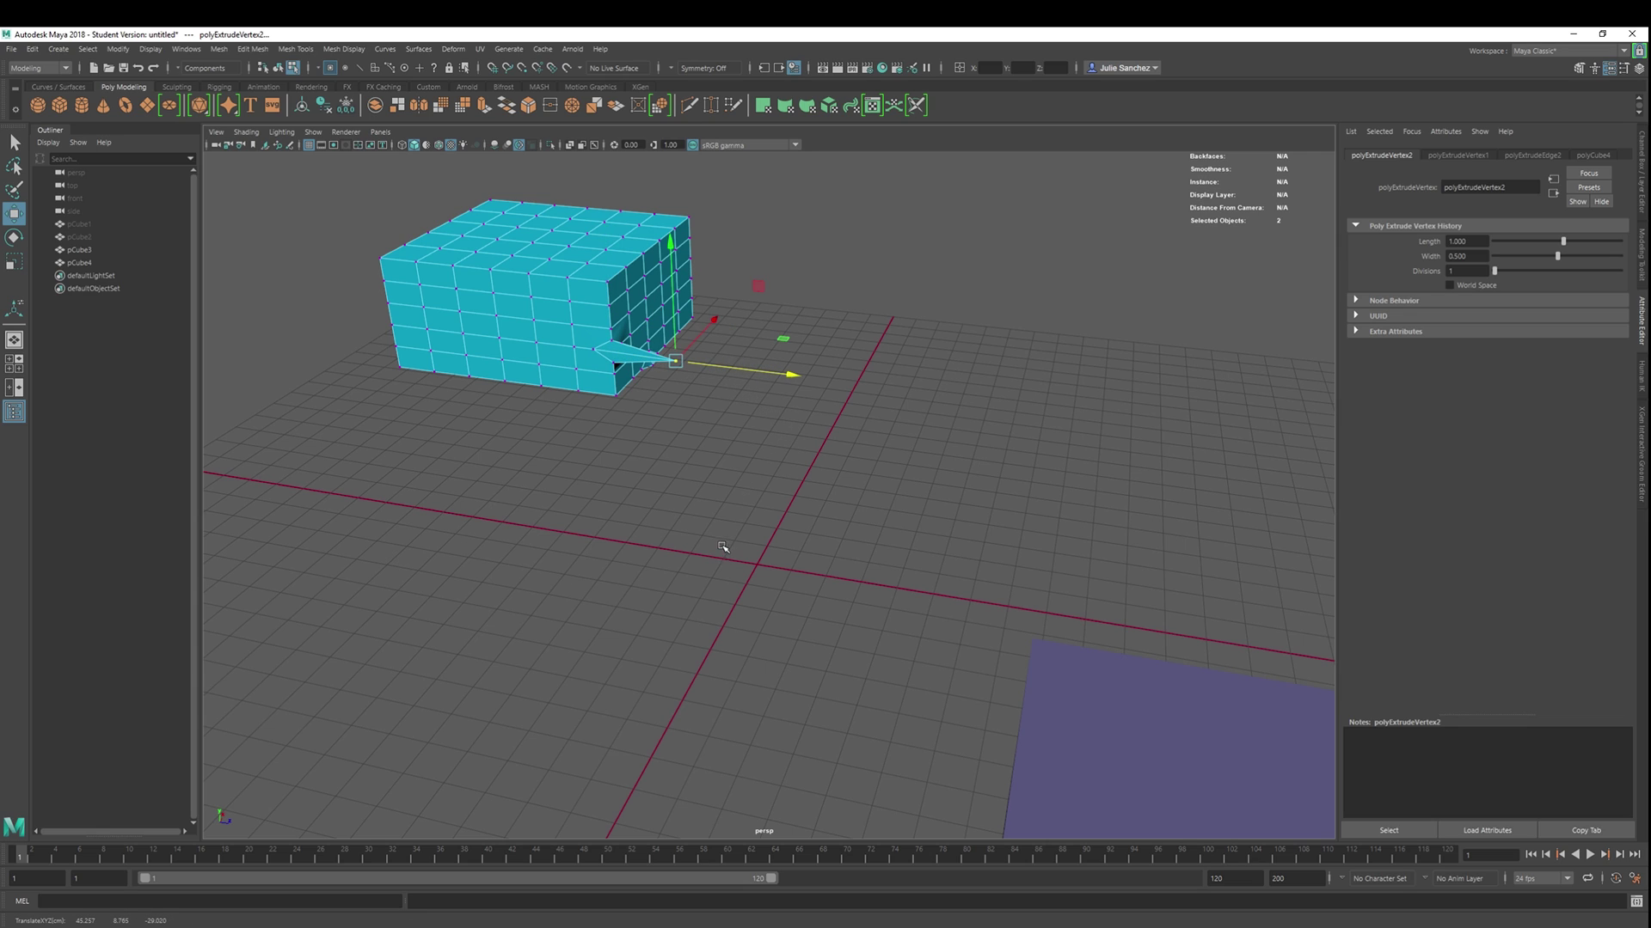
mouse_move(723, 547)
left_mouse_down("alt")
mouse_move(519, 542)
mouse_move(759, 545)
mouse_move(726, 546)
left_mouse_up("alt")
key("f")
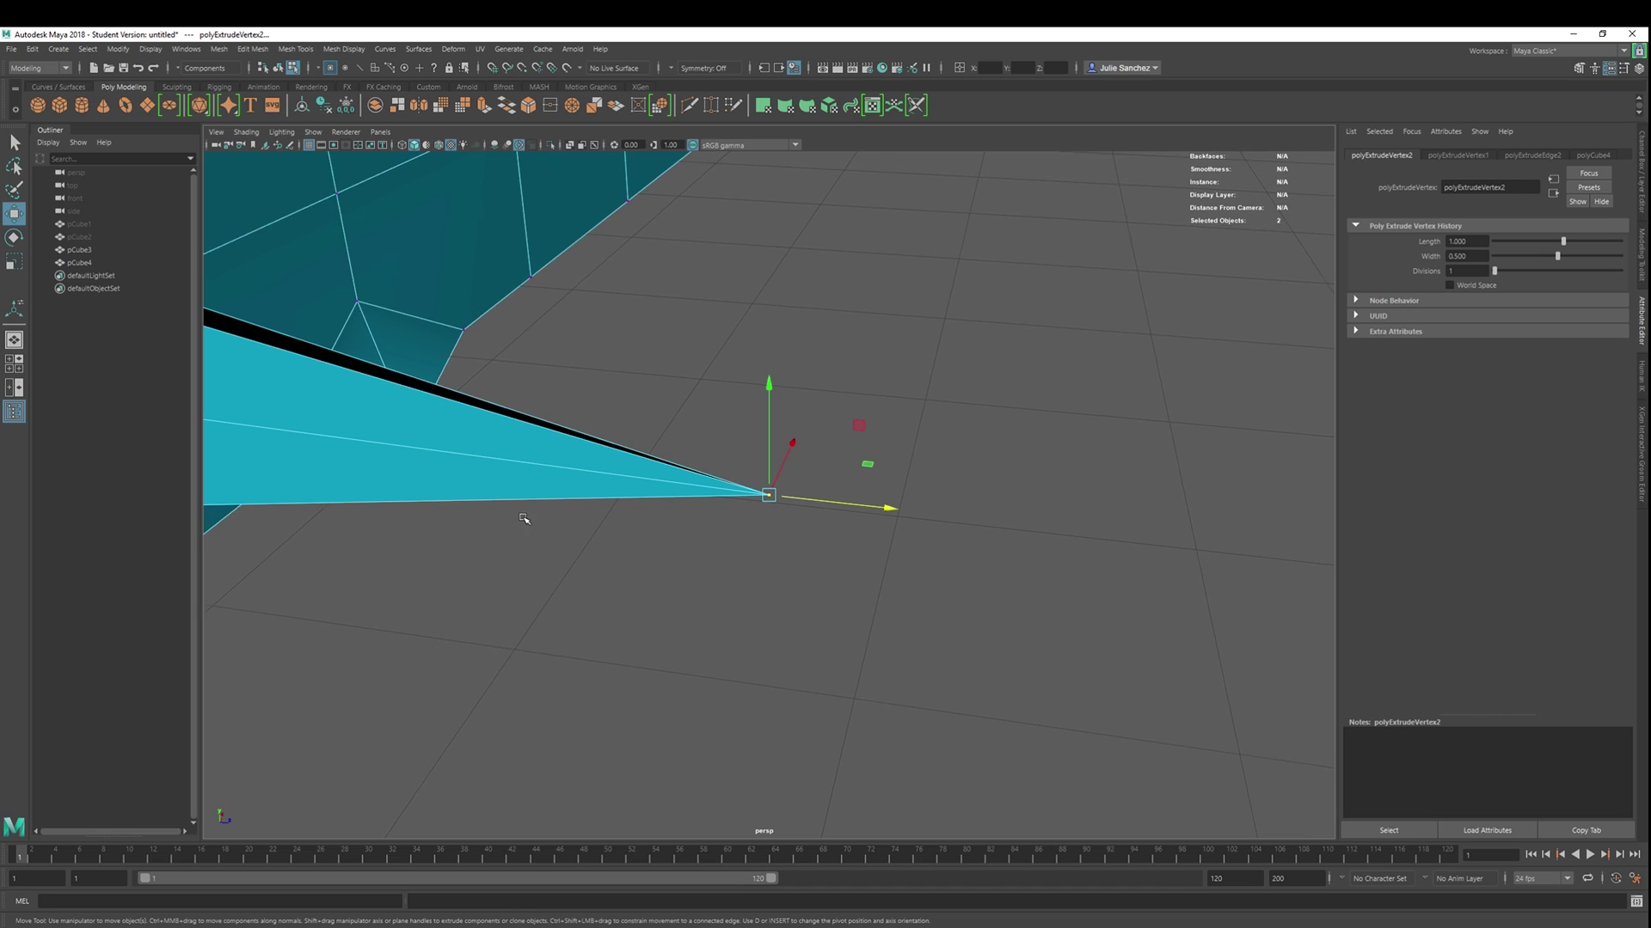
right_click_drag(524, 519, 408, 459, "alt")
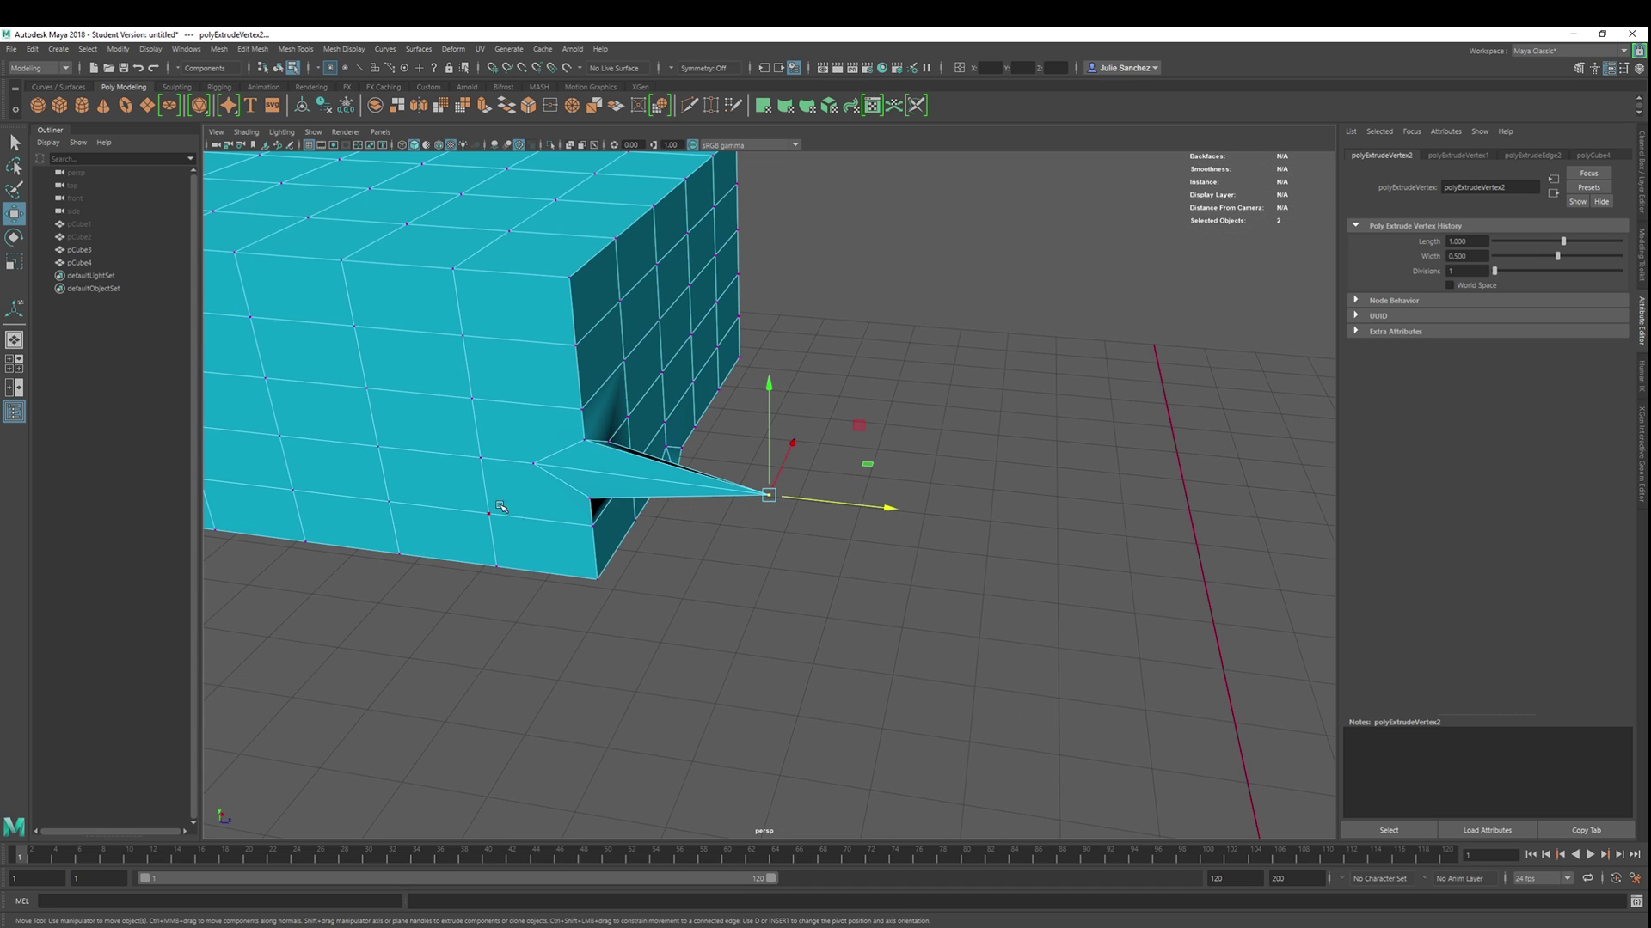
left_click_drag(578, 482, 776, 478, "alt")
Marquee-select several top-face vertices and extrude them.
left_click_drag(477, 554, 950, 512)
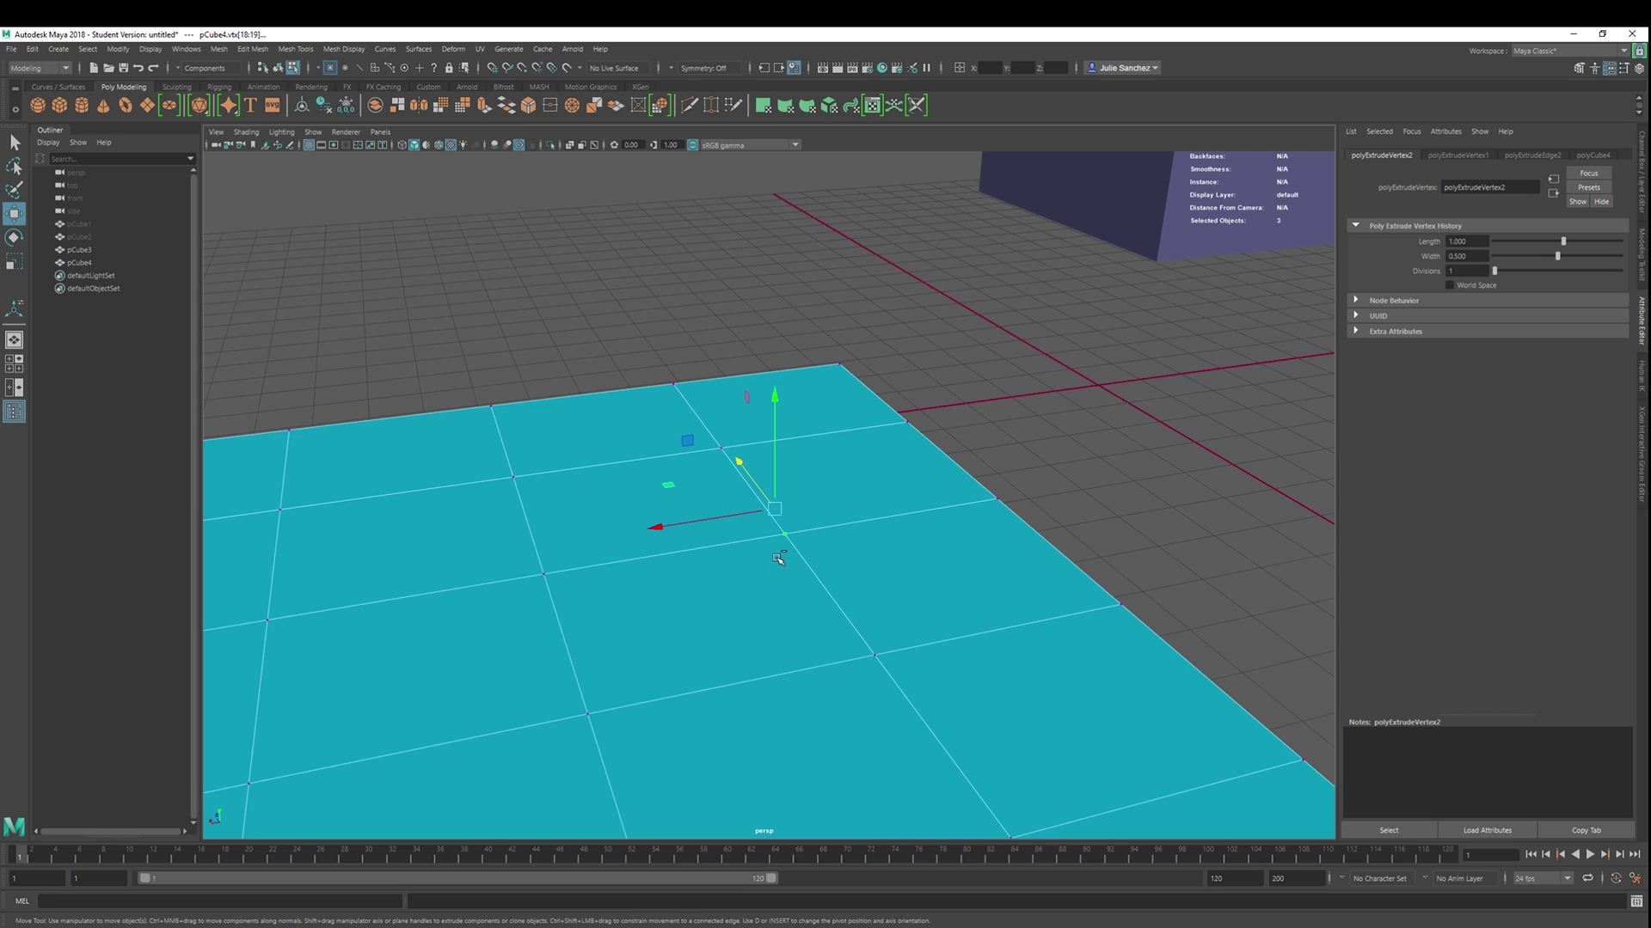
left_click_drag(706, 428, 926, 755)
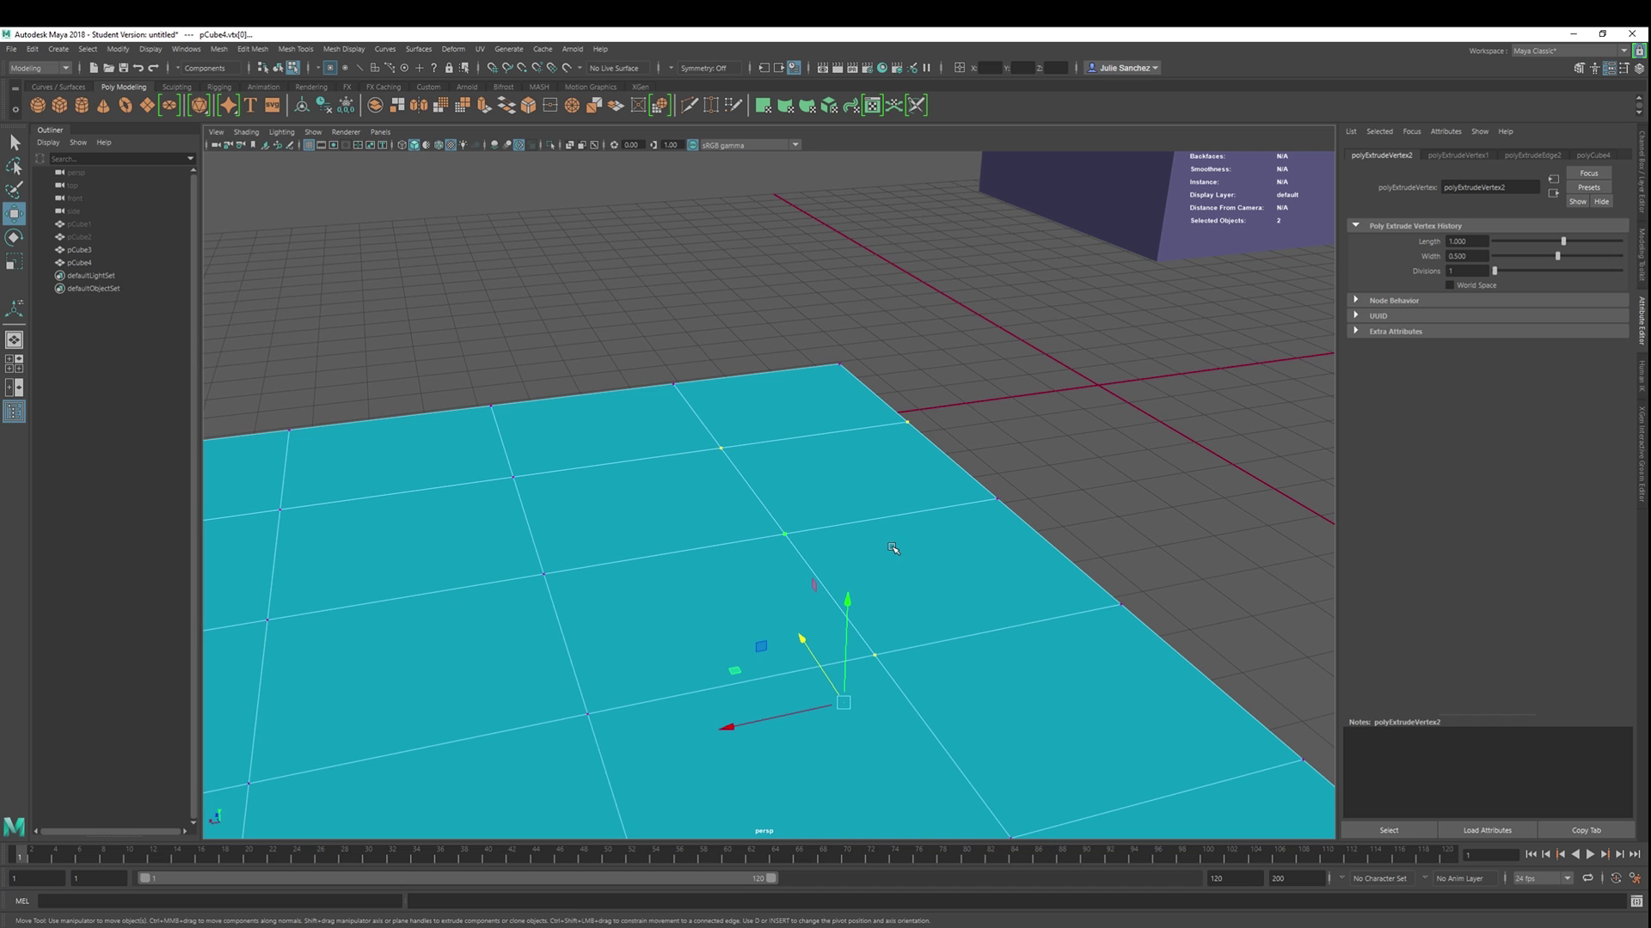
key("ctrl+e")
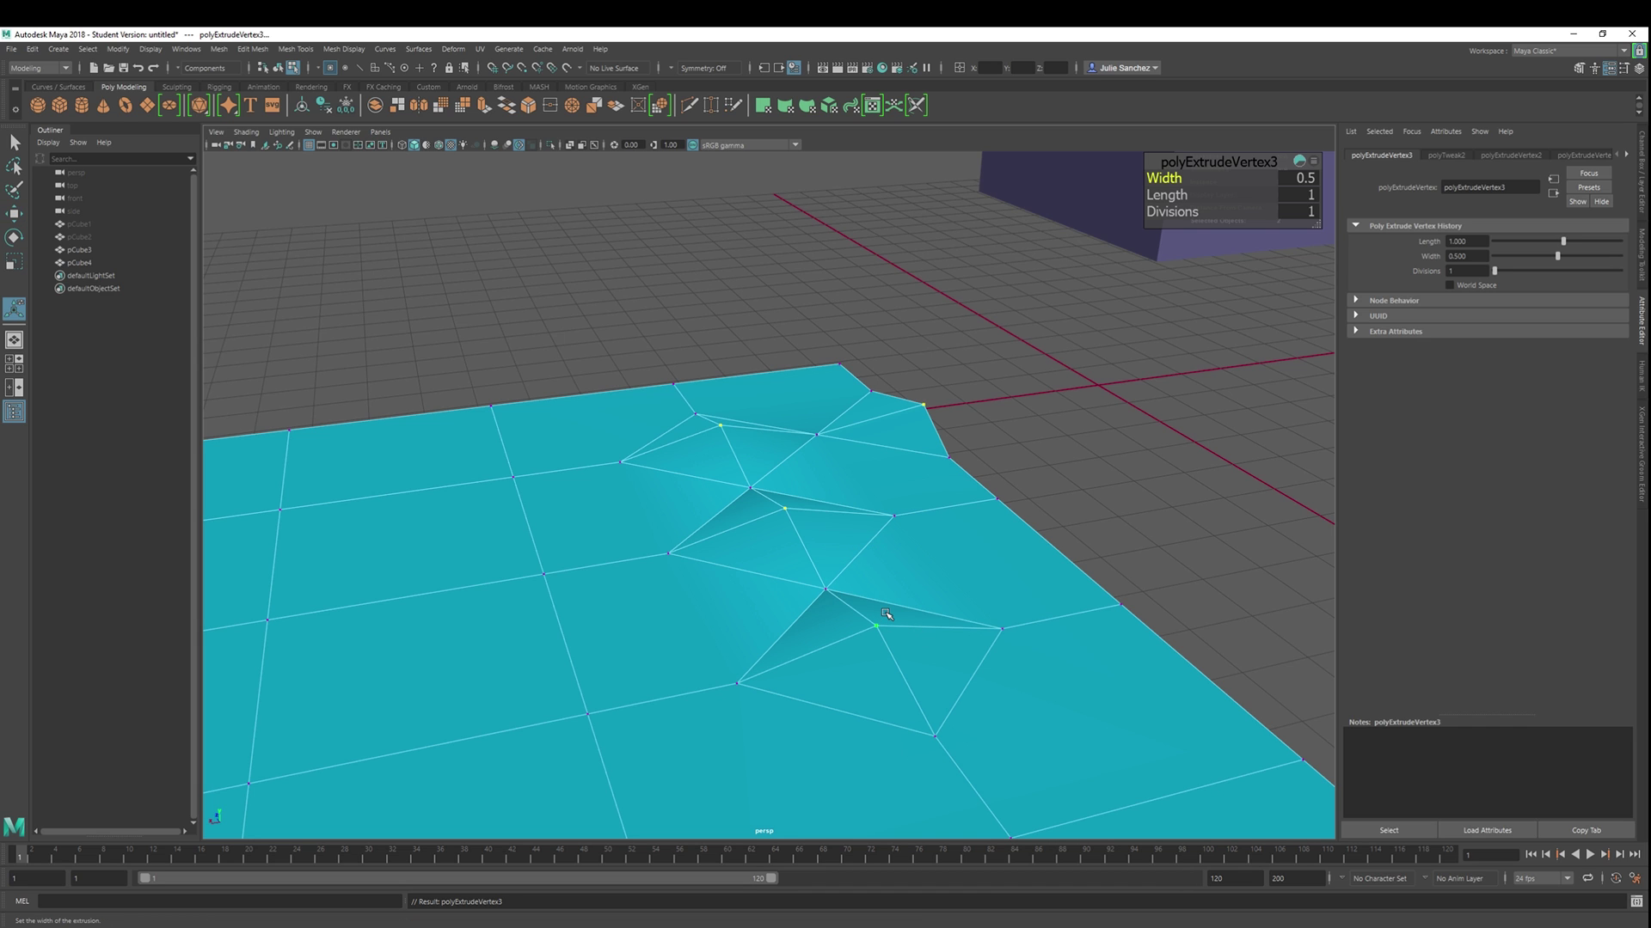
Raise the extruded top vertices upward into taller spikes.
scroll(898, 628, "down", 10)
key("w")
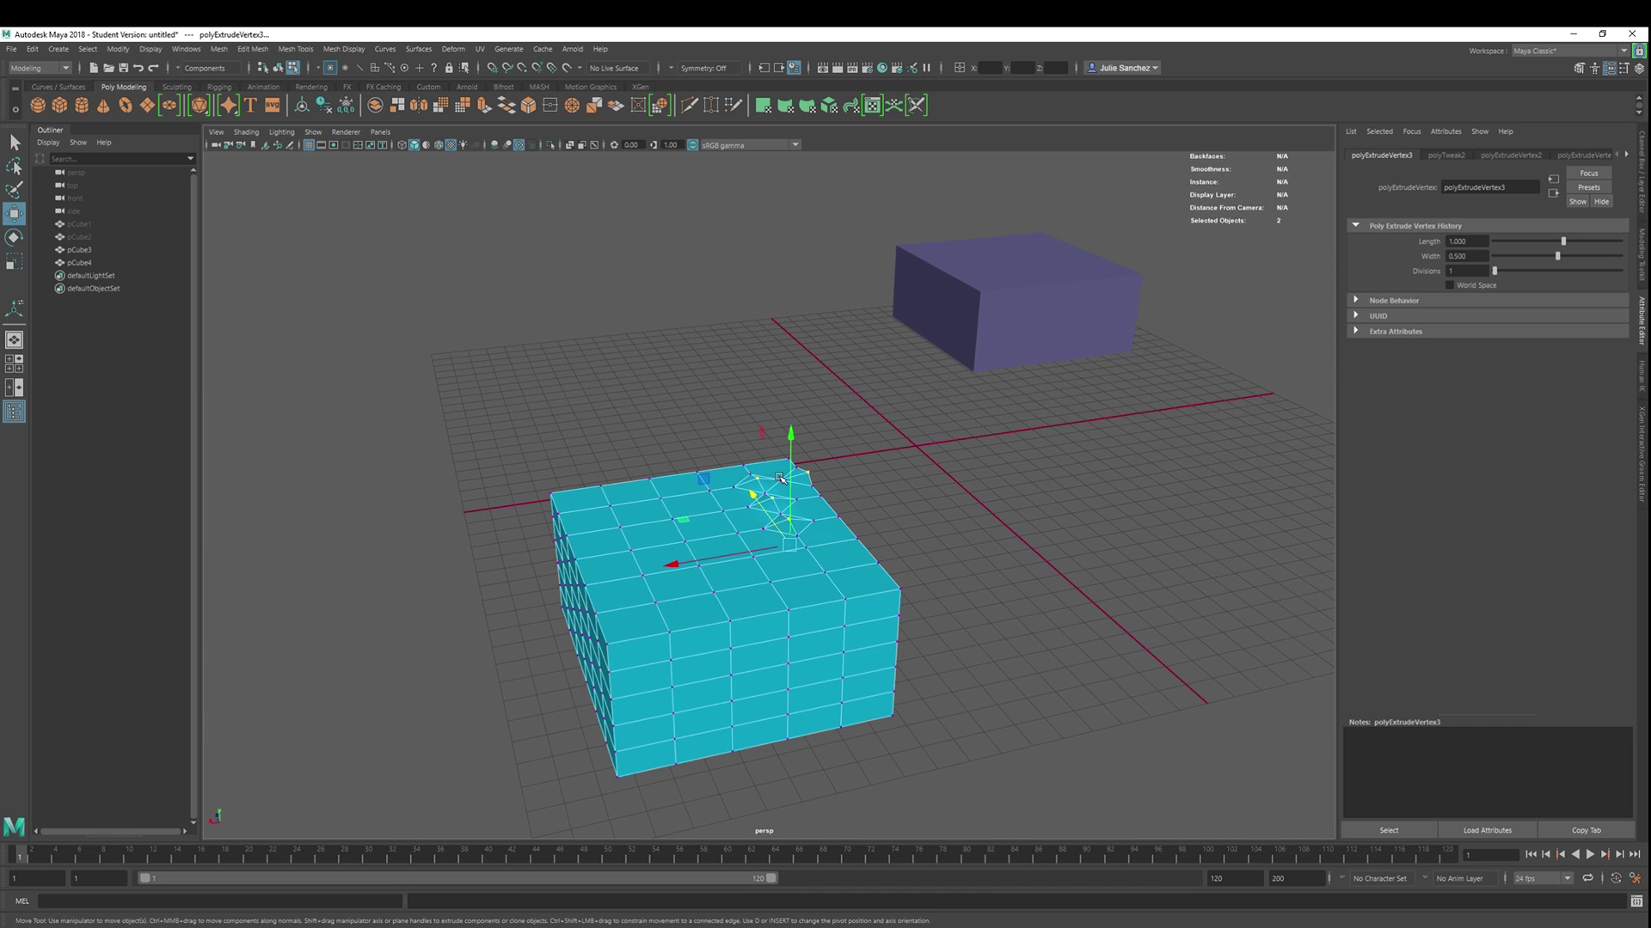
left_click_drag(792, 434, 792, 394)
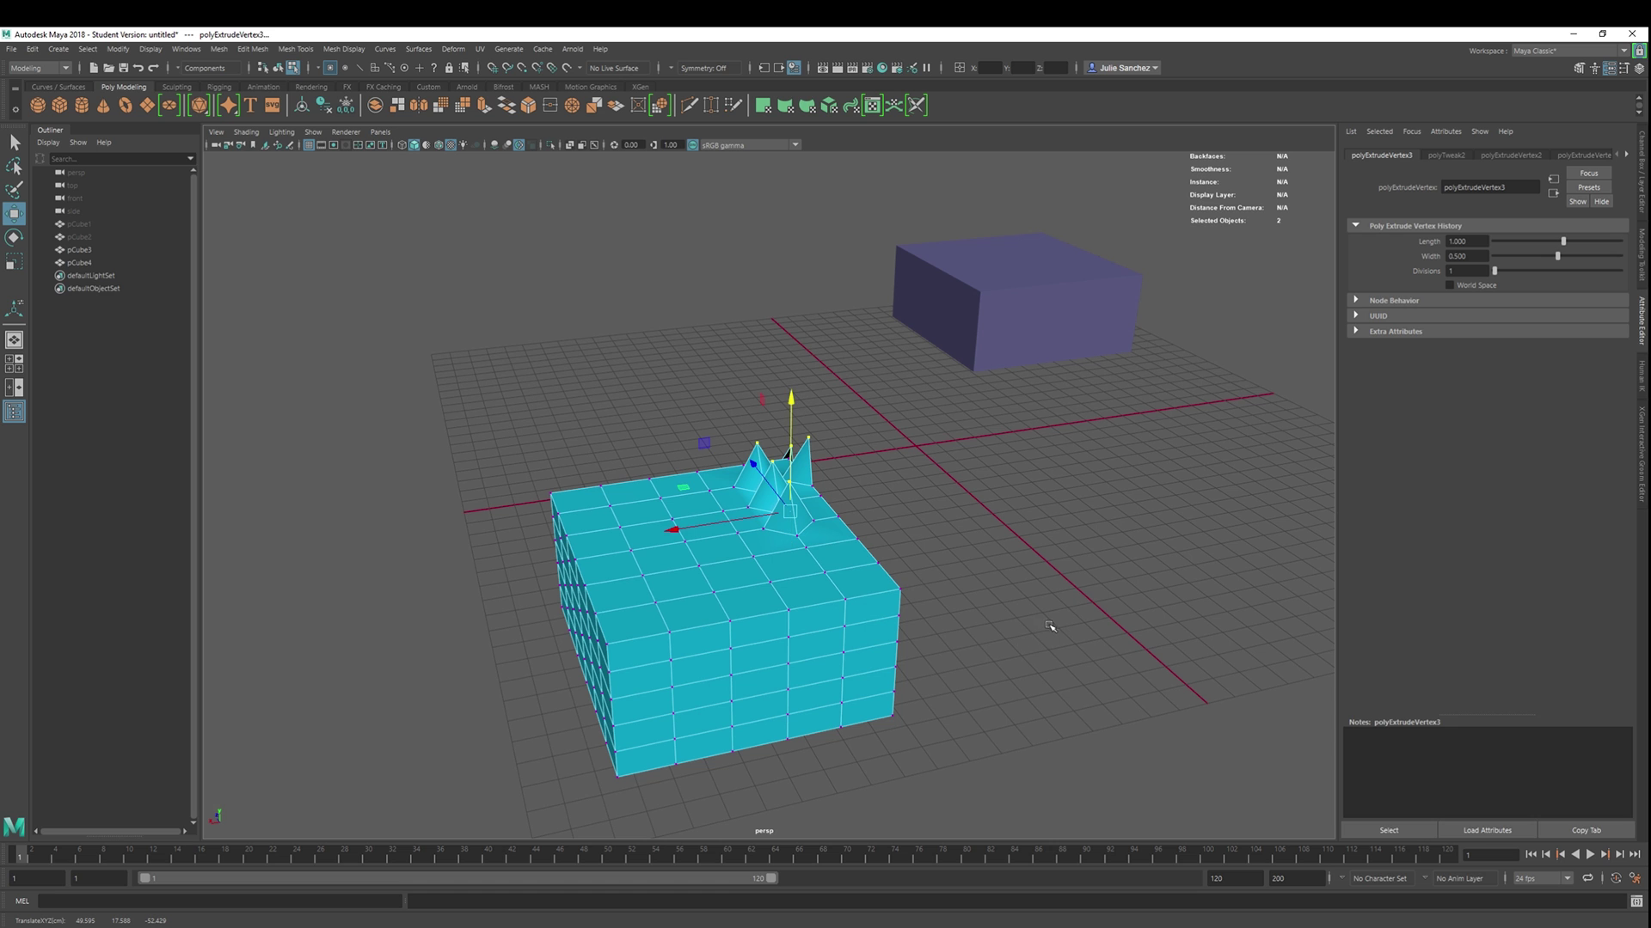
left_click_drag(1038, 648, 1006, 612, "alt")
Undo the spike extrusions and the extra width, height and depth subdivisions.
key("ctrl+z")
key("ctrl+z")
key("ctrl+z")
key("ctrl+z")
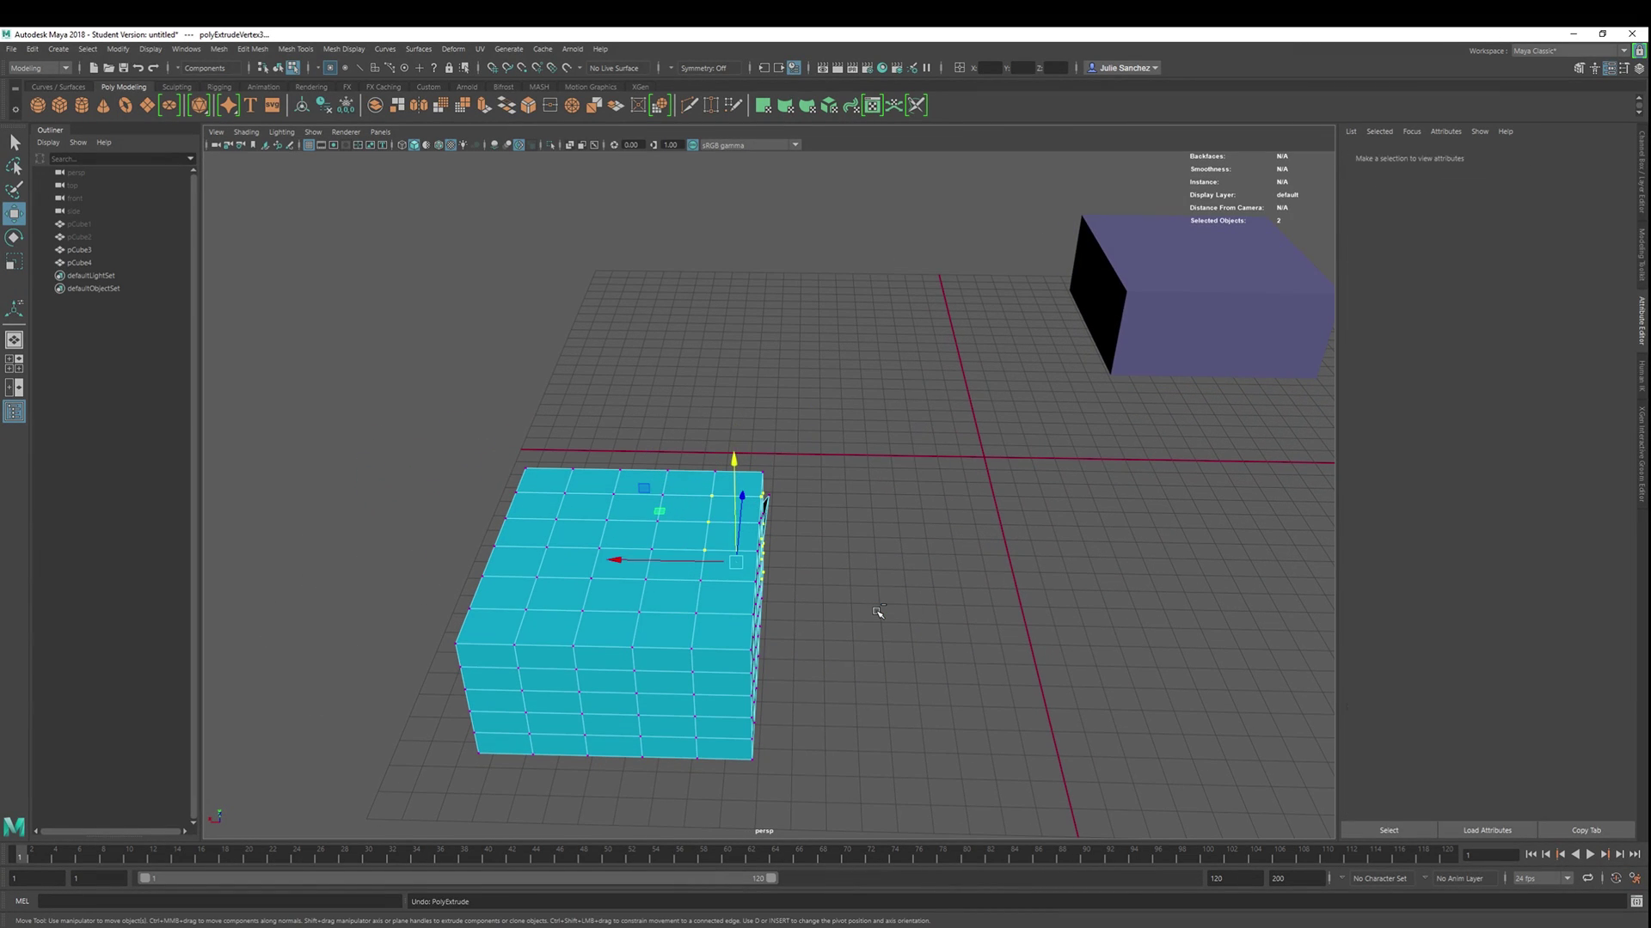
key("ctrl+z")
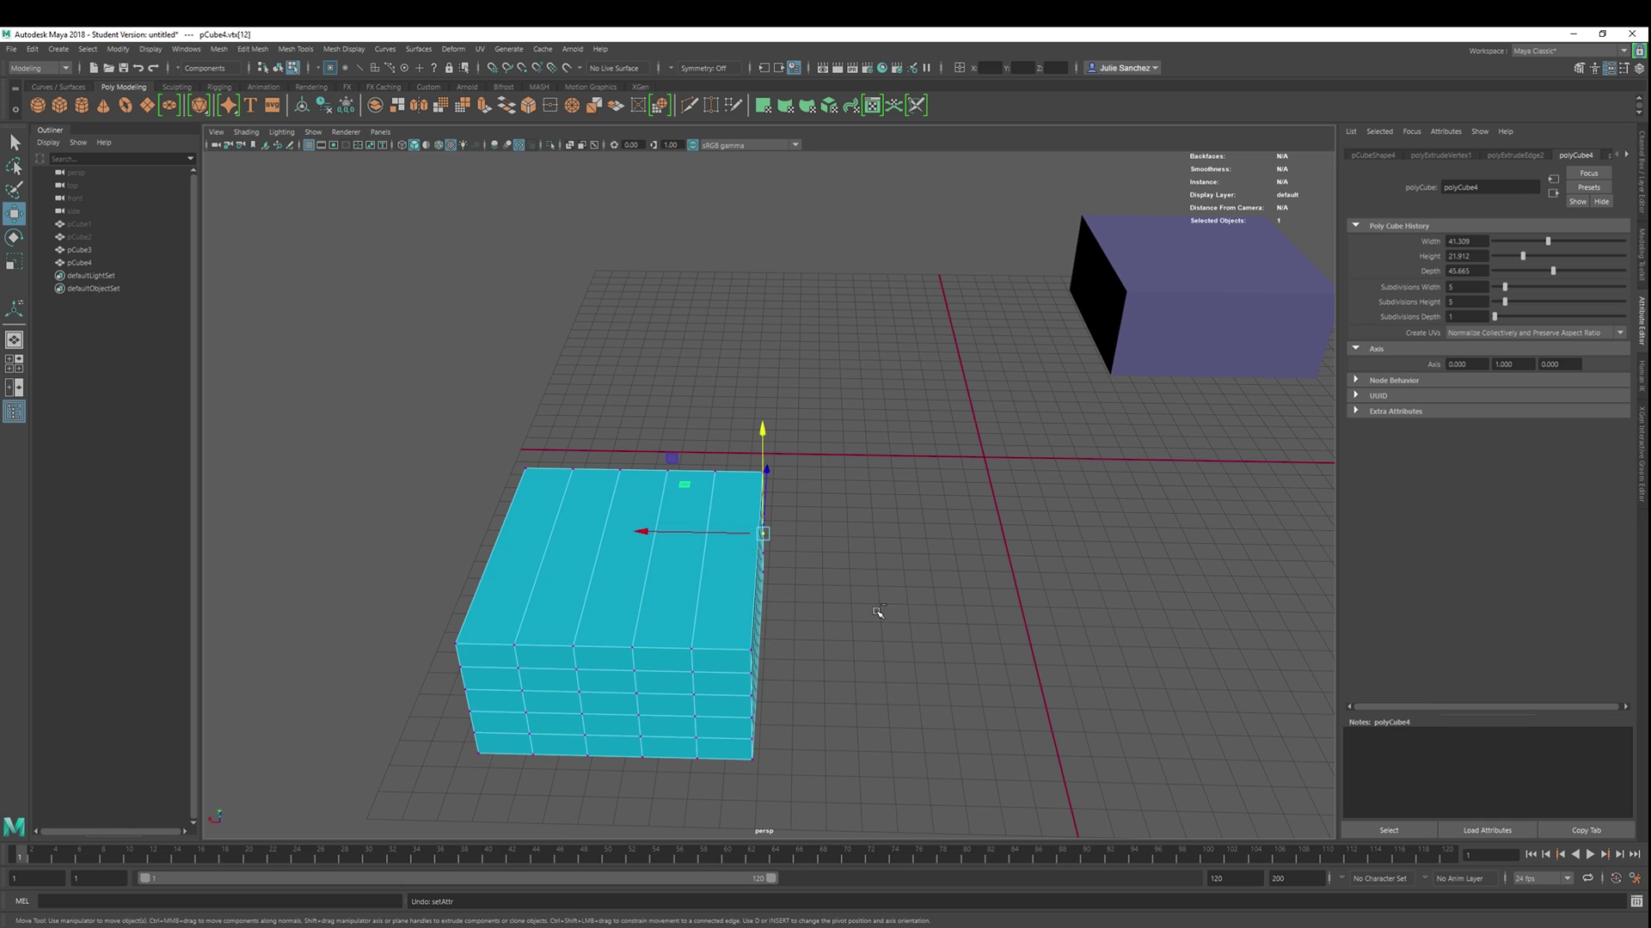
key("ctrl+z")
key("ctrl+z")
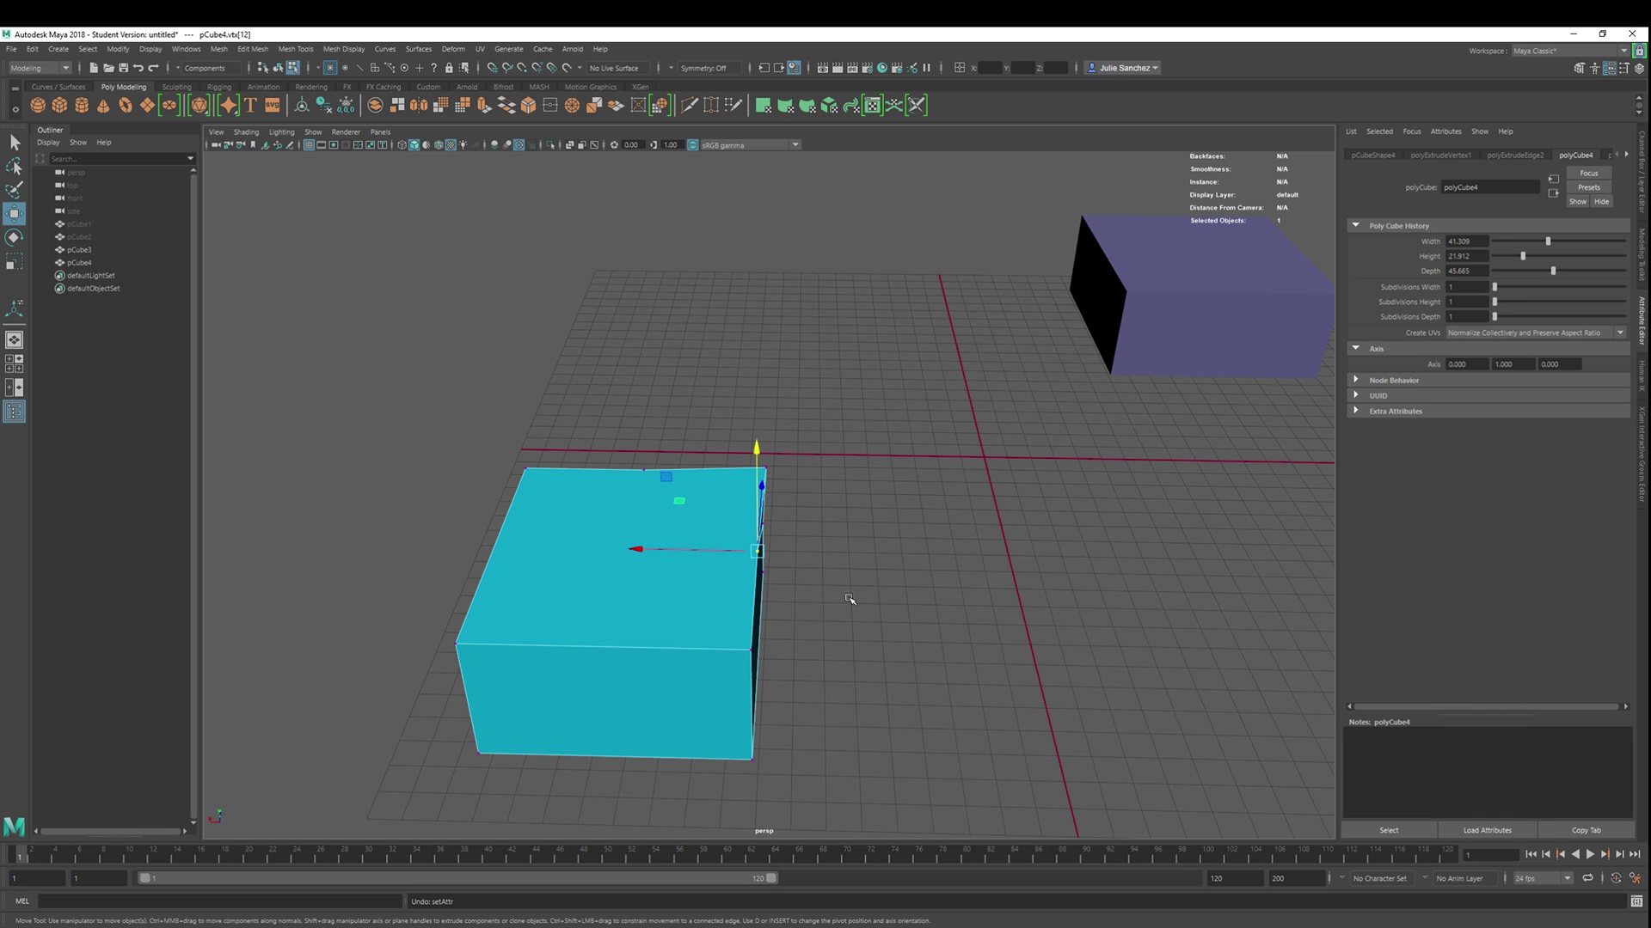
key("ctrl+z")
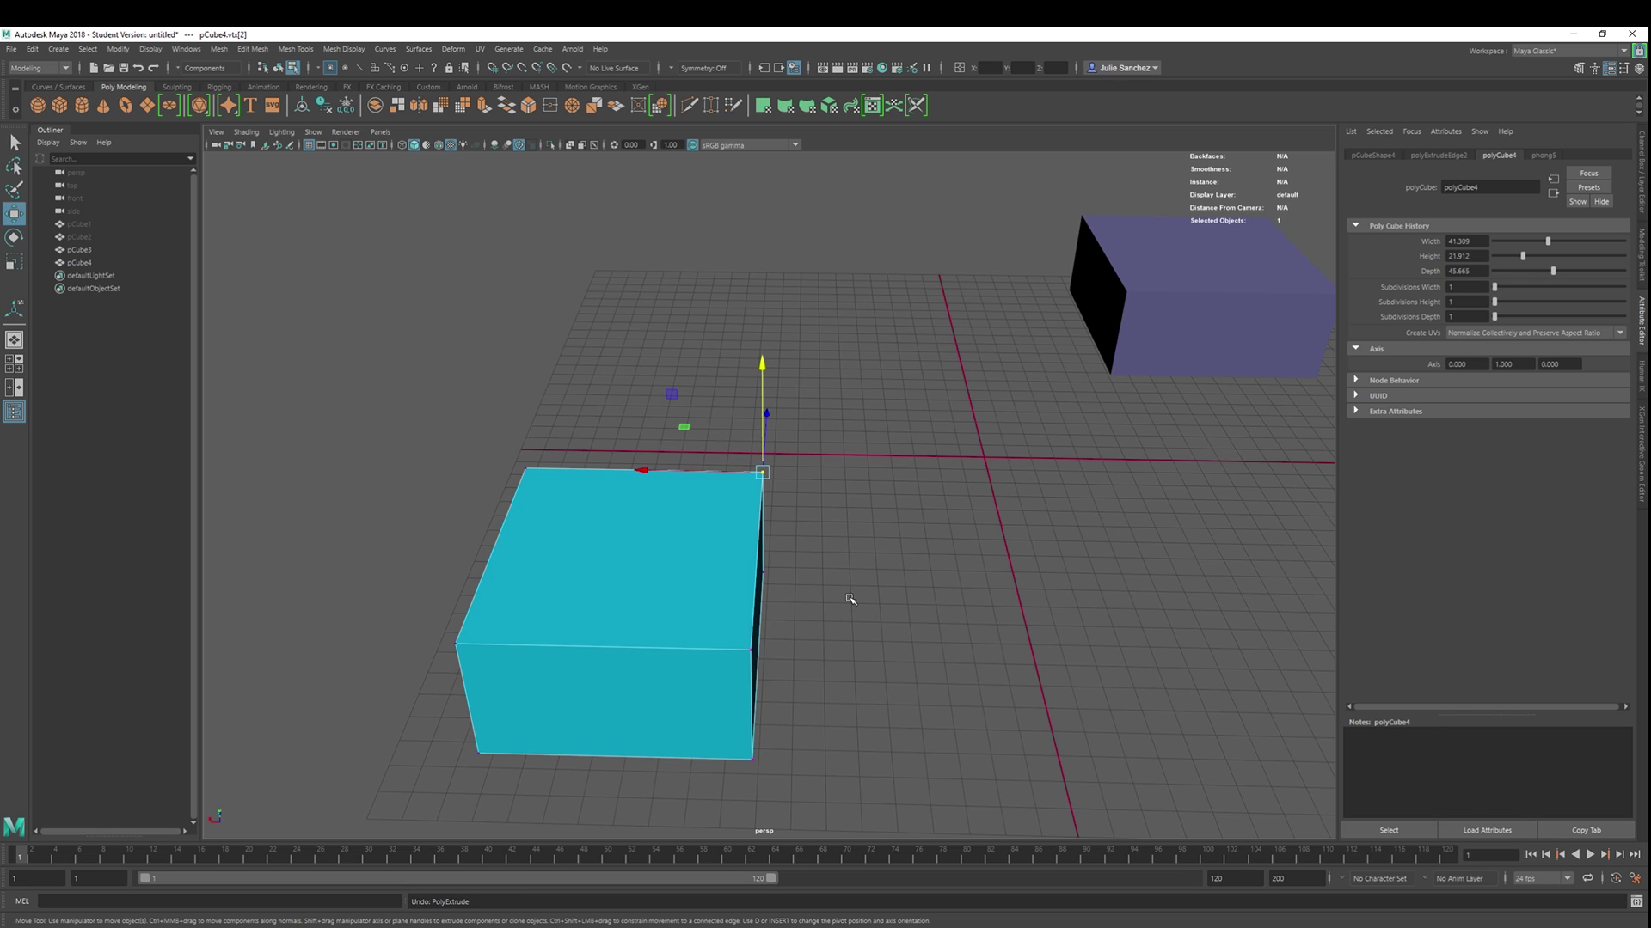
Leave vertex editing and select the cyan box's front face in face mode.
left_click_drag(918, 672, 914, 557, "alt")
right_click_drag(1132, 430, 1132, 465)
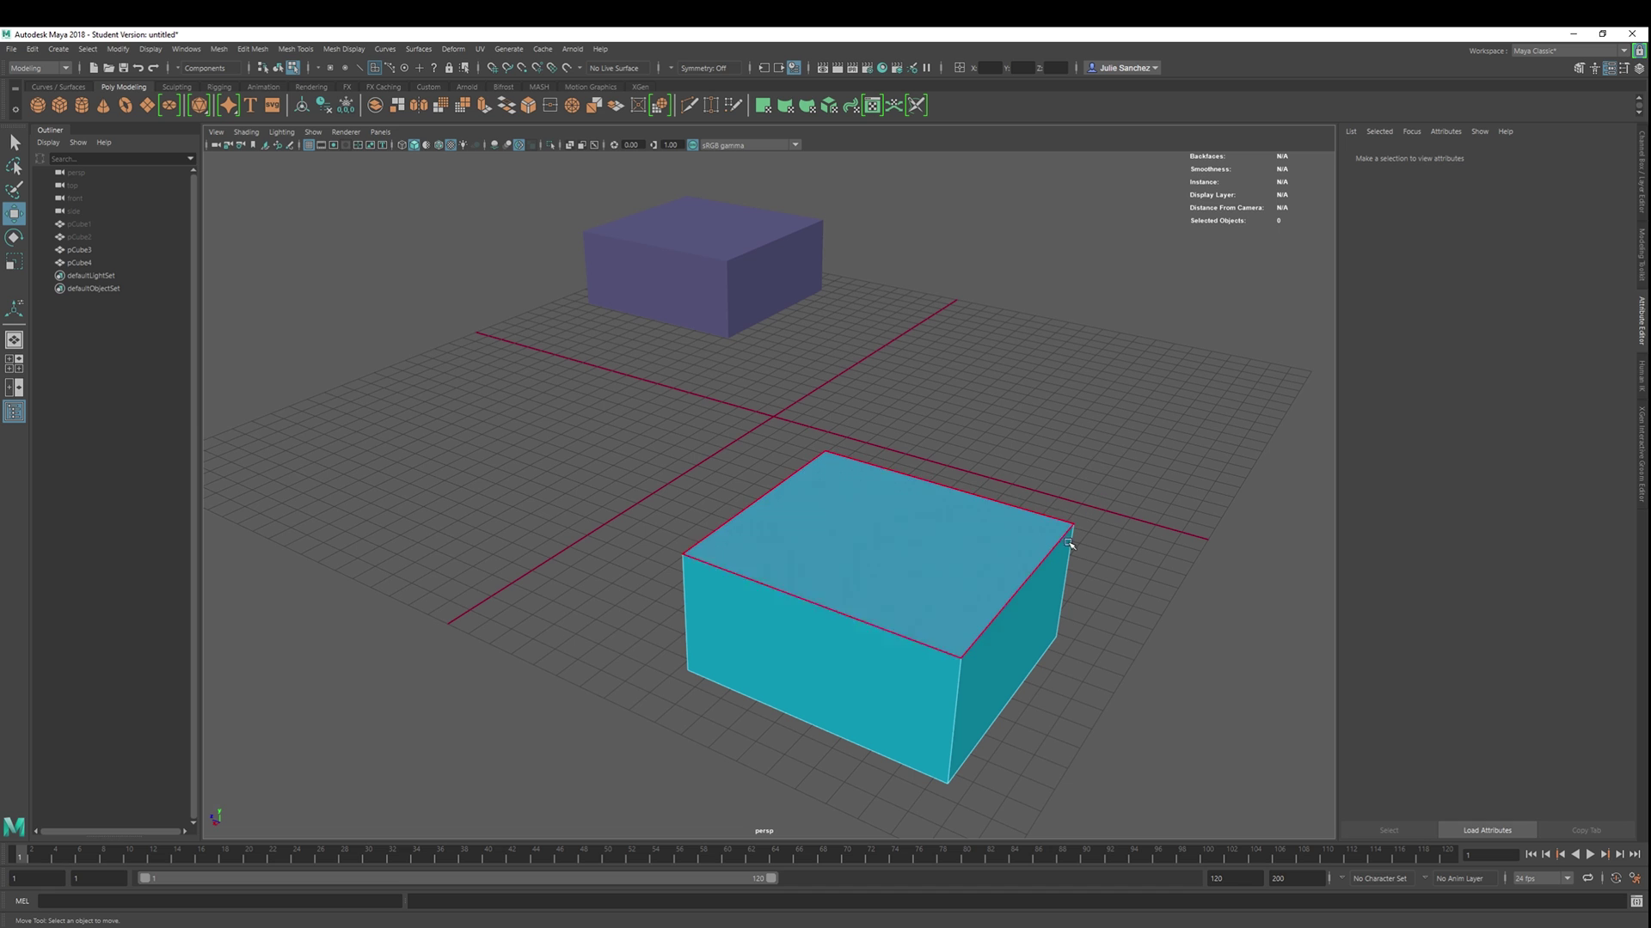
left_click(995, 688)
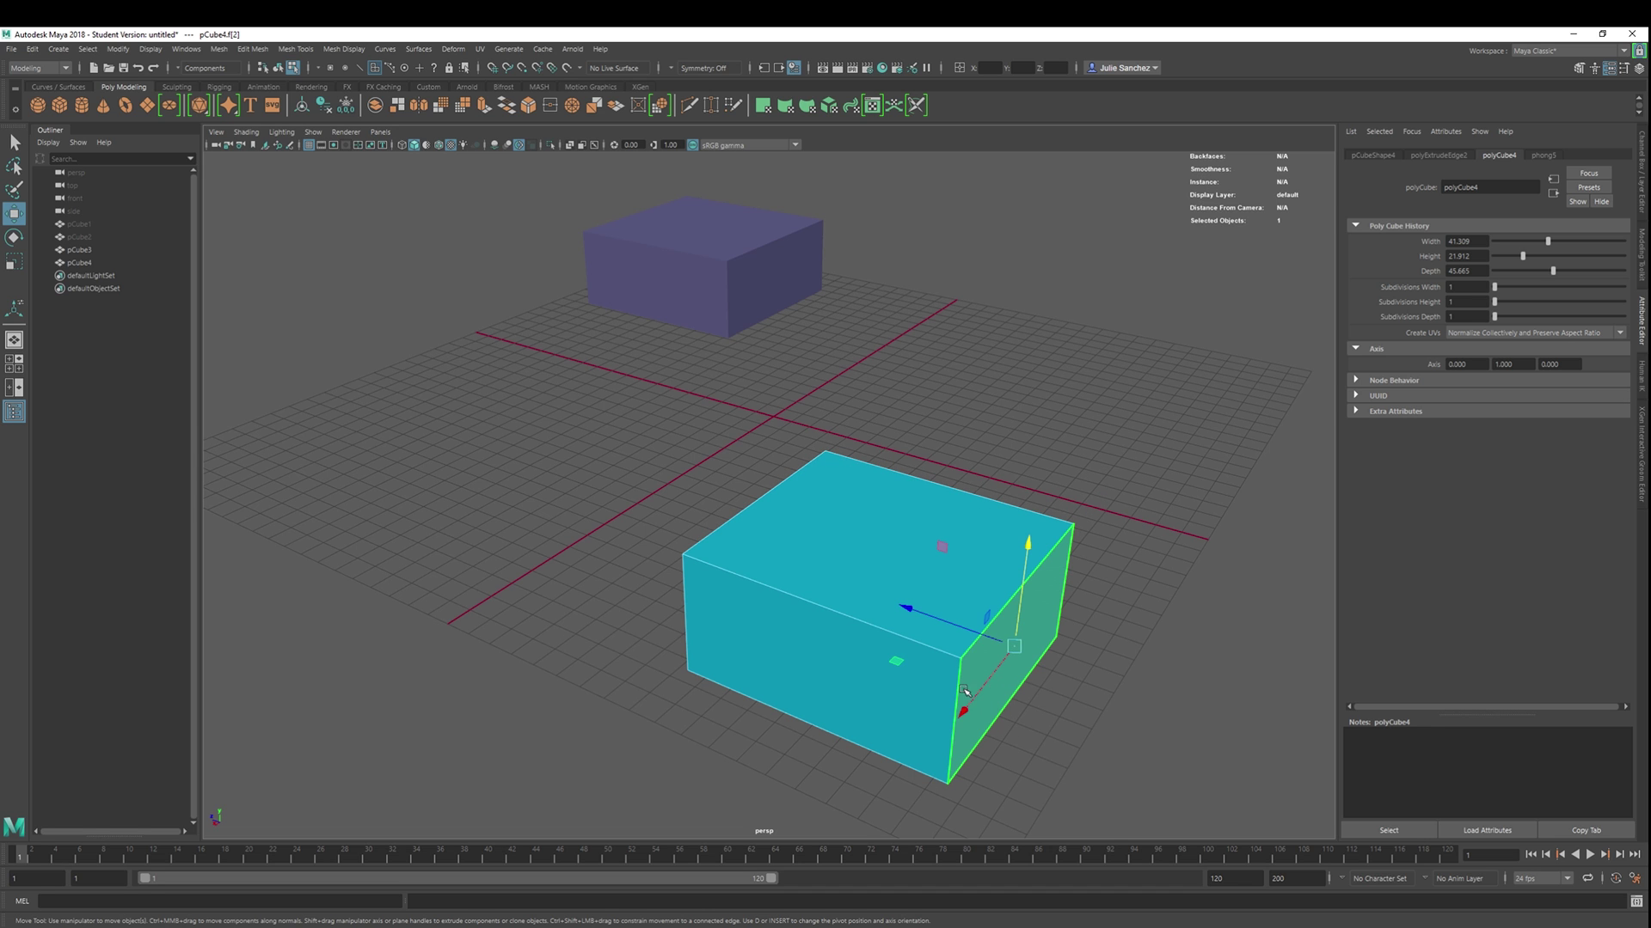
left_click(839, 686)
left_click_drag(637, 513, 813, 507, "alt")
left_click(812, 507)
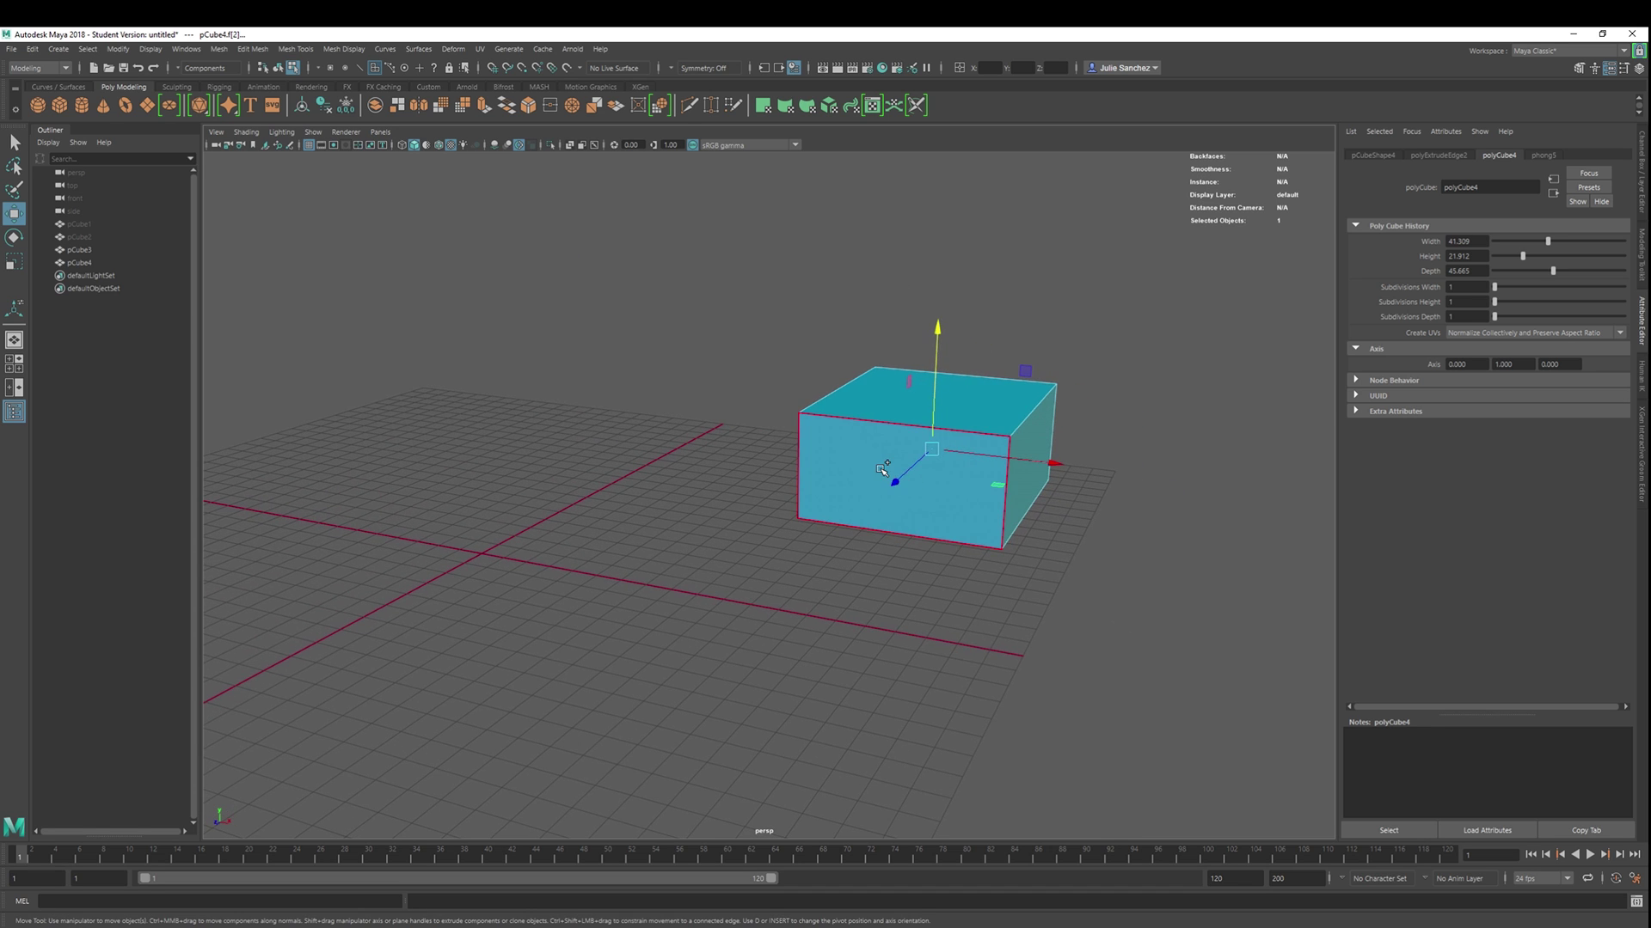
left_click_drag(718, 479, 860, 463, "alt")
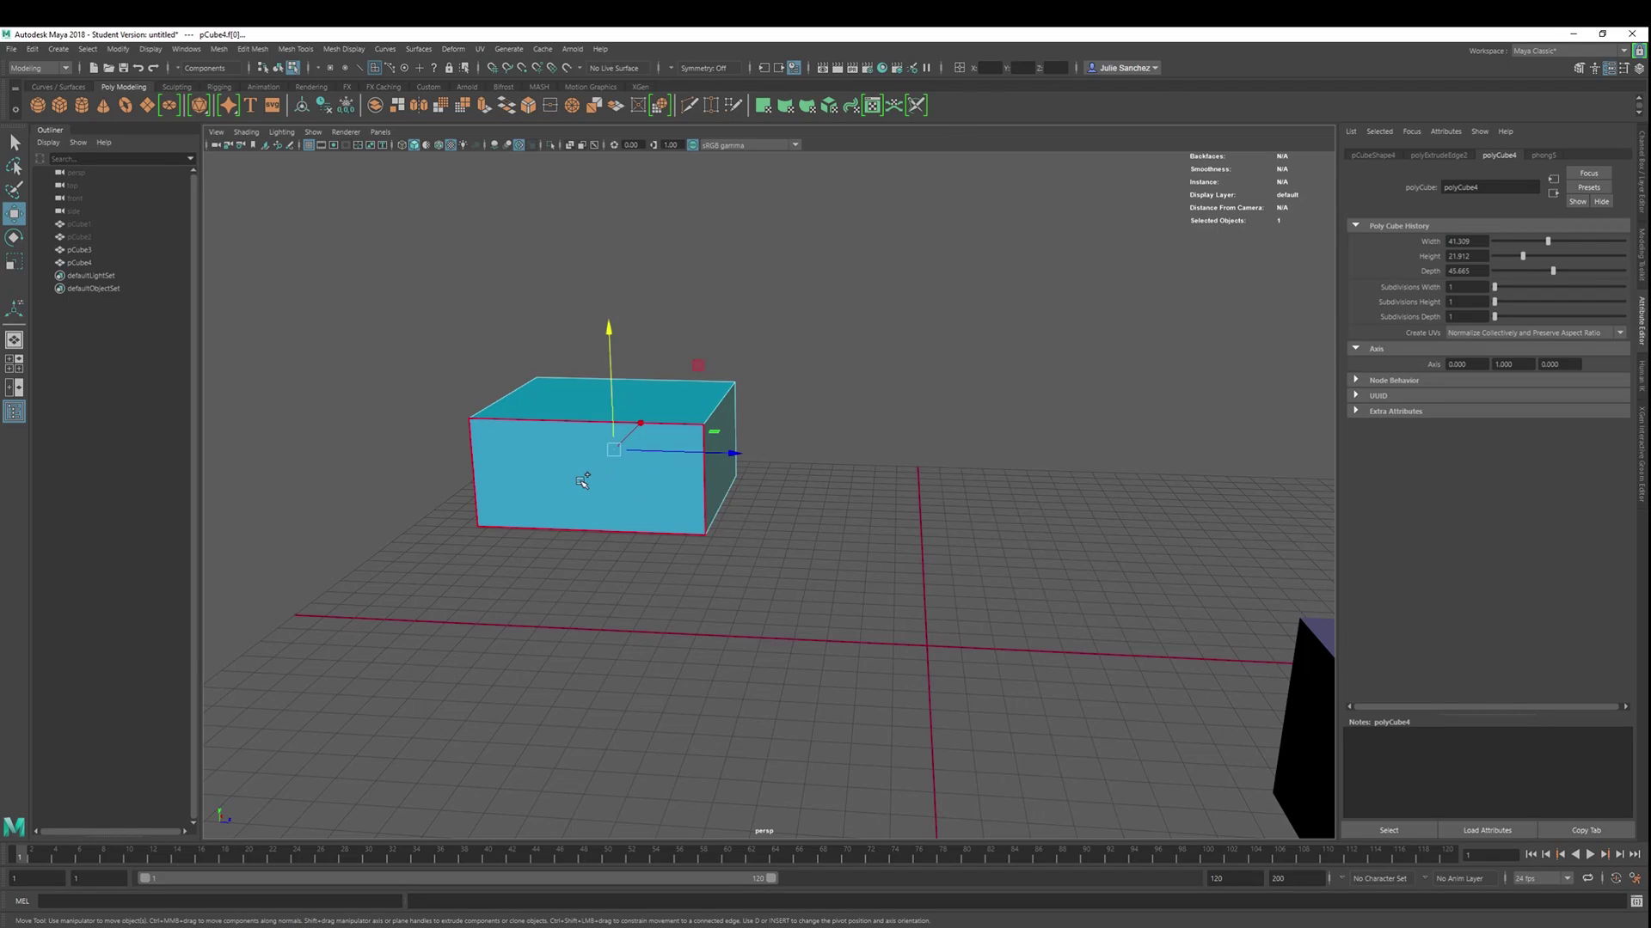
Extrude the selected face and drag it outward until Local Translate Z is 64.082.
left_click_drag(370, 542, 544, 564, "alt")
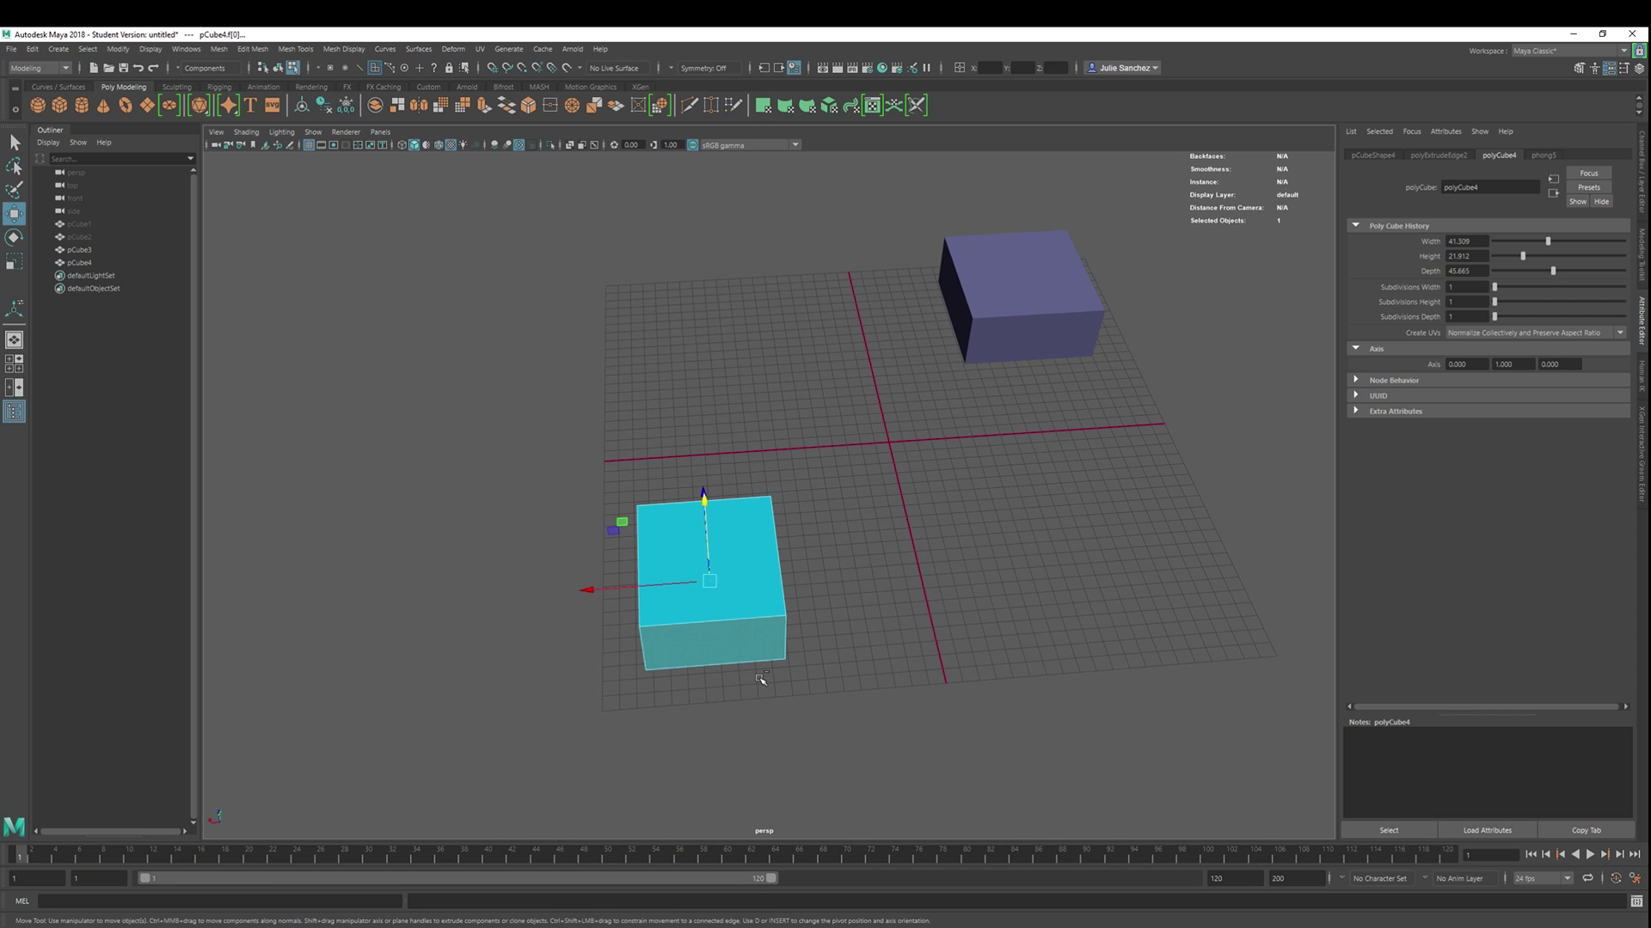
key("ctrl+e")
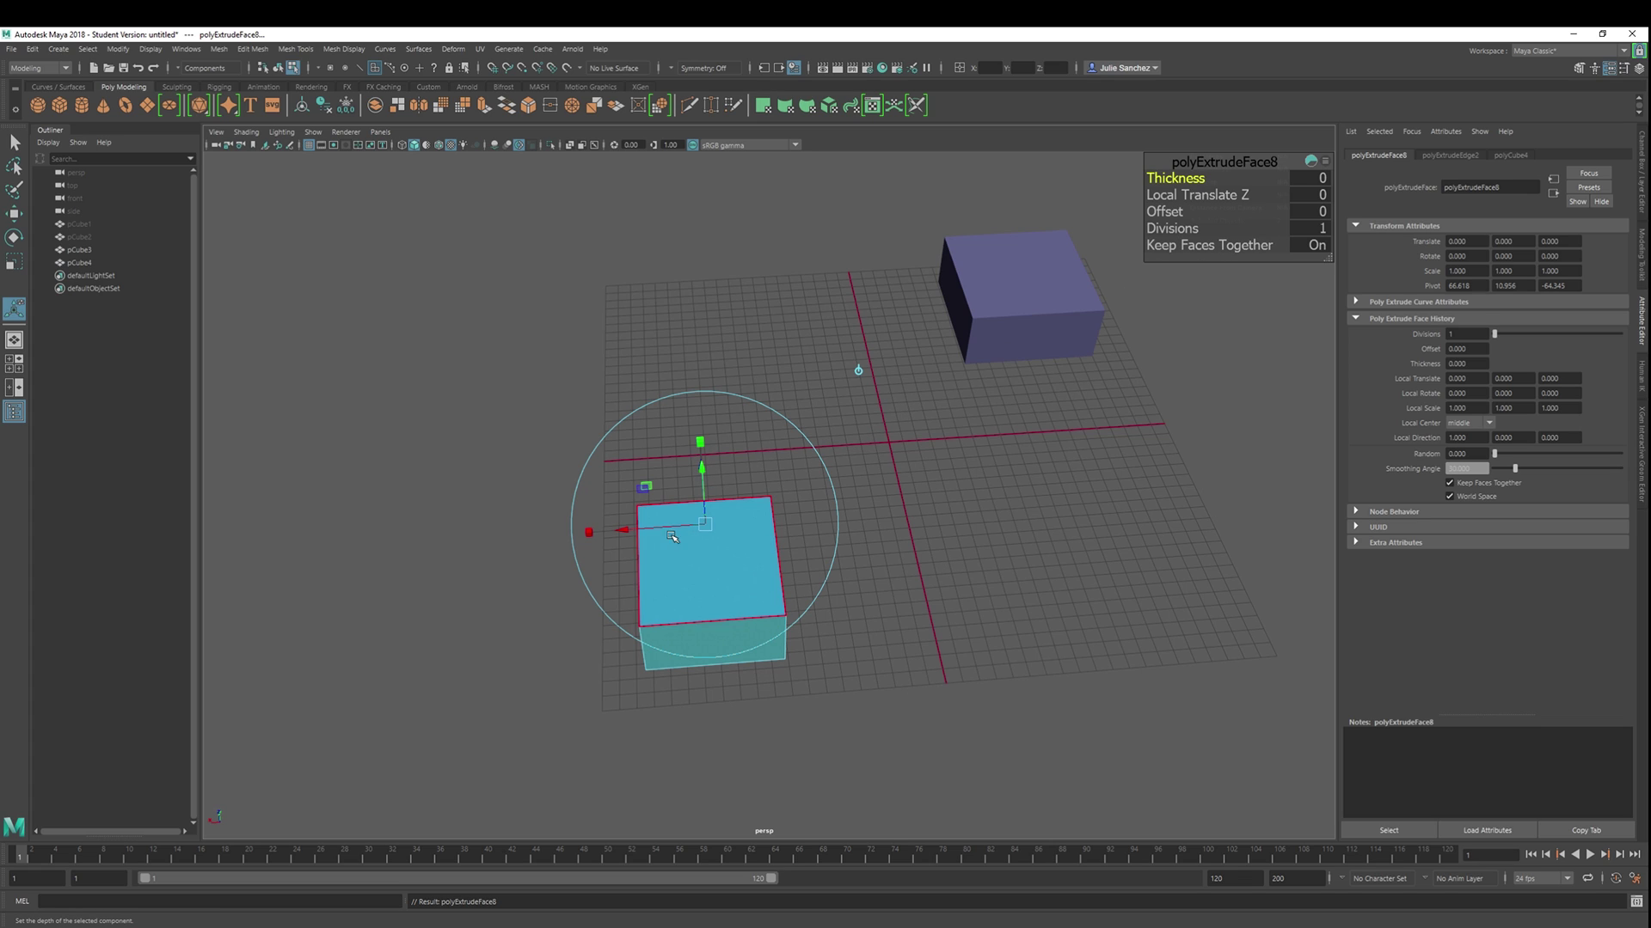
mouse_move(622, 532)
left_mouse_down()
mouse_move(611, 542)
mouse_move(621, 530)
left_mouse_up()
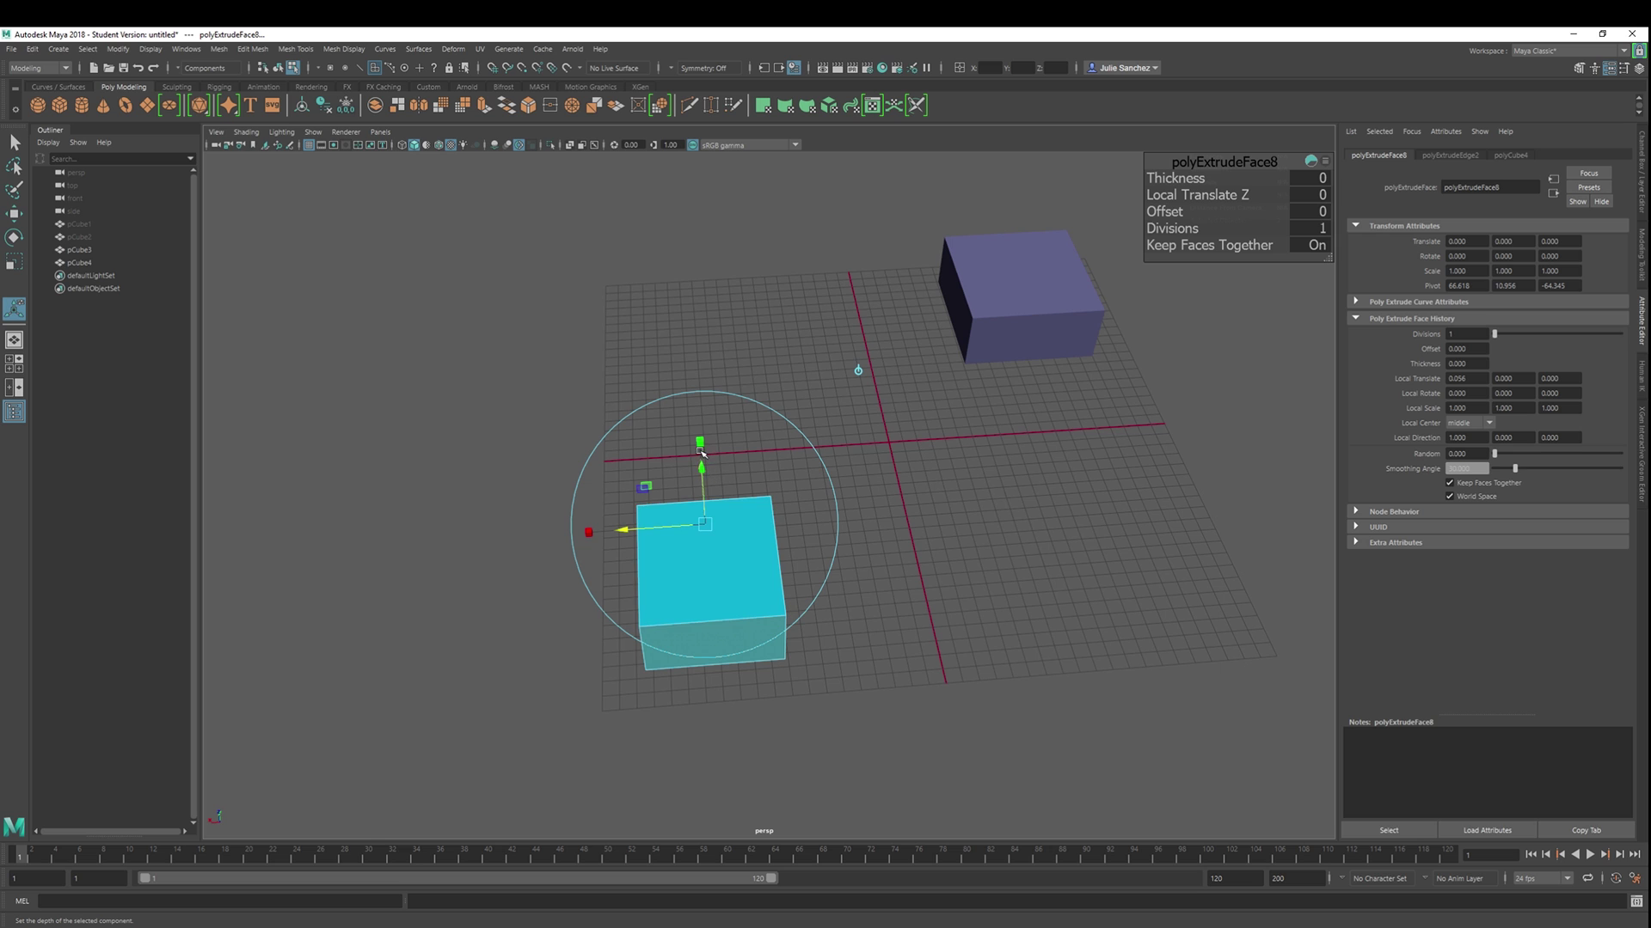
left_click_drag(700, 442, 700, 444)
left_click_drag(993, 593, 808, 559, "alt")
left_click_drag(811, 466, 969, 471)
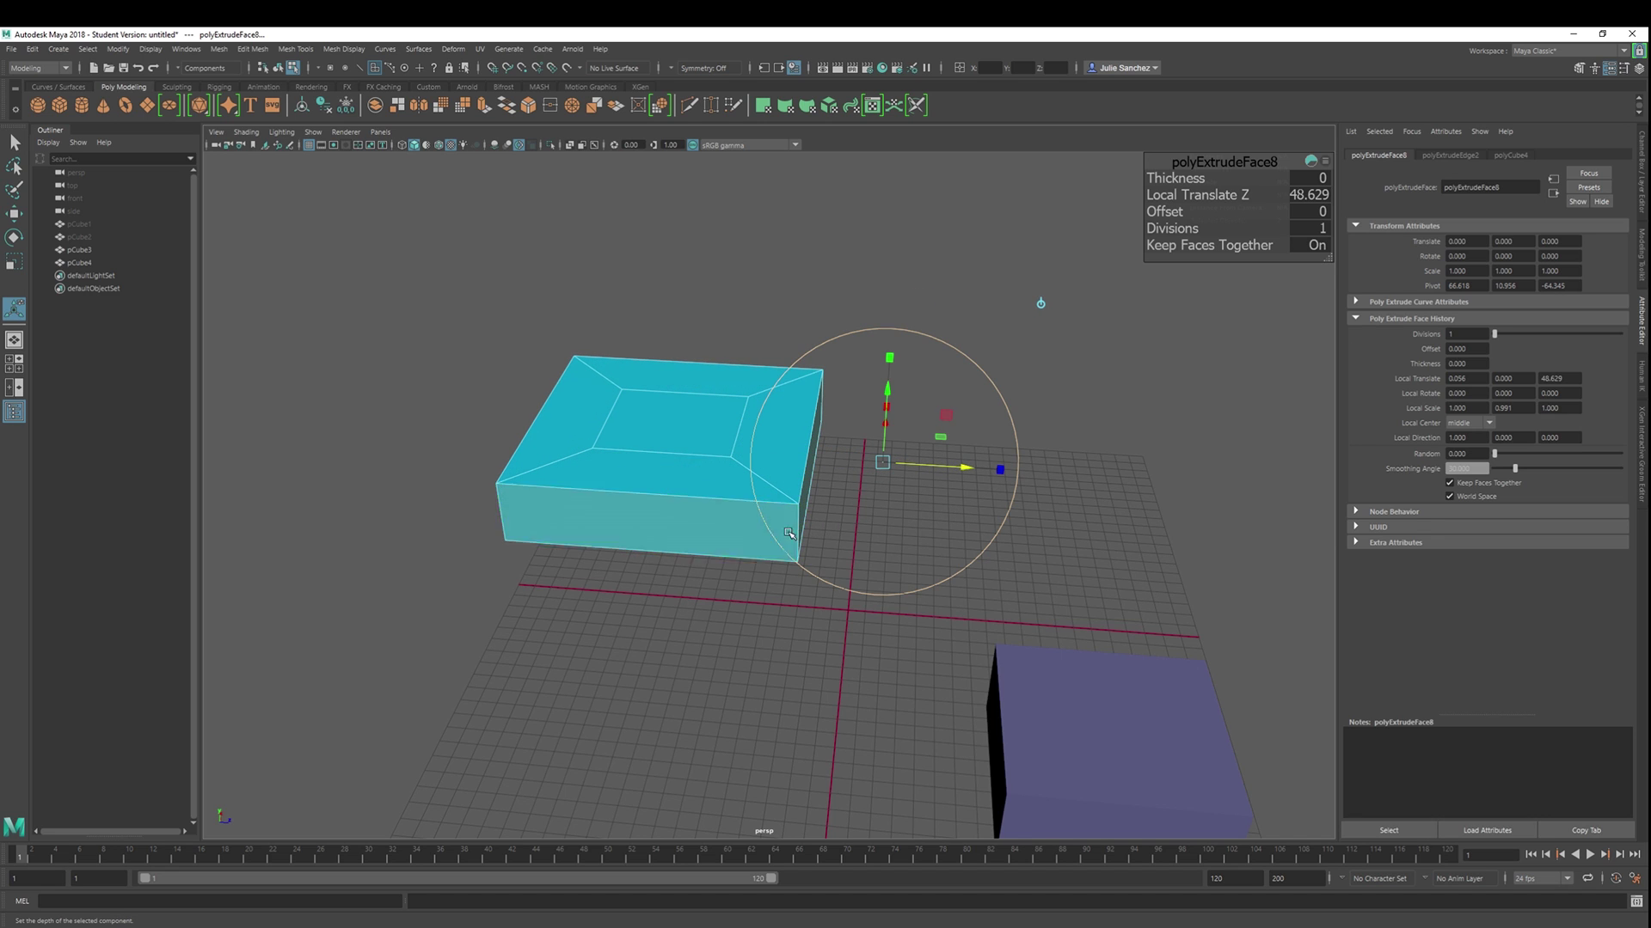
left_click_drag(623, 570, 830, 290, "alt")
left_click_drag(571, 526, 519, 528)
left_click_drag(895, 358, 1032, 408, "alt")
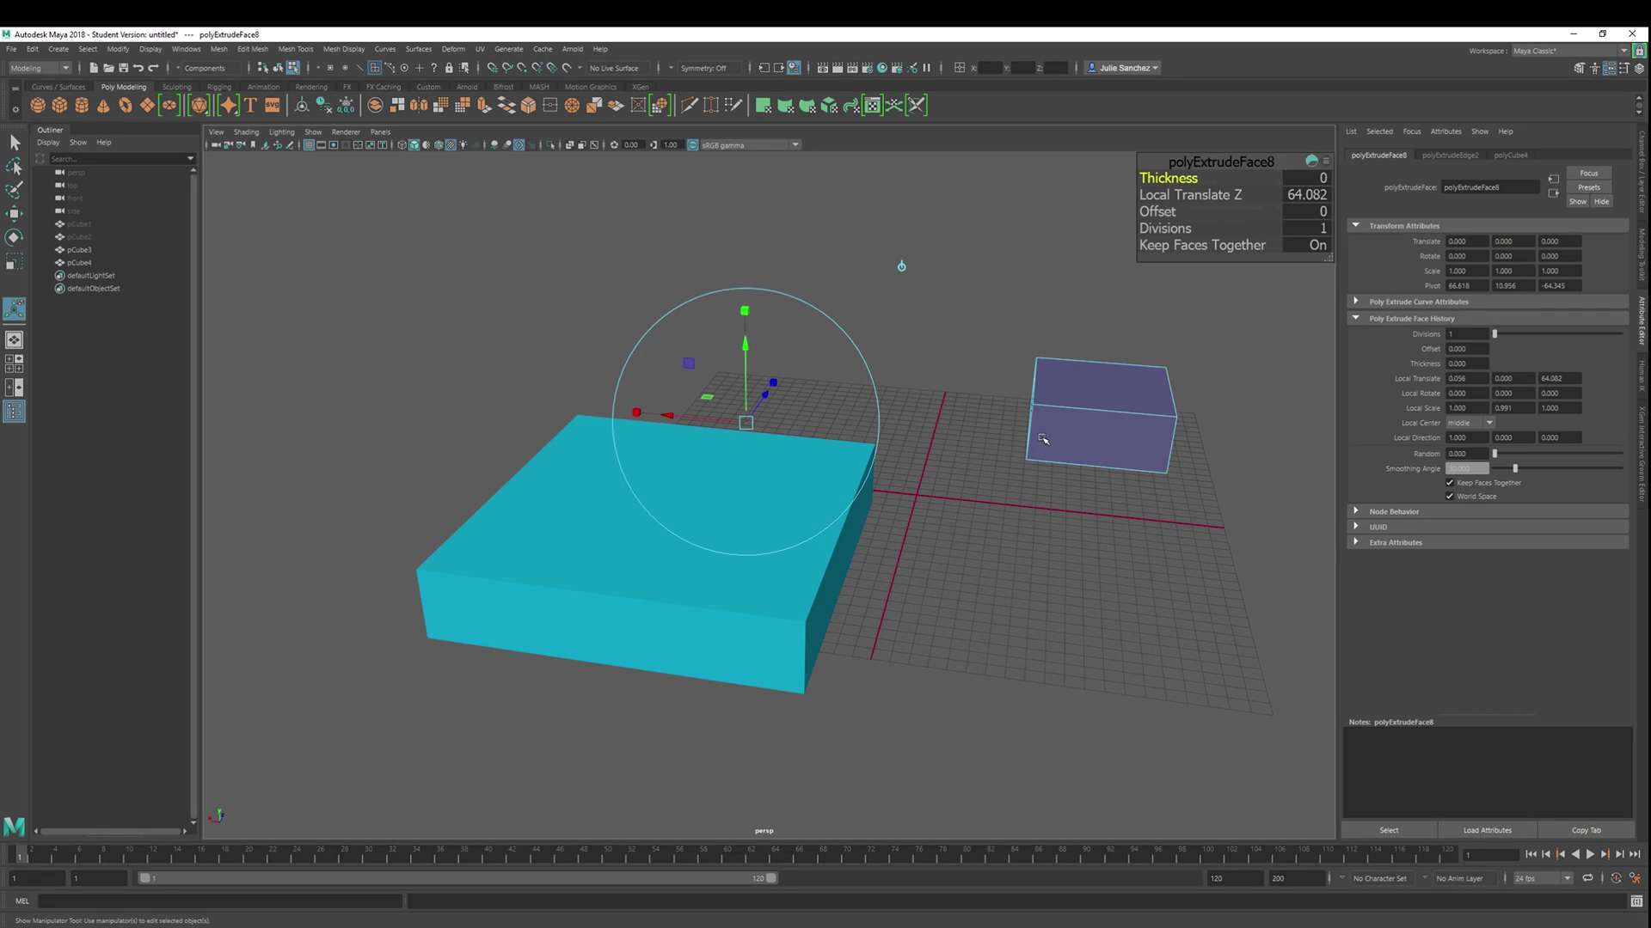
Select the purple cube's front and left faces.
left_click(1076, 438)
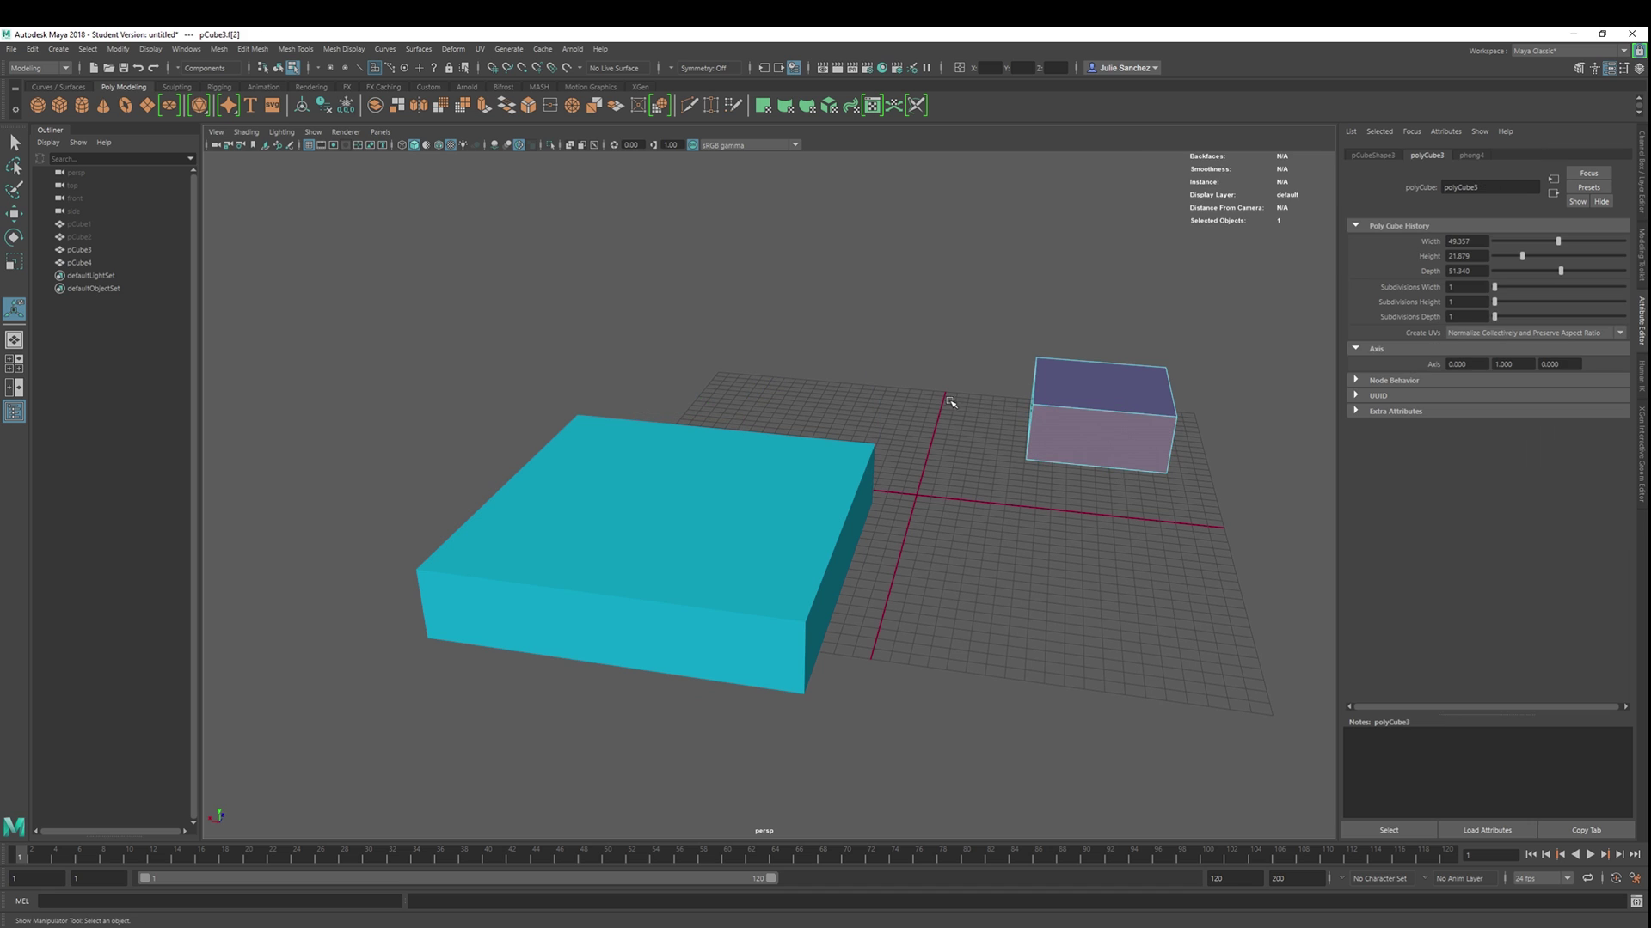
left_click_drag(784, 367, 1015, 311, "alt")
left_click(518, 451)
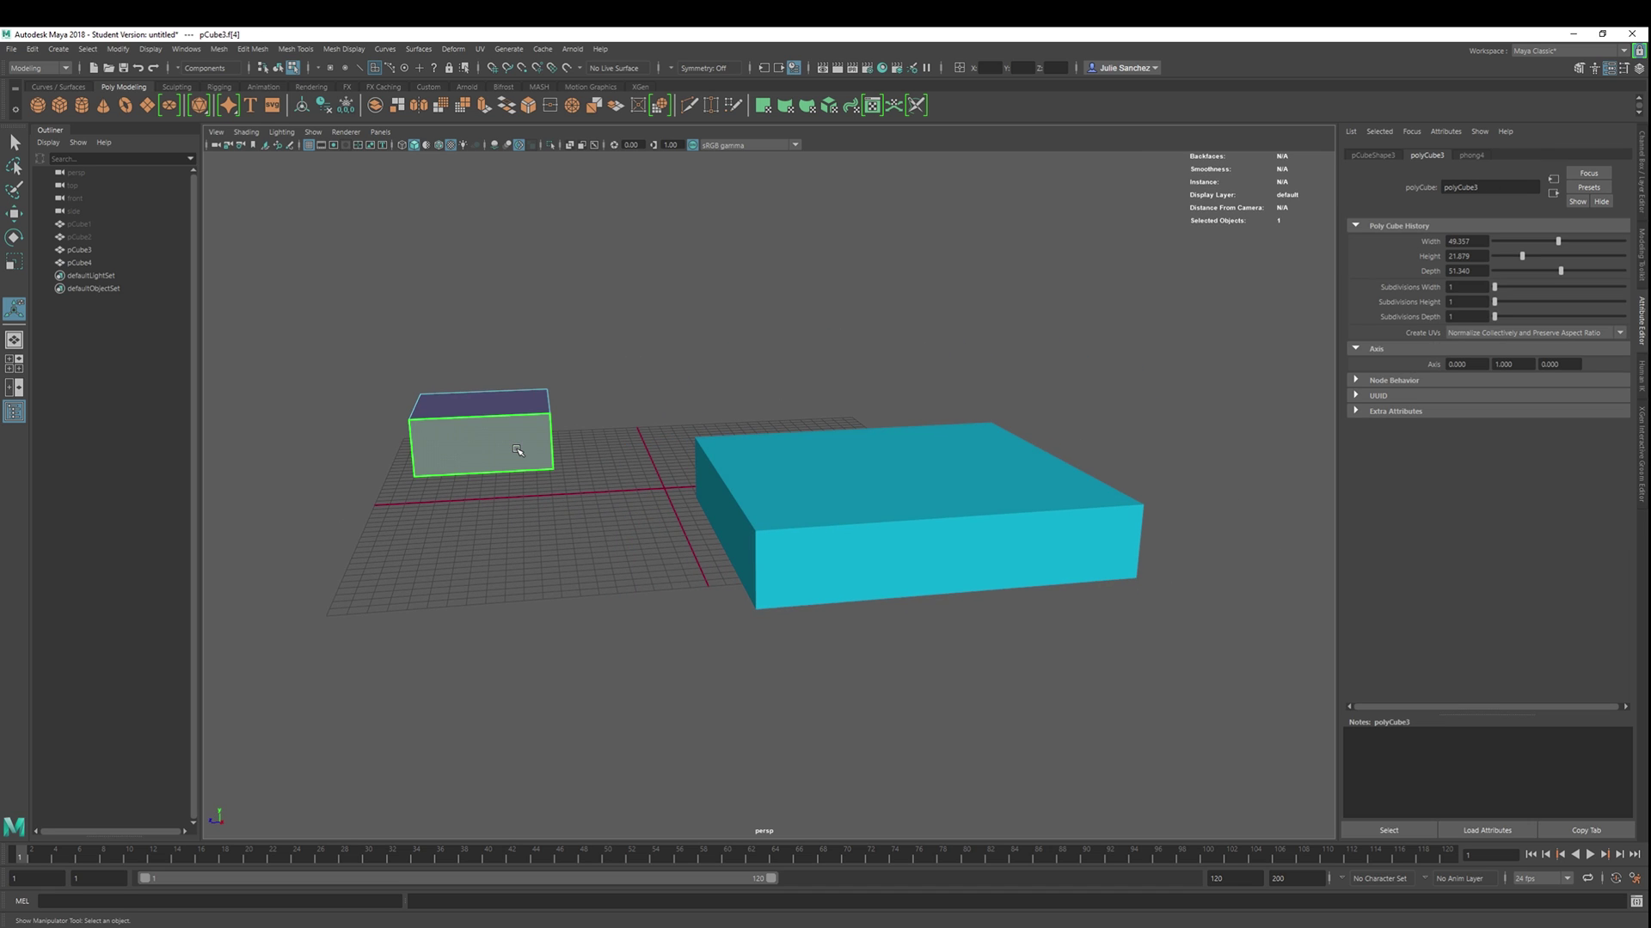
left_click_drag(395, 370, 428, 315)
left_click_drag(428, 315, 572, 312, "alt")
left_click(544, 606)
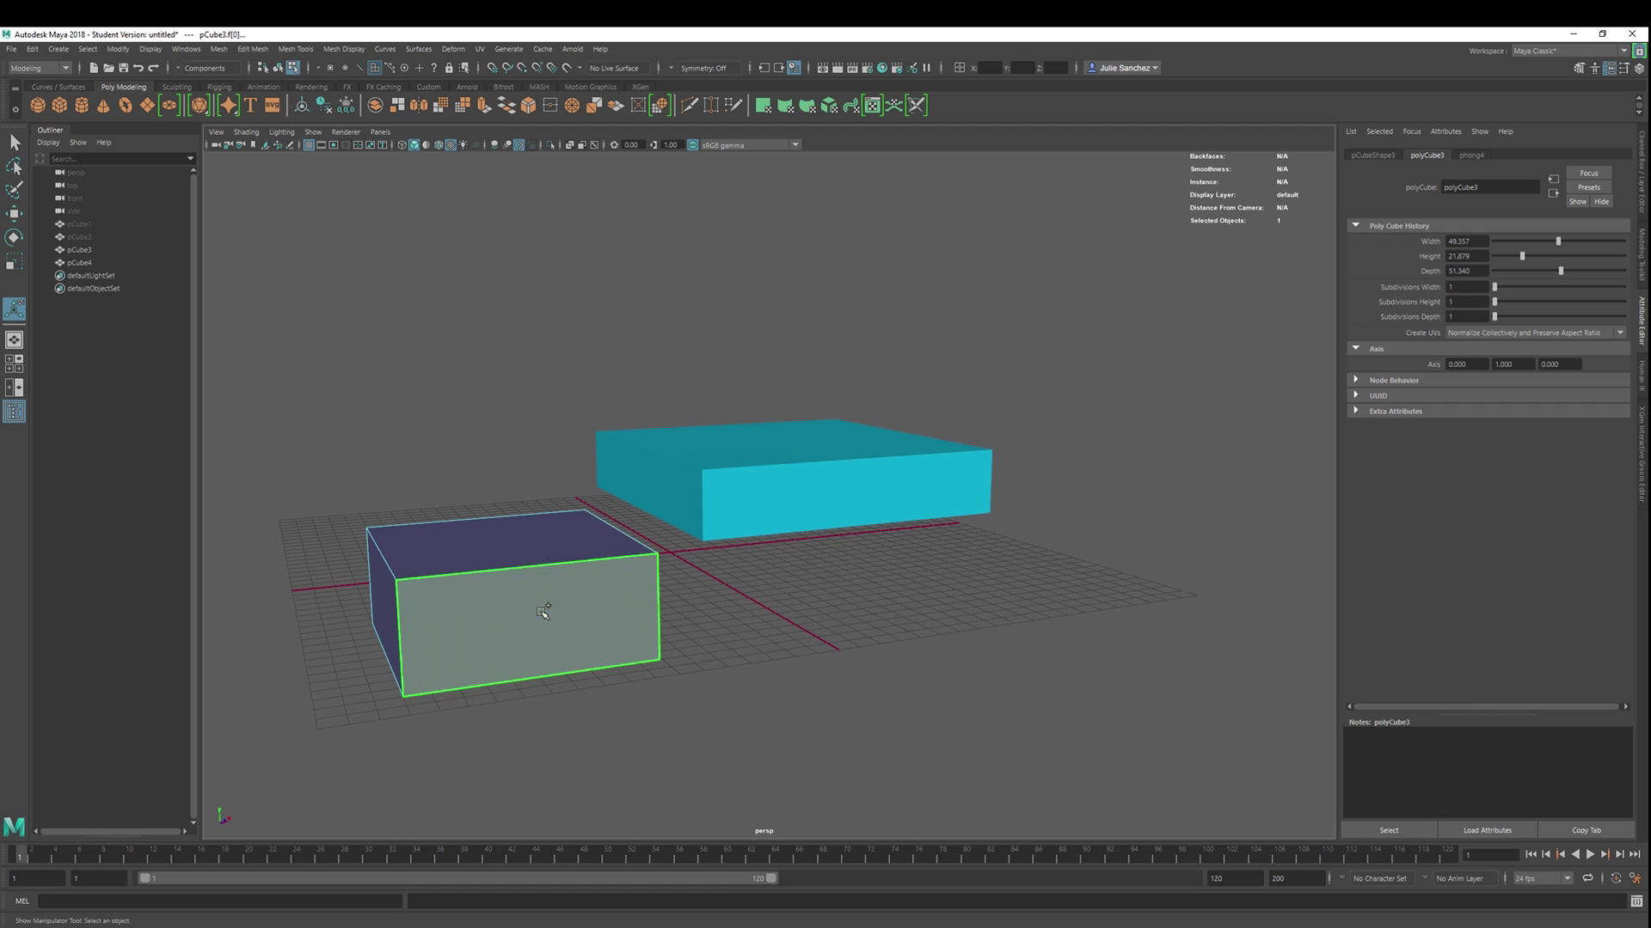
left_click(391, 577)
Frame the purple cube and extrude its chosen faces with Keep Faces Together off.
left_click_drag(410, 478, 1135, 520, "alt")
left_click_drag(954, 400, 800, 397, "alt")
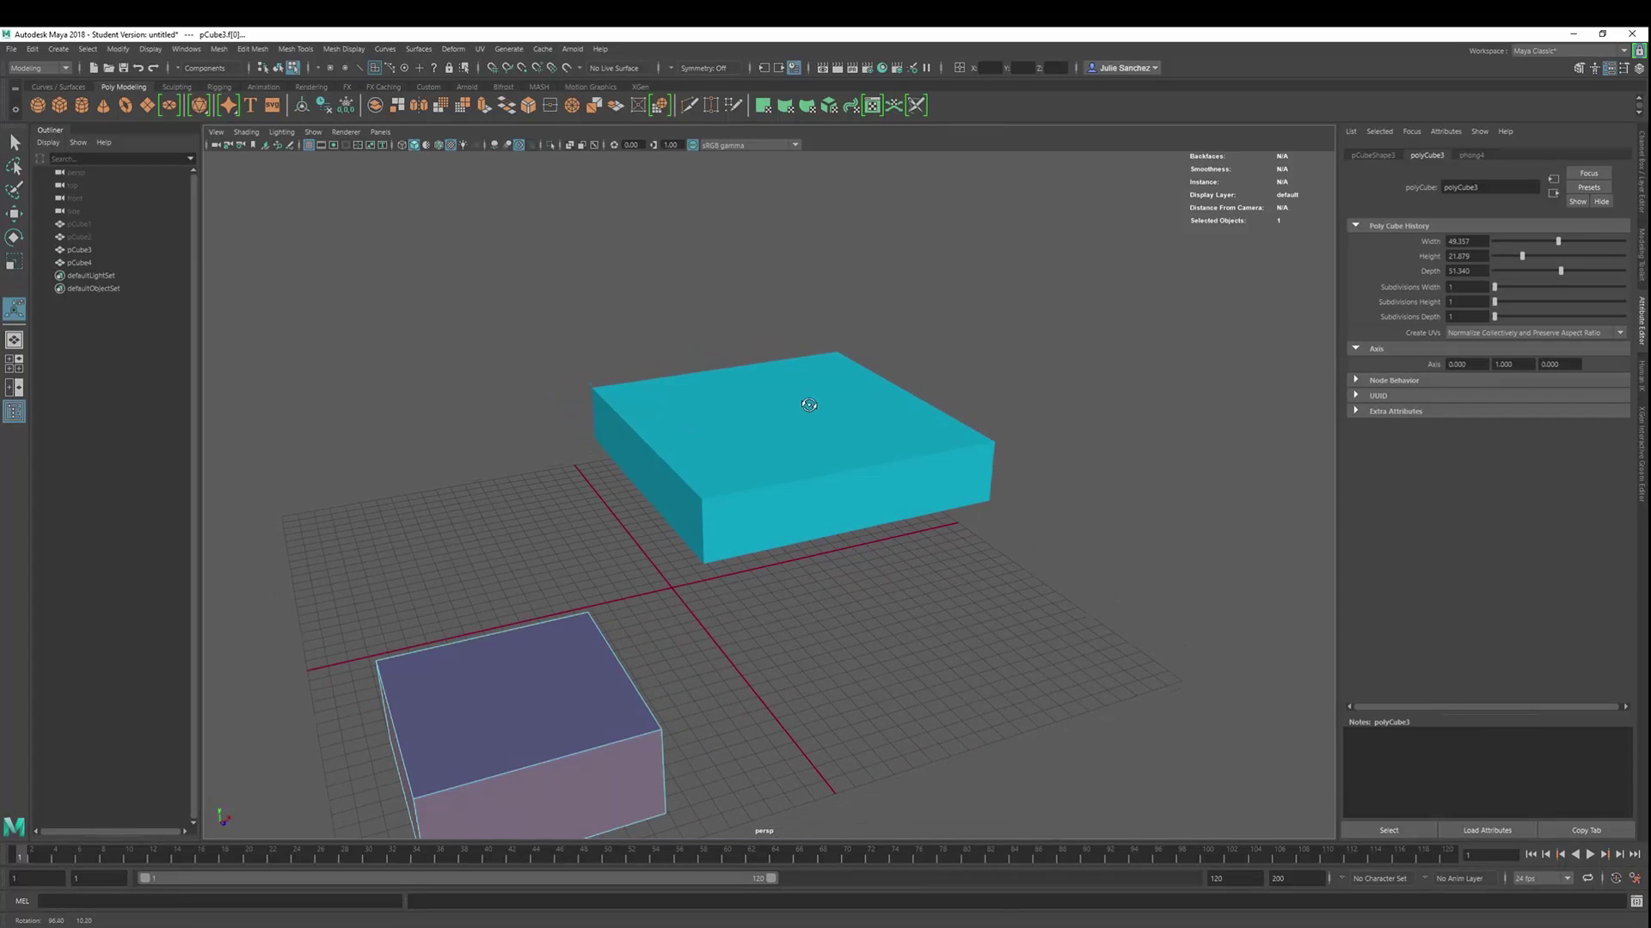
key("f")
scroll(616, 592, "down", 5)
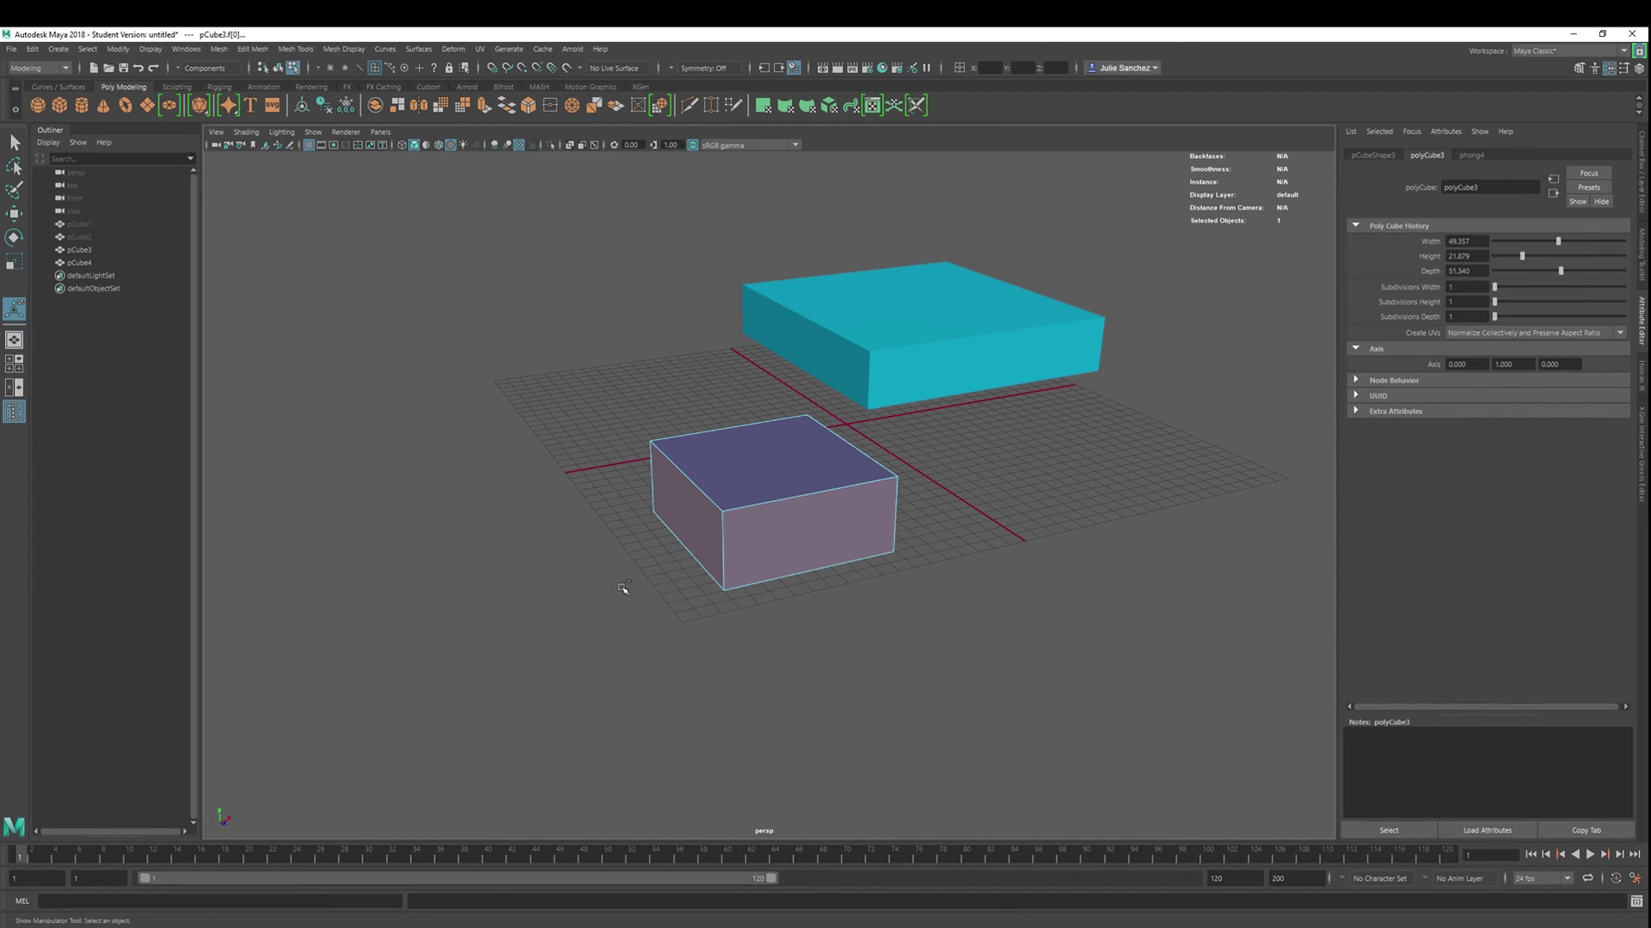
key("ctrl+e")
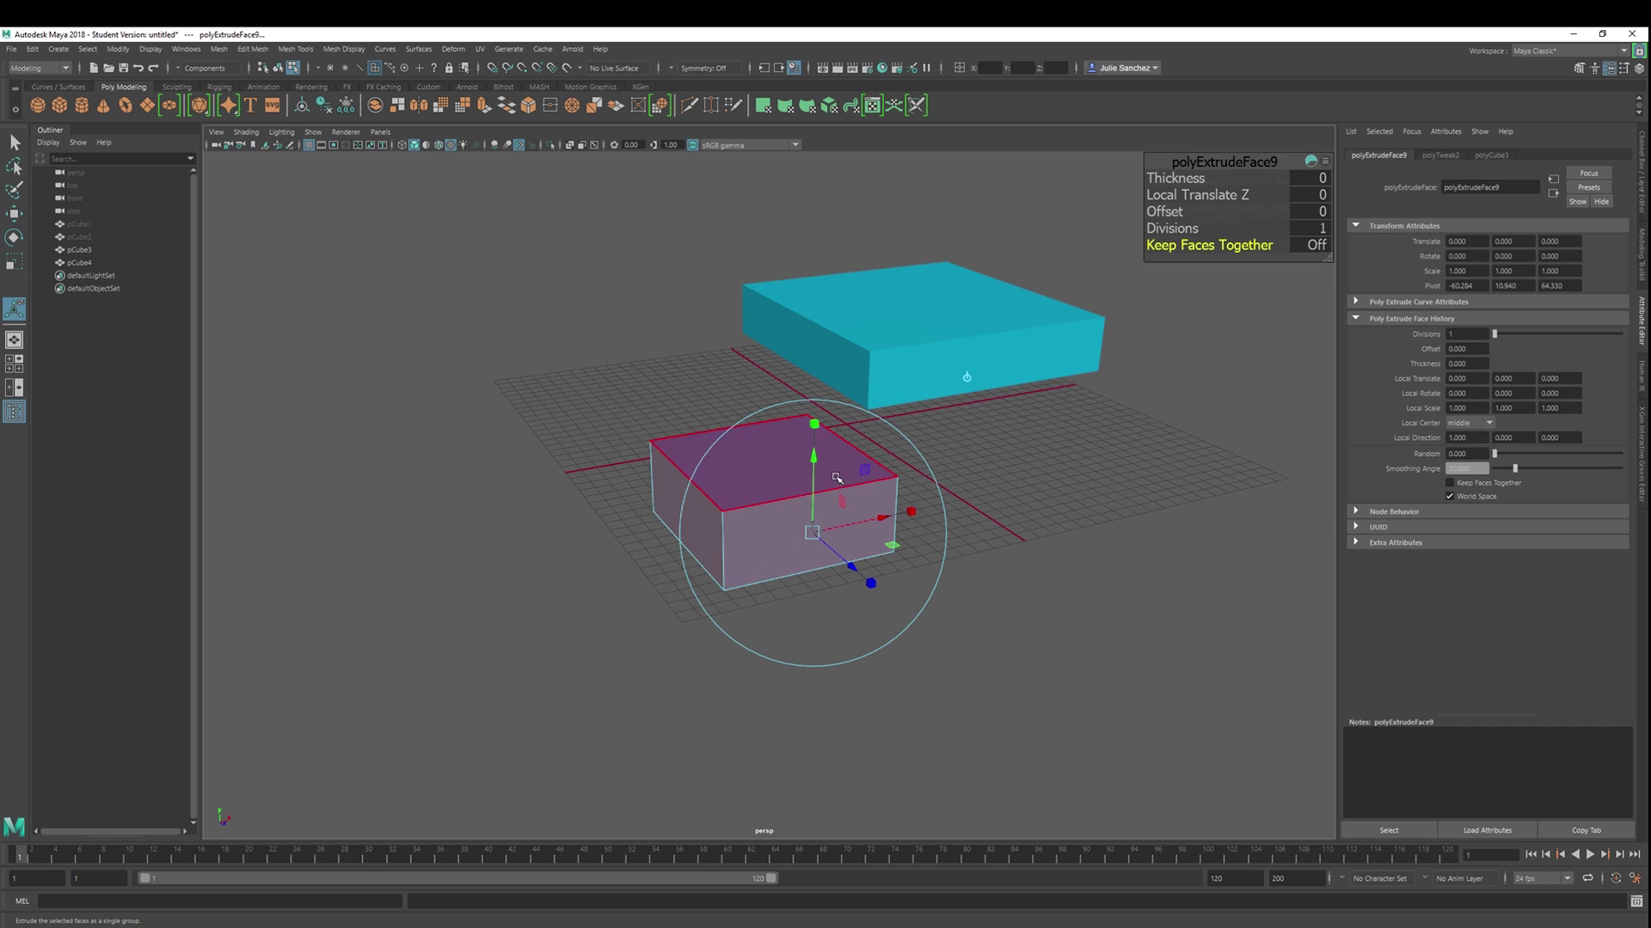
Push out, narrow and reposition the extruded faces into four arms at Local Translate Z 38.016.
left_click_drag(881, 521, 885, 731)
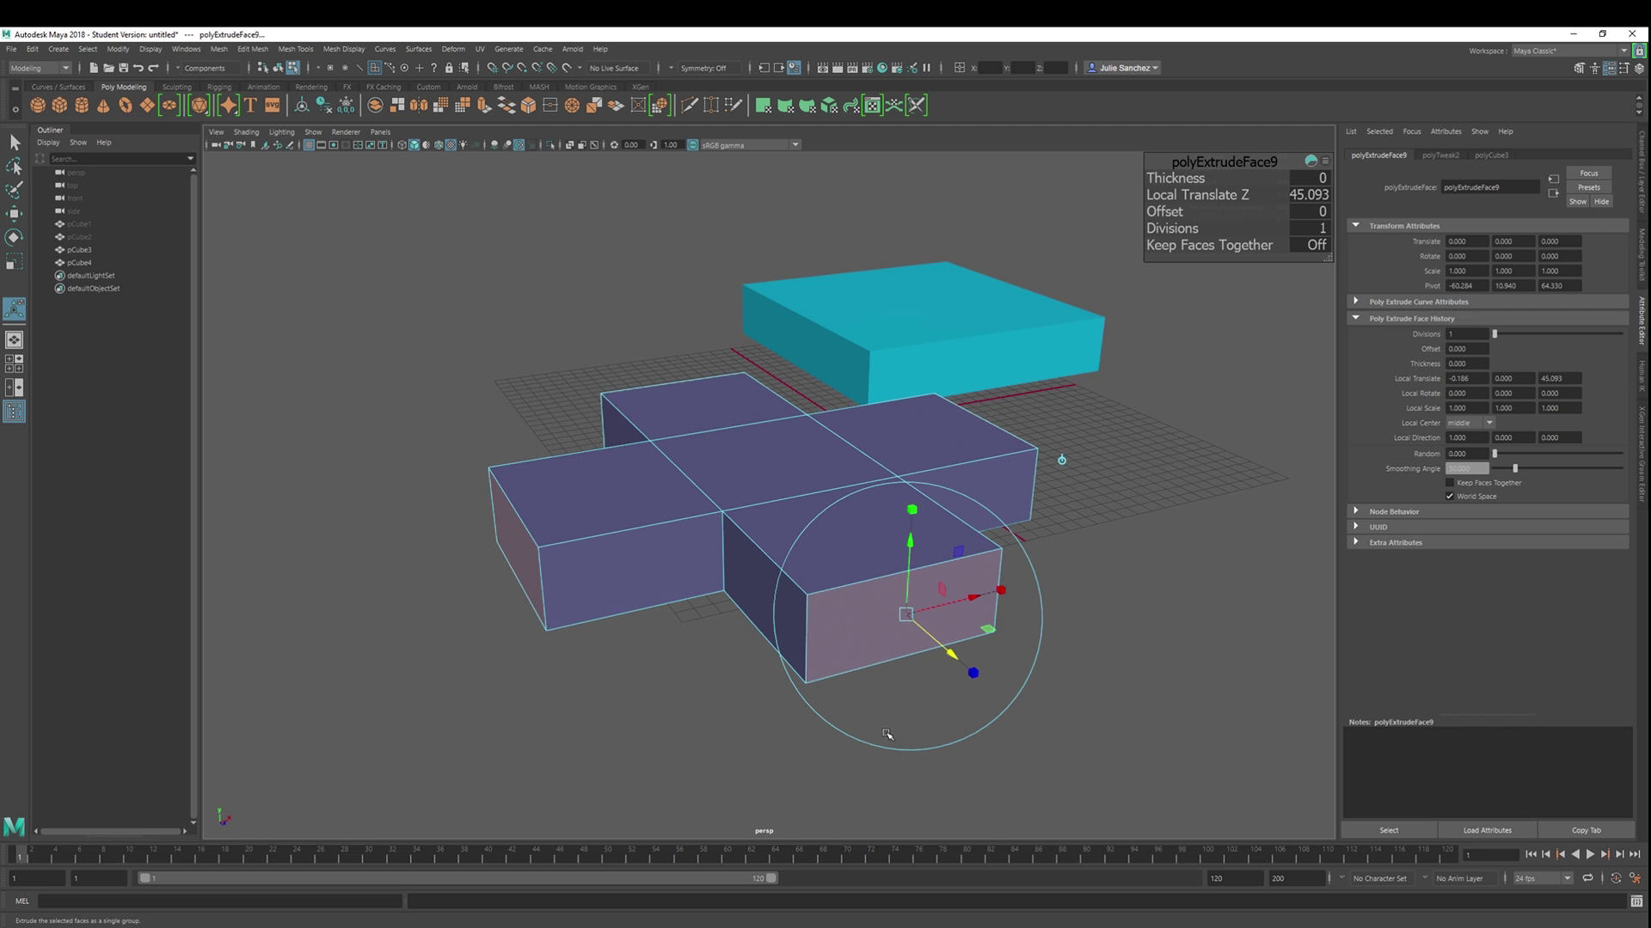
mouse_move(601, 313)
left_mouse_down("alt")
mouse_move(555, 347)
mouse_move(601, 318)
left_mouse_up("alt")
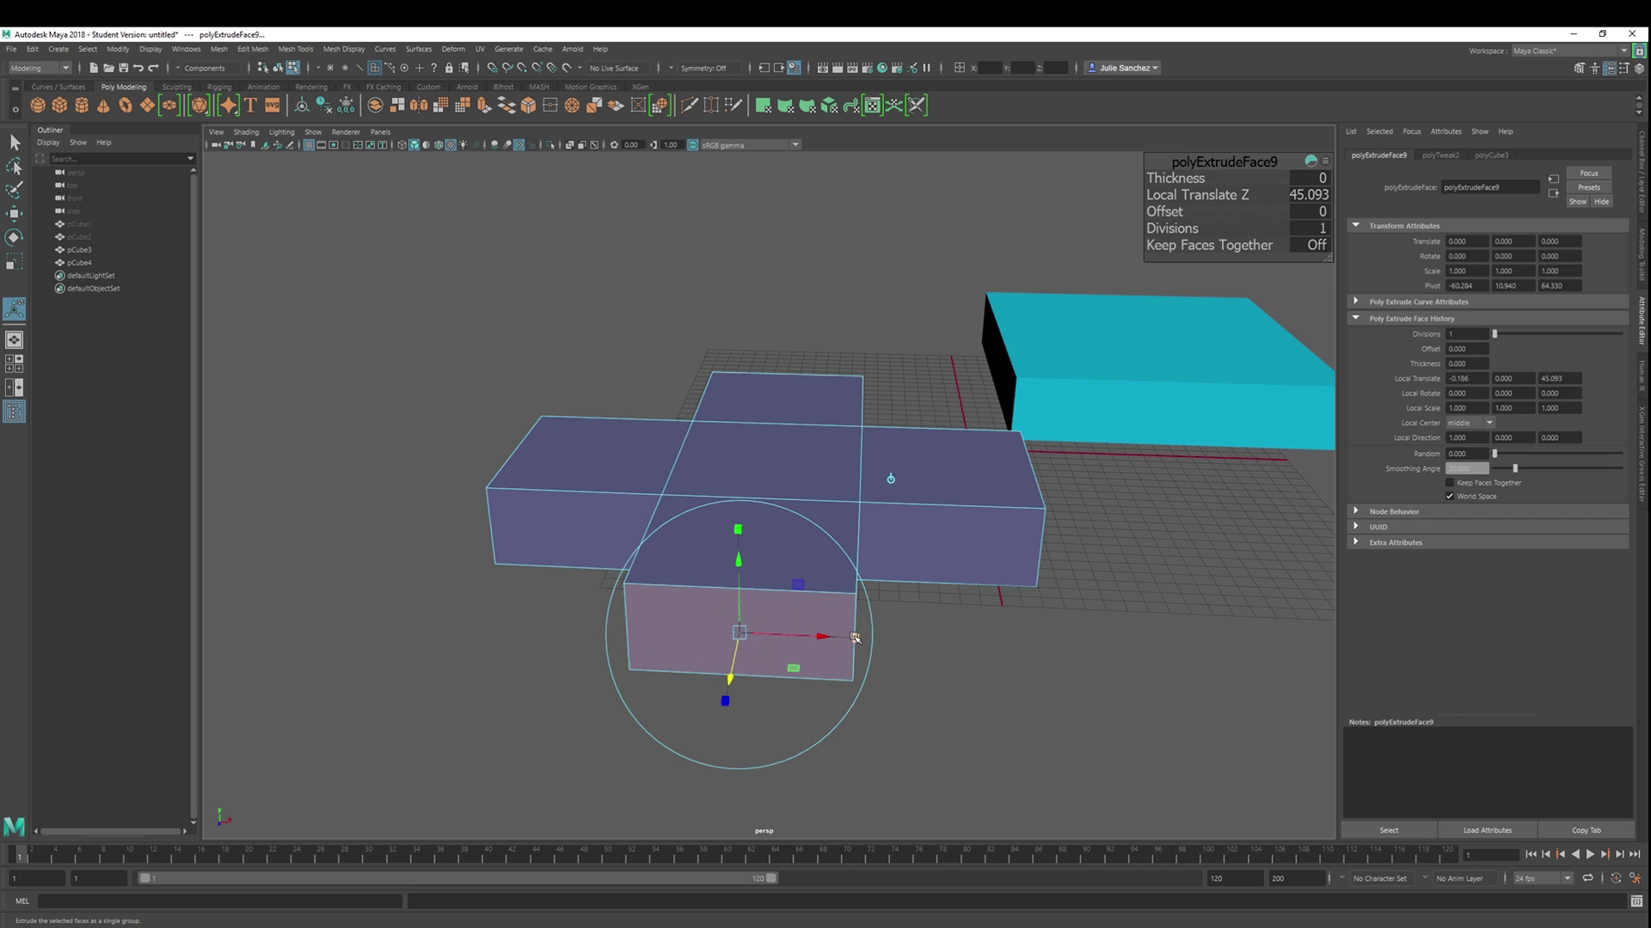
left_click_drag(855, 640, 792, 641)
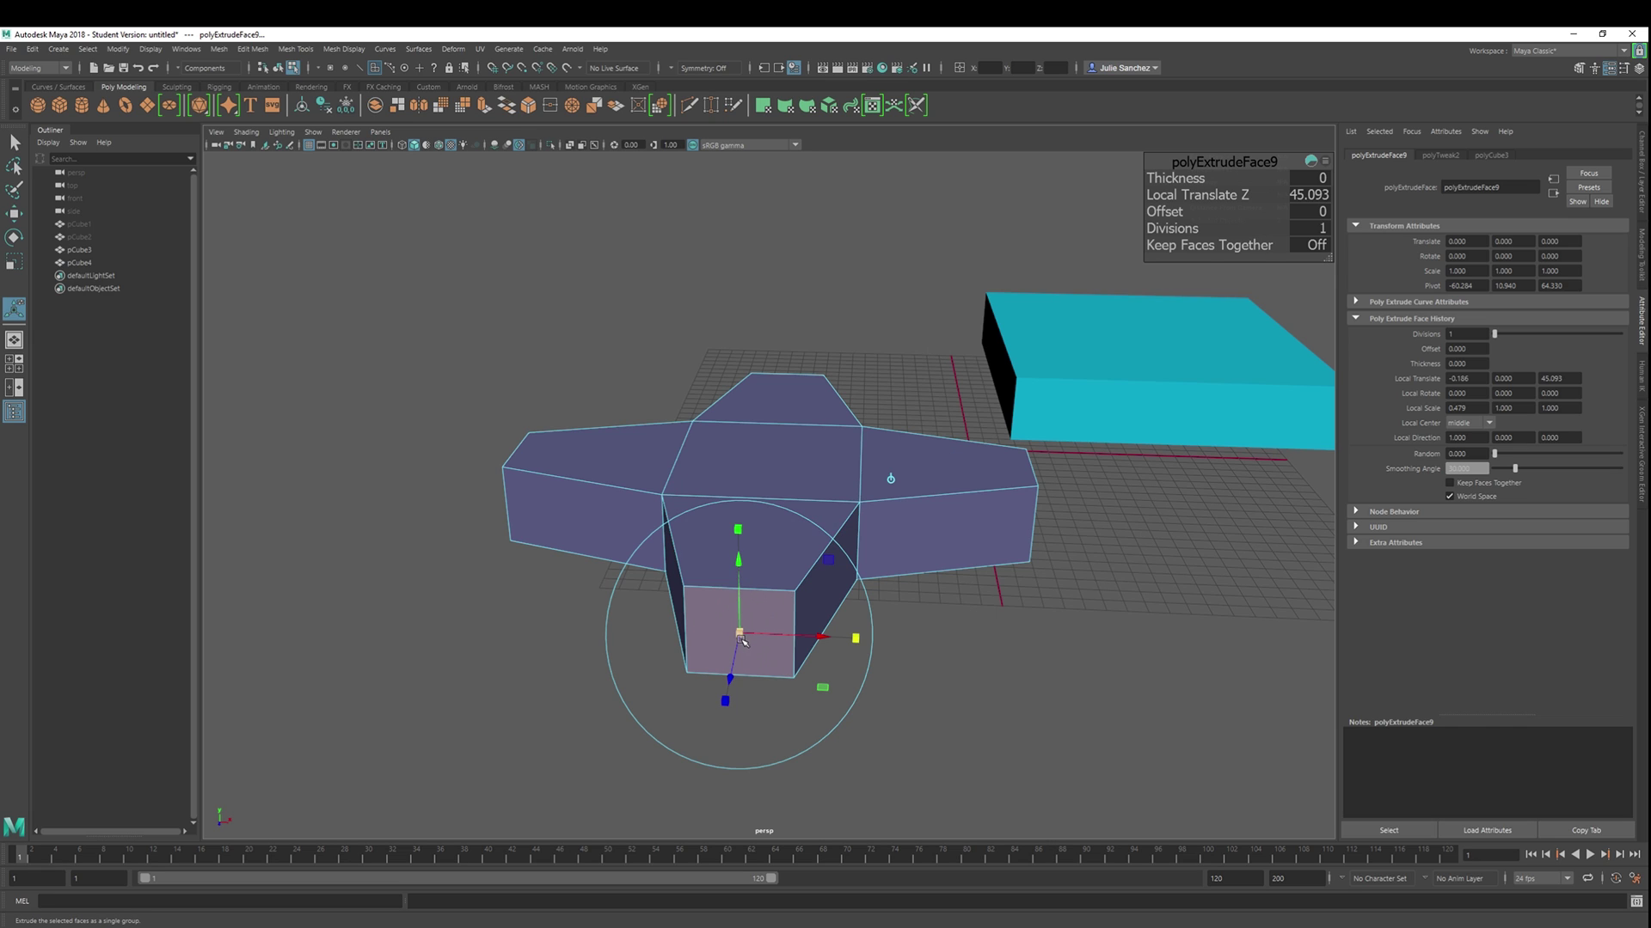
mouse_move(741, 634)
left_mouse_down()
mouse_move(757, 635)
mouse_move(741, 637)
left_mouse_up()
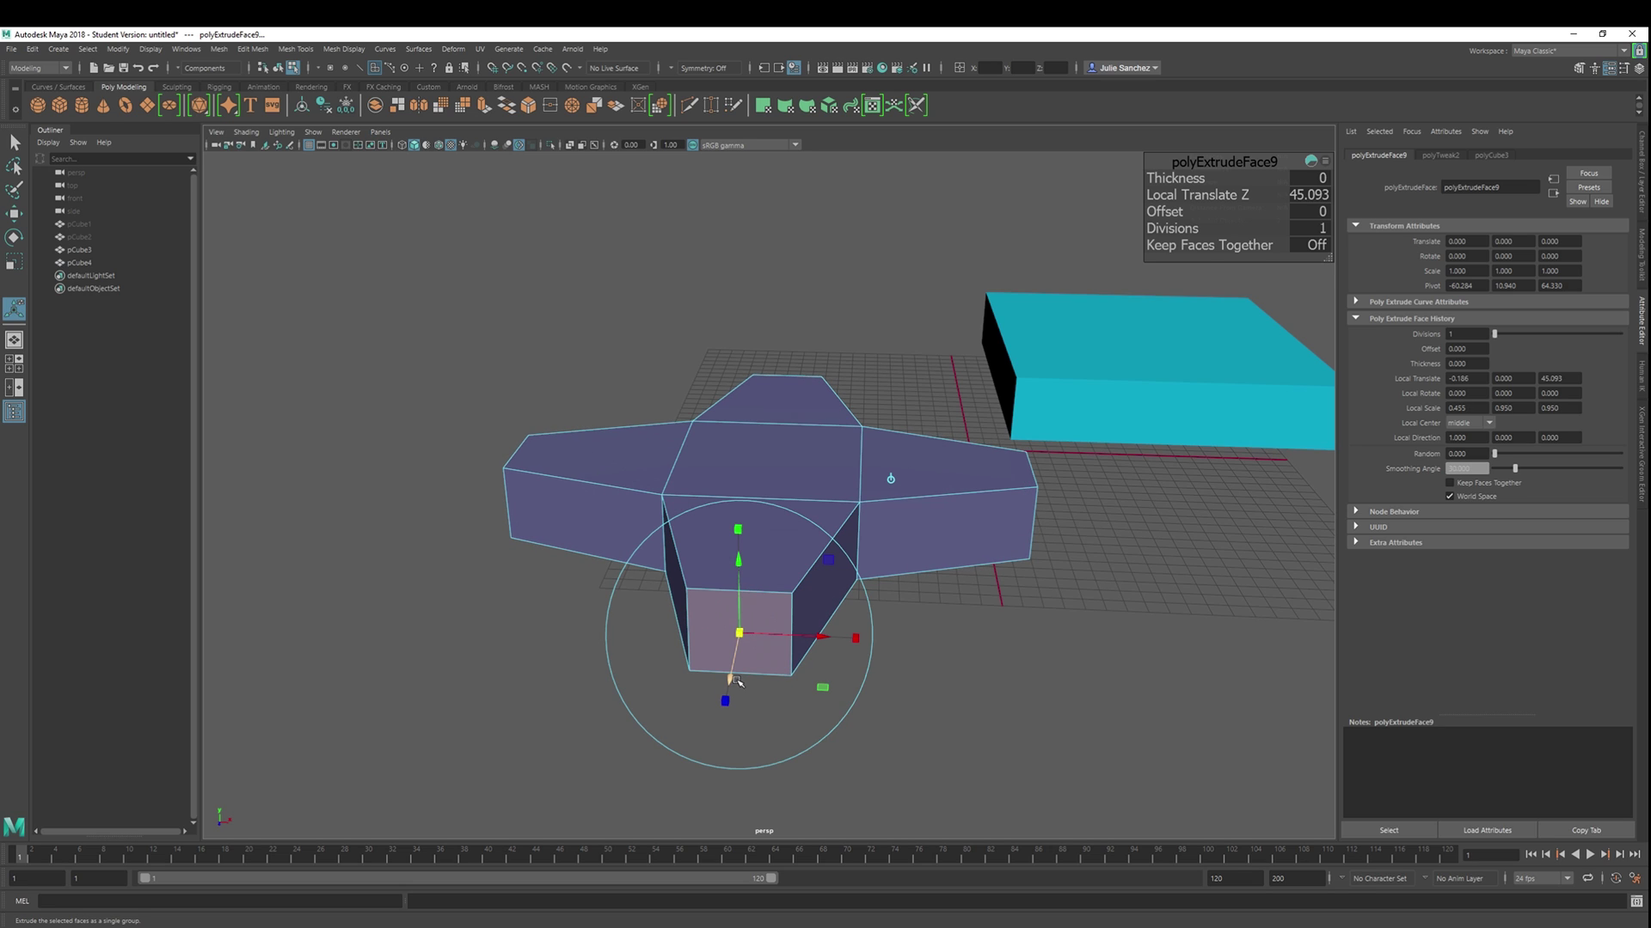
middle_click_drag(736, 681, 736, 661)
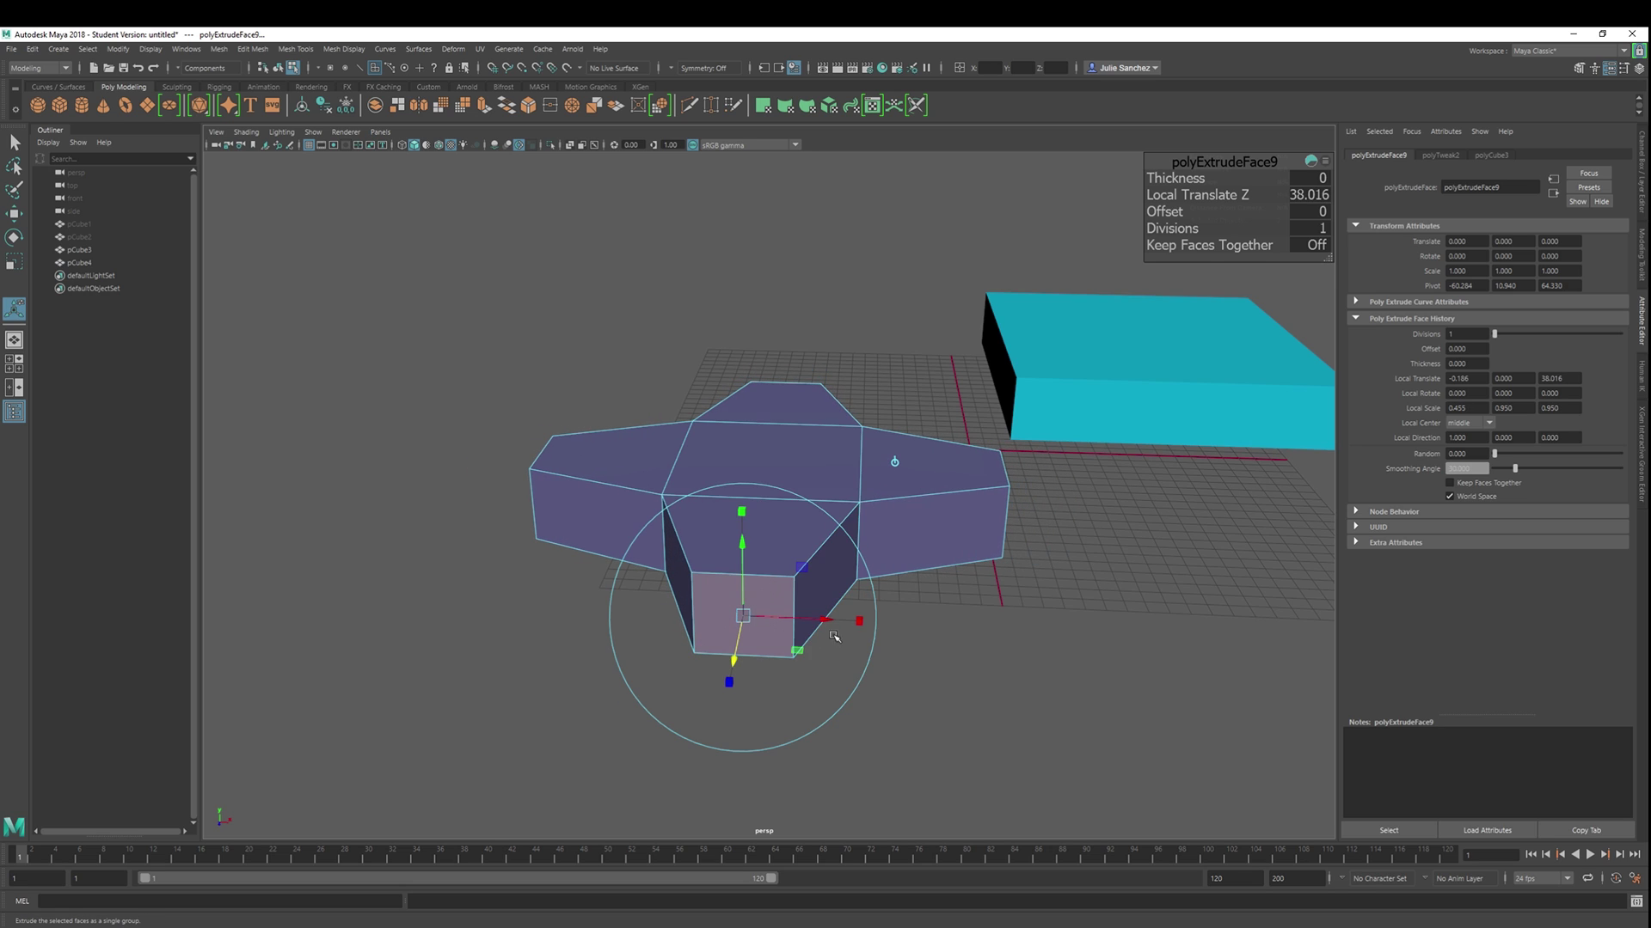
mouse_move(827, 624)
left_mouse_down()
mouse_move(748, 624)
mouse_move(808, 629)
left_mouse_up()
mouse_move(714, 550)
left_mouse_down()
mouse_move(717, 526)
mouse_move(721, 559)
left_mouse_up()
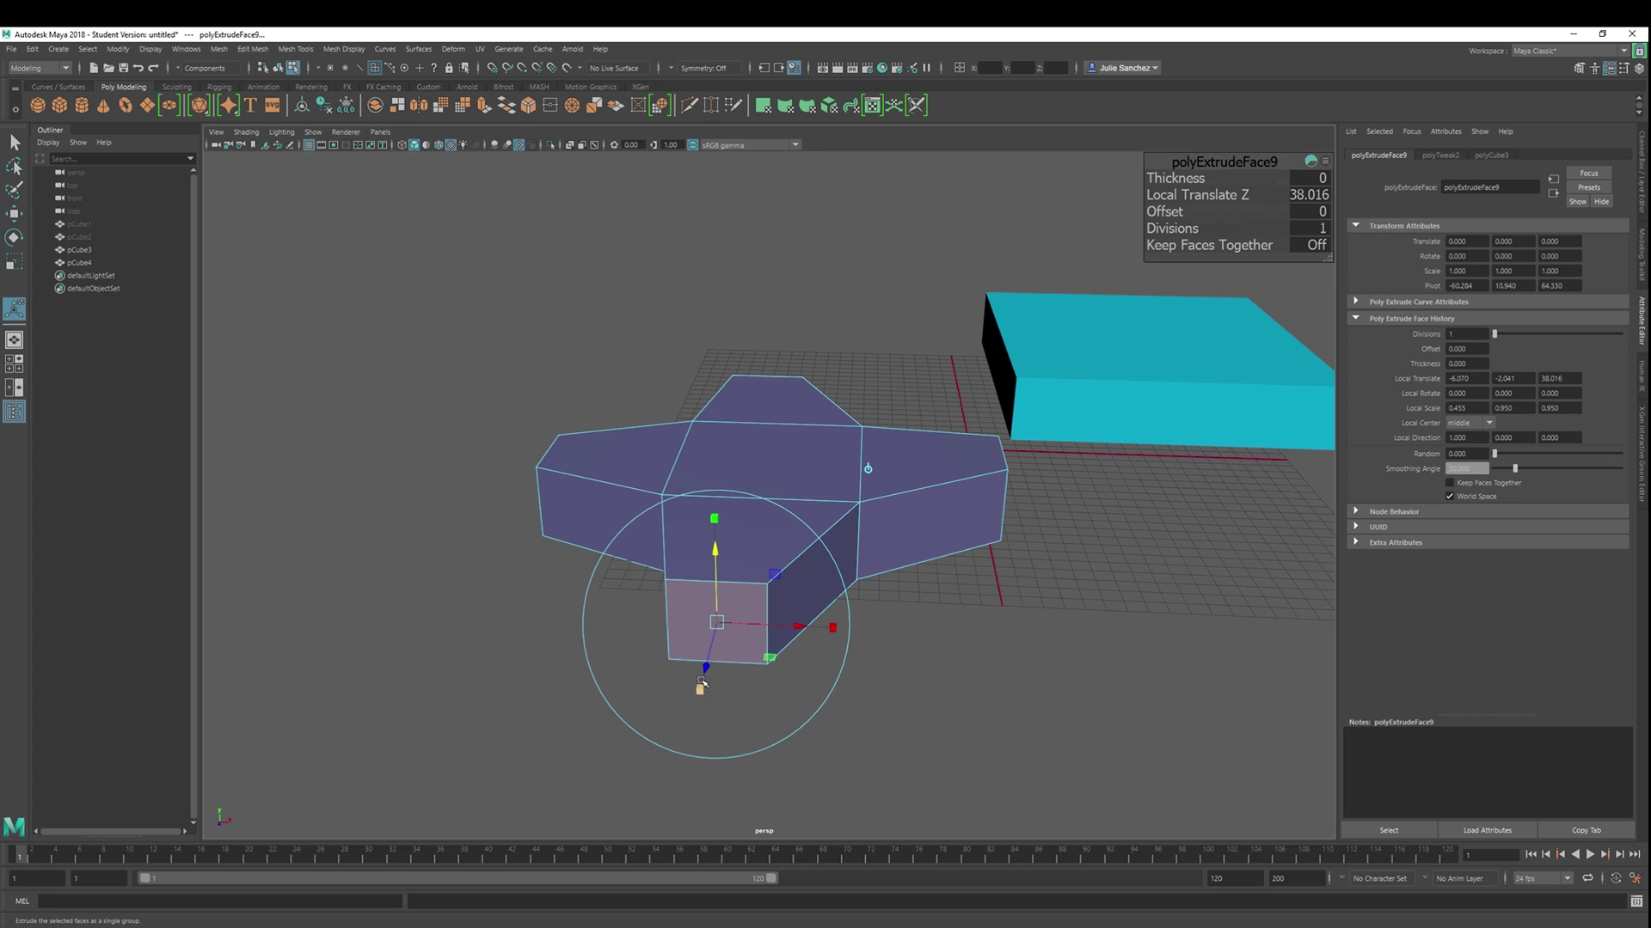
left_click_drag(701, 691, 714, 498)
mouse_move(804, 630)
left_mouse_down()
mouse_move(851, 627)
mouse_move(829, 627)
left_mouse_up()
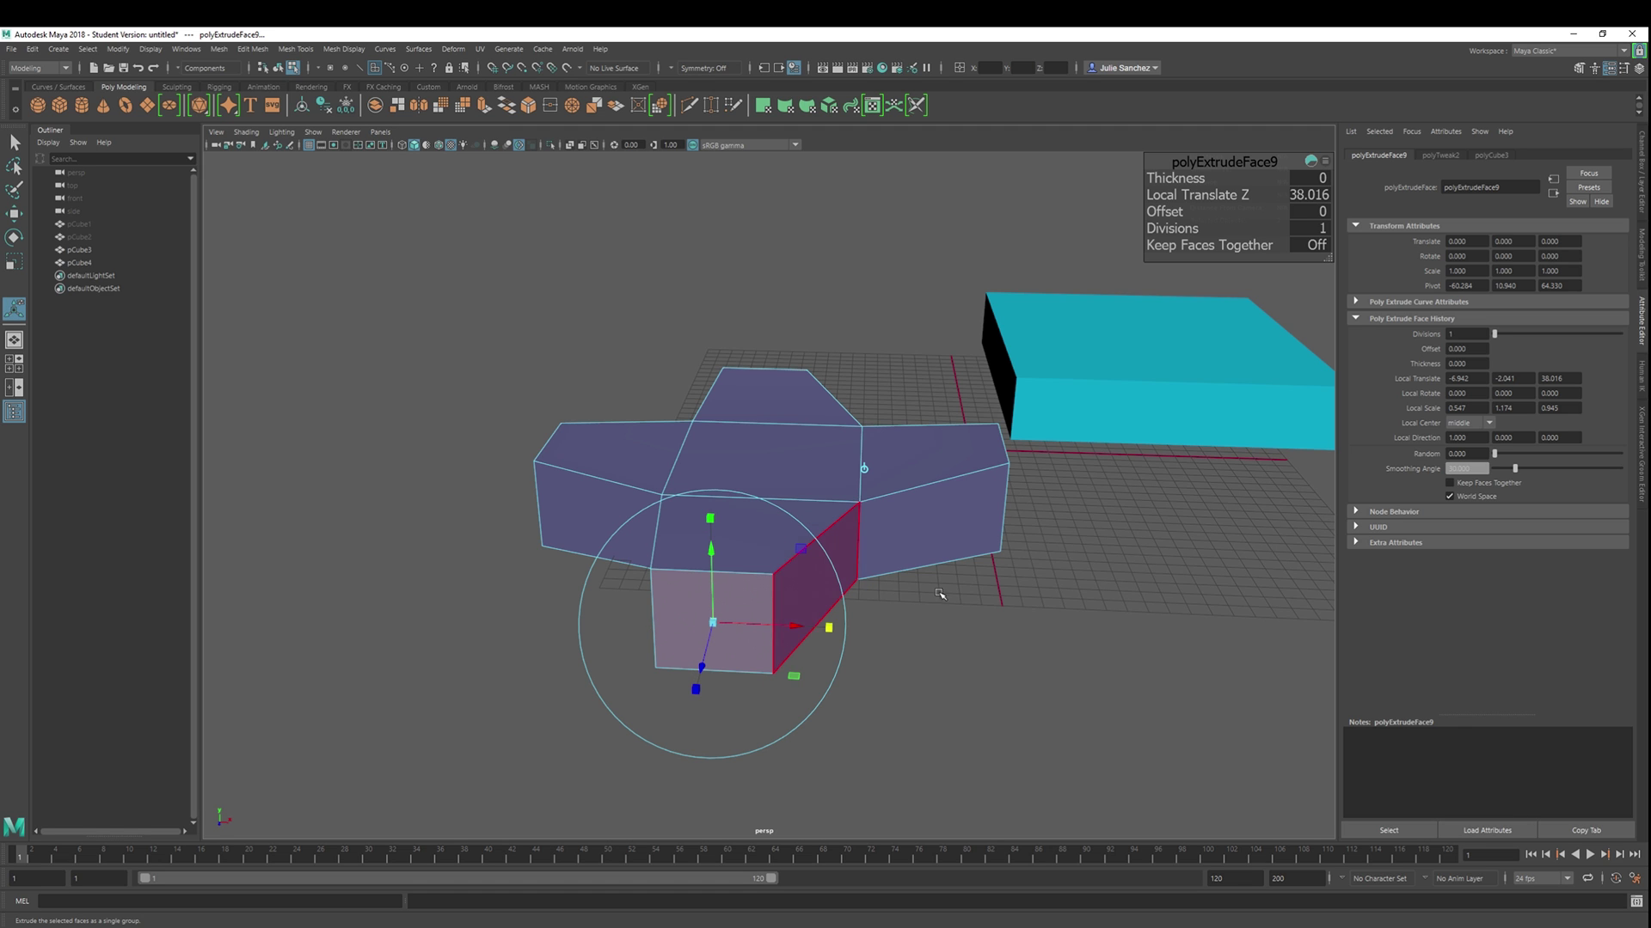
left_click_drag(873, 548, 1066, 636, "alt")
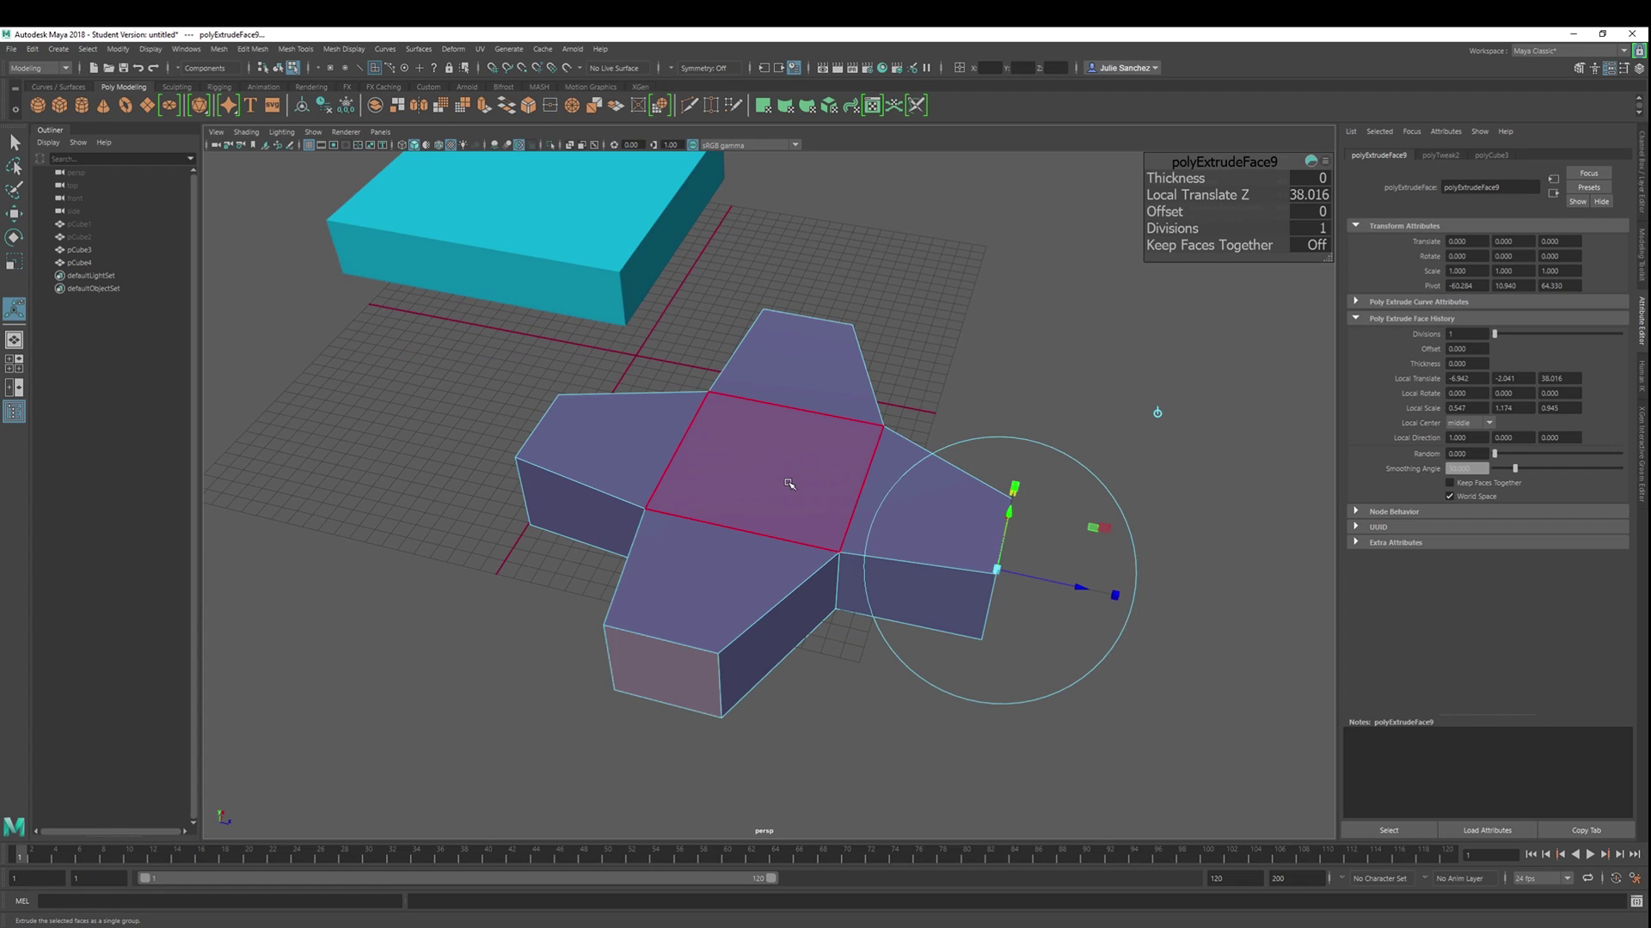
Extrude the cross's centre face up about 24 units into a block, then return to Object Mode.
left_click(788, 483)
key("ctrl+e")
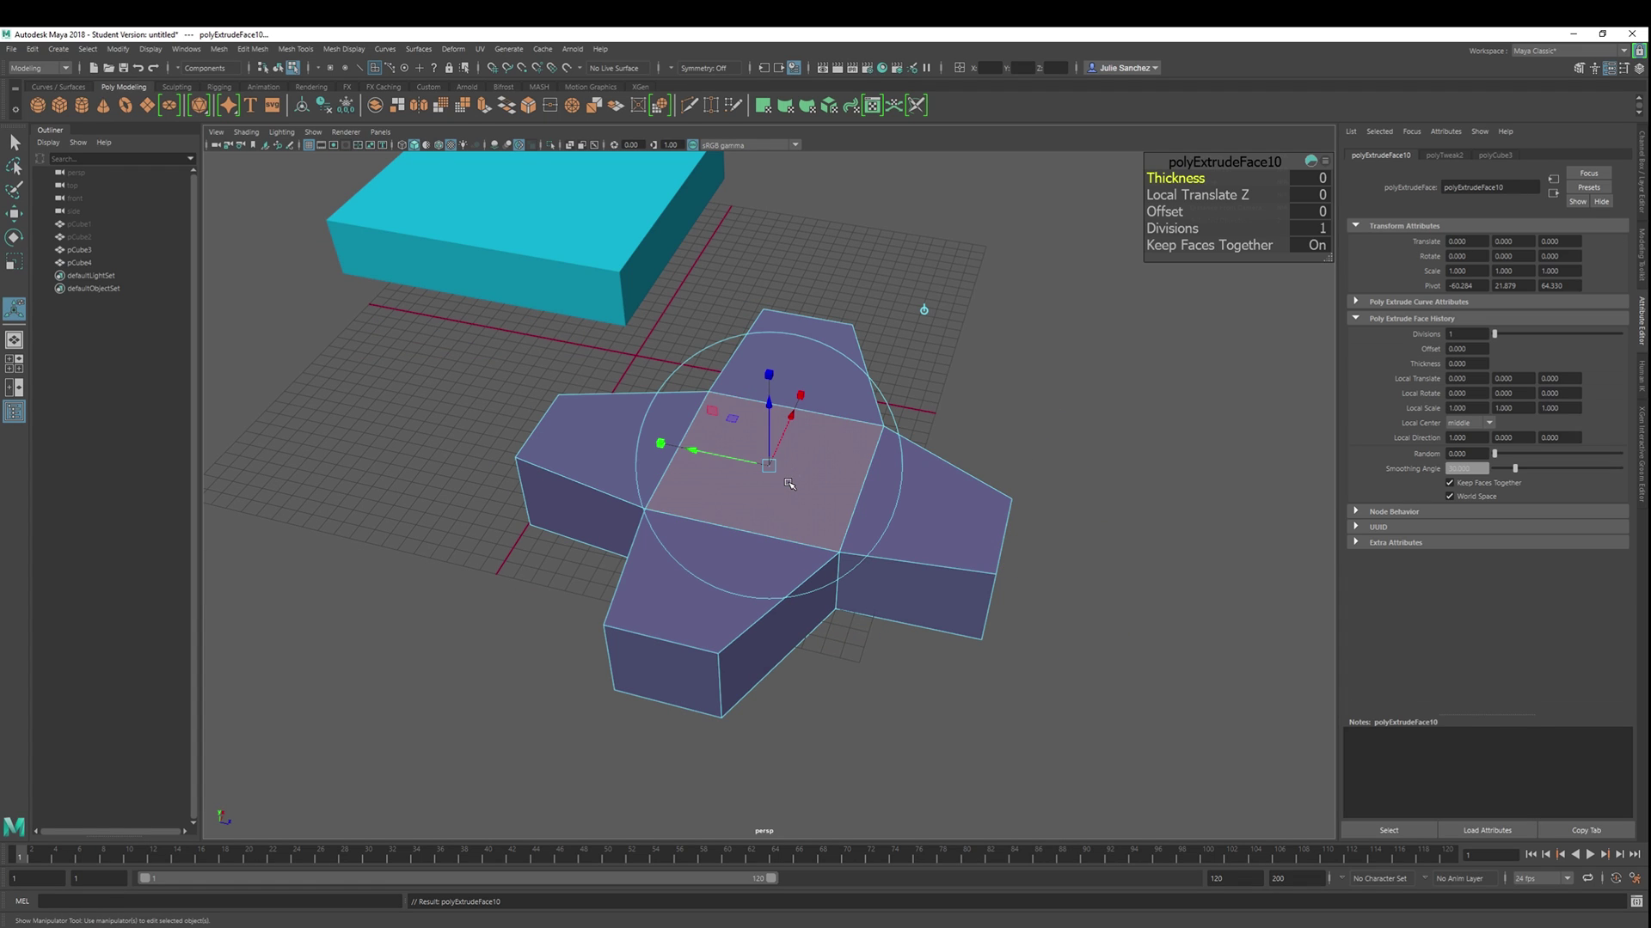
left_click_drag(769, 406, 779, 376)
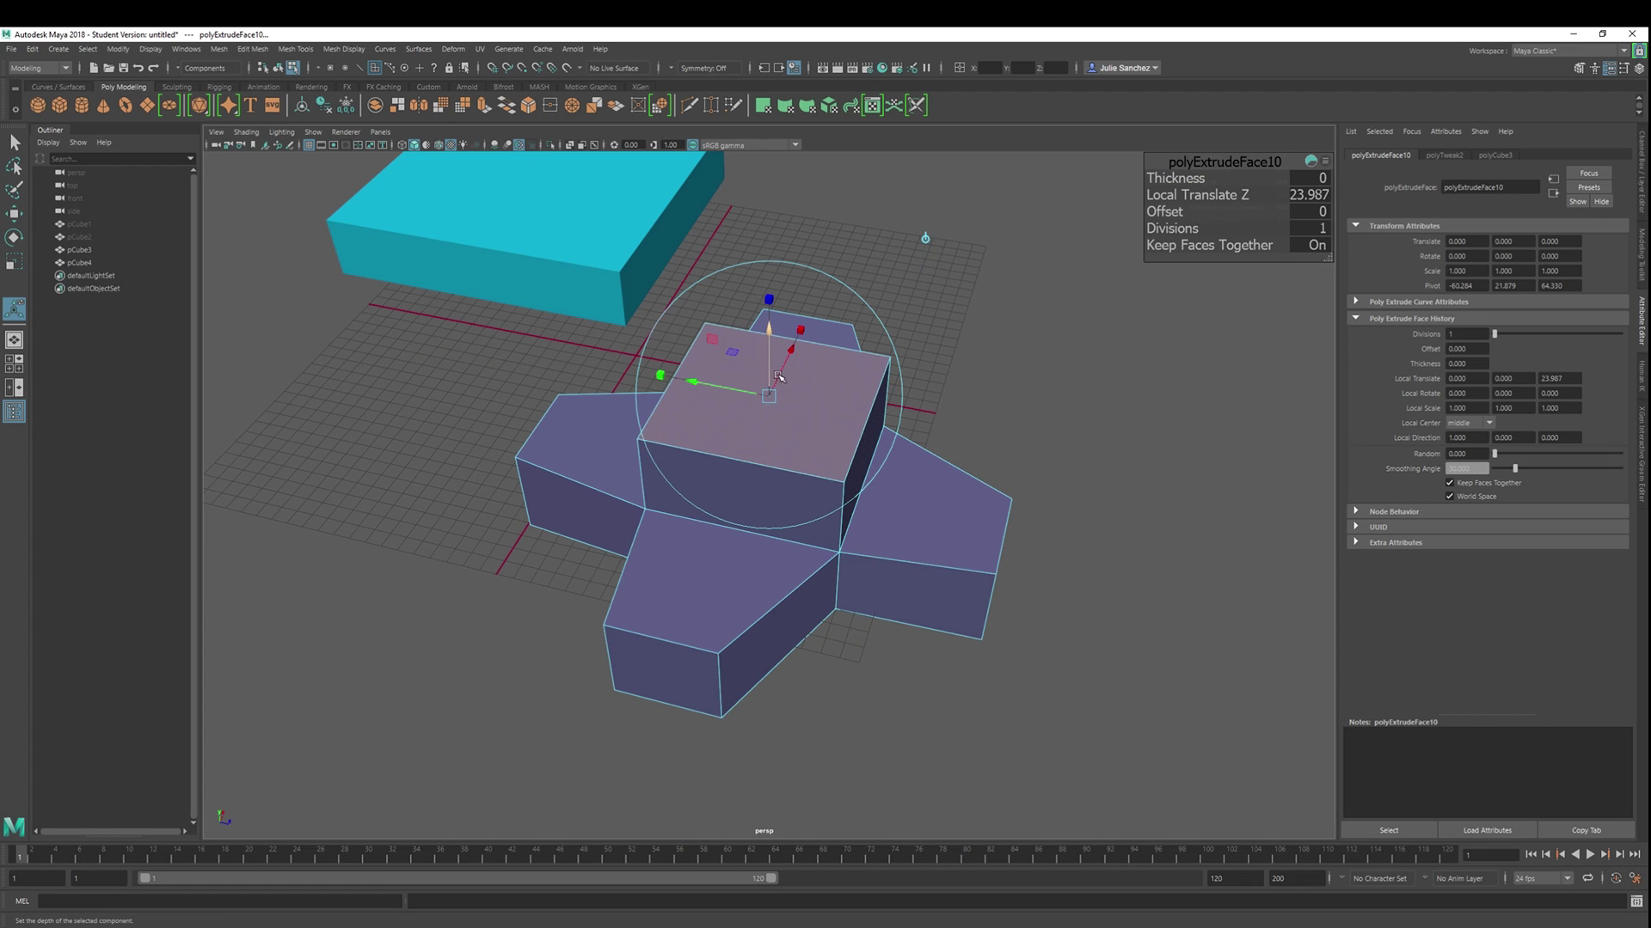
left_click_drag(1058, 521, 907, 481, "alt")
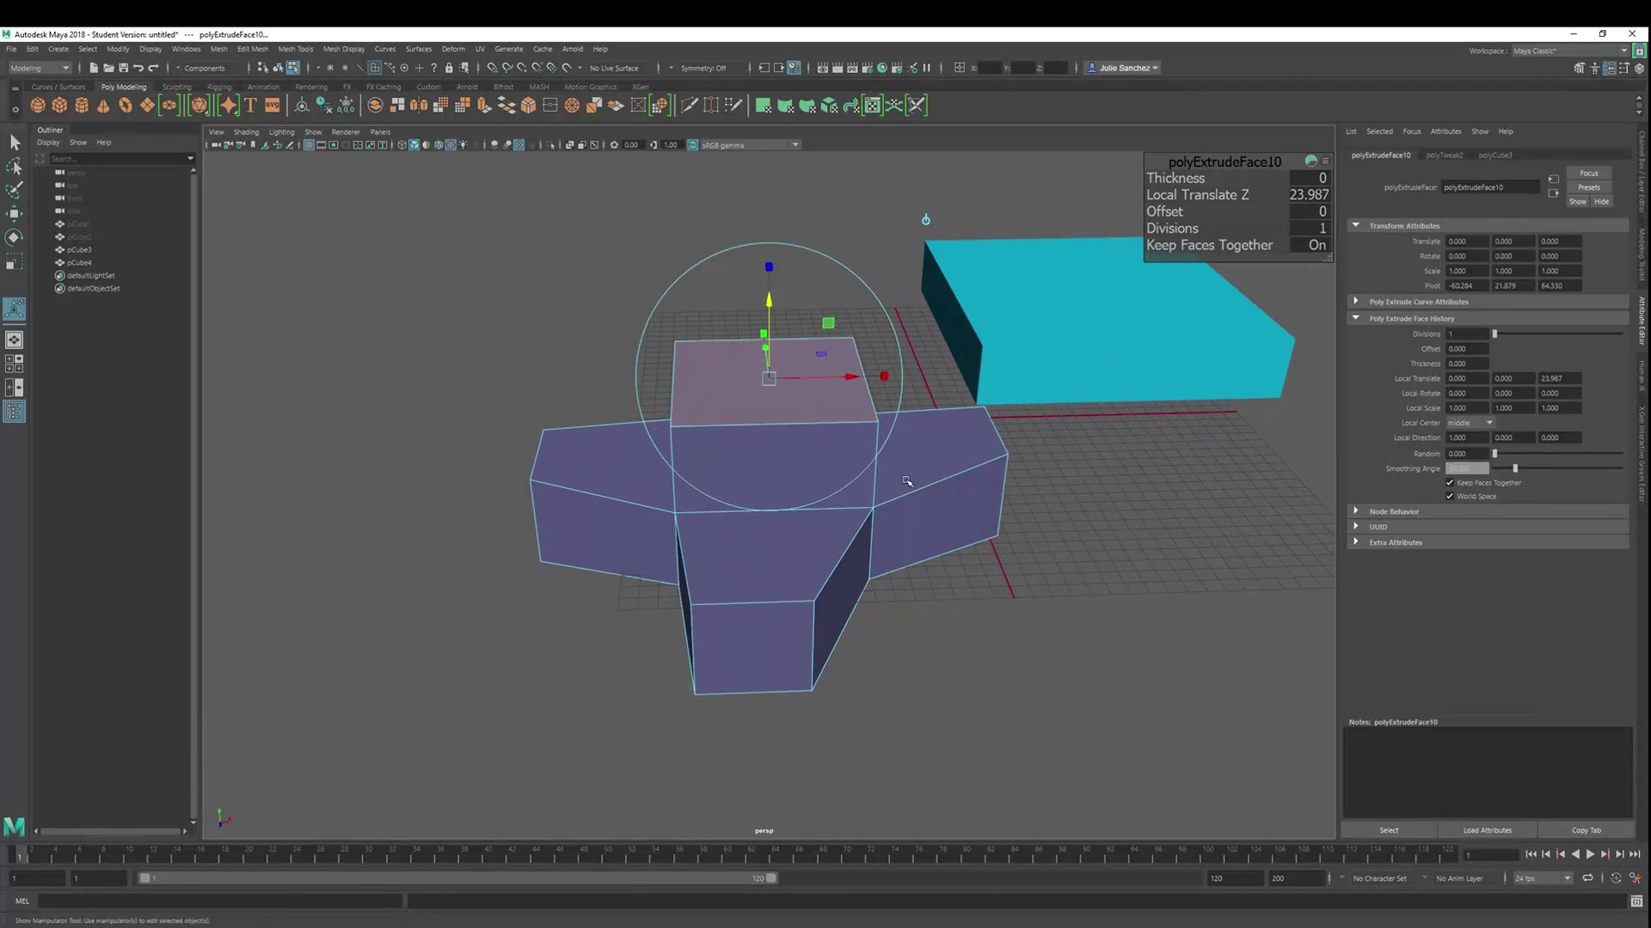
left_click_drag(1056, 477, 568, 391, "alt")
right_click_drag(554, 386, 623, 277)
Delete the leftover cyan box and the cross-shaped mesh.
key("Delete")
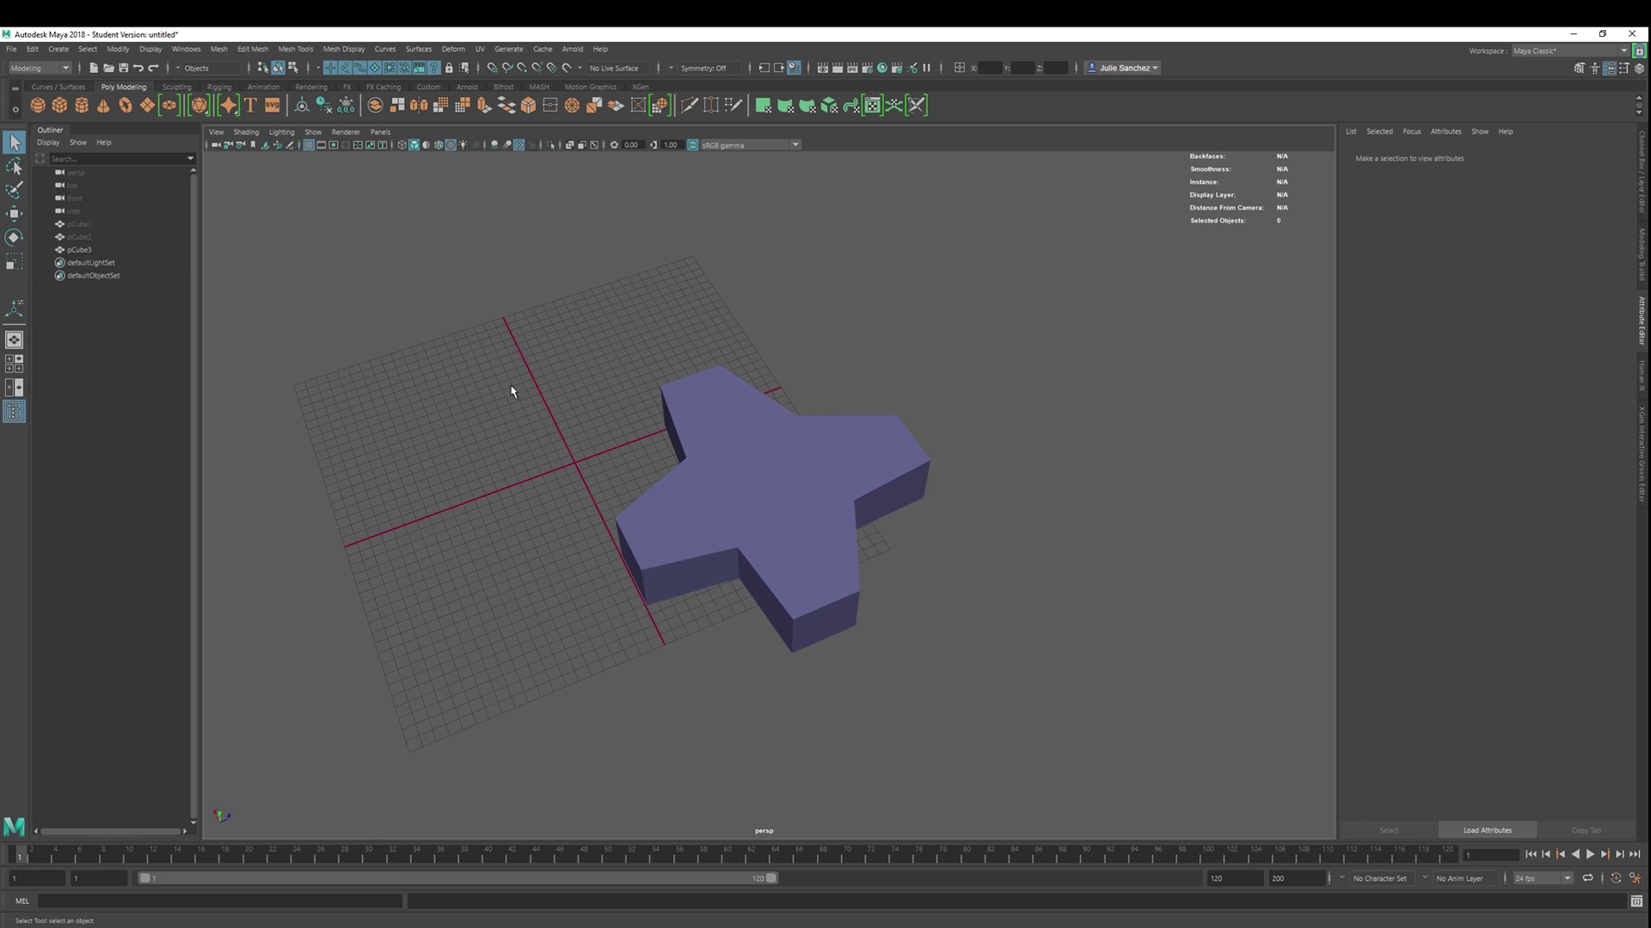
left_click_drag(626, 369, 940, 630)
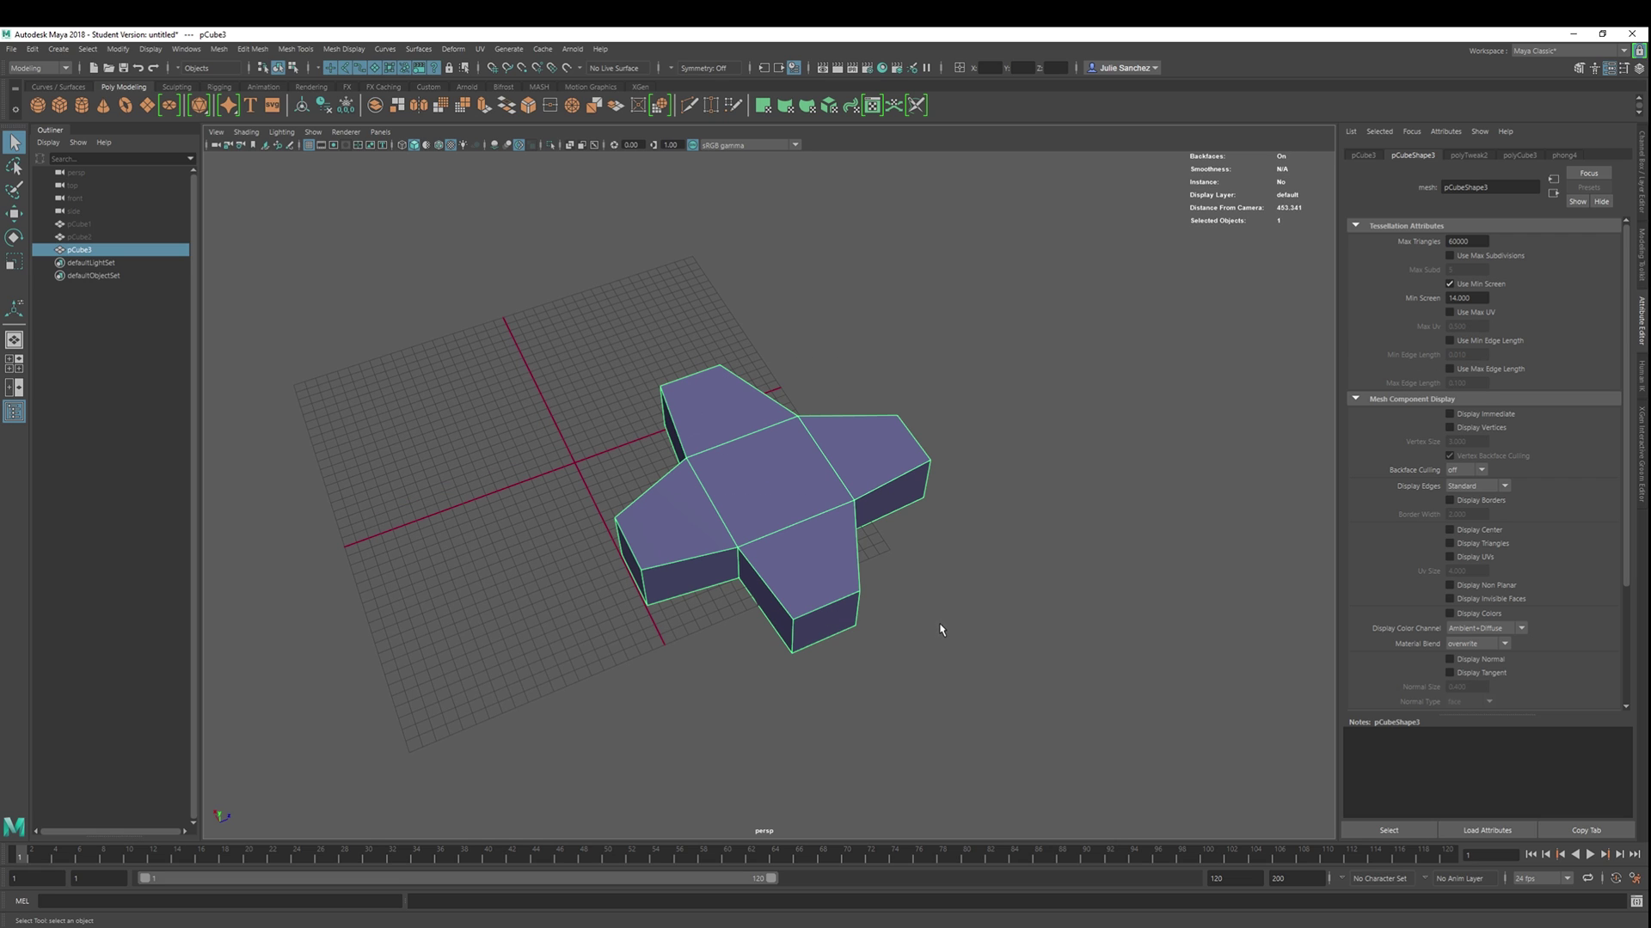
key("Delete")
Unhide pCube1 and pCube2, inspect their recesses, then hide both with Ctrl+H.
left_click_drag(82, 228, 90, 242)
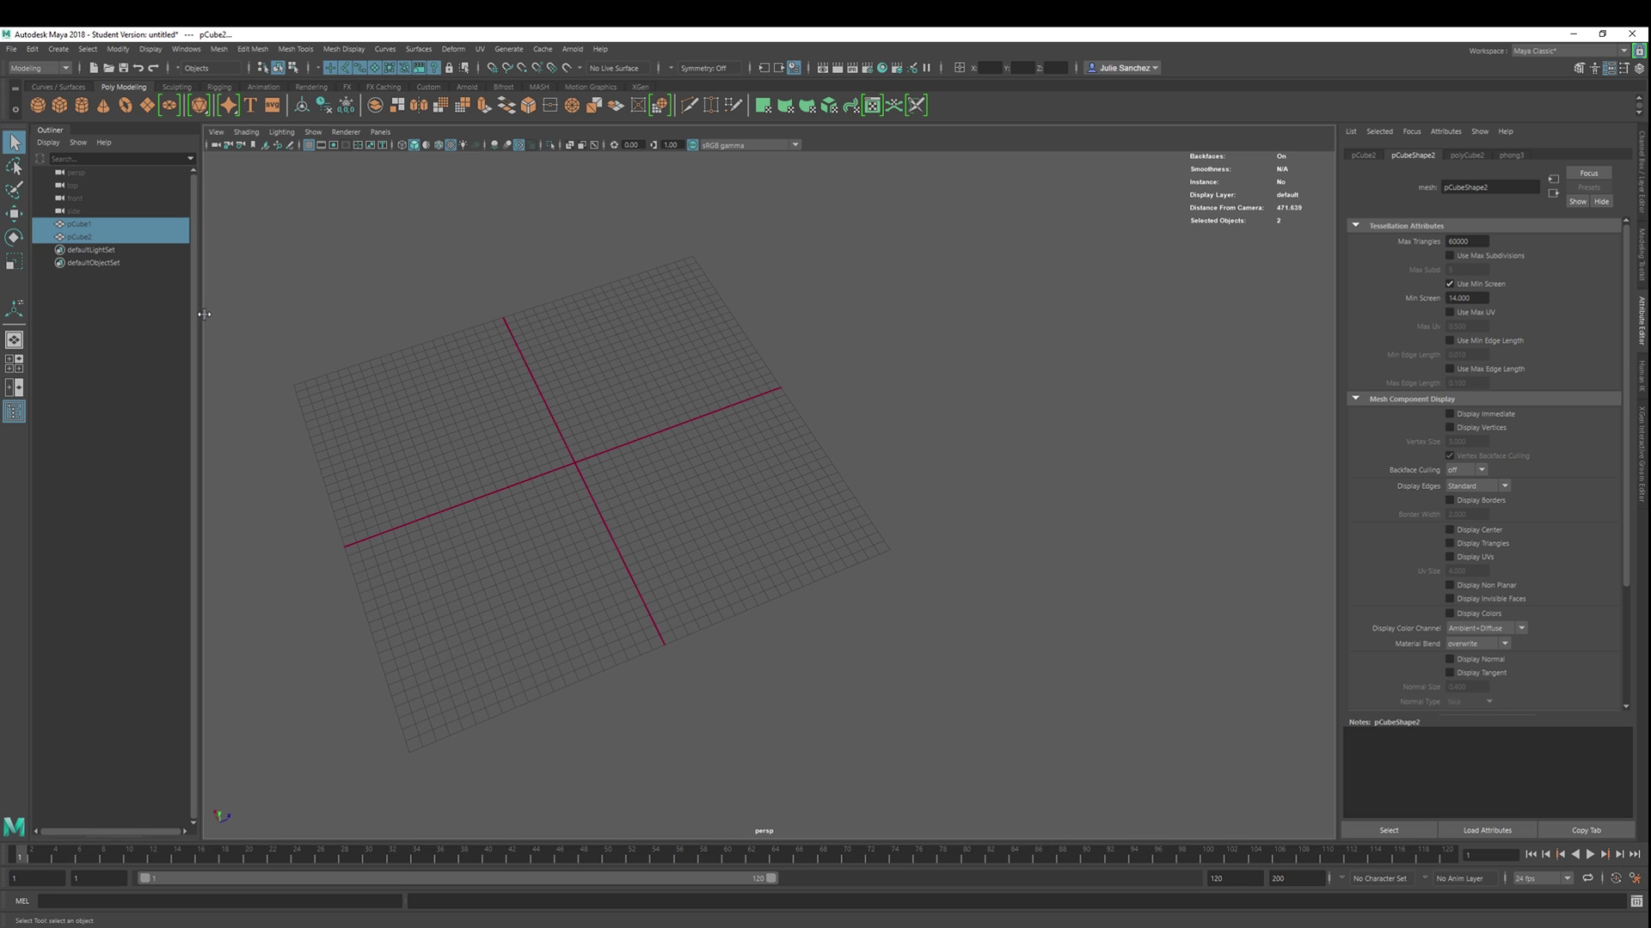
key("shift+h")
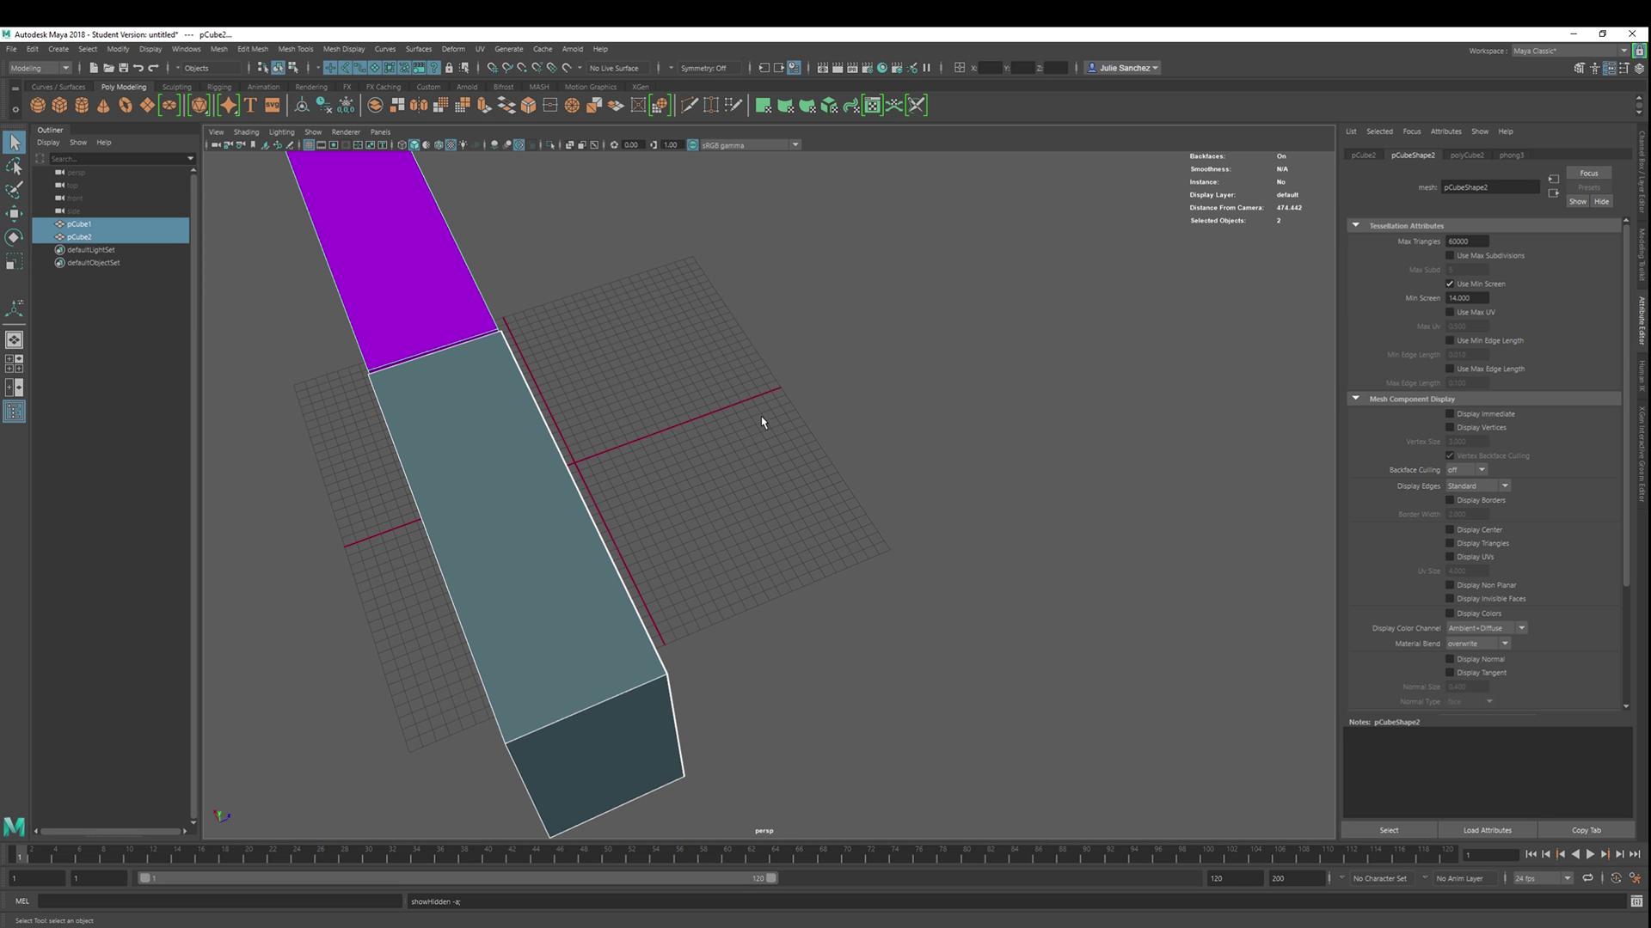
left_click_drag(761, 422, 805, 346, "alt")
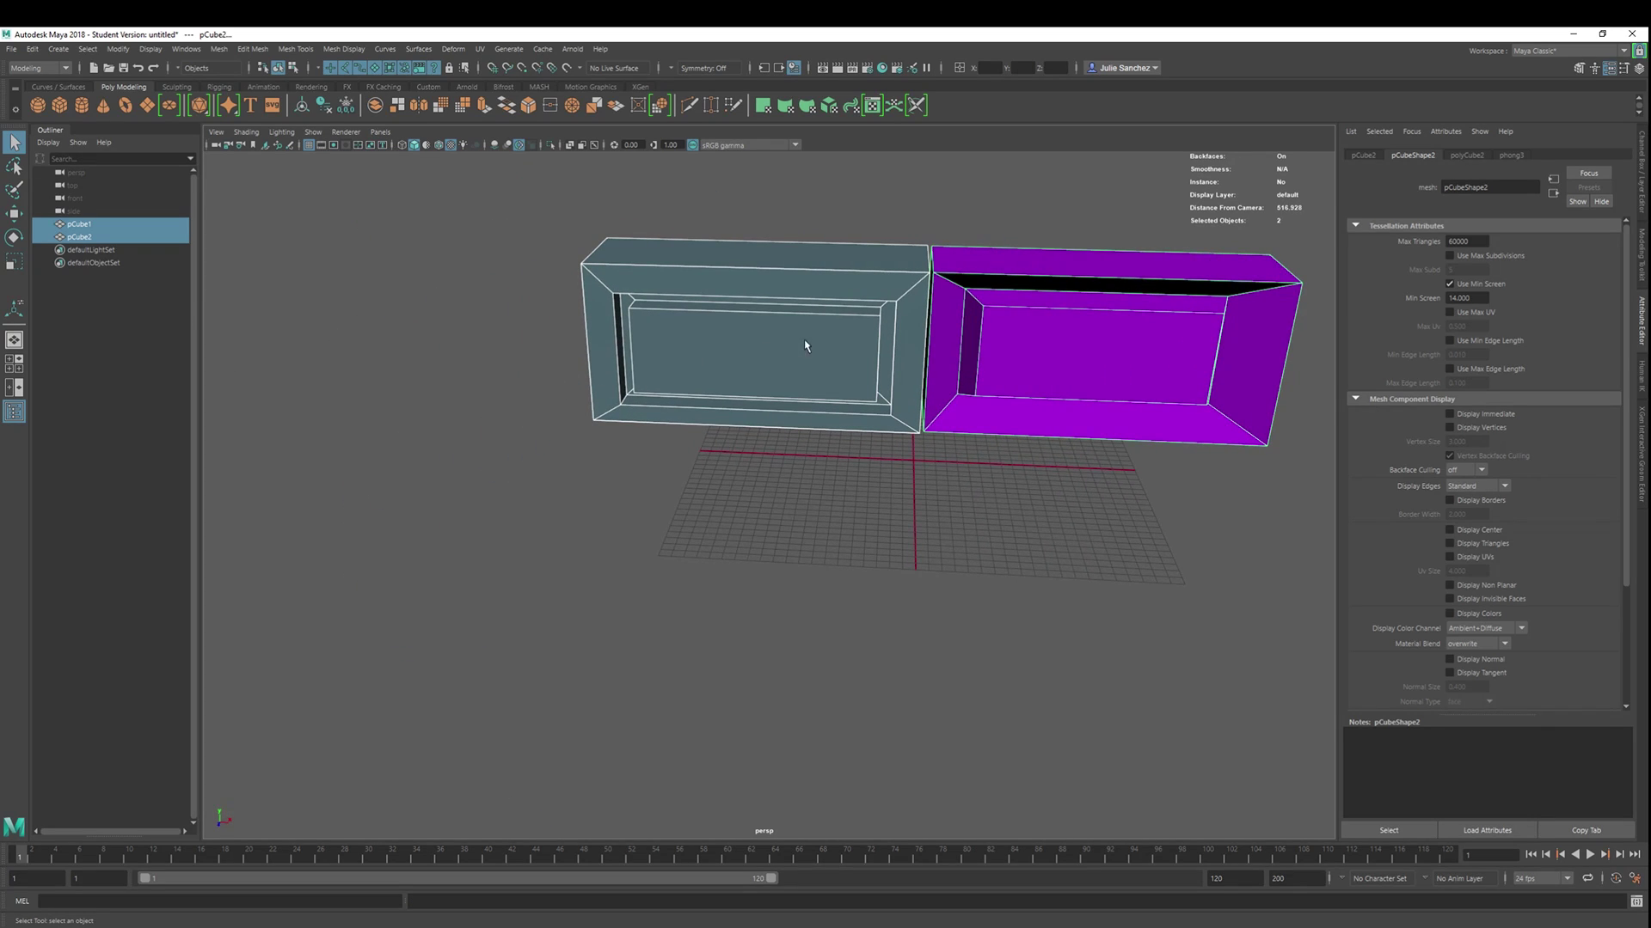
right_click_drag(805, 345, 975, 298, "alt")
left_click_drag(1050, 379, 896, 514, "alt")
scroll(896, 514, "up", 3)
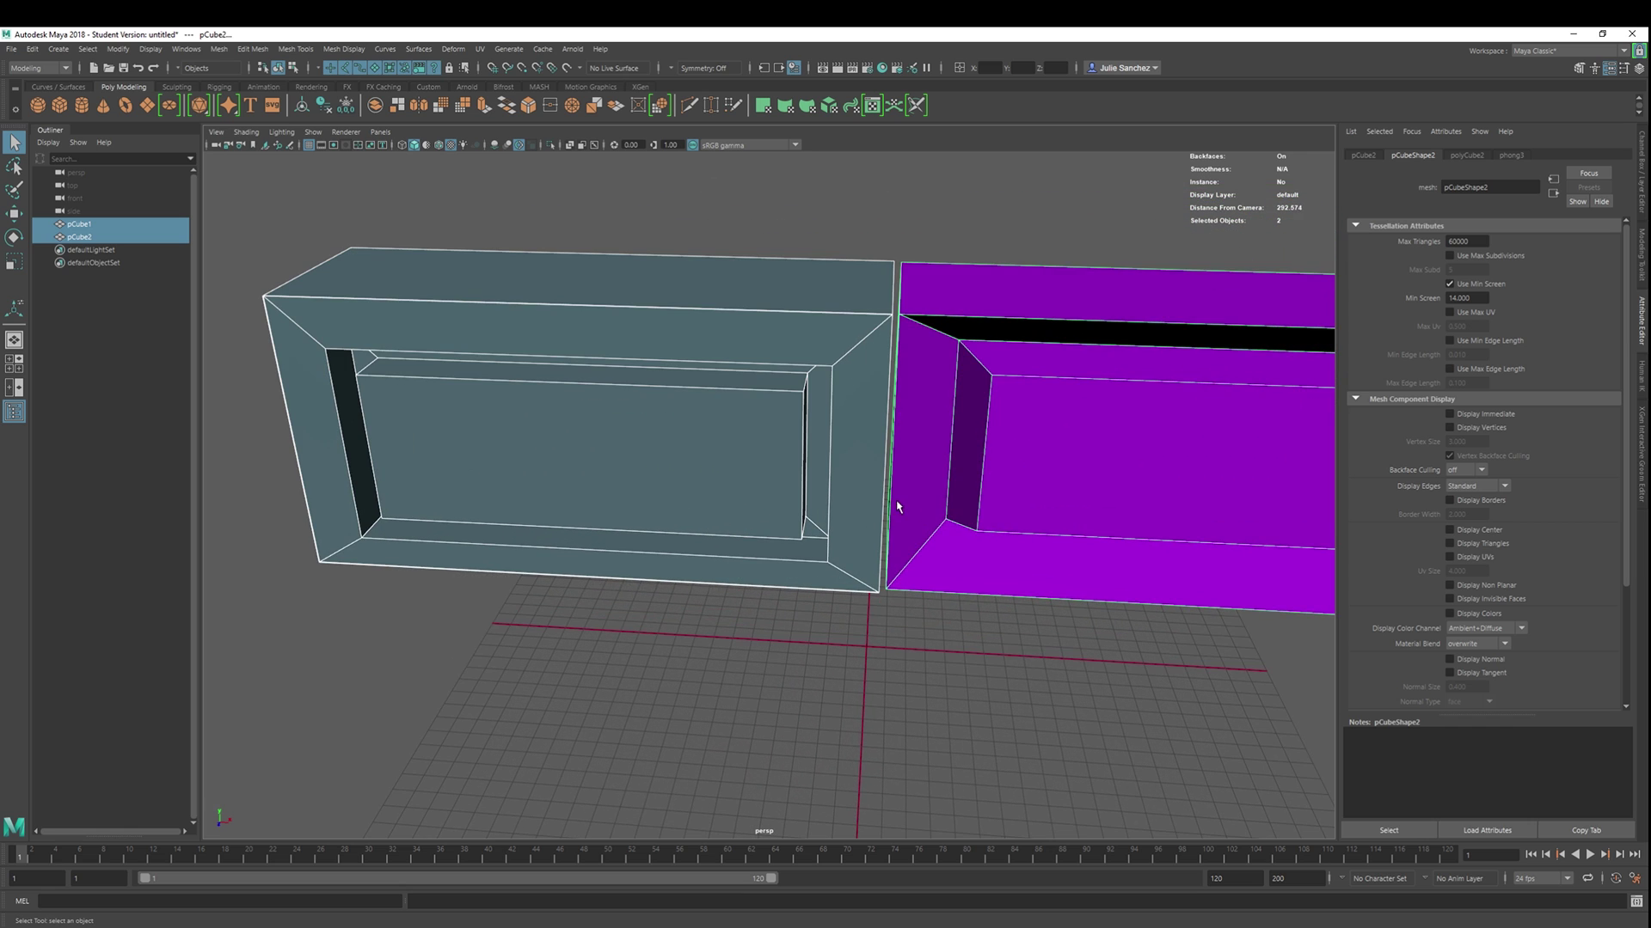
mouse_move(1004, 654)
left_mouse_down("alt")
mouse_move(869, 627)
mouse_move(1065, 630)
mouse_move(994, 634)
mouse_move(1012, 637)
left_mouse_up("alt")
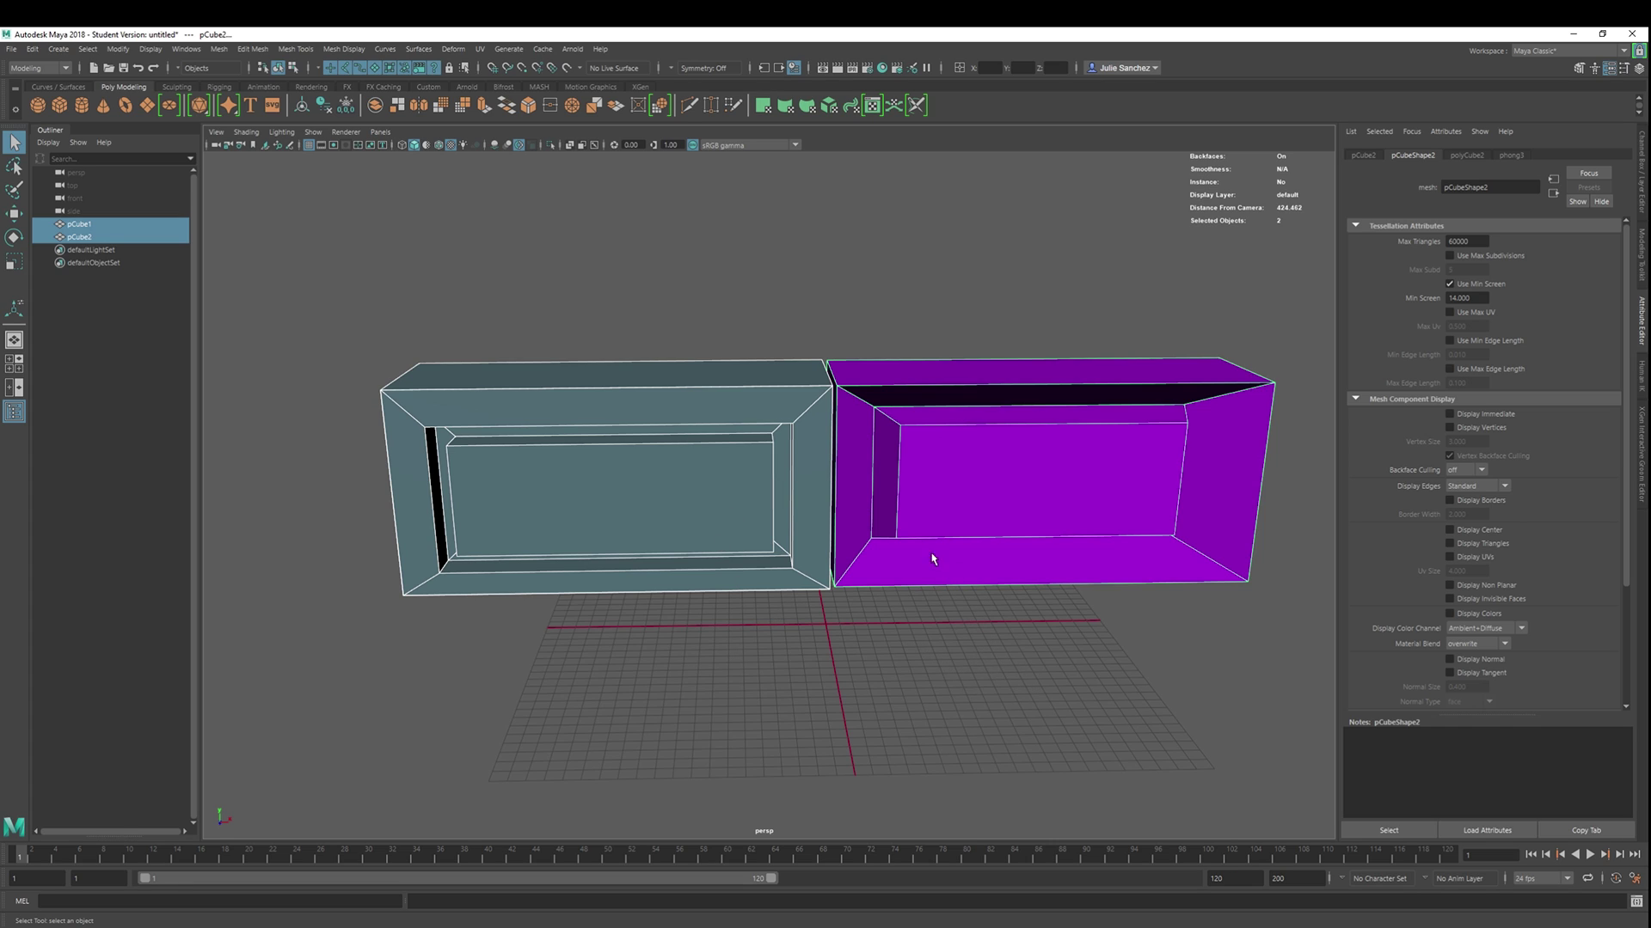
left_click_drag(800, 496, 924, 666, "alt")
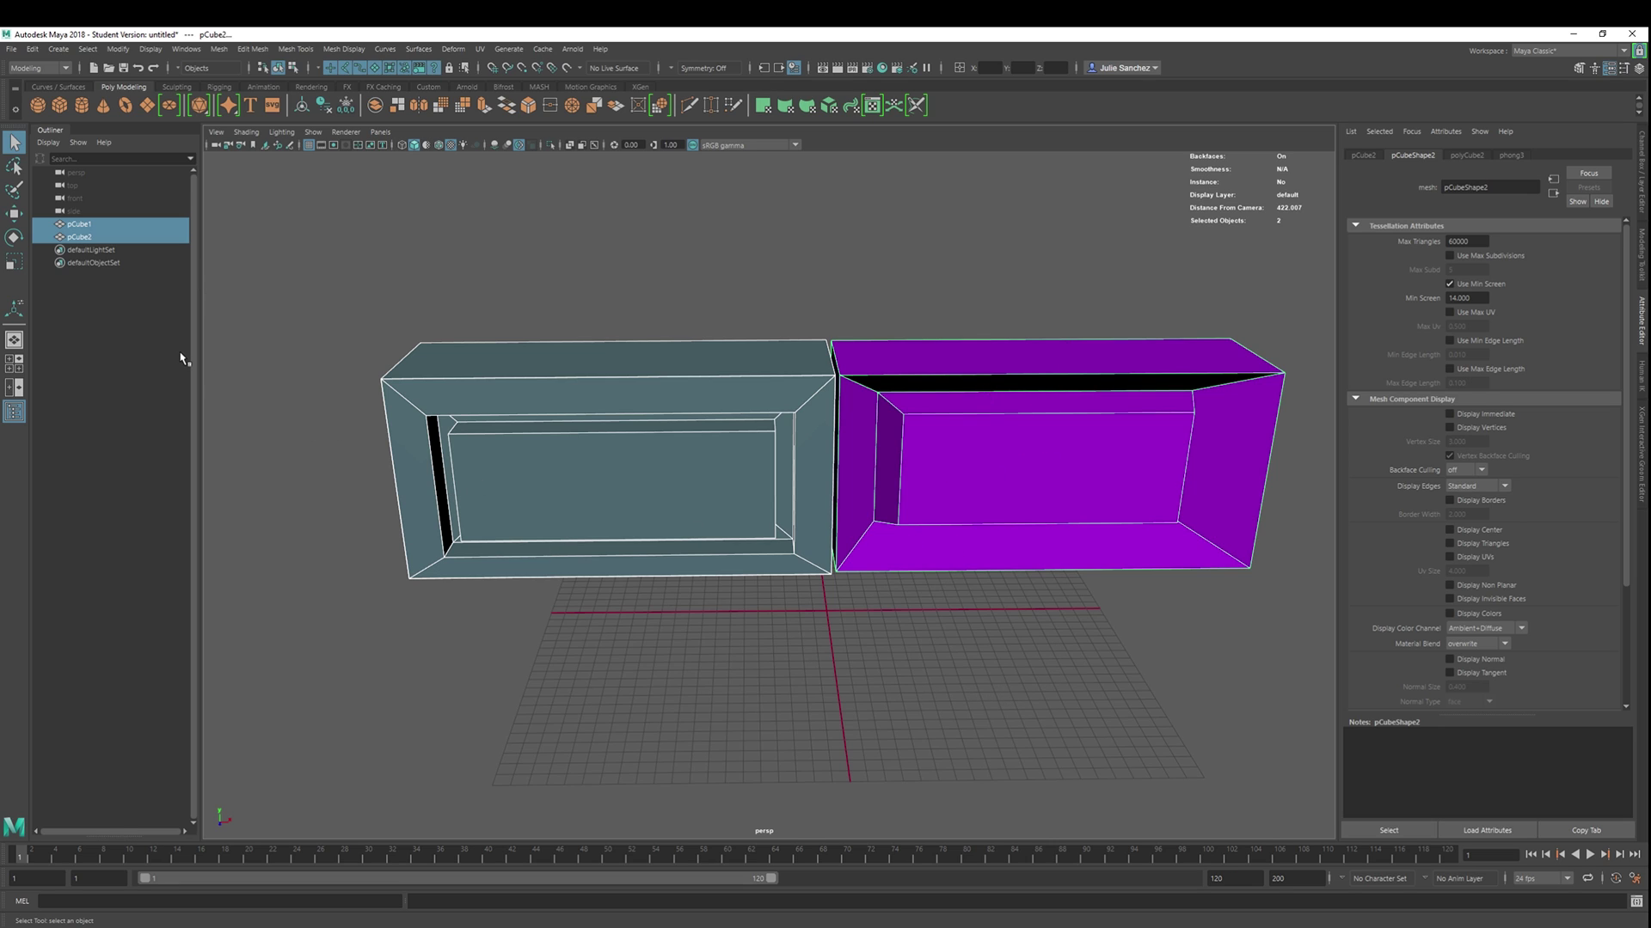
key("ctrl+h")
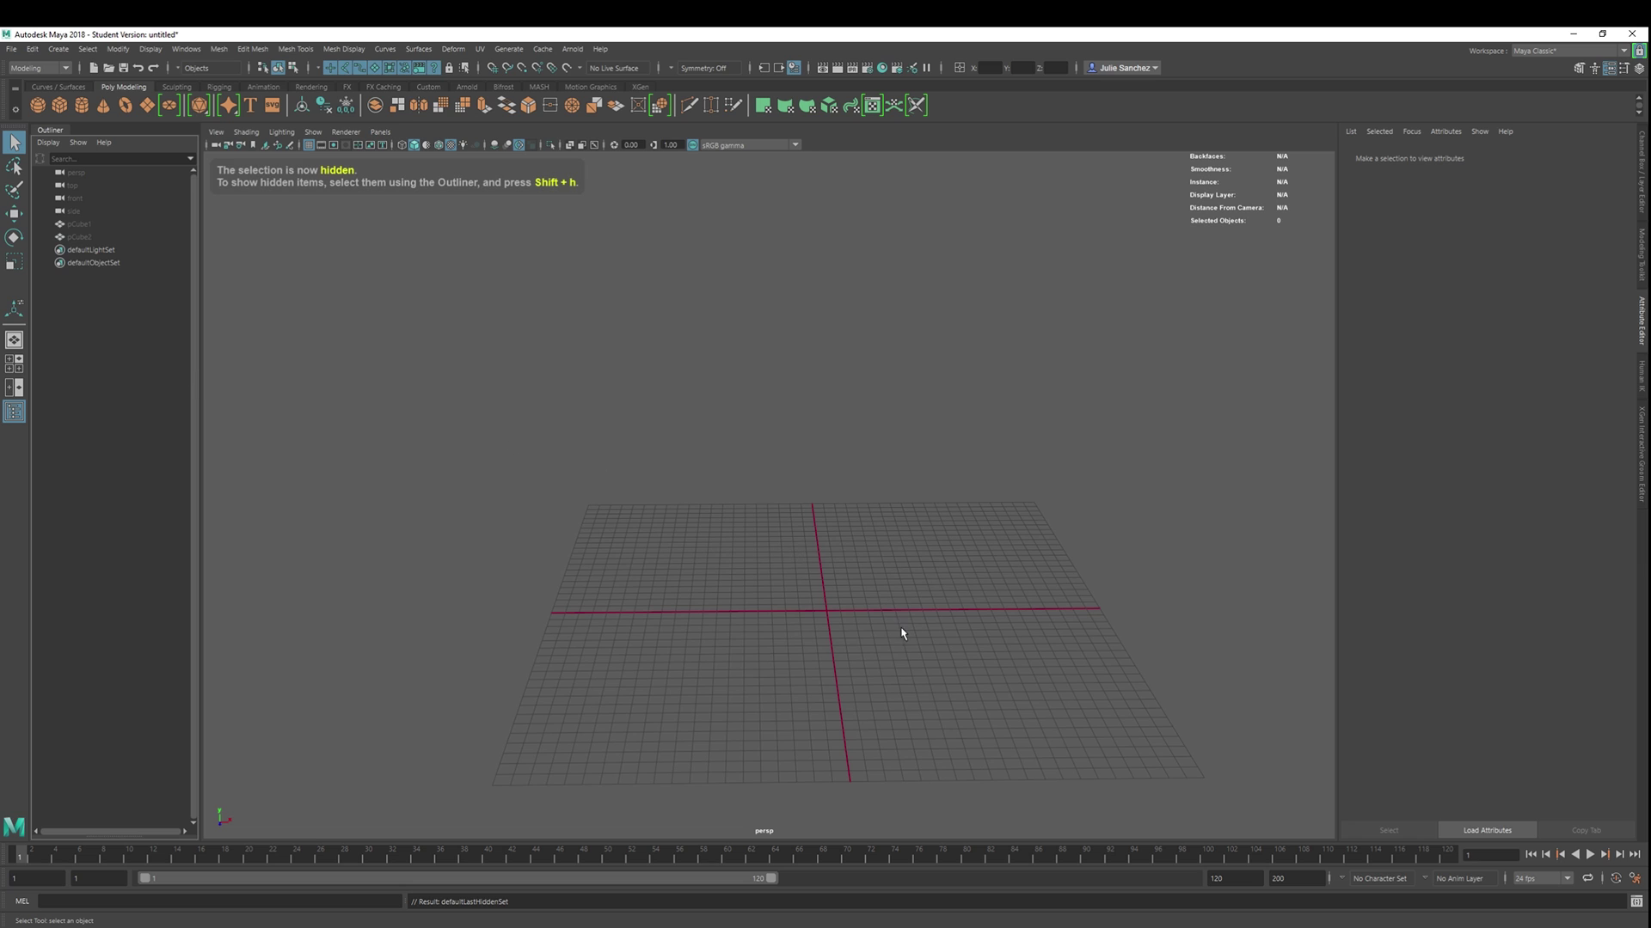
Draw a new wide polygon box, pCube3, on the grid and frame it.
left_click(60, 105)
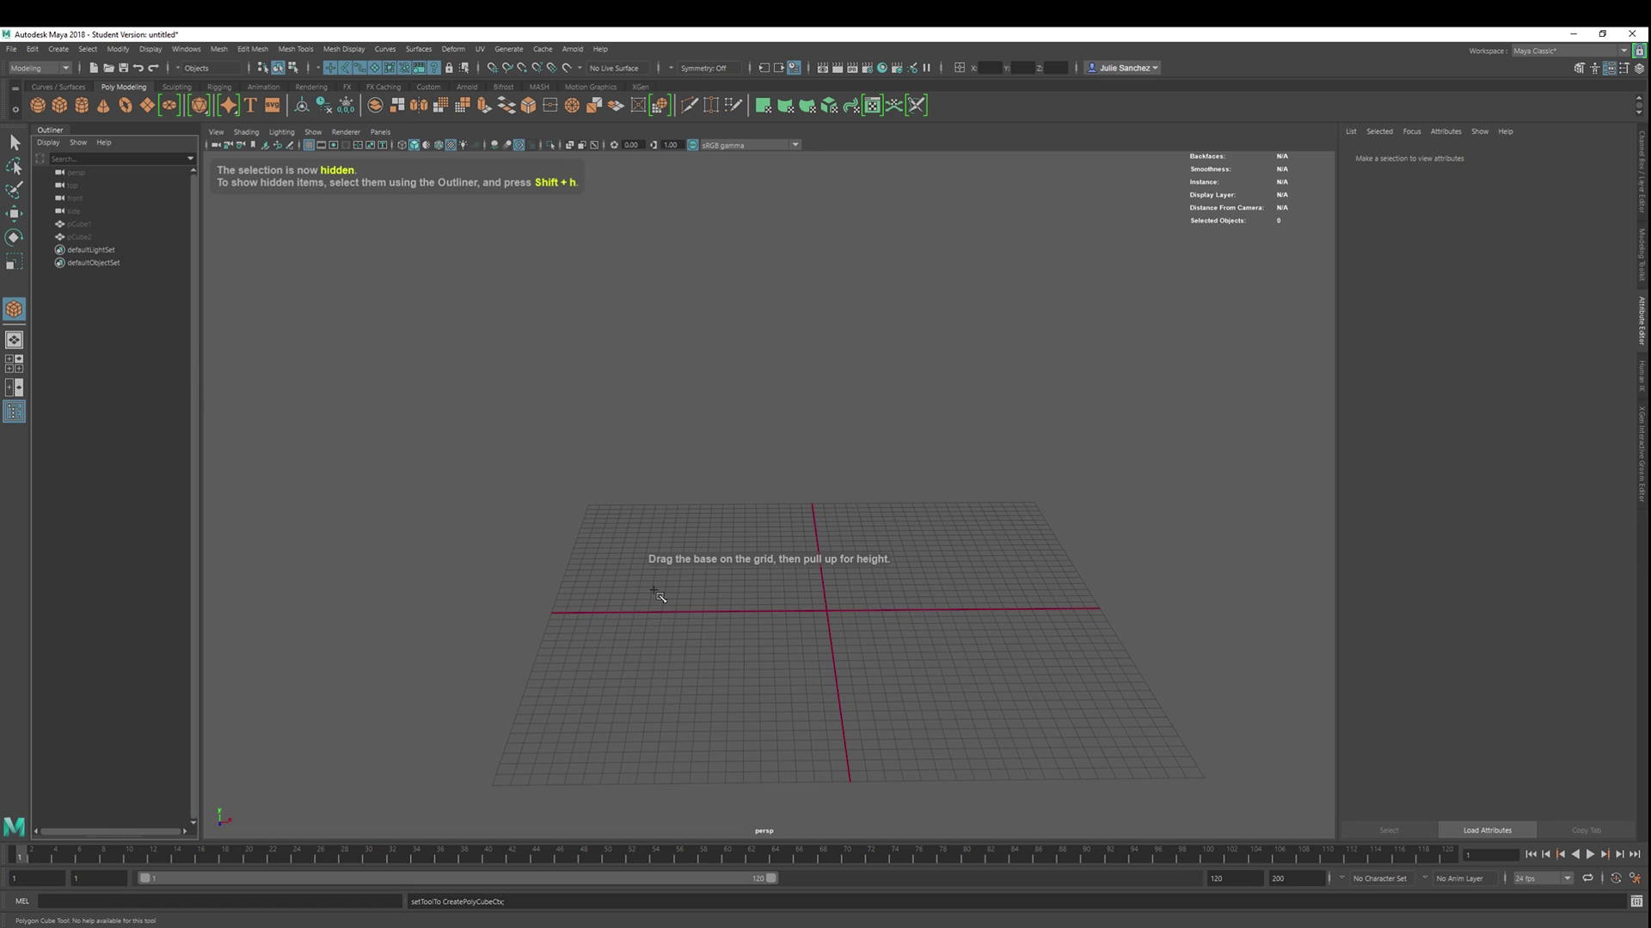
left_click_drag(651, 591, 1040, 651)
left_click_drag(858, 637, 846, 468)
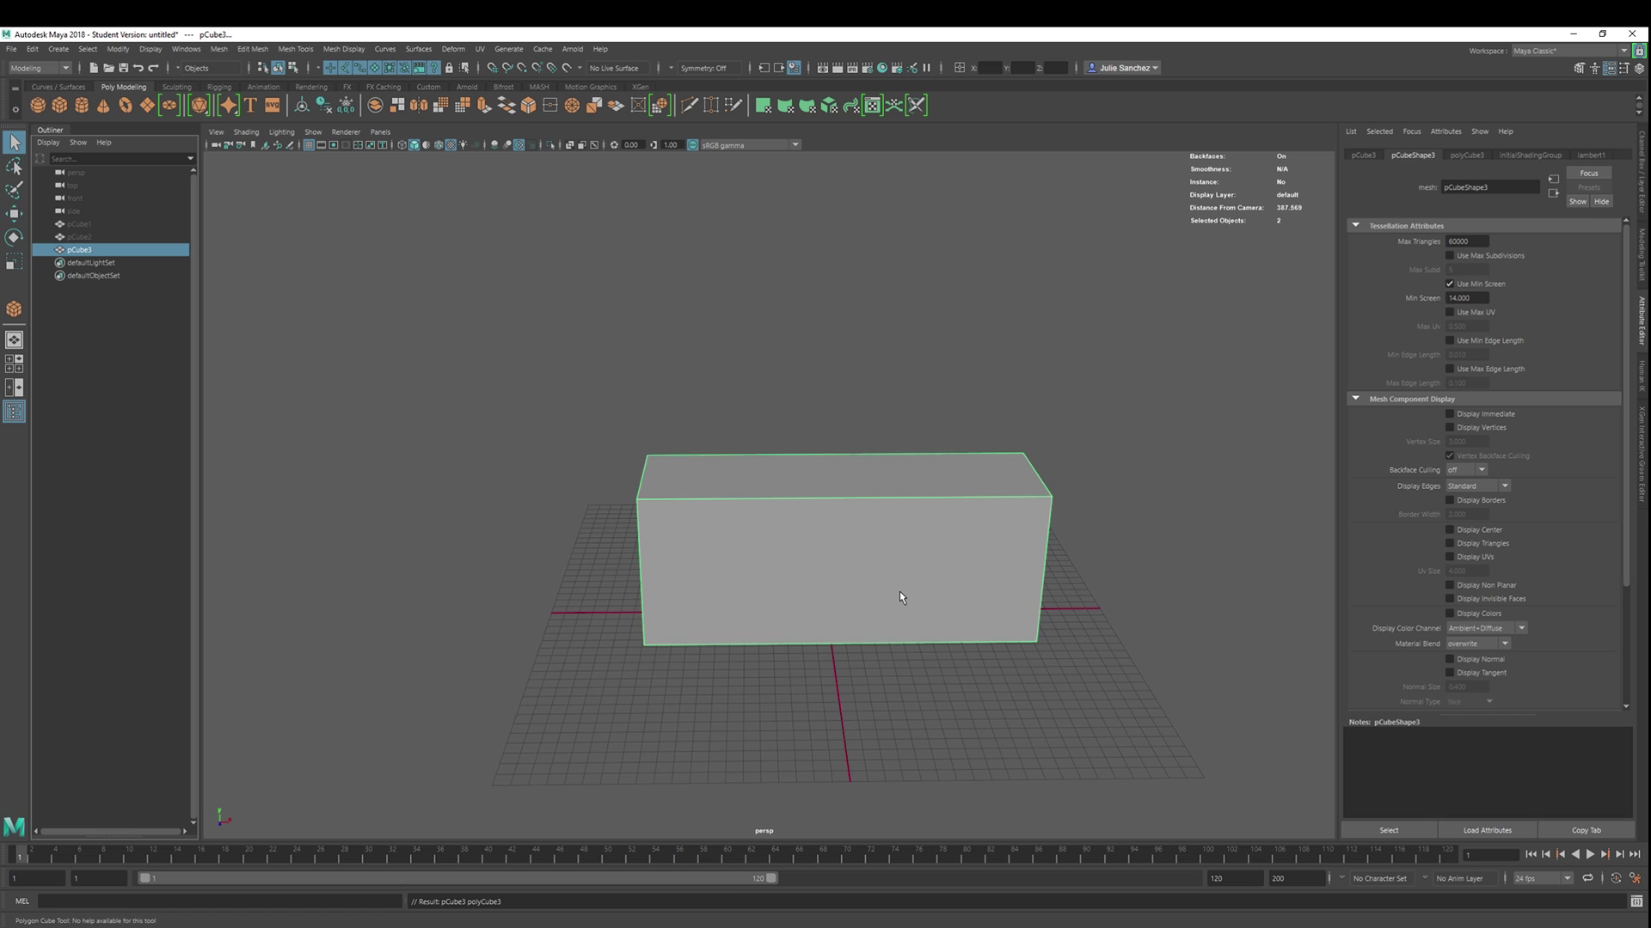
key("f")
key("q")
scroll(880, 556, "down", 4)
scroll(881, 556, "up", 4)
scroll(881, 556, "down", 1)
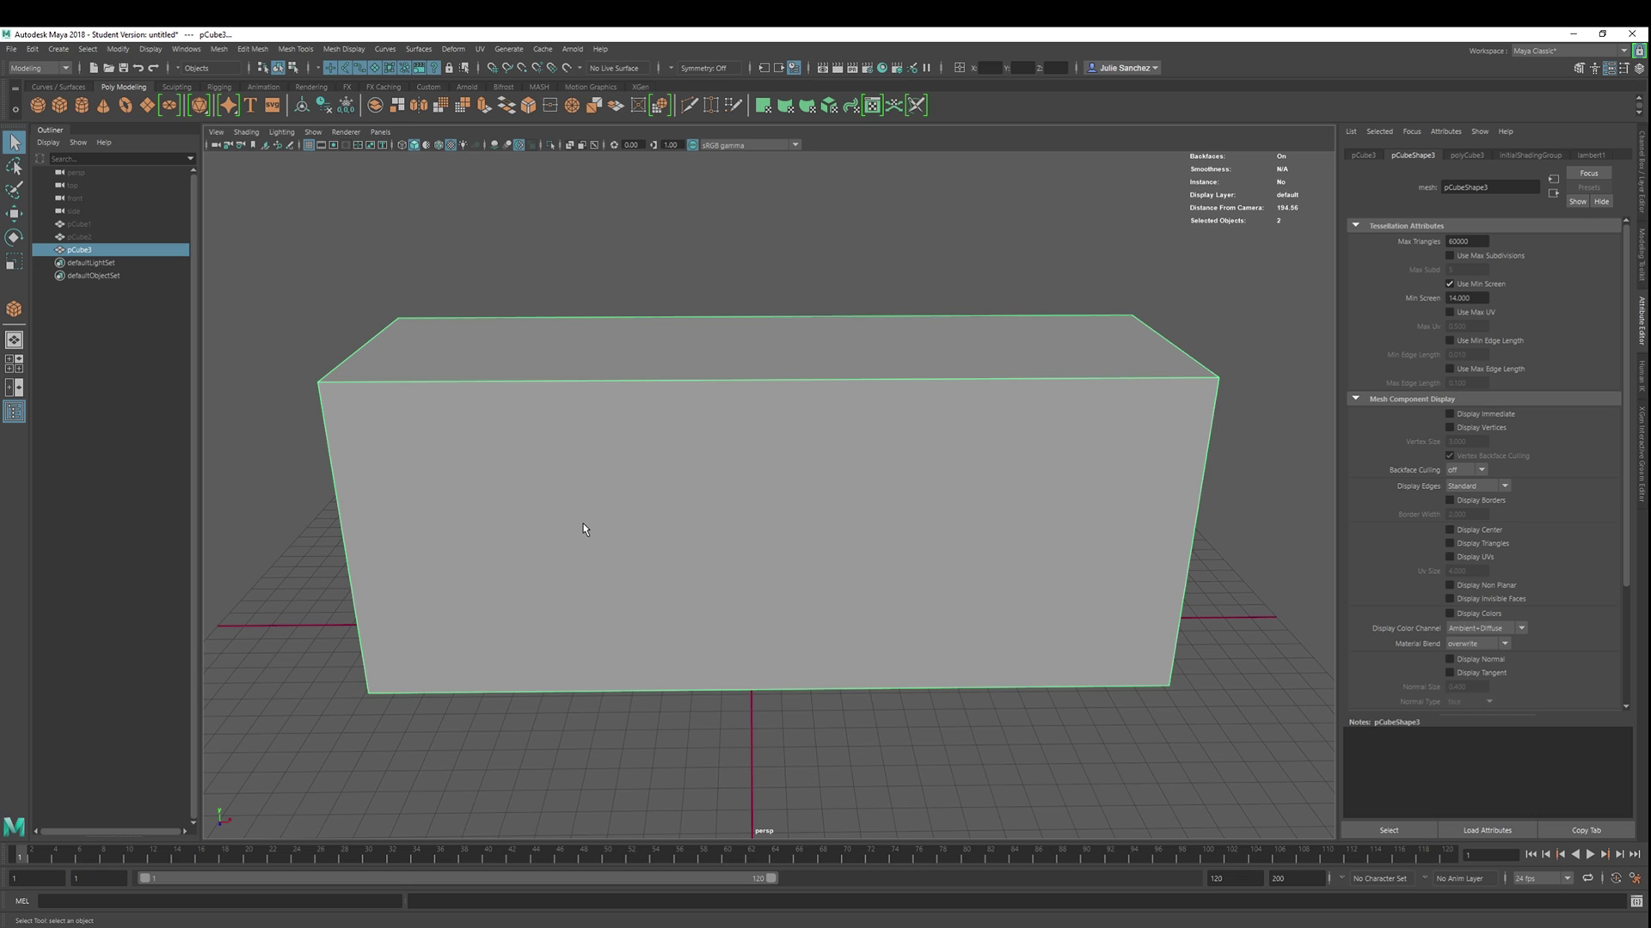
Extrude pCube3's front face (polyExtrudeFace8).
mouse_move(1231, 528)
right_mouse_down()
mouse_move(1281, 526)
mouse_move(1232, 559)
right_mouse_up()
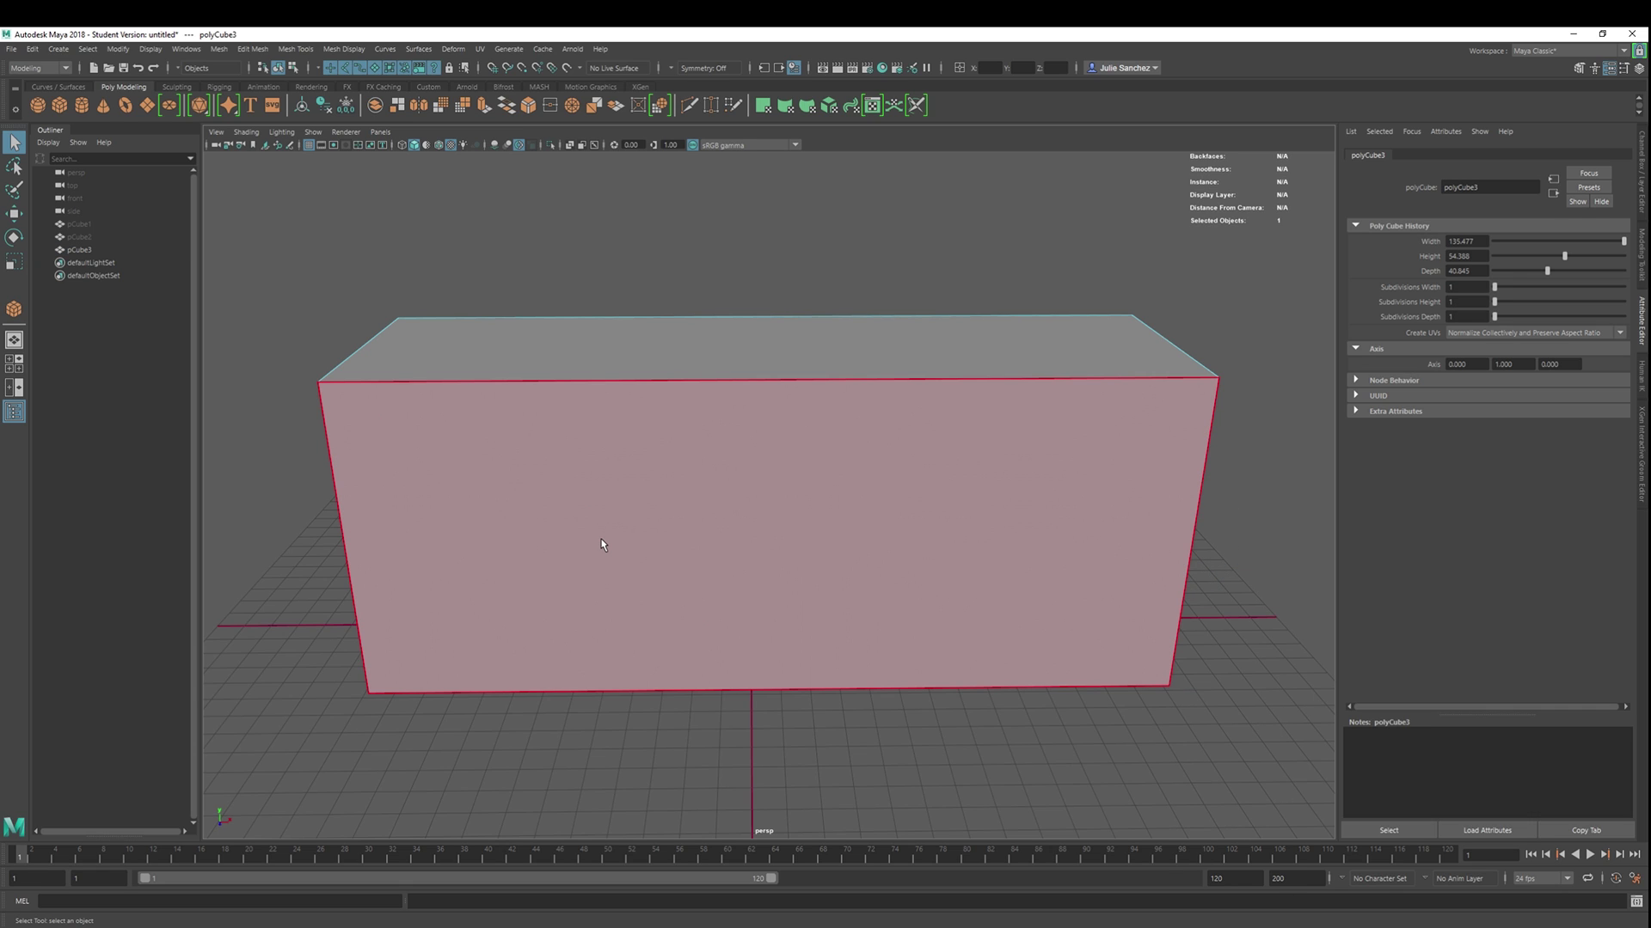
left_click(601, 544)
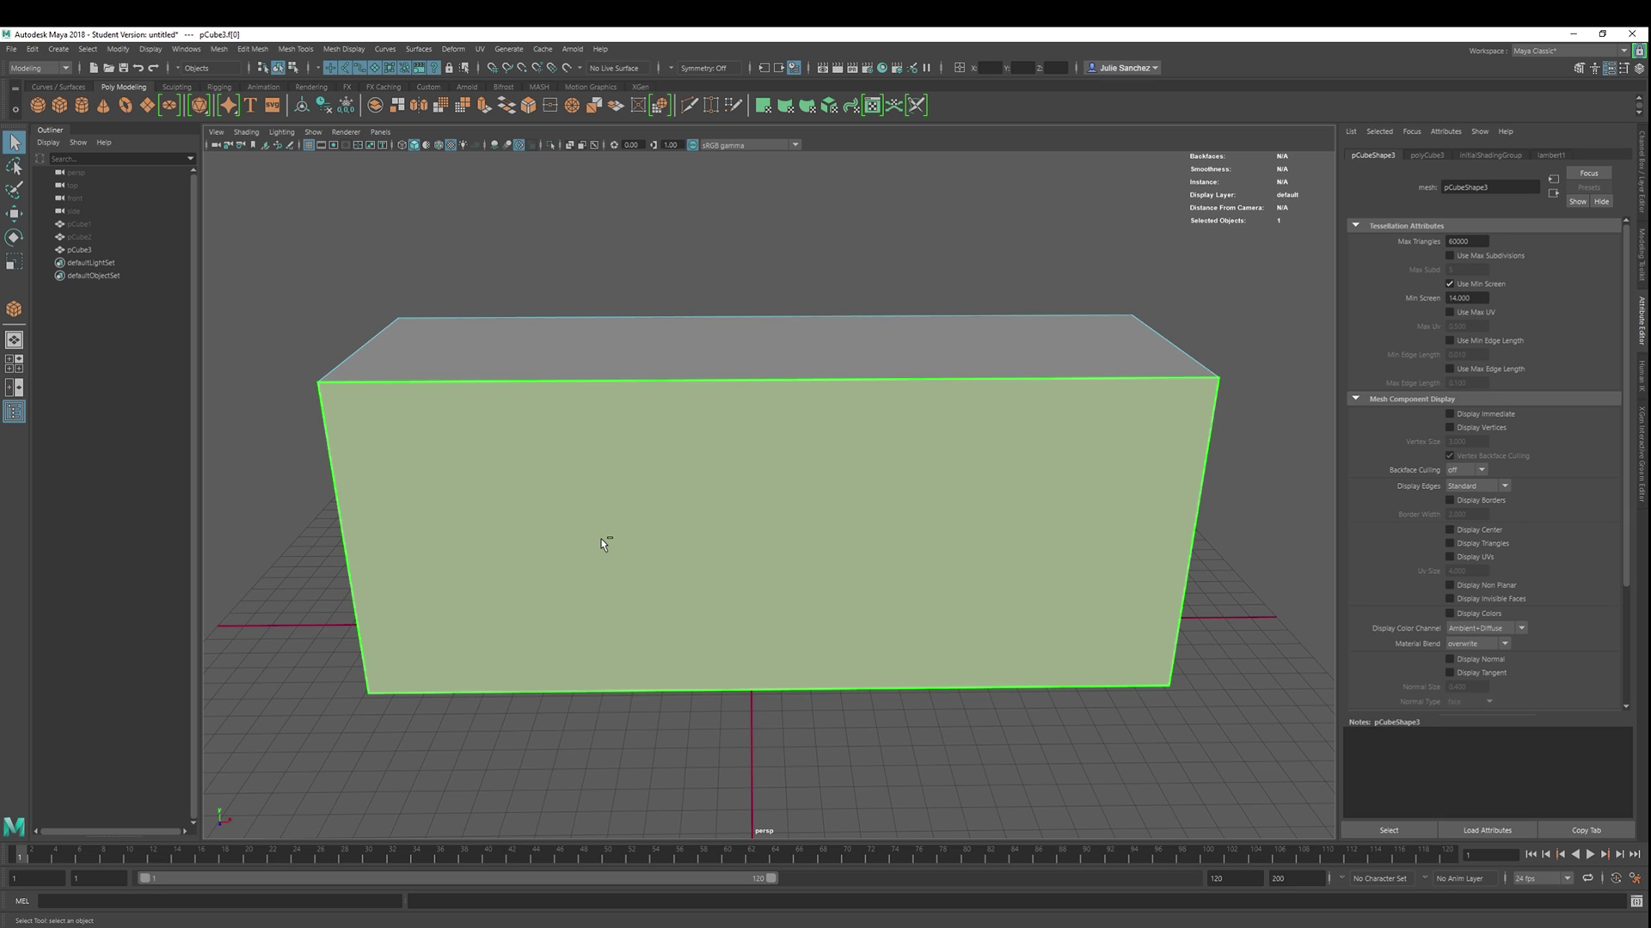
key("ctrl+e")
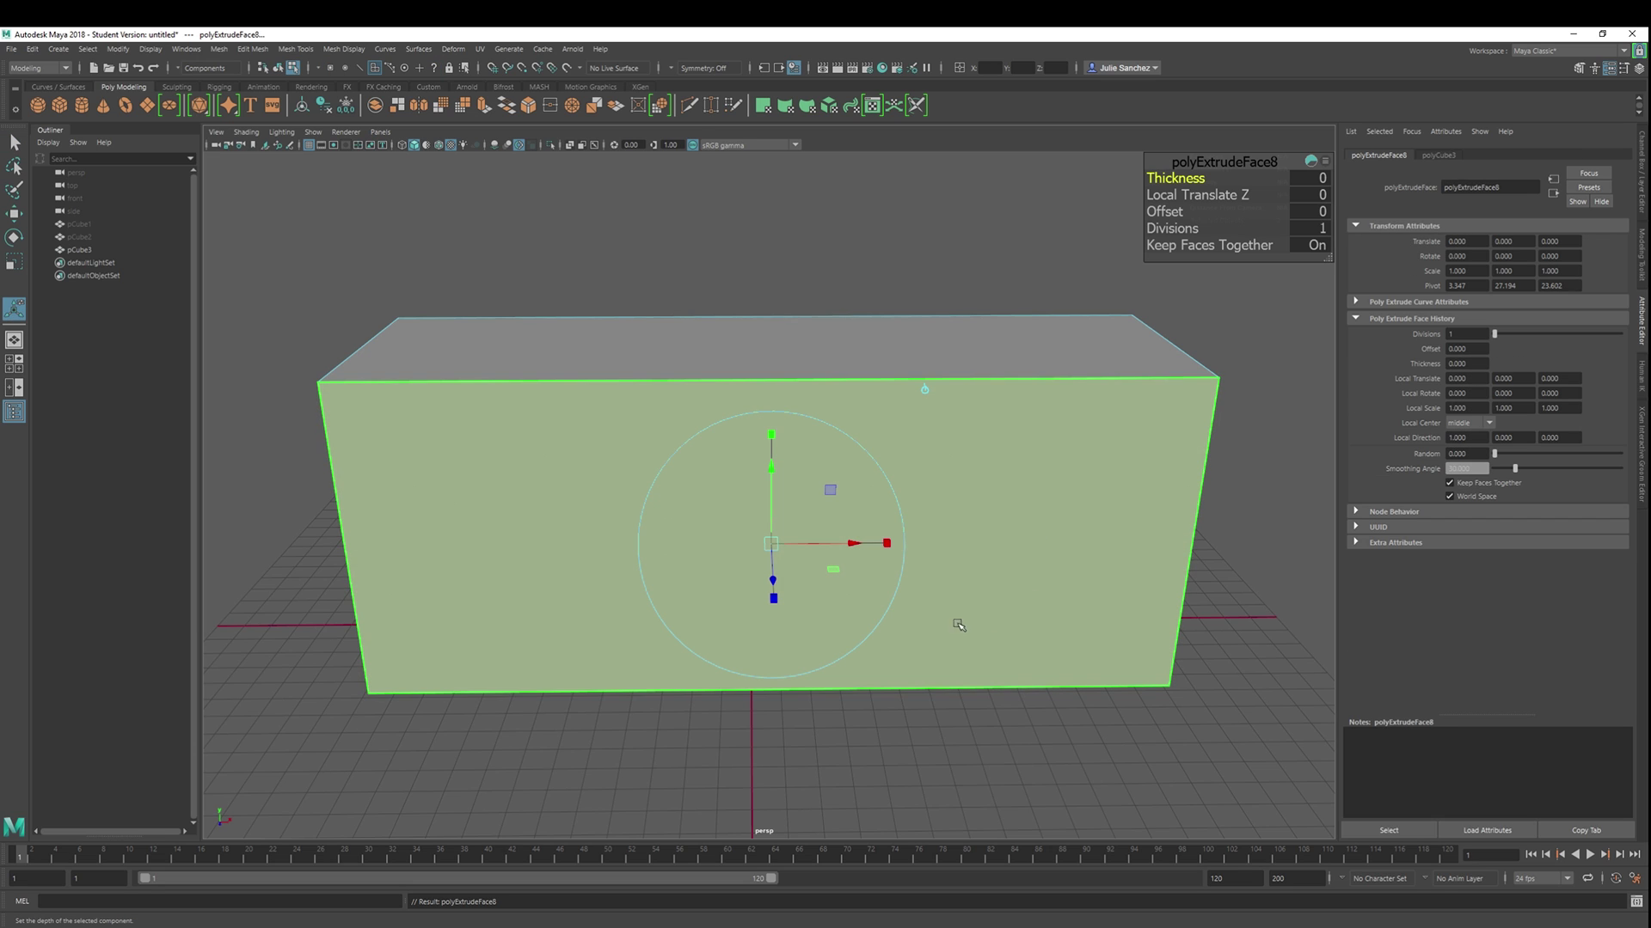
Scale the extruded front face inward to Local Scale 0.639 by 0.691, leaving a bordered inset panel.
left_click(887, 545)
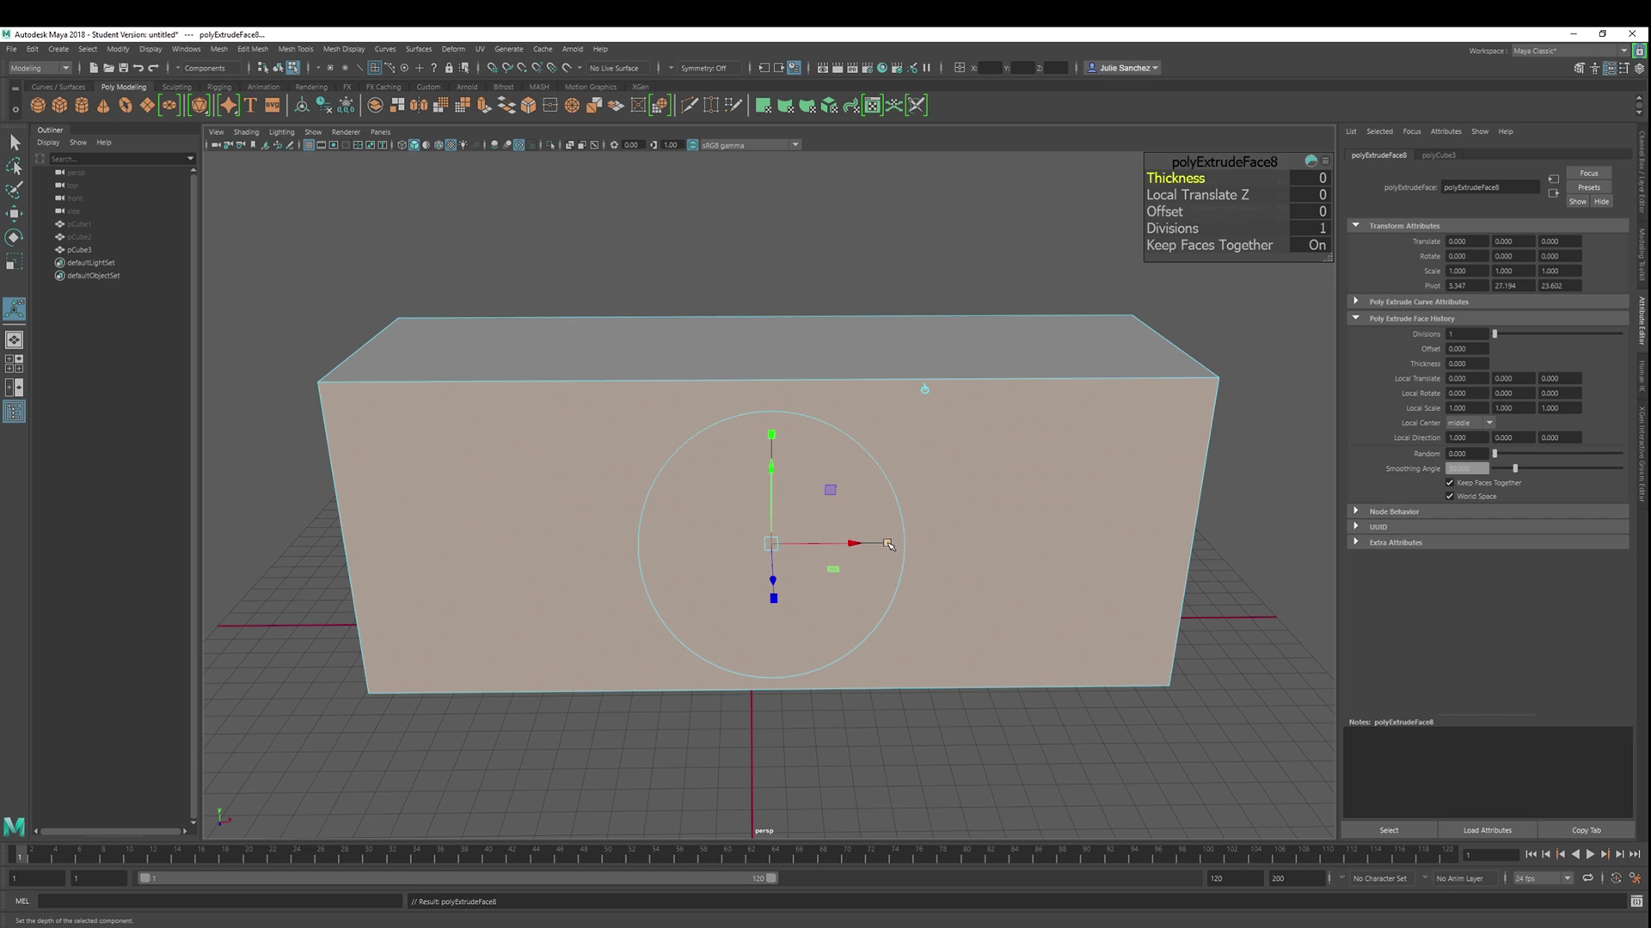
left_click_drag(888, 545, 846, 544)
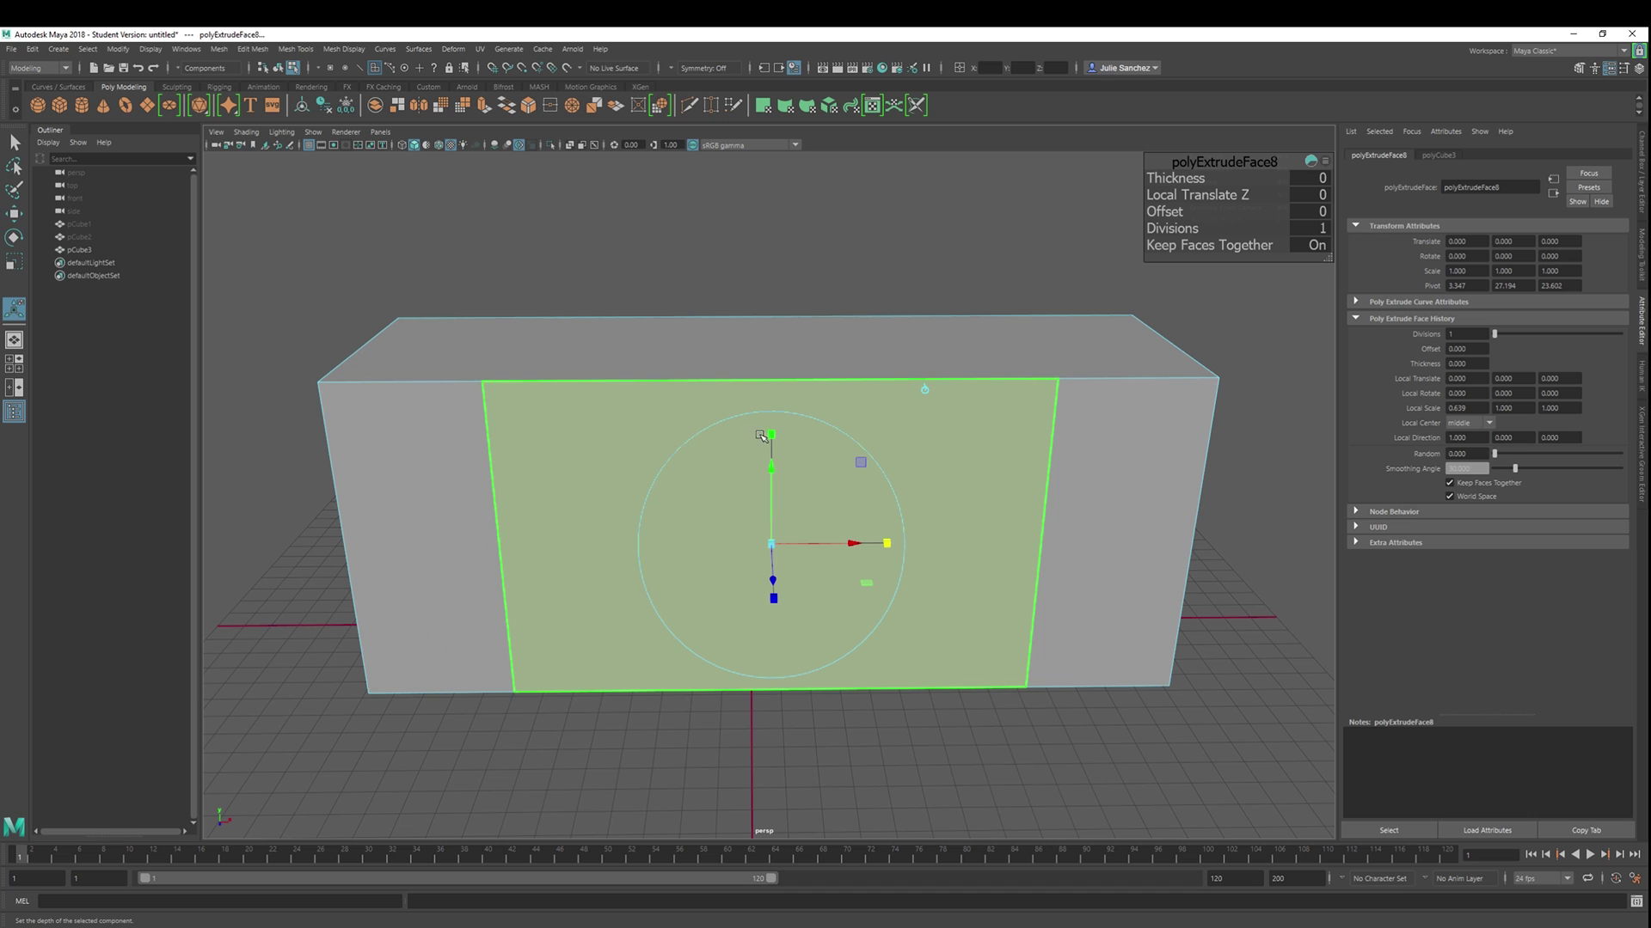
left_click_drag(771, 434, 774, 471)
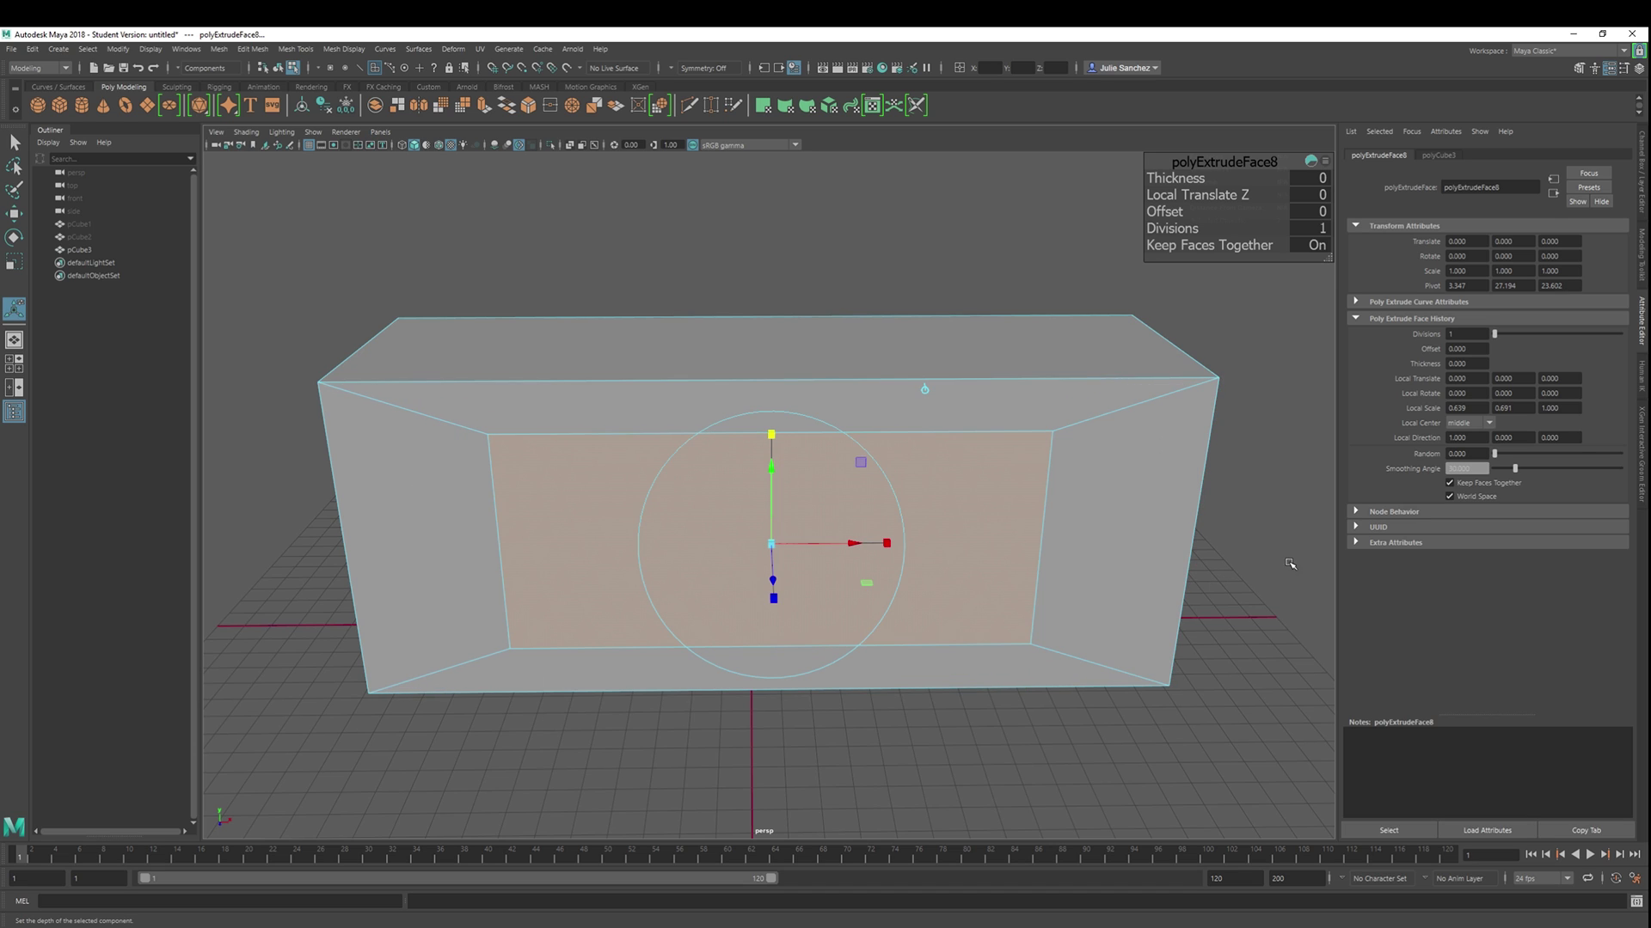
right_click_drag(1290, 564, 1224, 490)
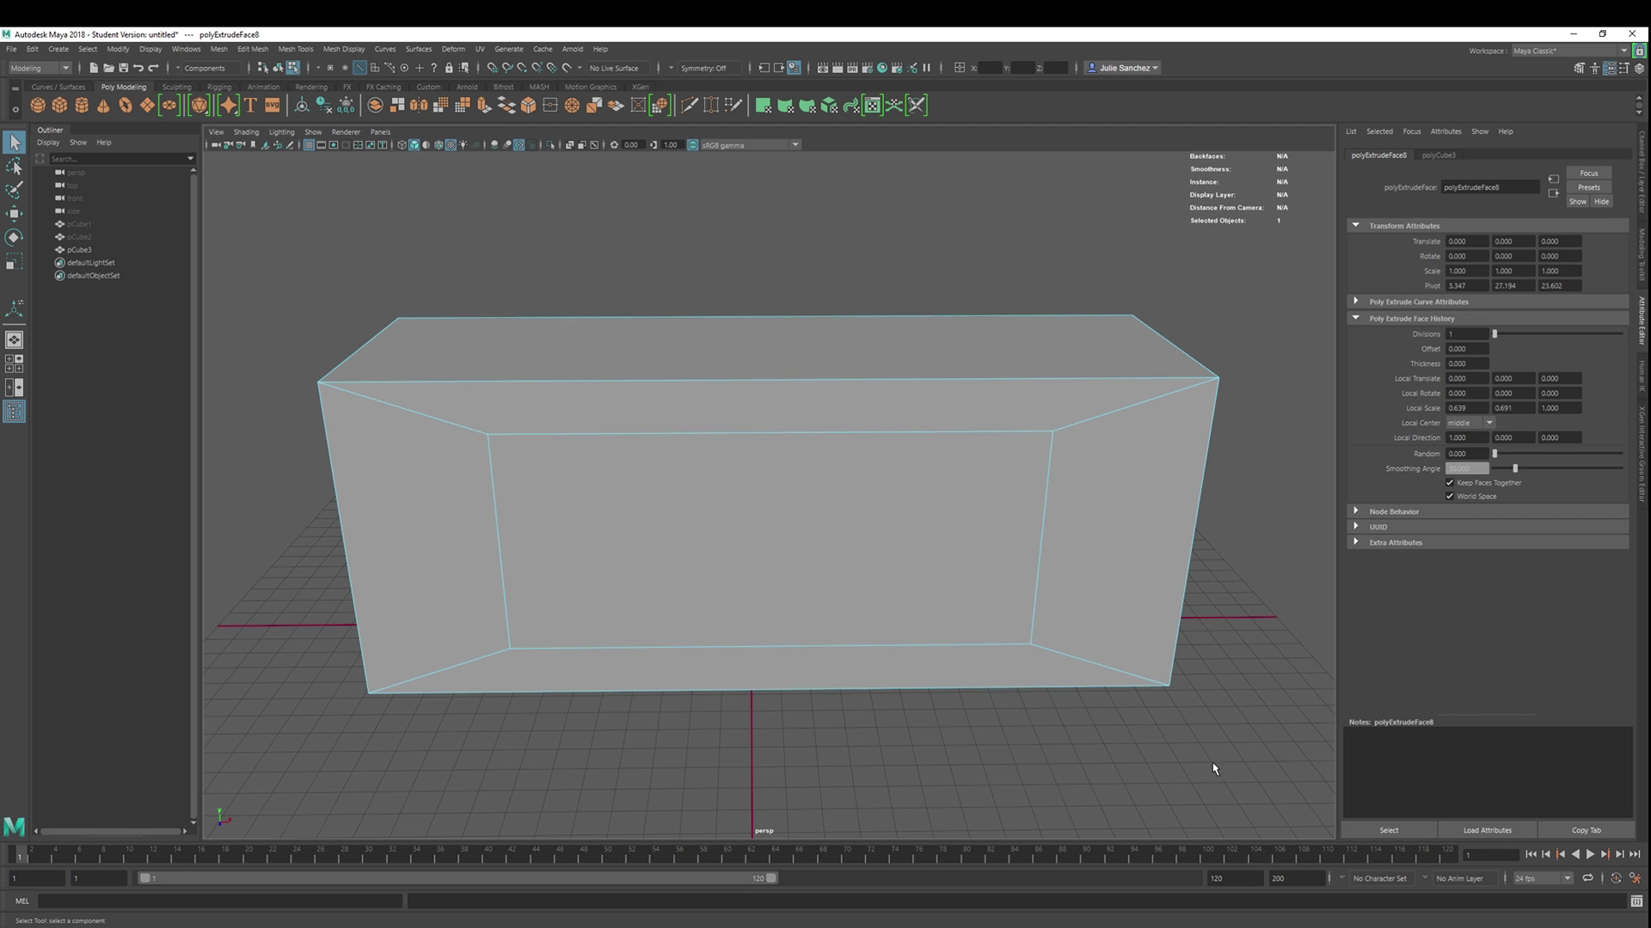
Move the inset front face back along Z to sink a deep recess into pCube3.
left_click_drag(1260, 640, 1161, 607, "alt")
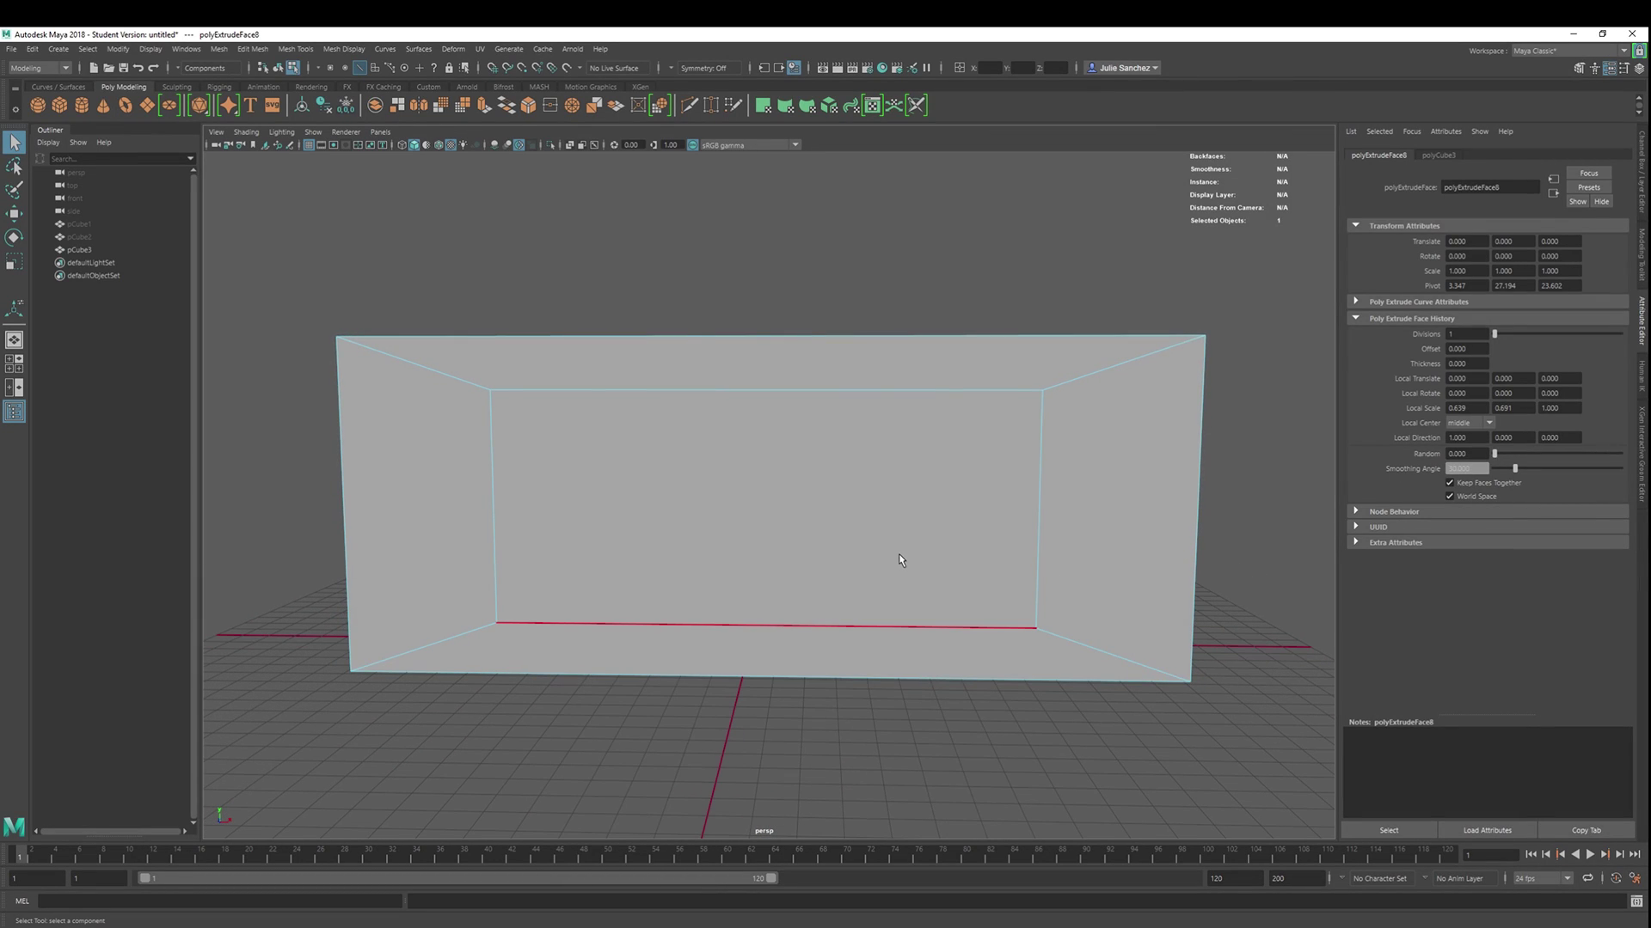
right_click_drag(856, 522, 848, 555)
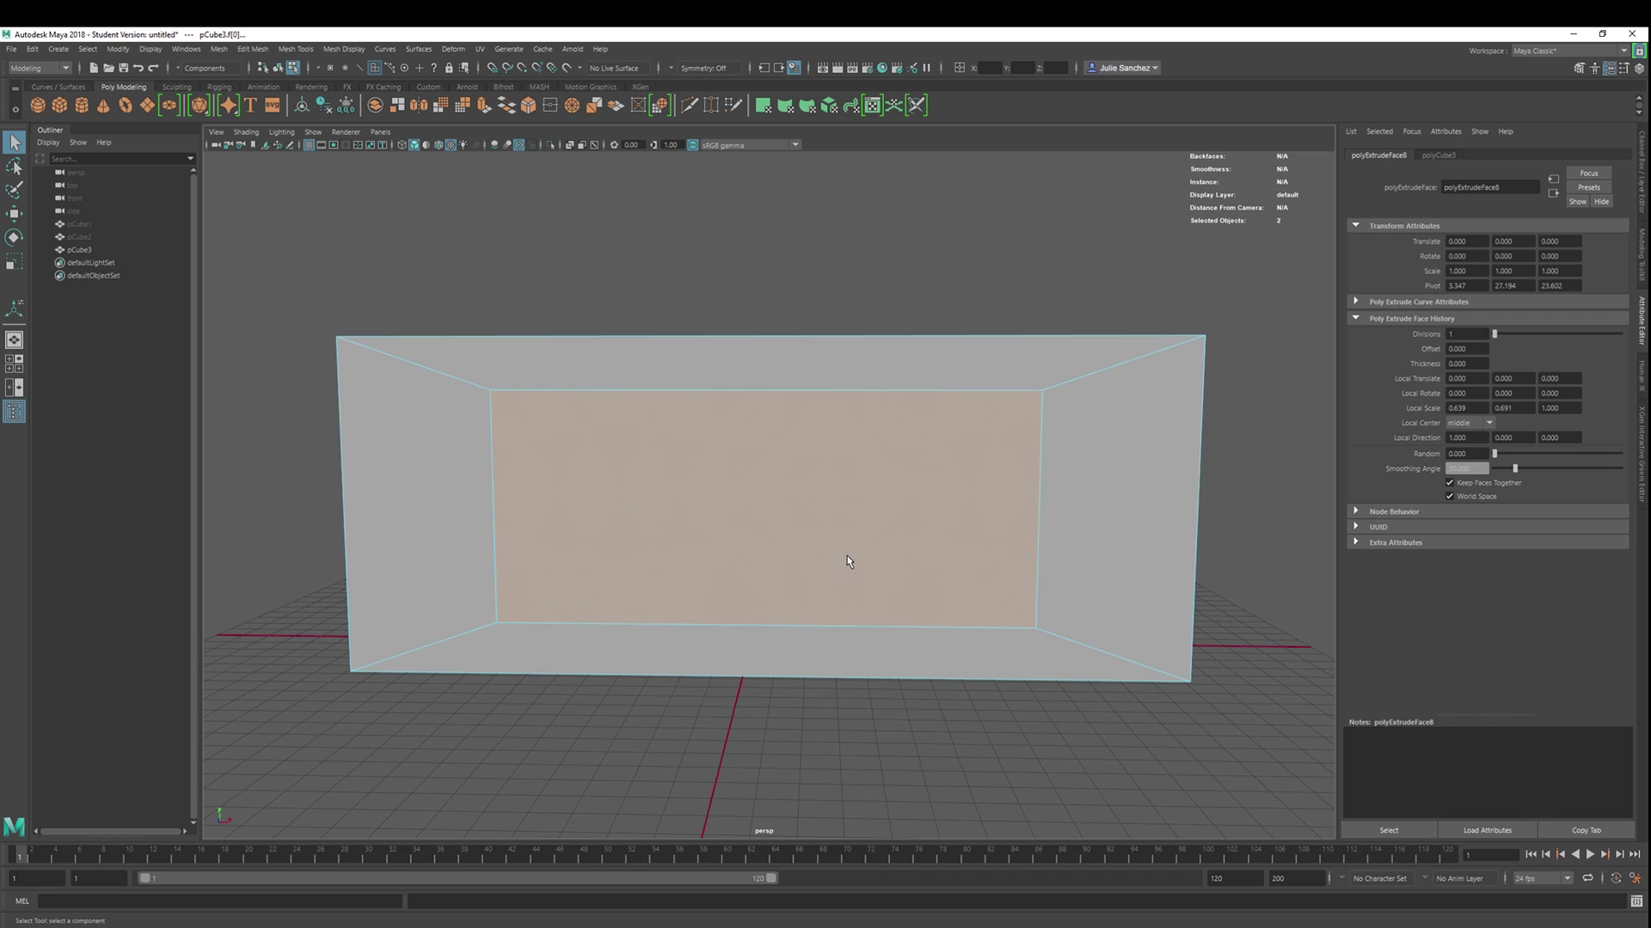
left_click(809, 523)
left_click_drag(1270, 560, 1159, 555, "alt")
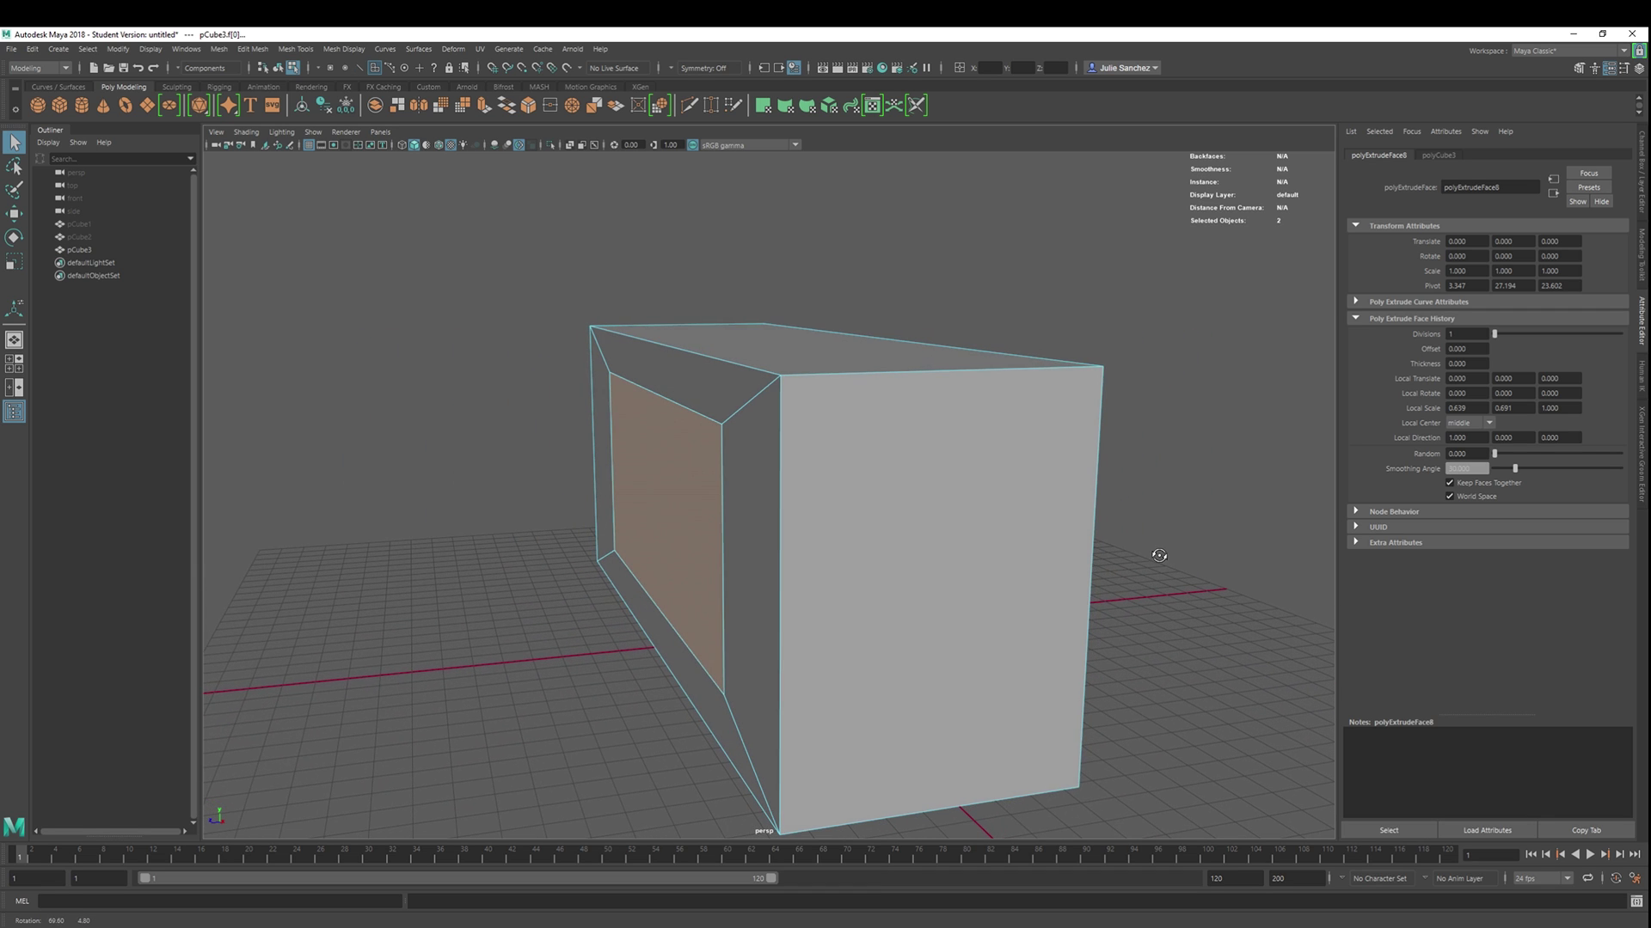
key("w")
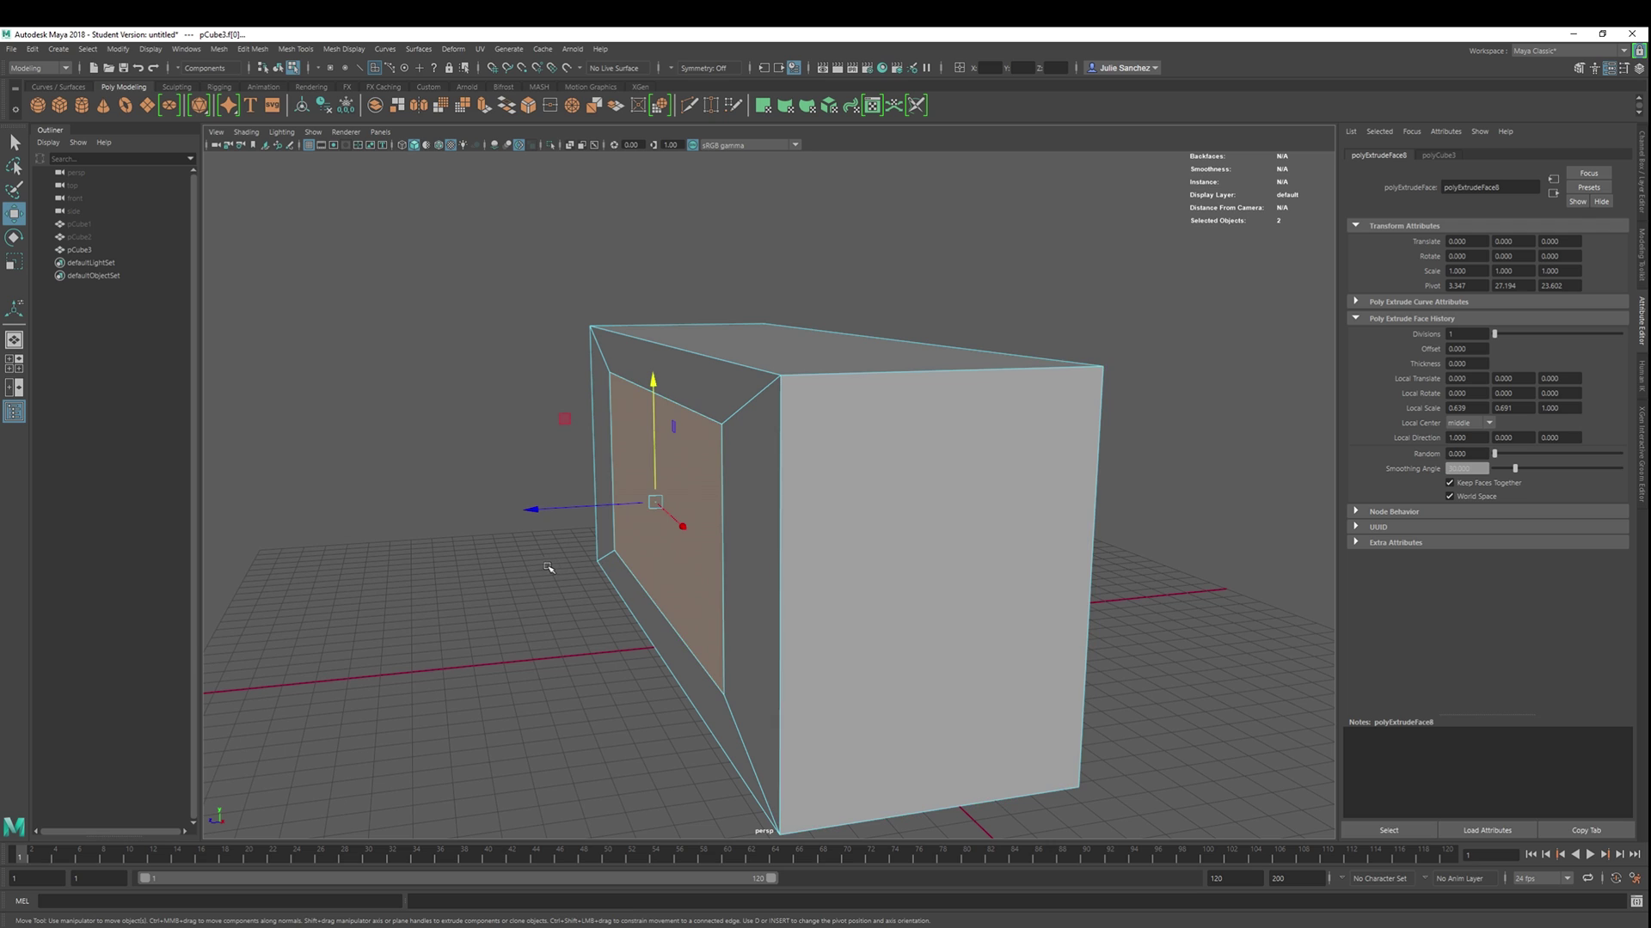
left_click_drag(532, 510, 655, 524)
left_click_drag(468, 460, 579, 455, "alt")
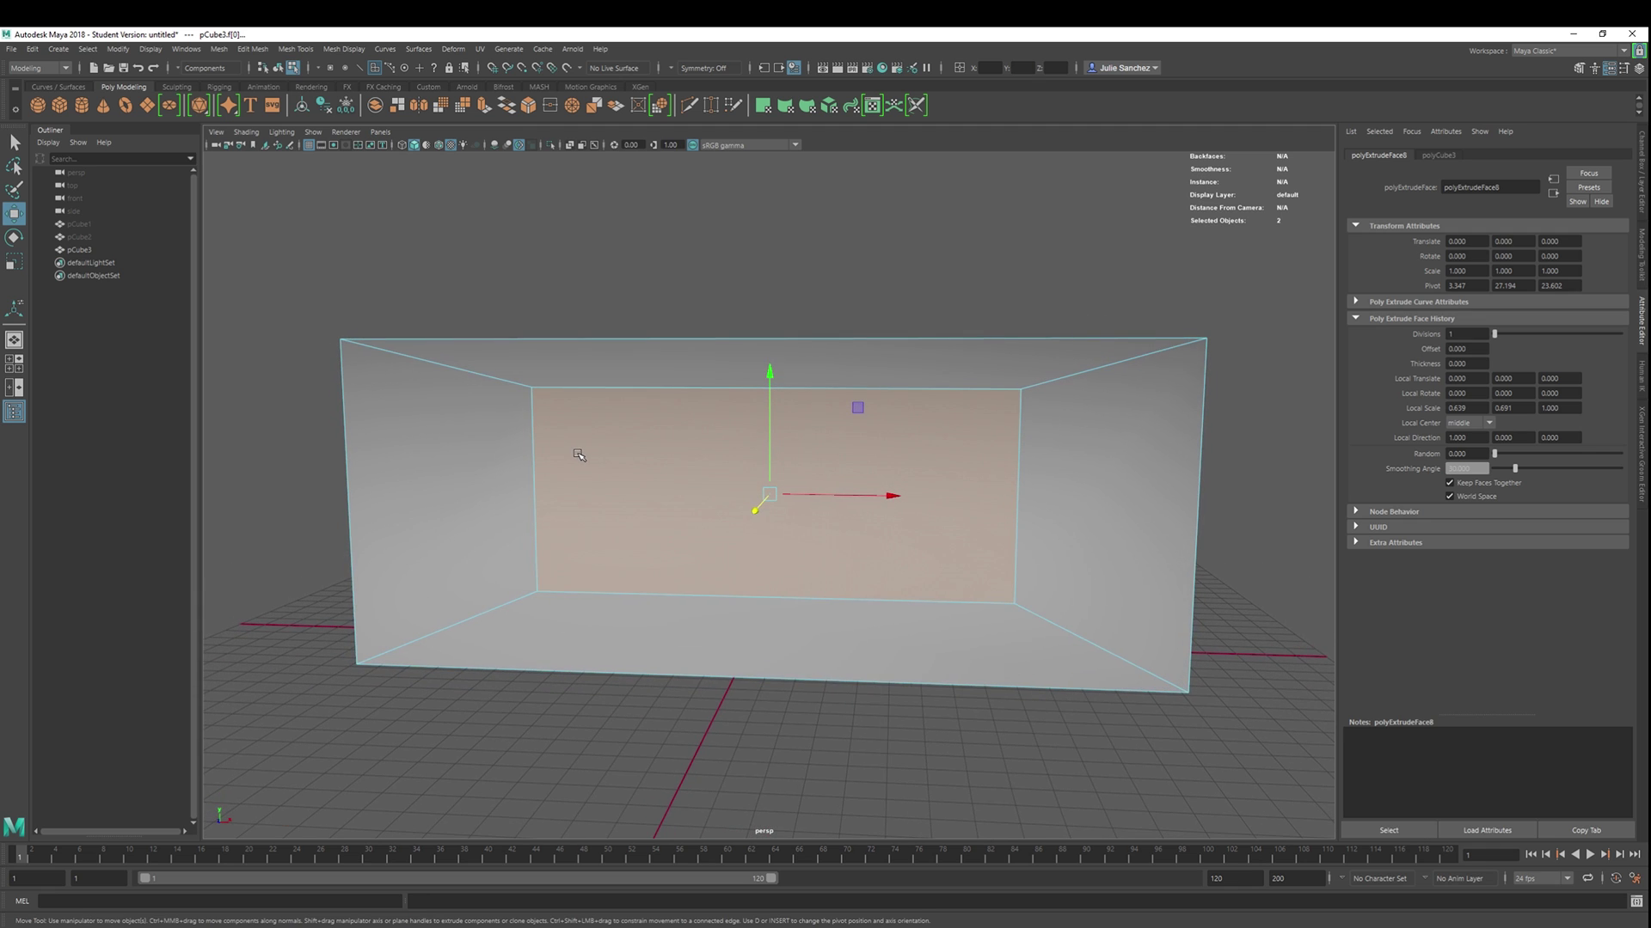
Extrude the recess's back face again and scale it to 0.832 by 0.790.
left_click(582, 452)
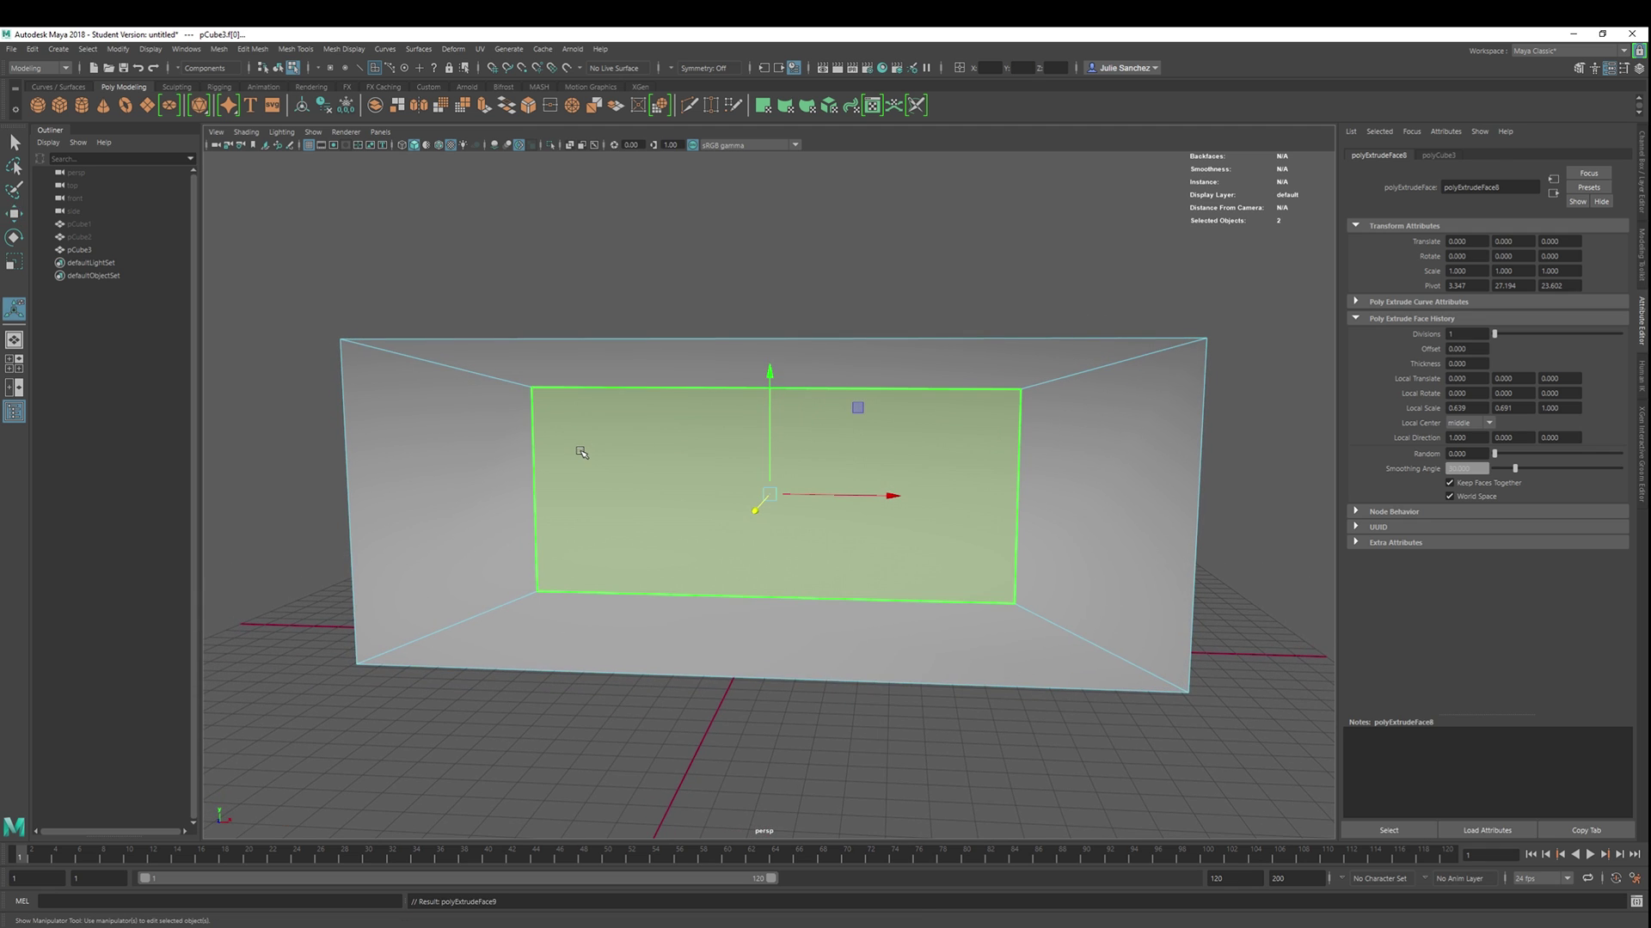
key("ctrl+e")
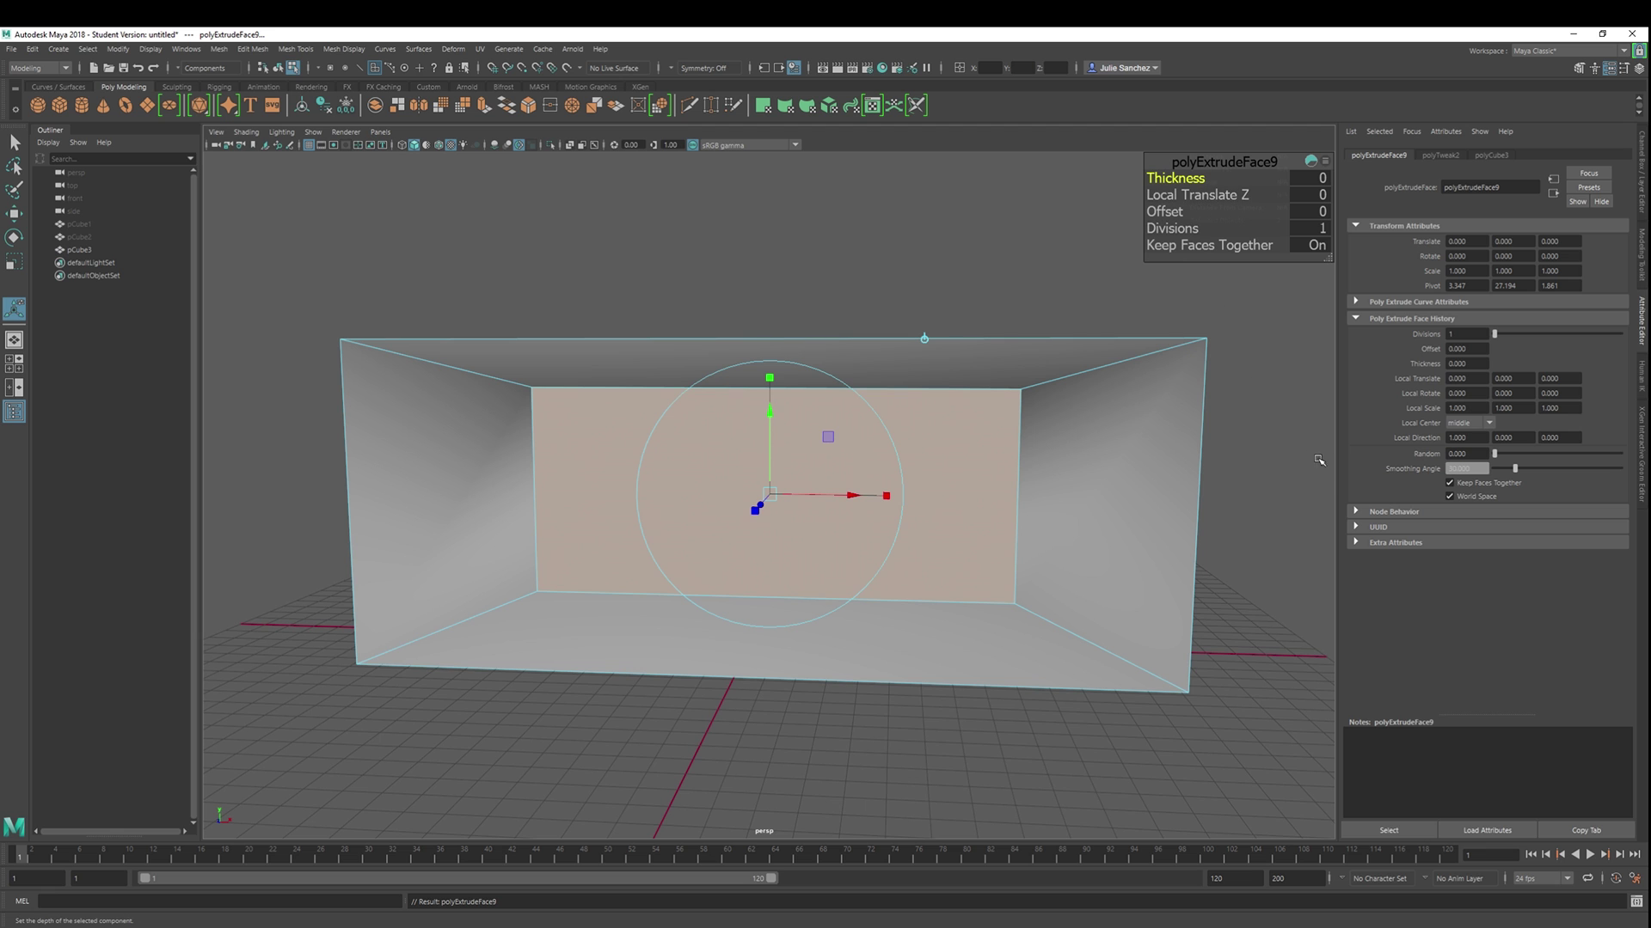
mouse_move(1266, 493)
left_mouse_down("alt")
mouse_move(1178, 490)
mouse_move(1256, 490)
left_mouse_up("alt")
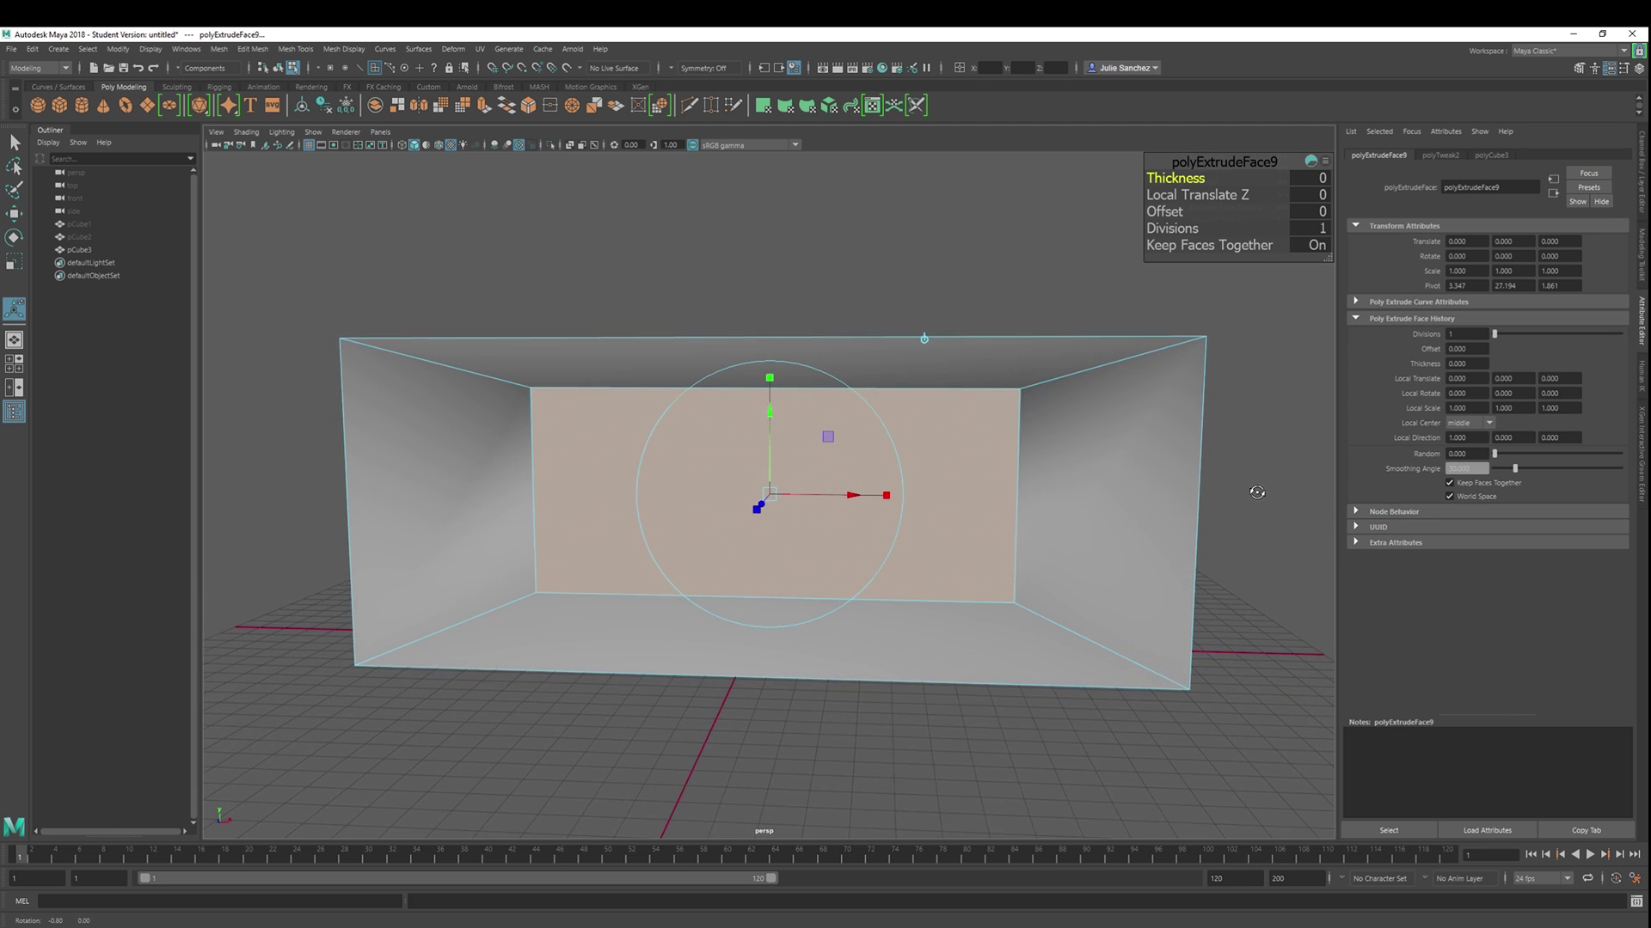
left_click_drag(886, 496, 865, 498)
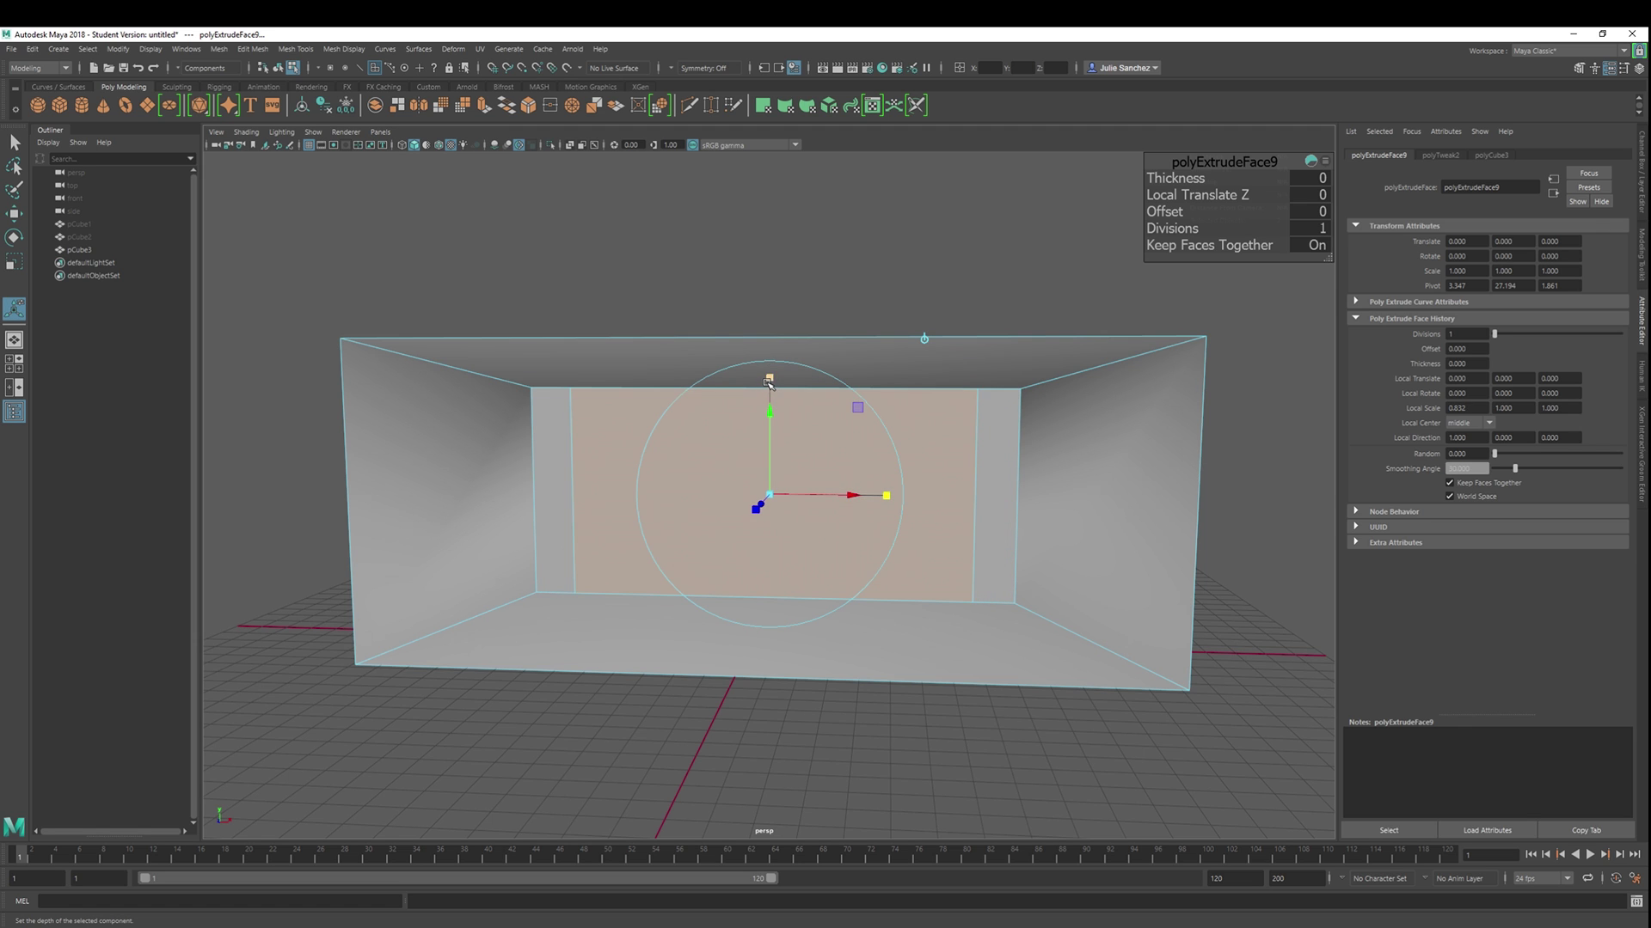
left_click_drag(771, 372, 771, 409)
left_click_drag(1316, 640, 1160, 632, "alt")
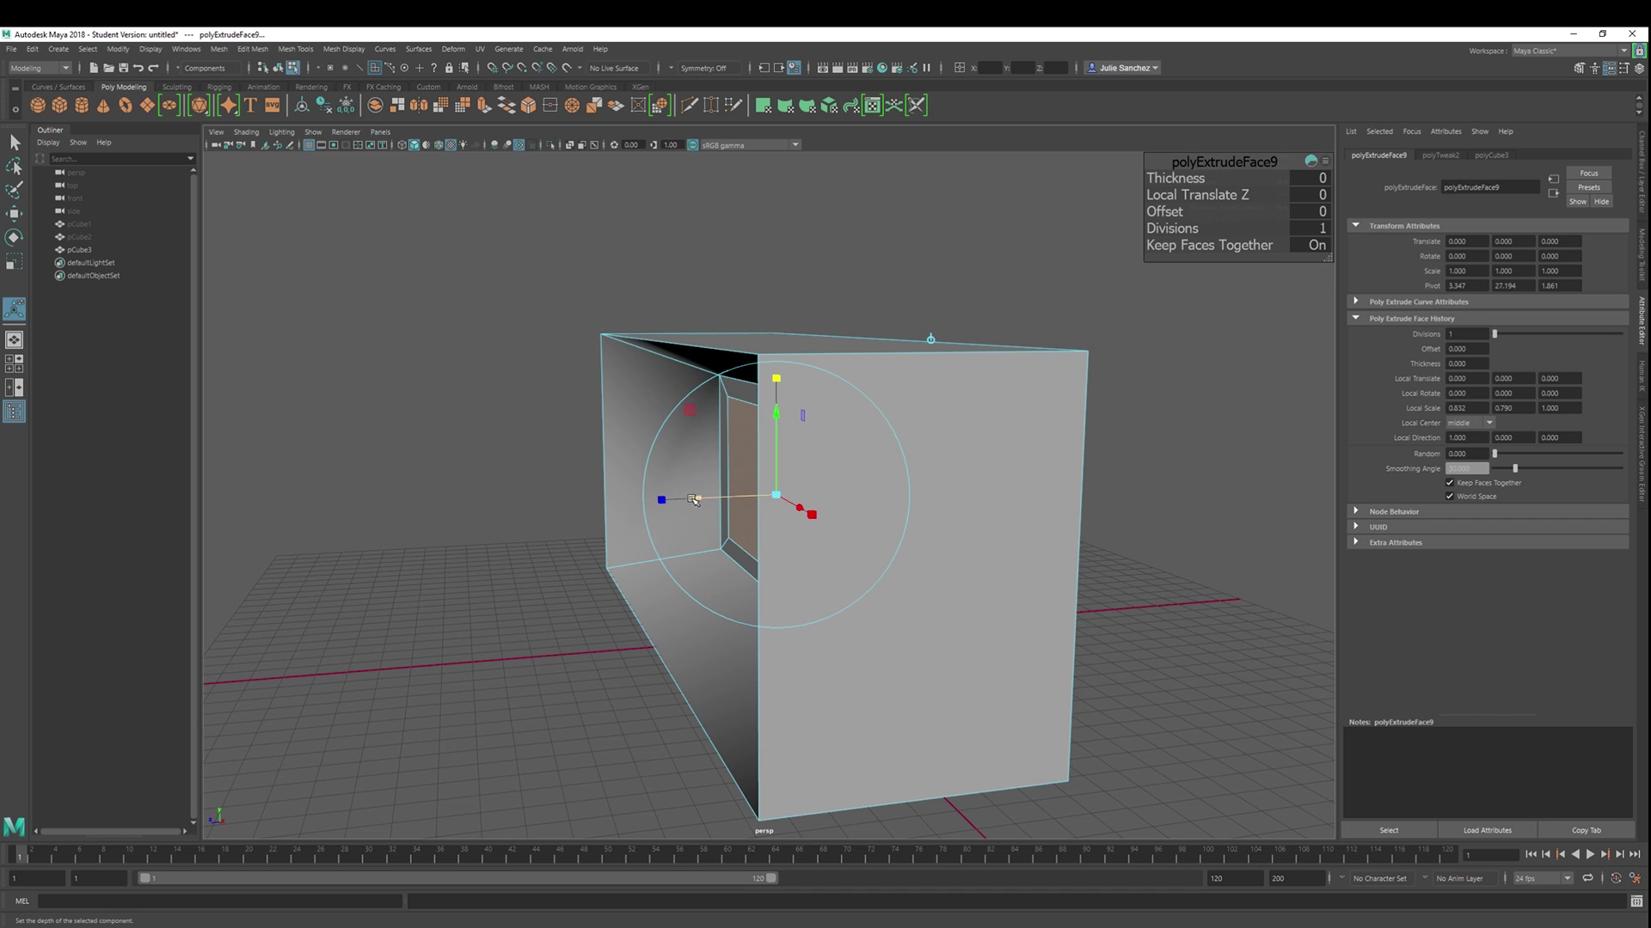
Move the new extruded face about 22.08 units along its Z depth.
left_click_drag(701, 502, 563, 505)
left_click_drag(420, 365, 405, 440, "alt")
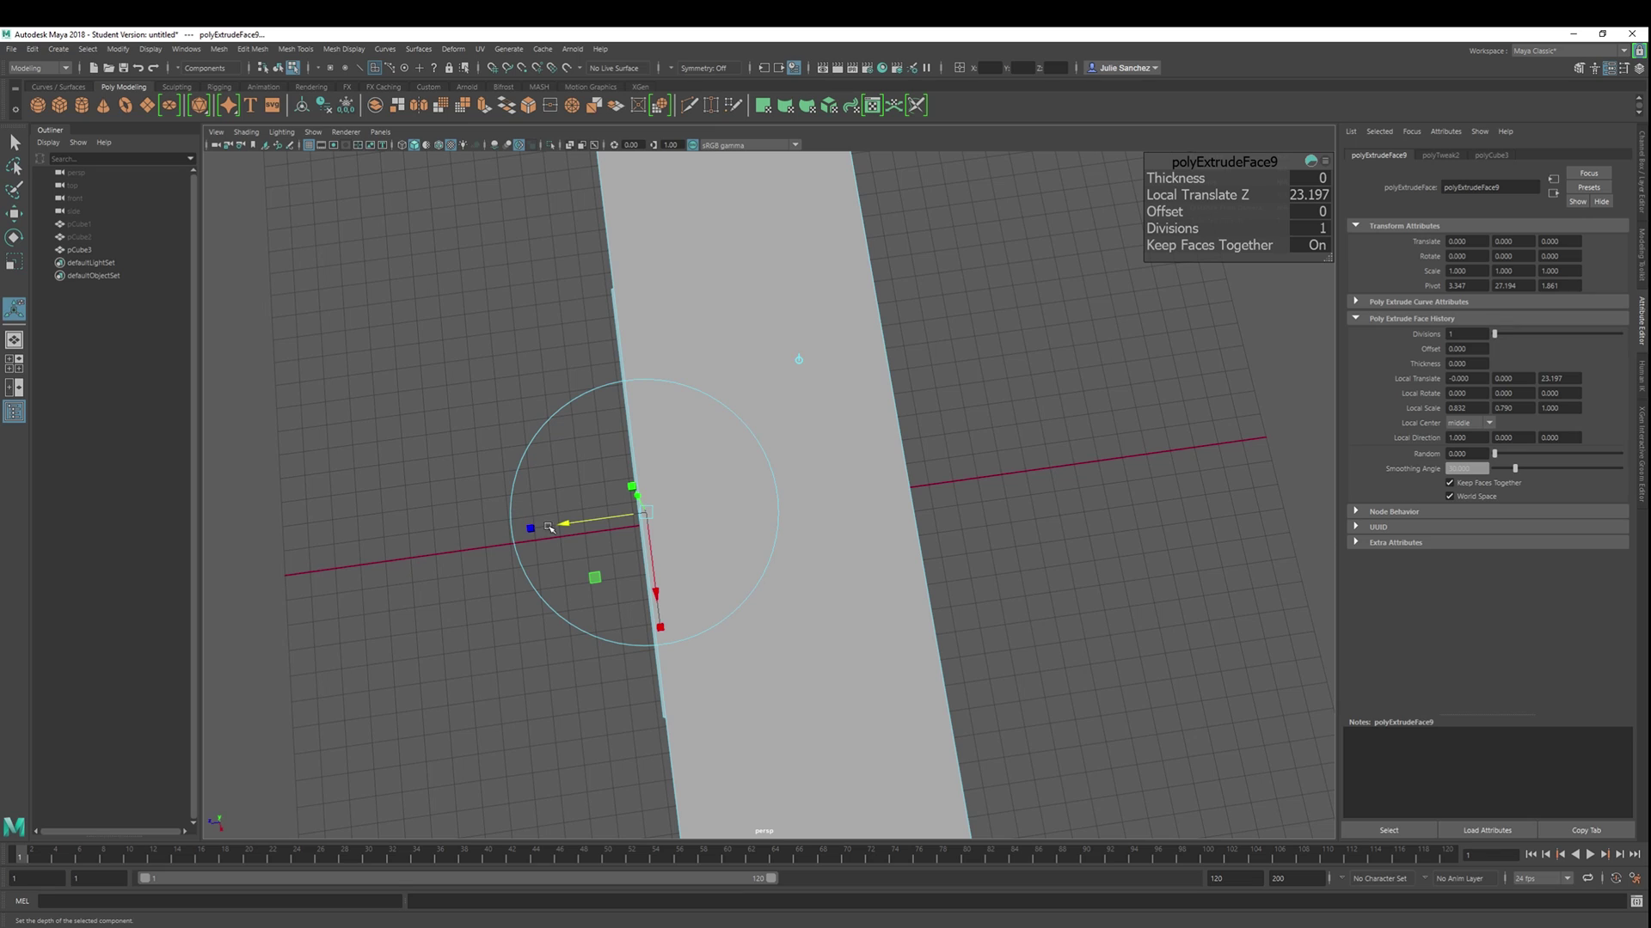
left_click_drag(549, 527, 574, 526)
In the four-view layout, set the second extrude's Local Translate Z to 21.437.
key("space")
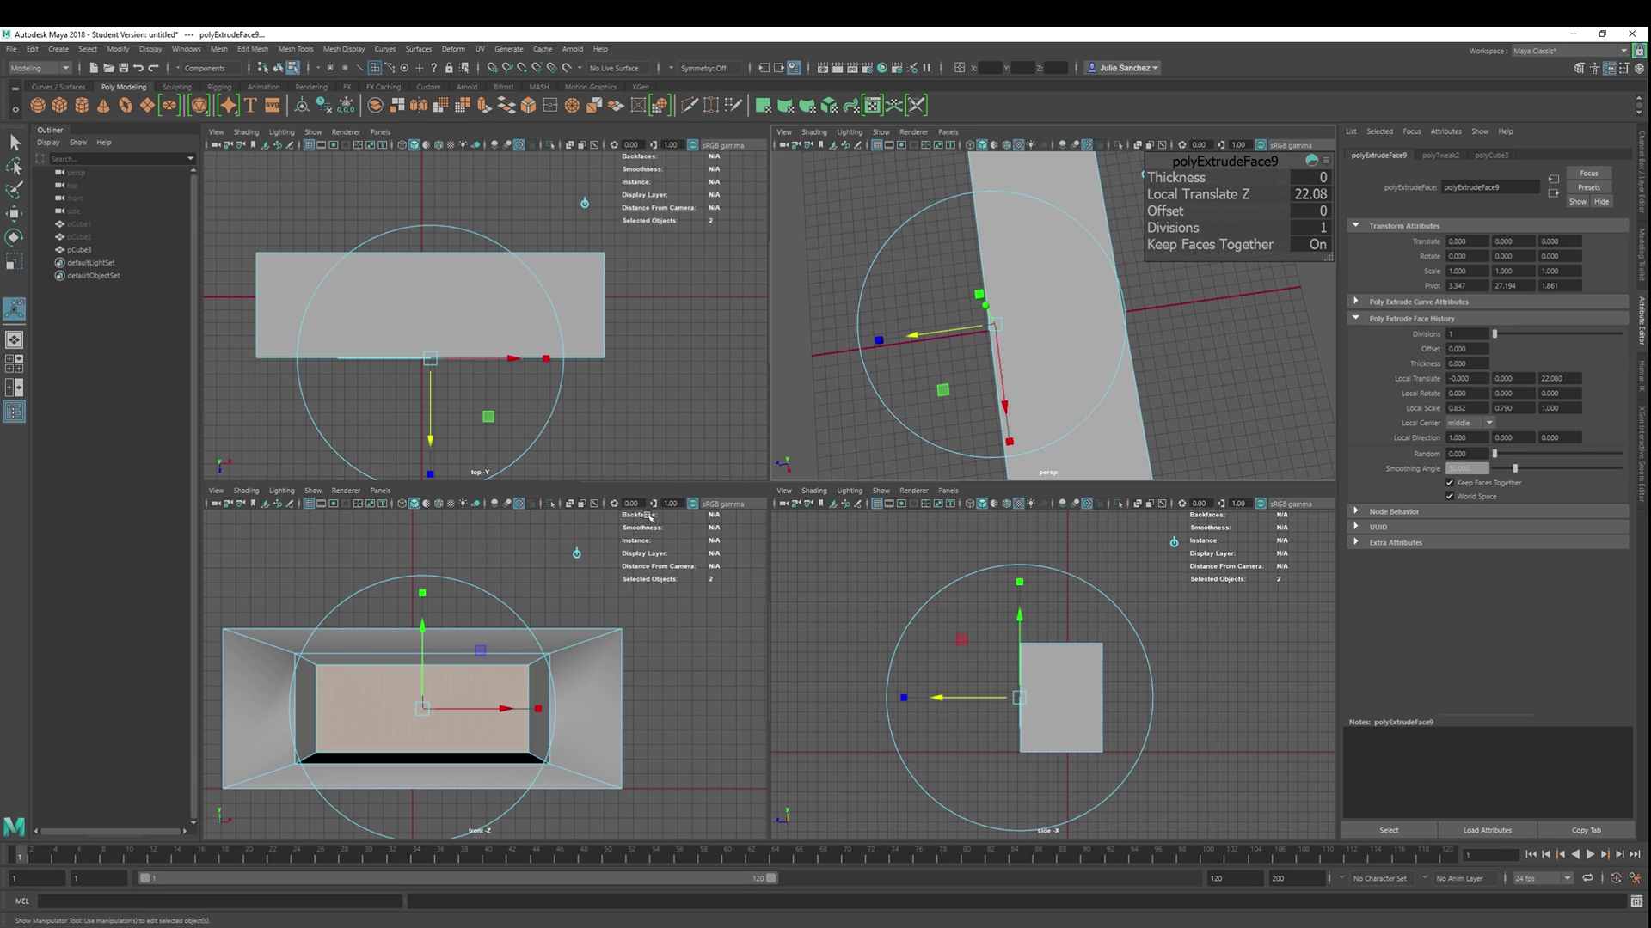
left_click(913, 341)
left_click_drag(952, 704, 946, 702)
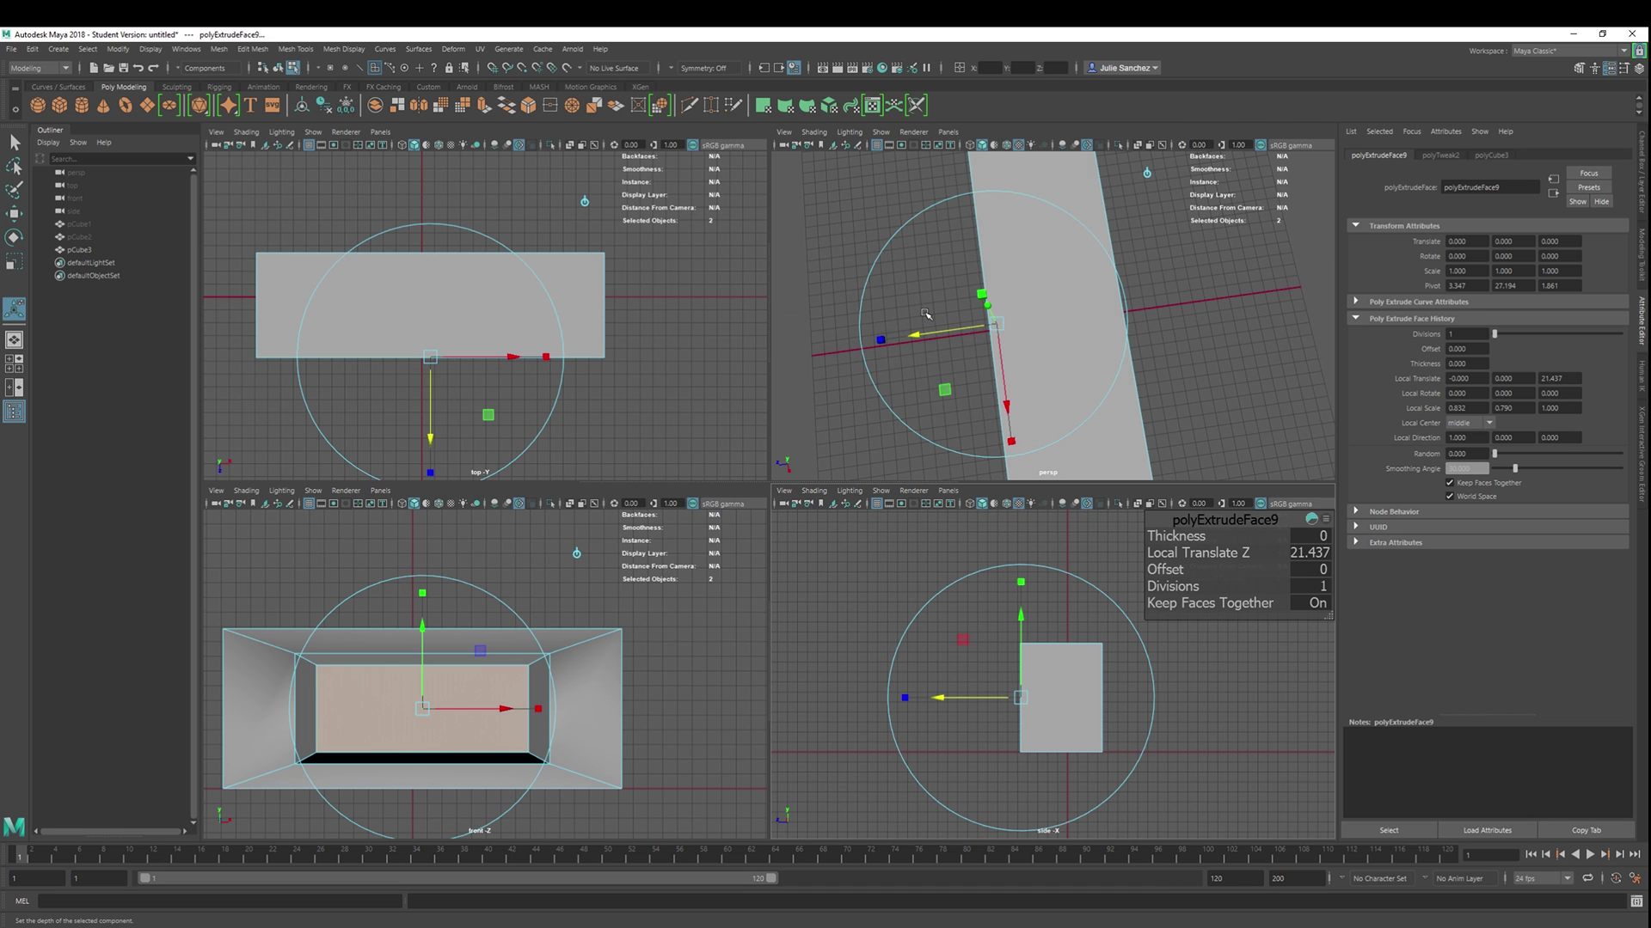
Orbit the perspective view to inspect the stepped recess, then select all the box's faces.
key("space")
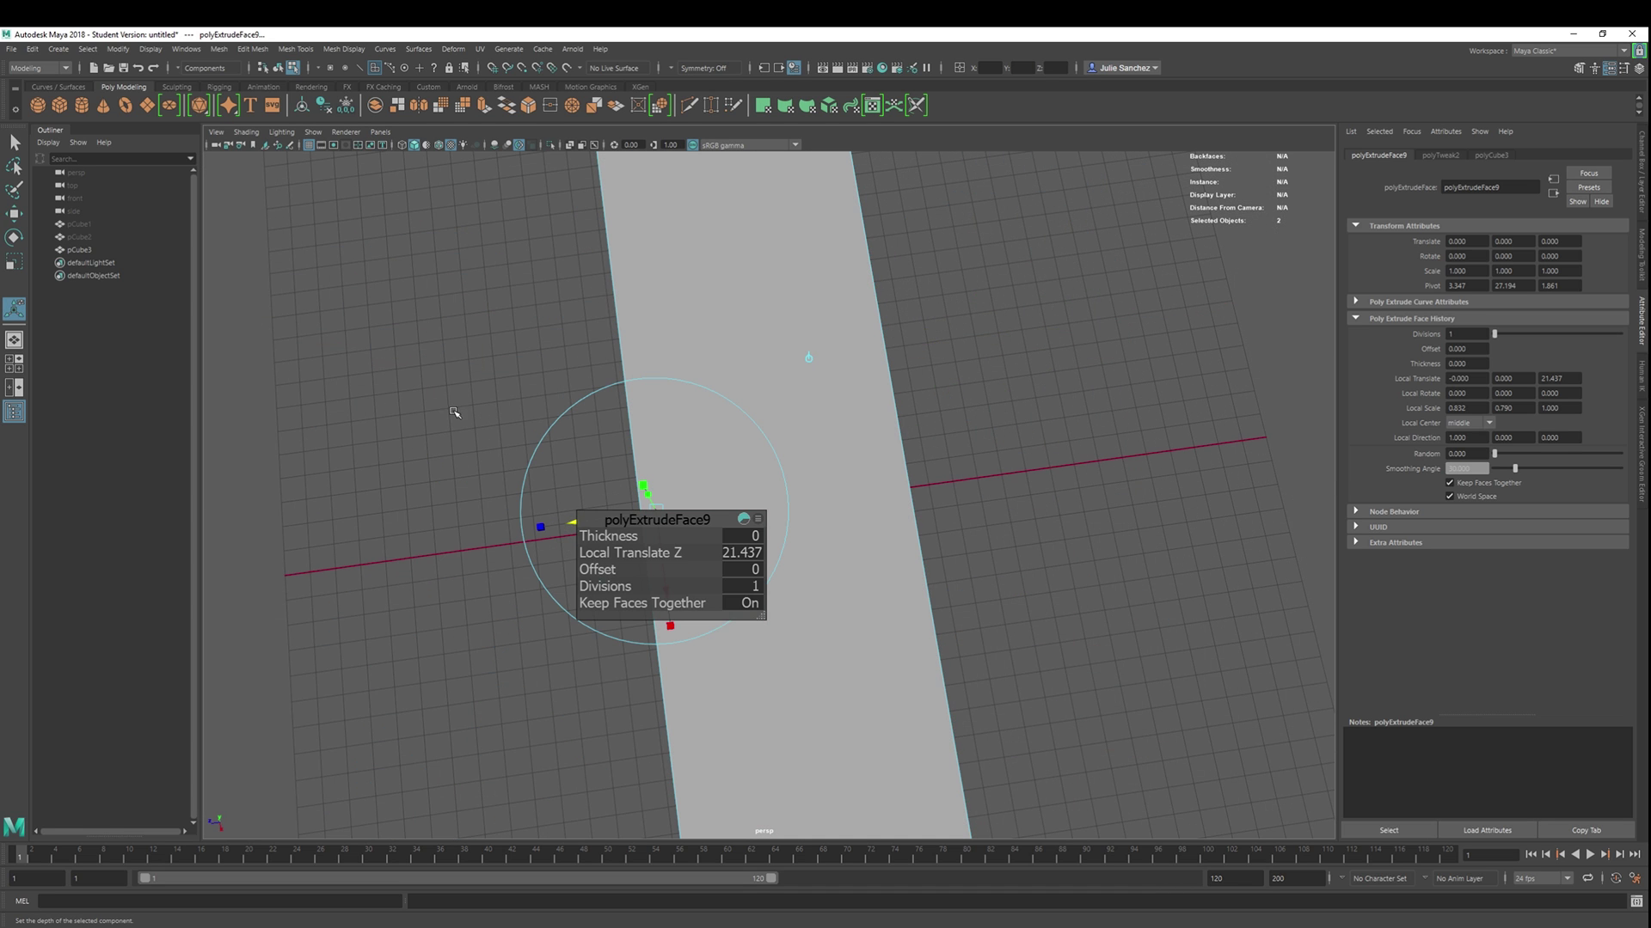
left_click_drag(454, 412, 580, 330, "alt")
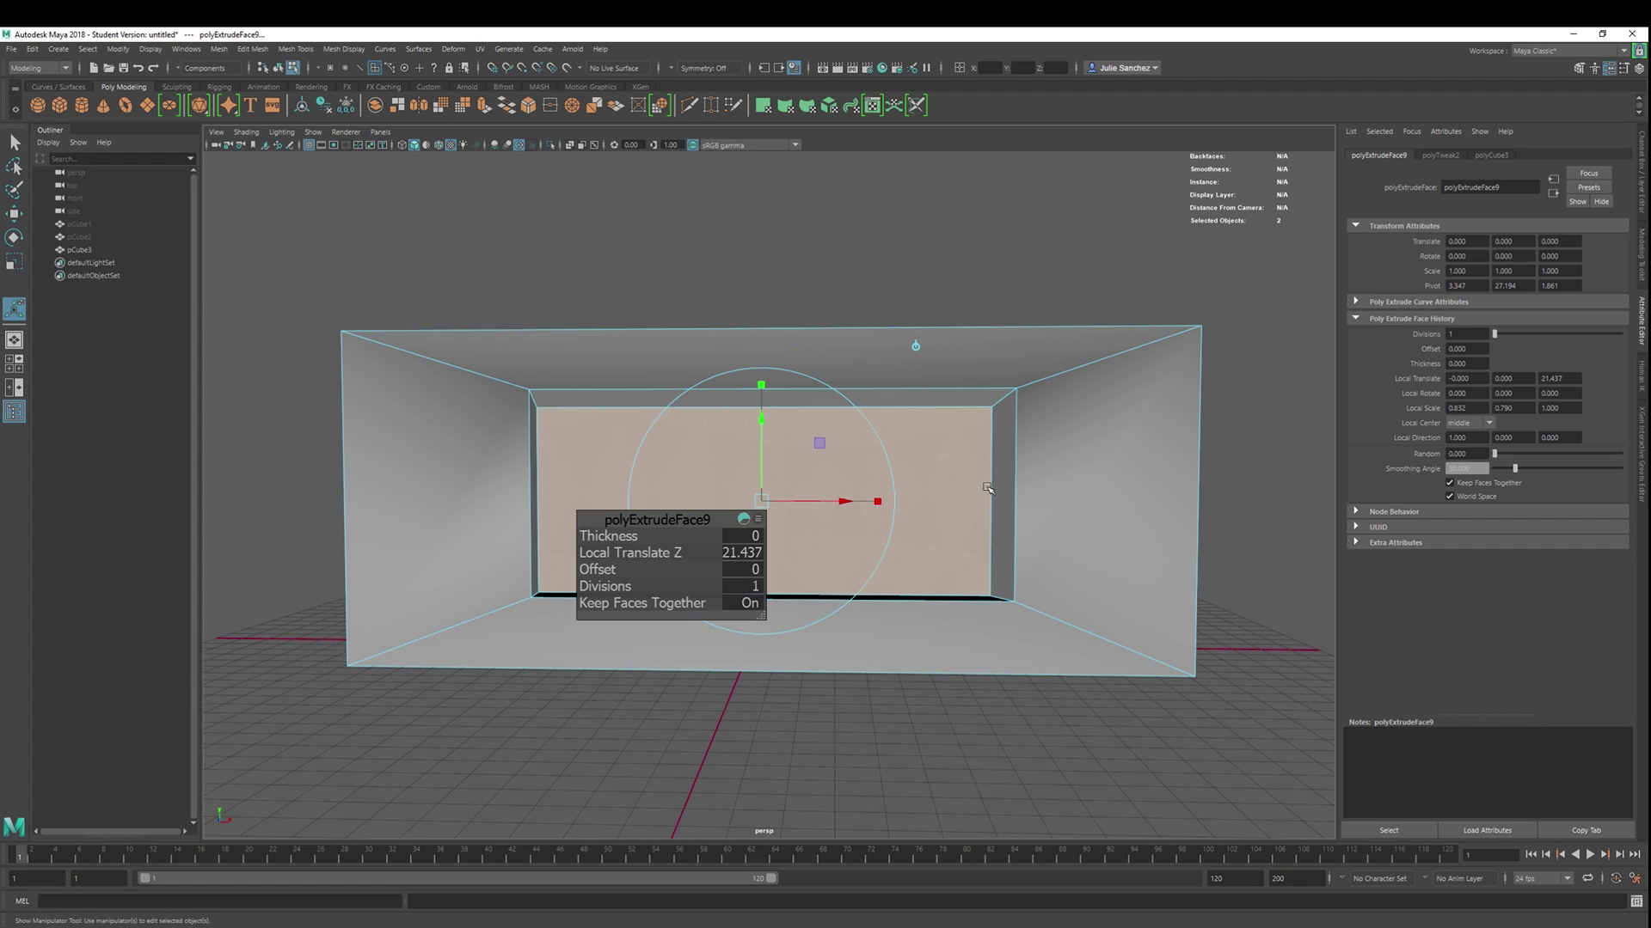
left_click_drag(1256, 434, 1171, 378, "alt")
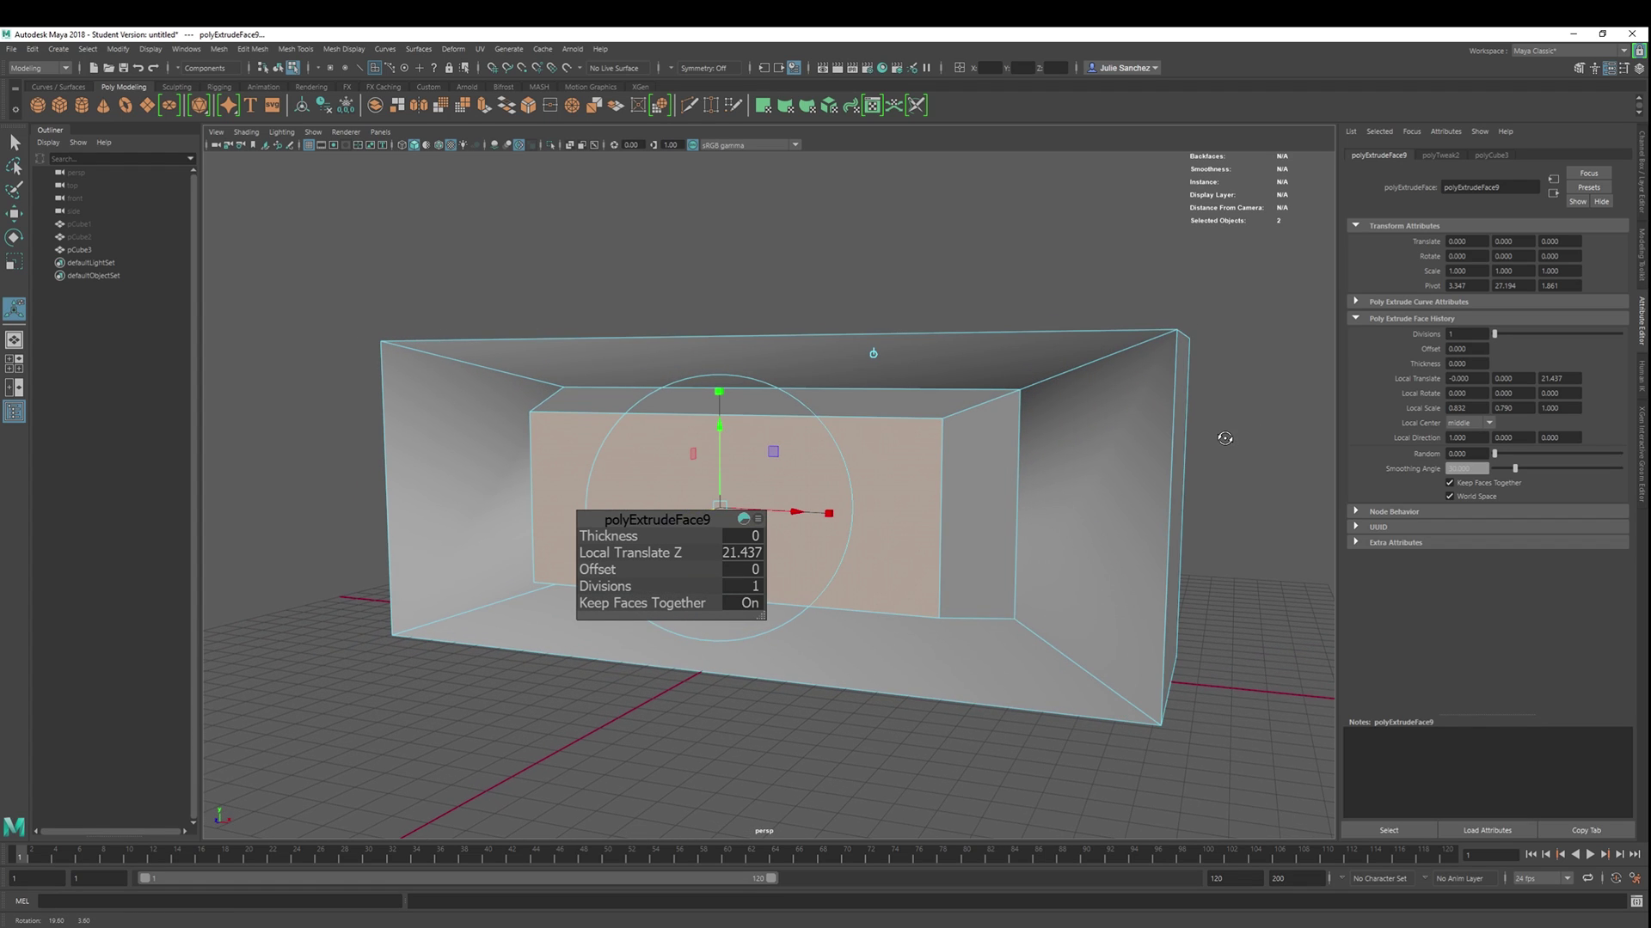
left_click_drag(1241, 509, 987, 406, "alt")
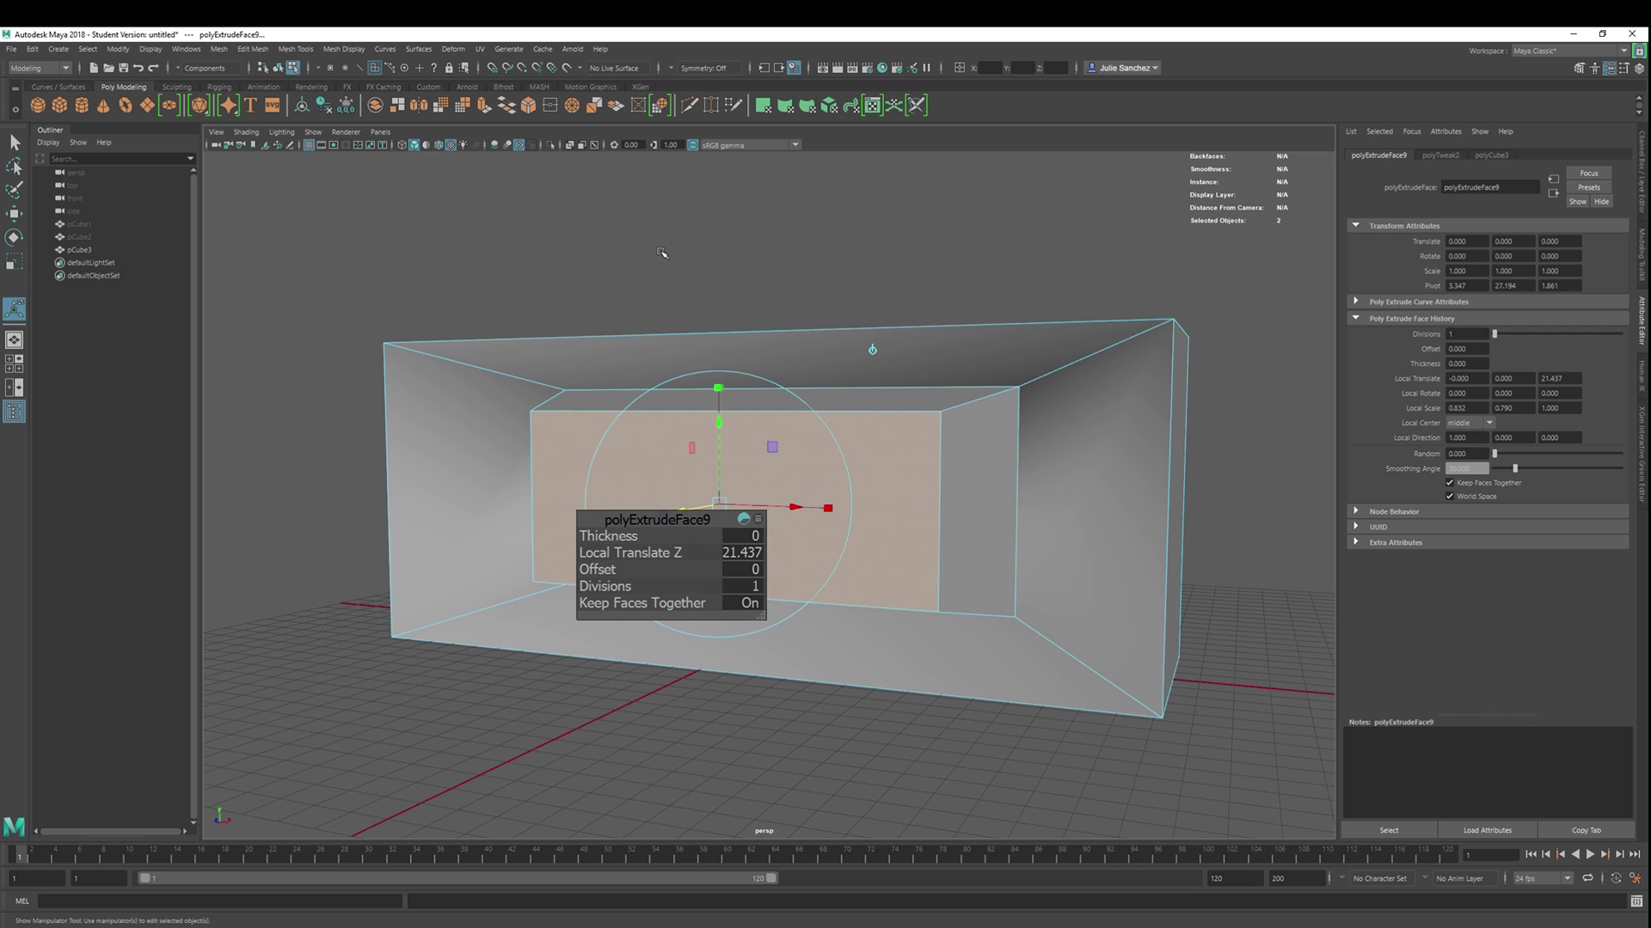
left_click_drag(662, 253, 688, 260, "alt")
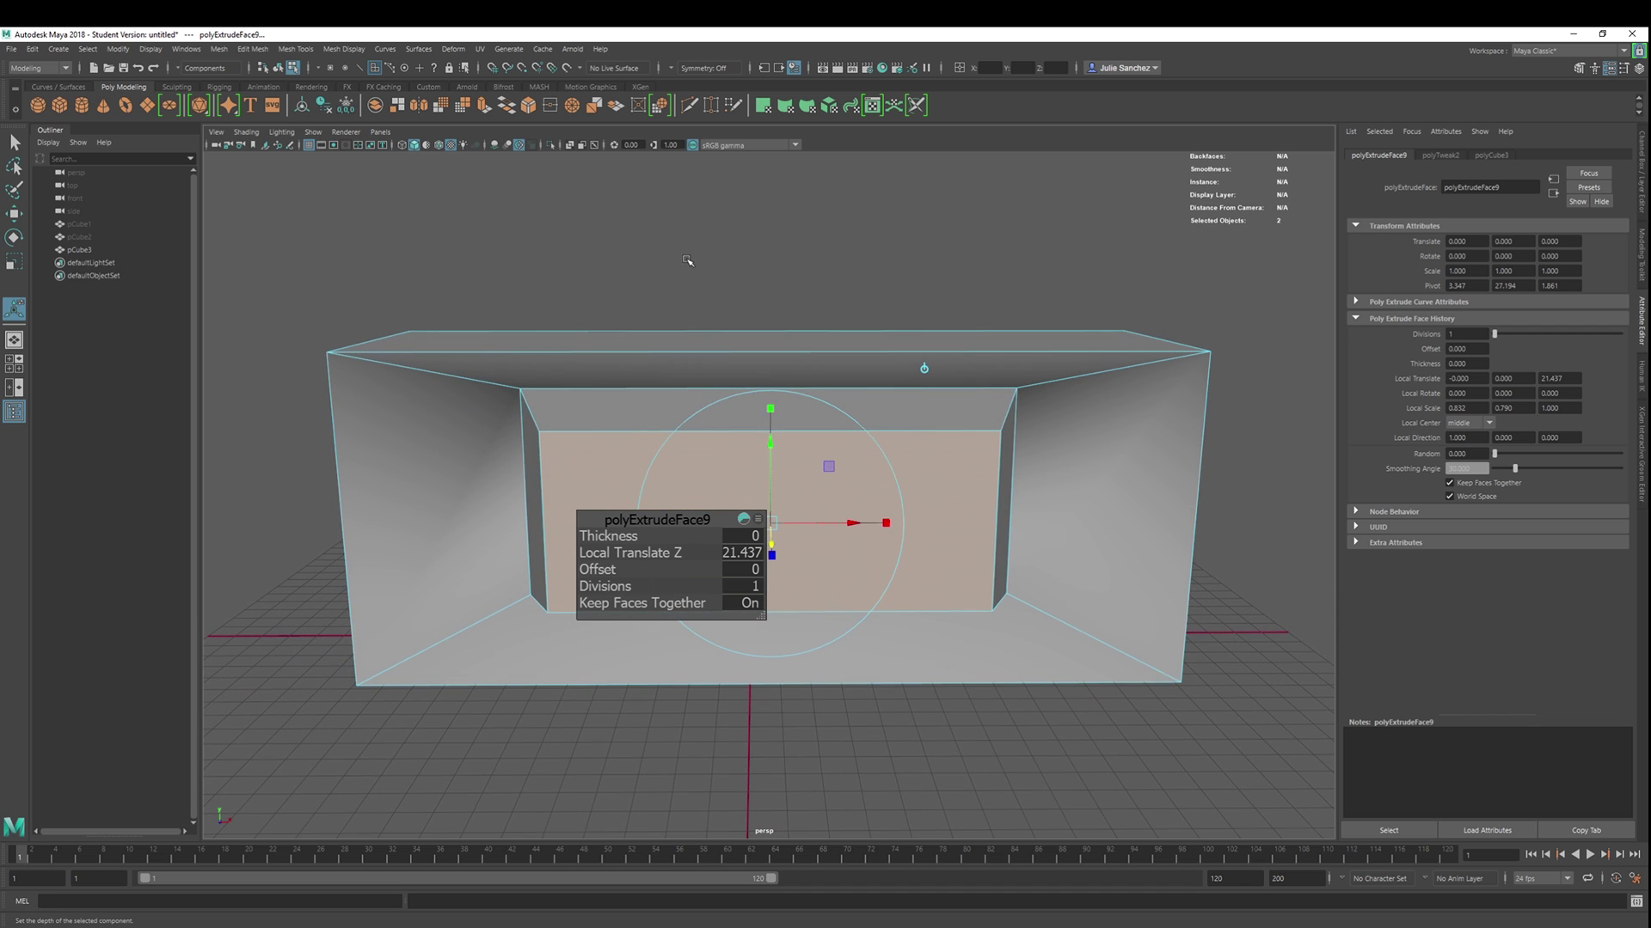
left_click_drag(357, 270, 1129, 768)
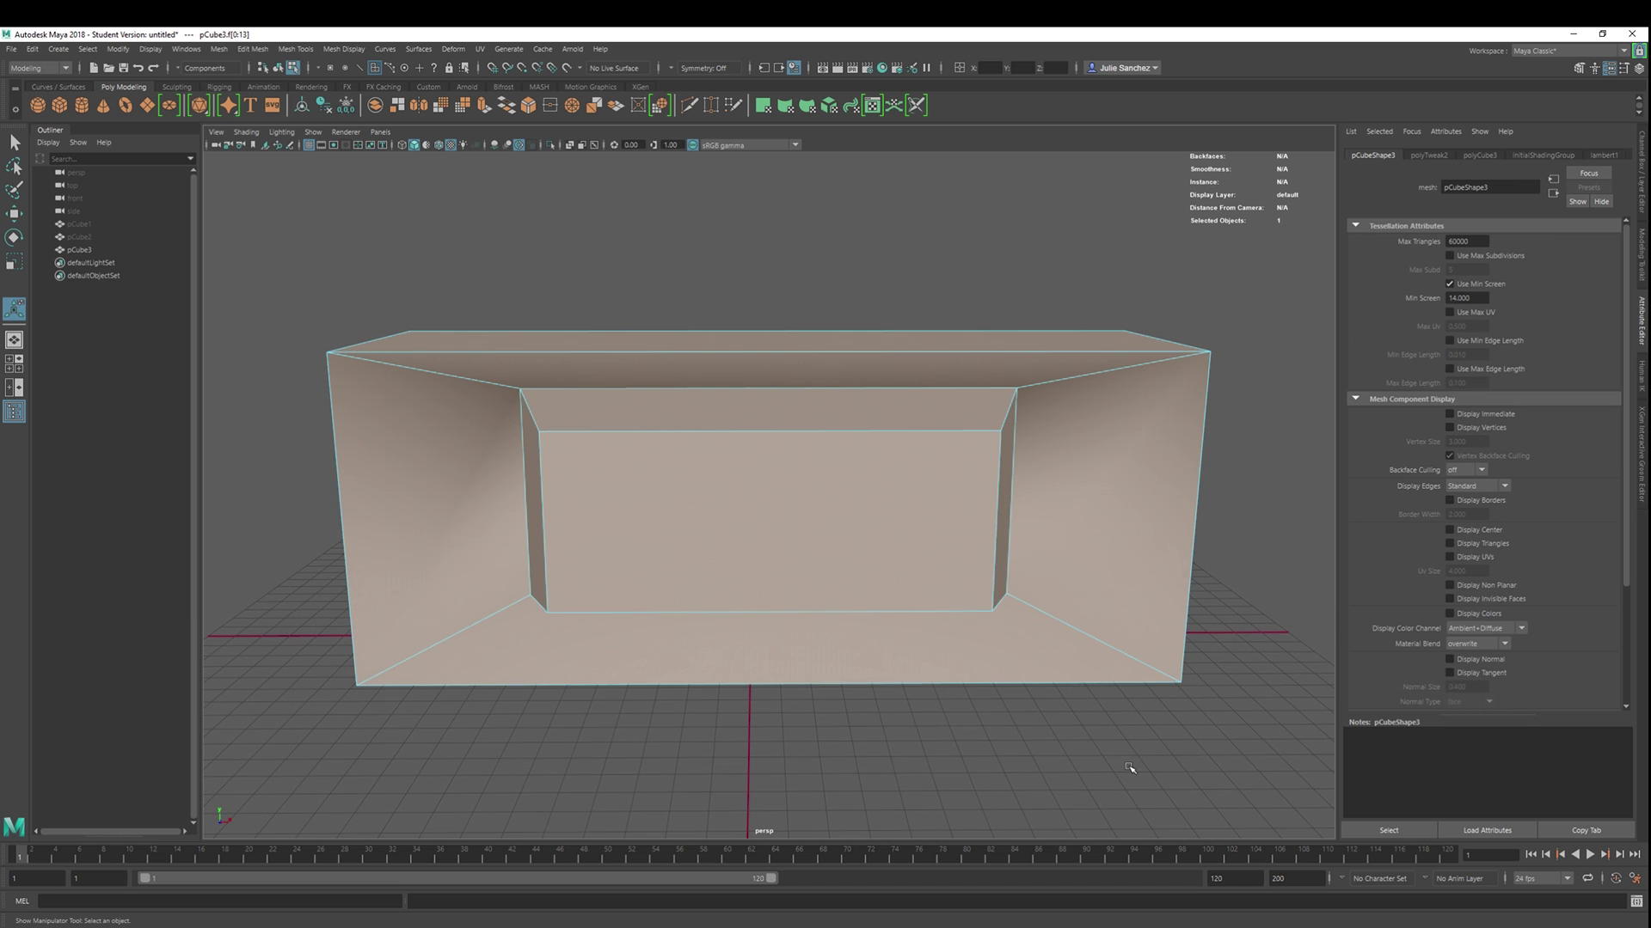
Delete the recessed box's faces and the leftover box object.
key("Delete")
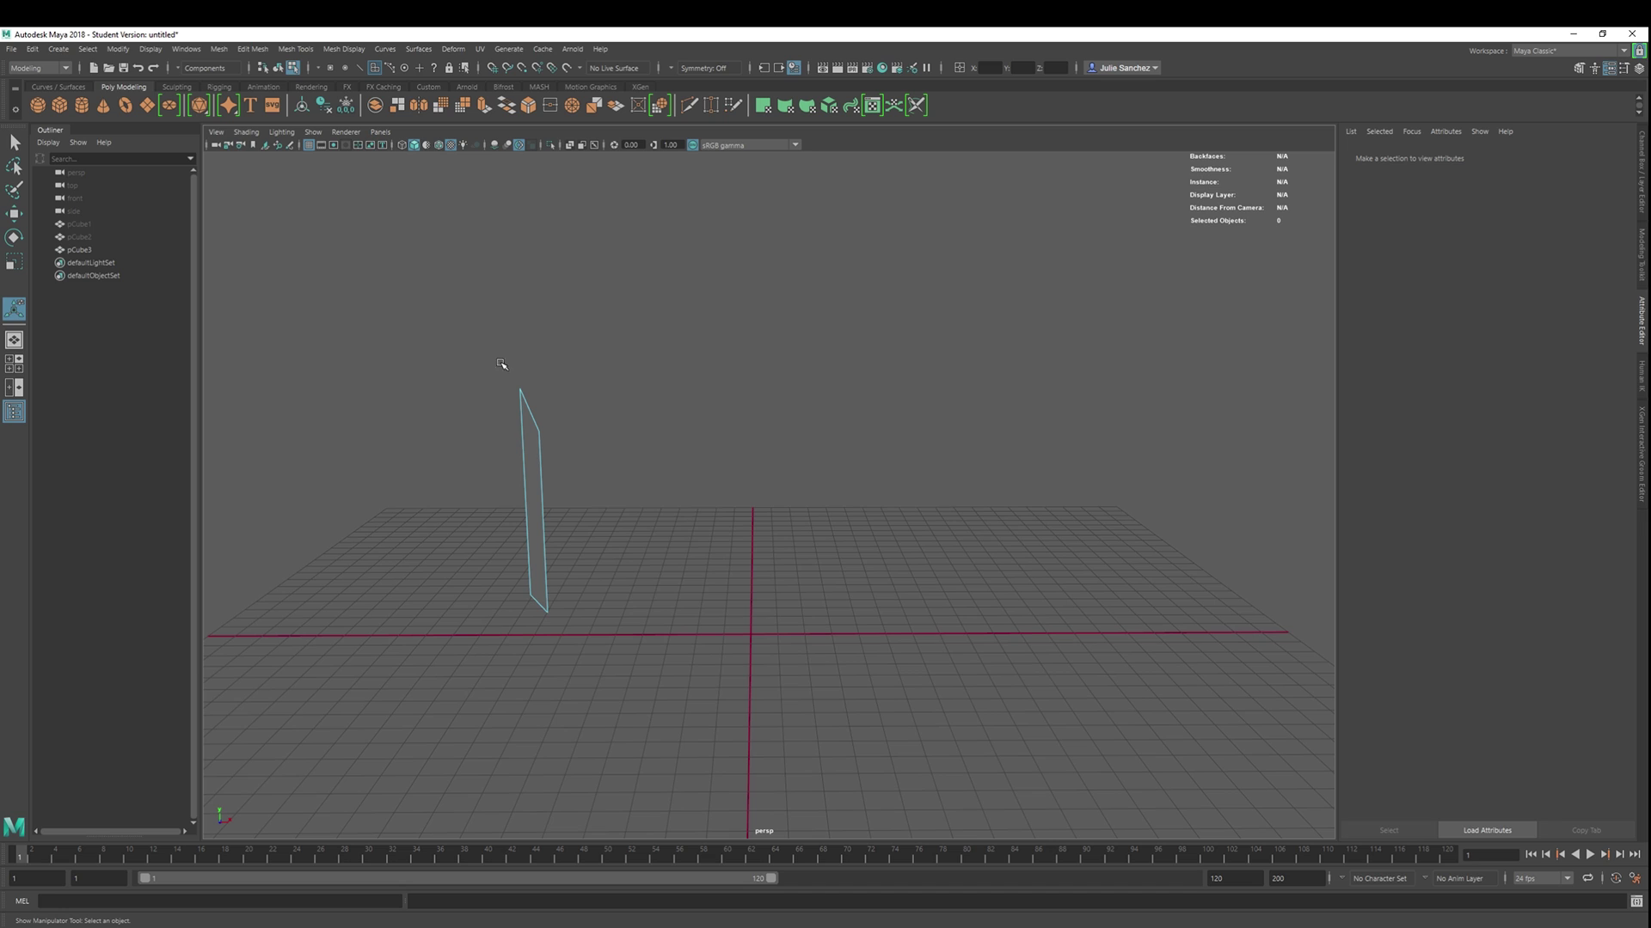
right_click_drag(829, 472, 885, 448)
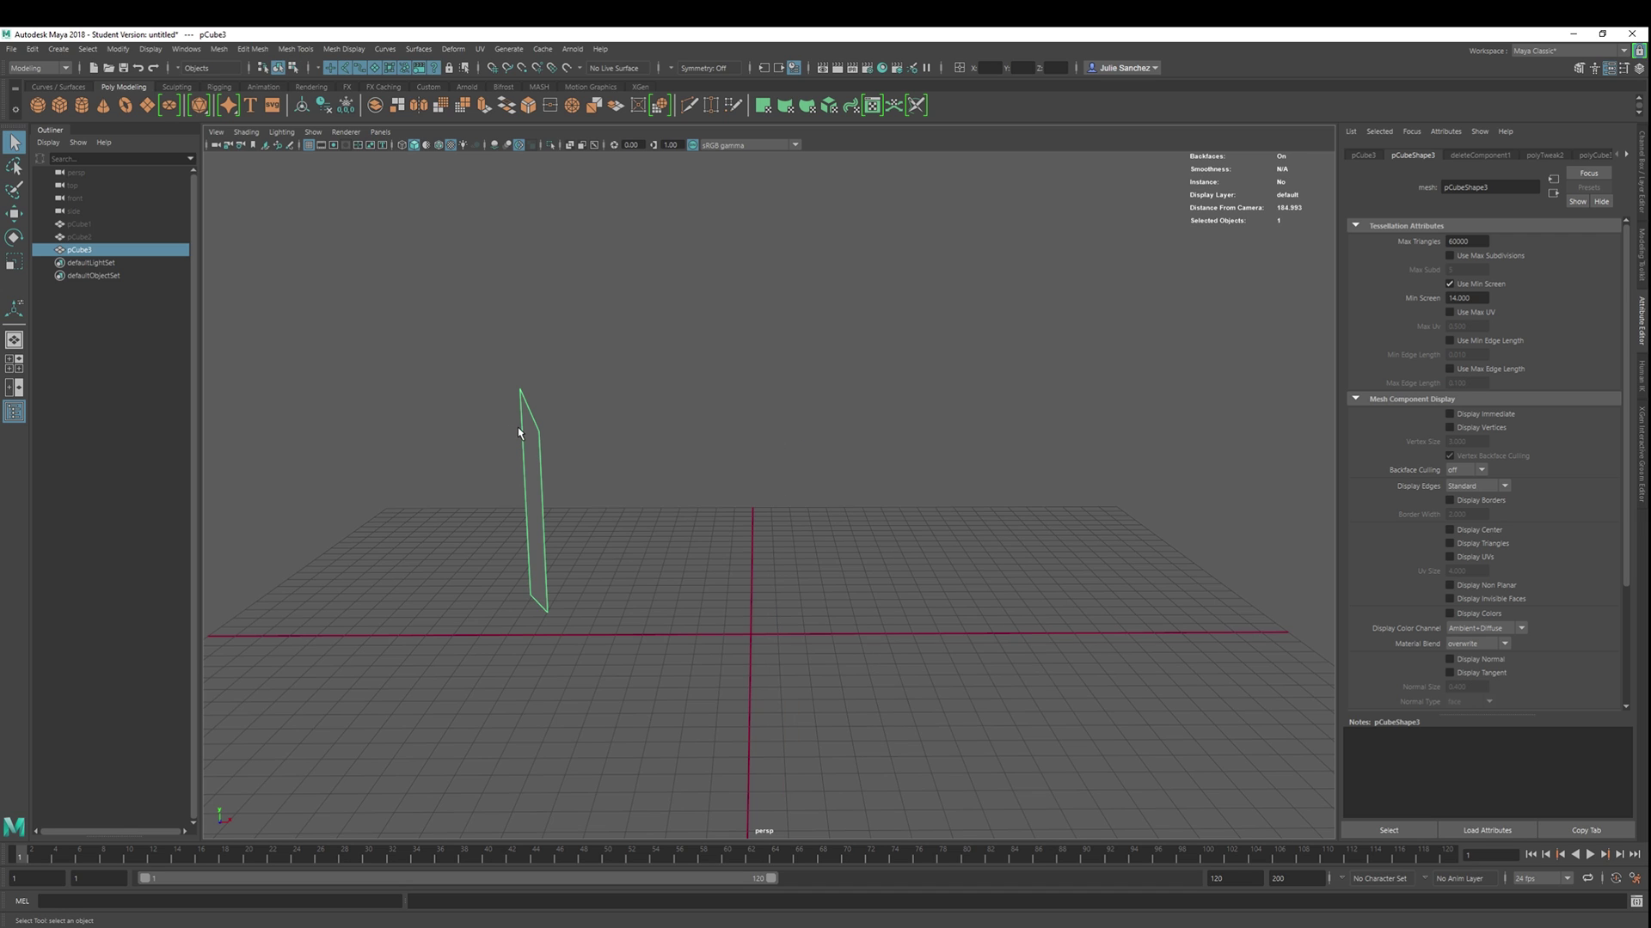
key("Delete")
Draw a new plain rectangular box on the grid and orbit to its front.
left_click(60, 105)
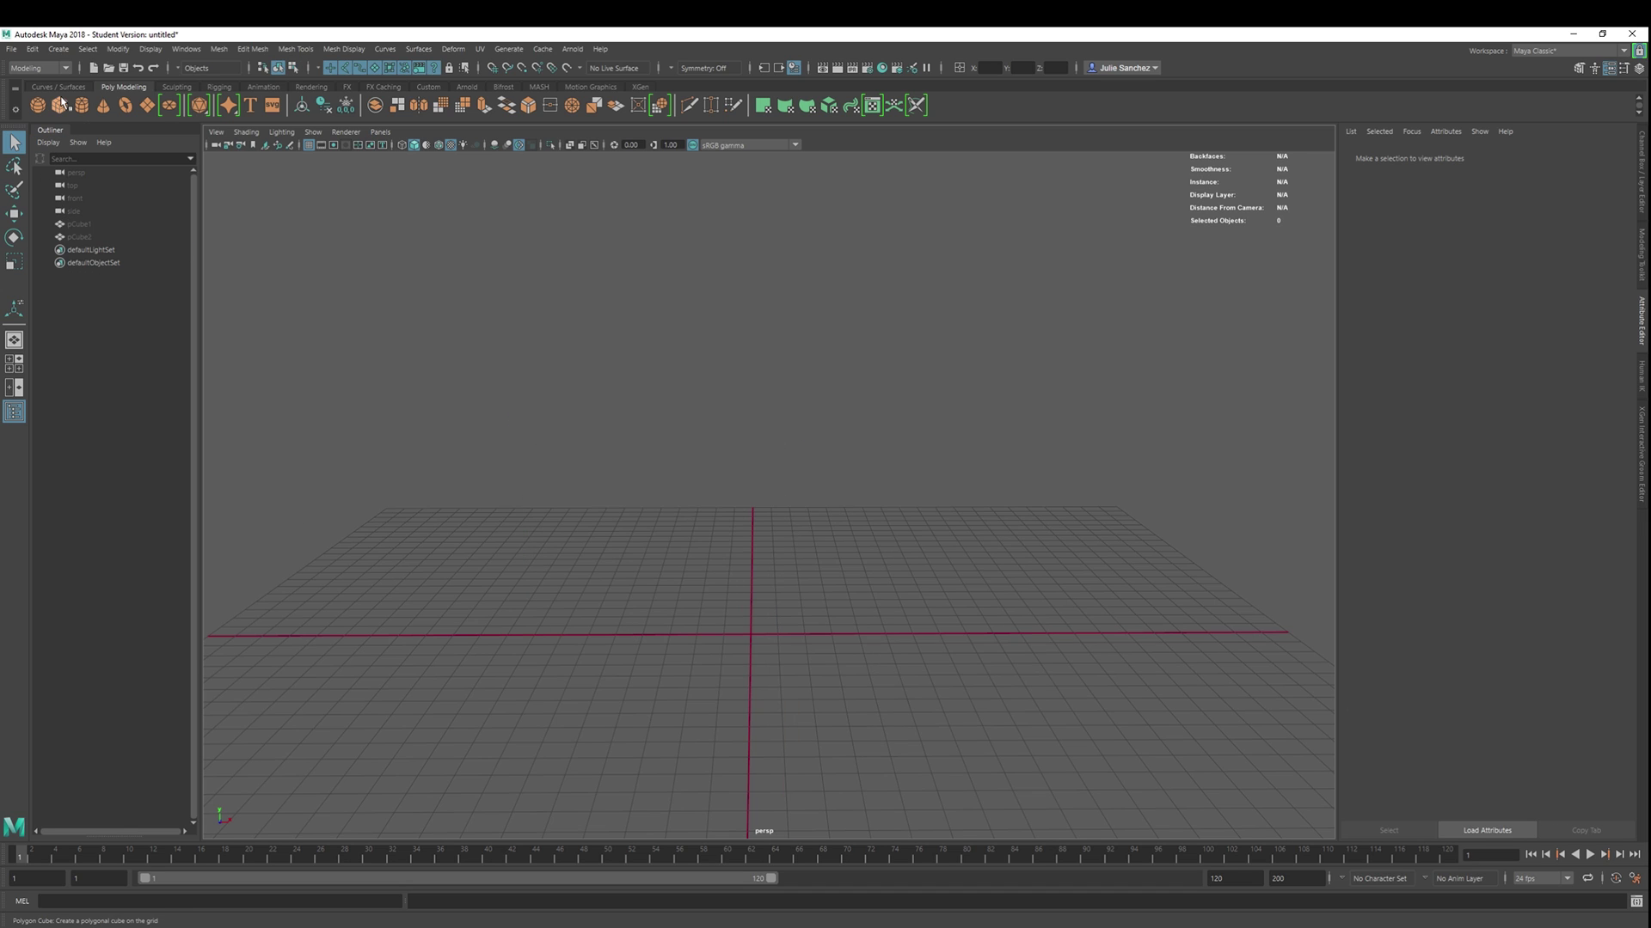
left_click_drag(514, 571, 1136, 688)
left_click_drag(860, 635, 870, 349)
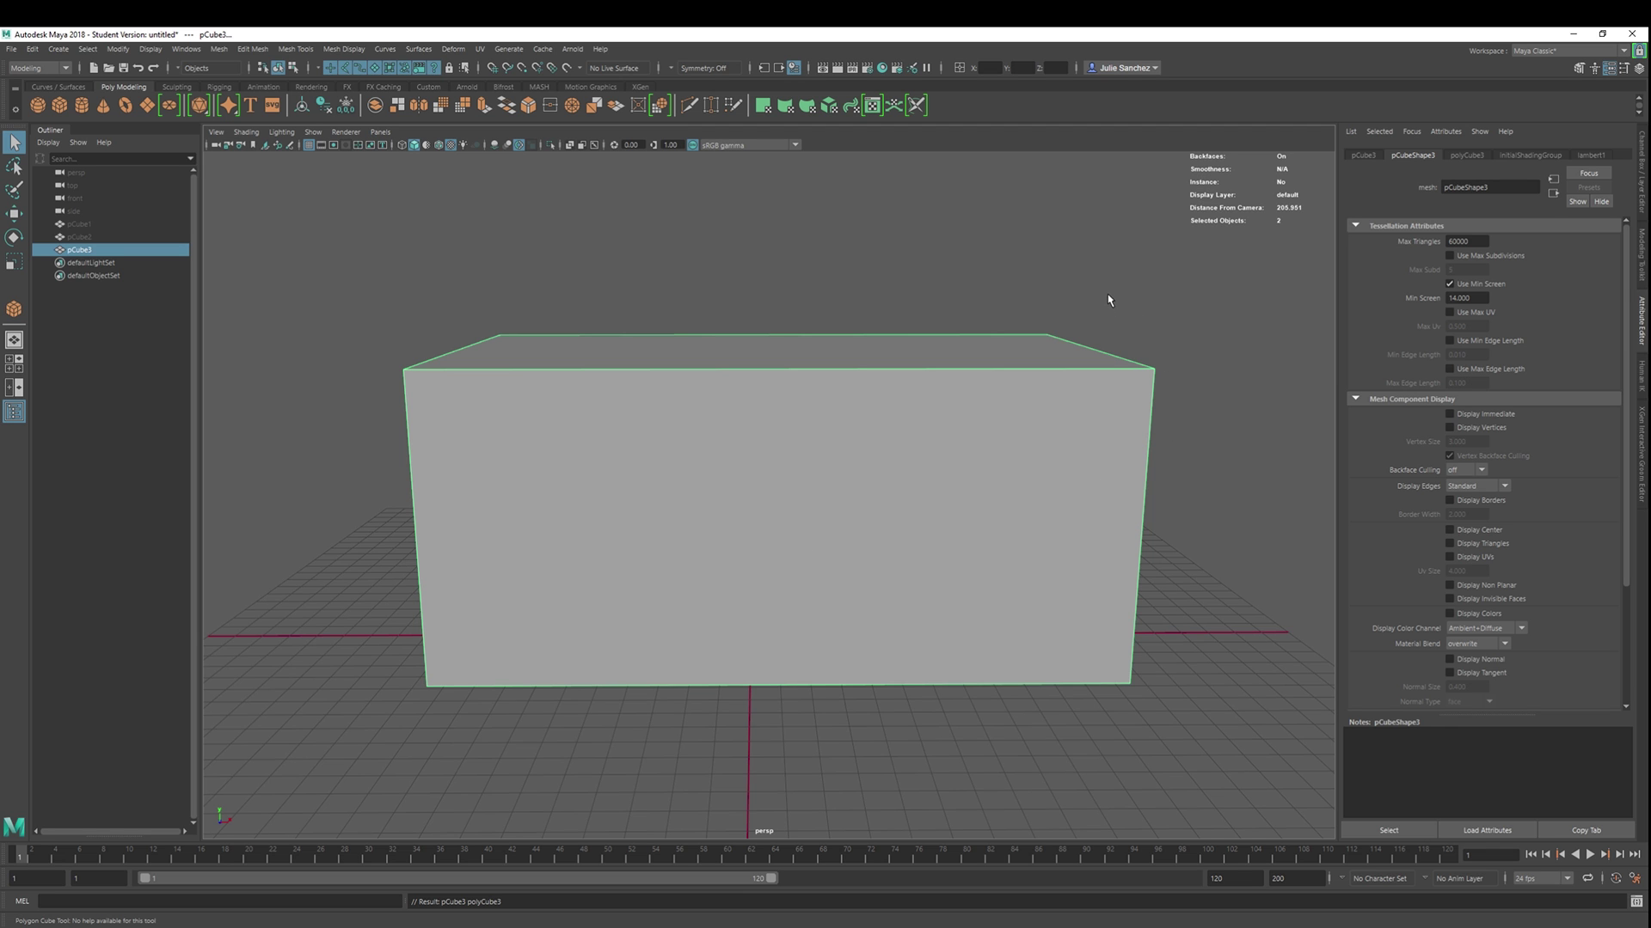
left_click_drag(980, 217, 770, 250, "alt")
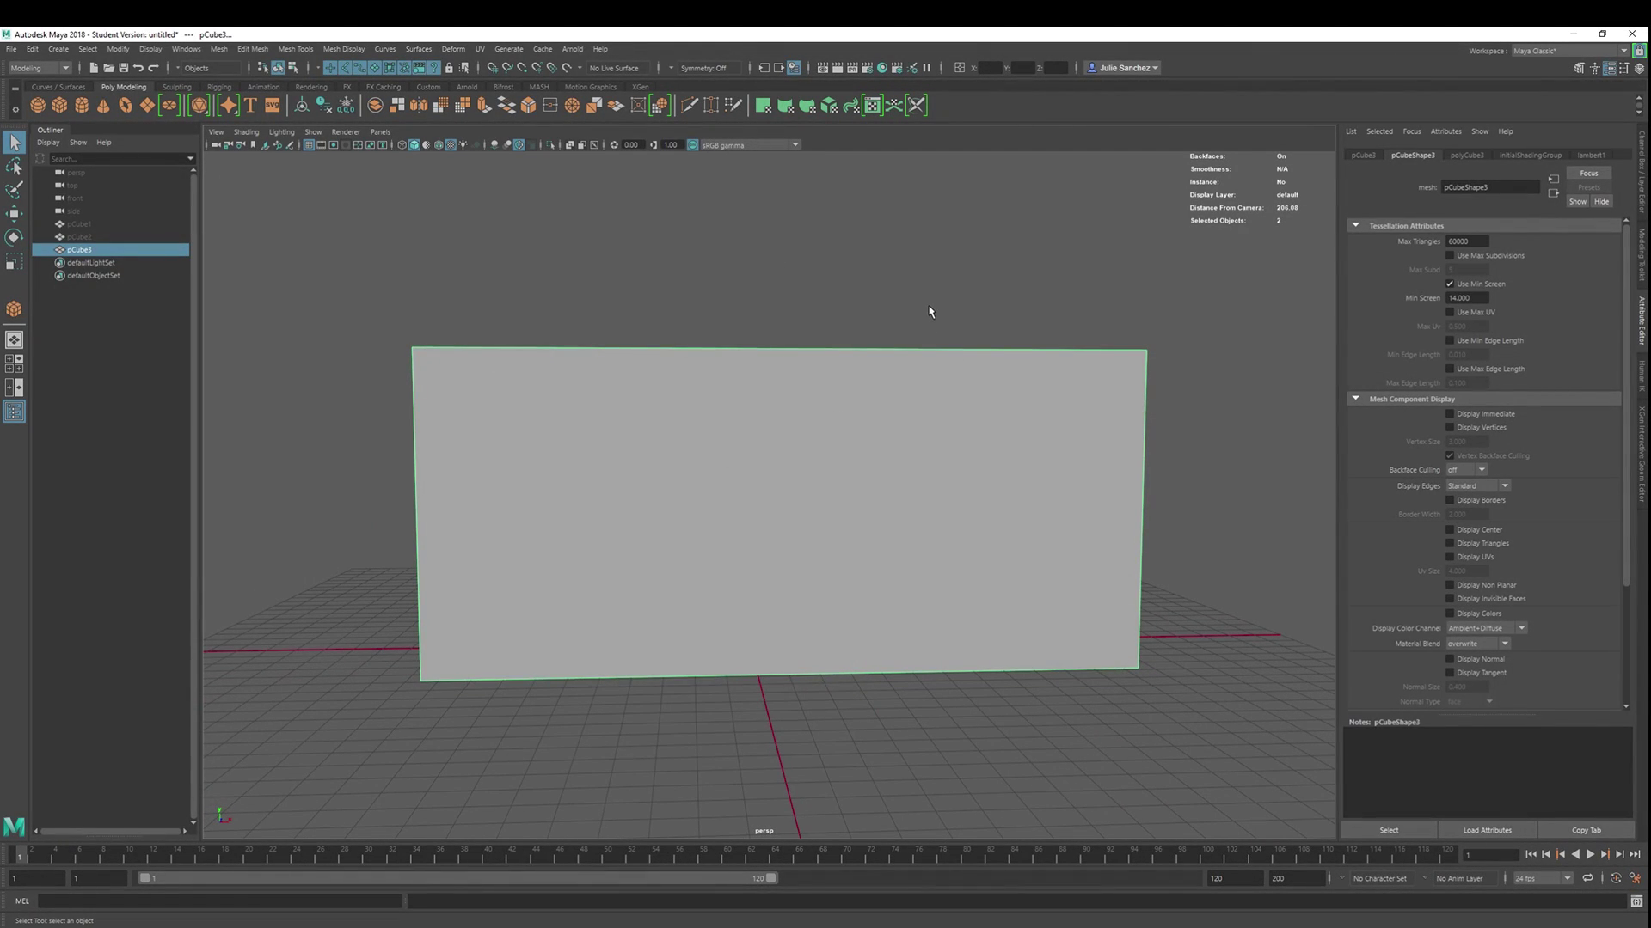
left_click_drag(928, 311, 864, 371, "alt")
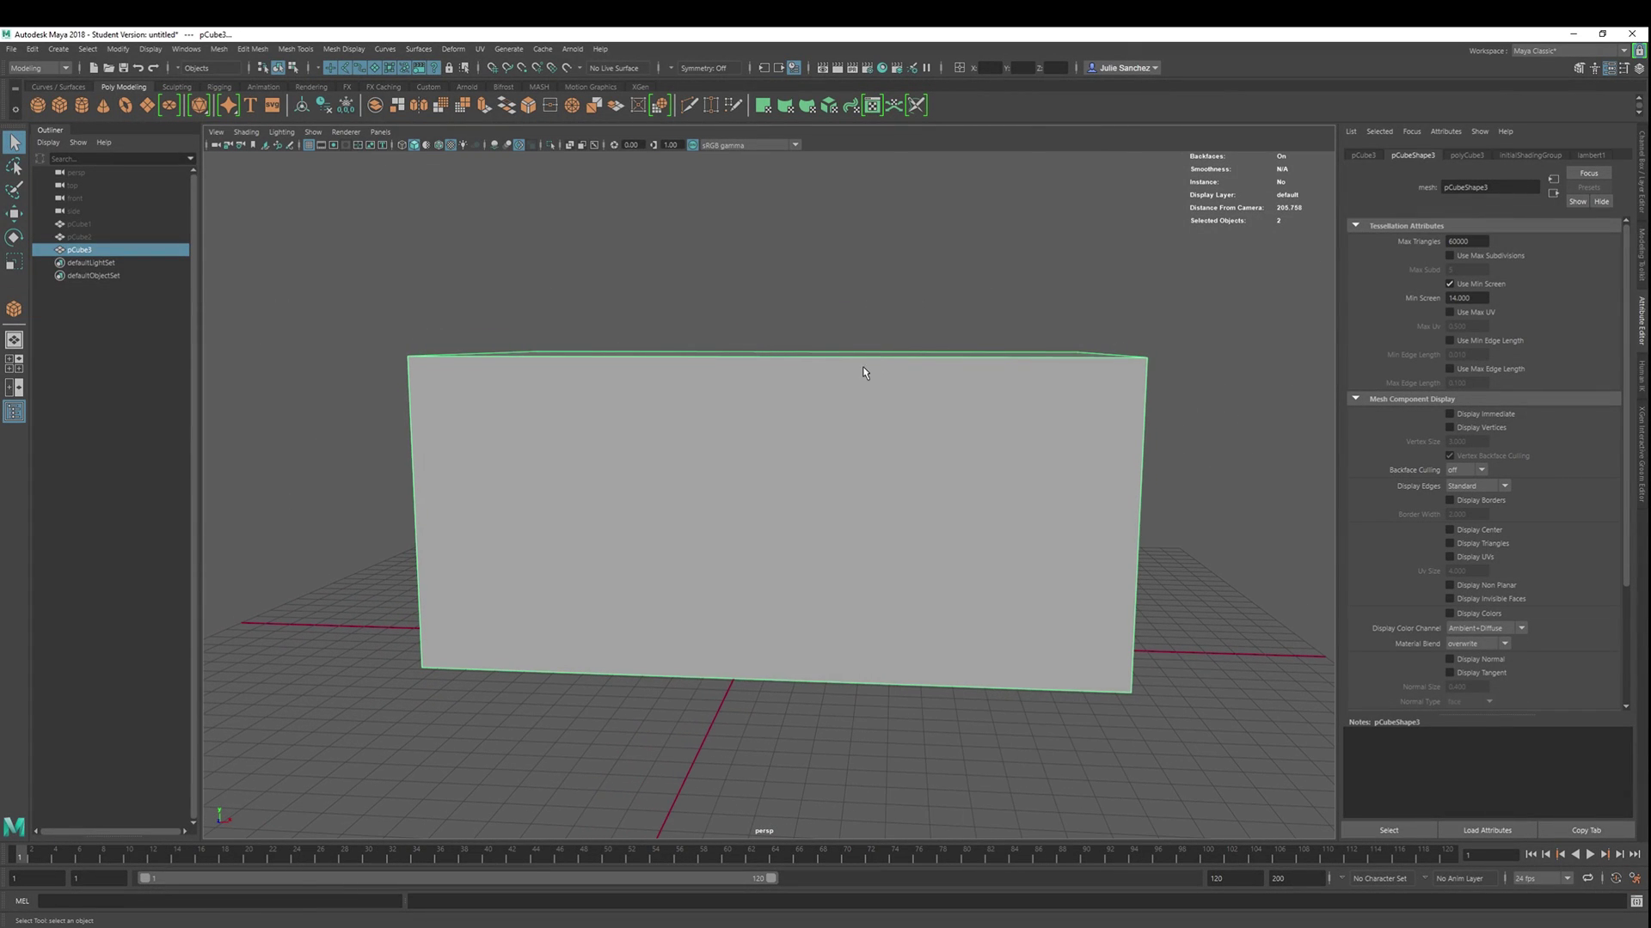
right_click_drag(1201, 365, 1200, 396)
Select the new box's front face, then hide pCube2.
left_click(793, 460)
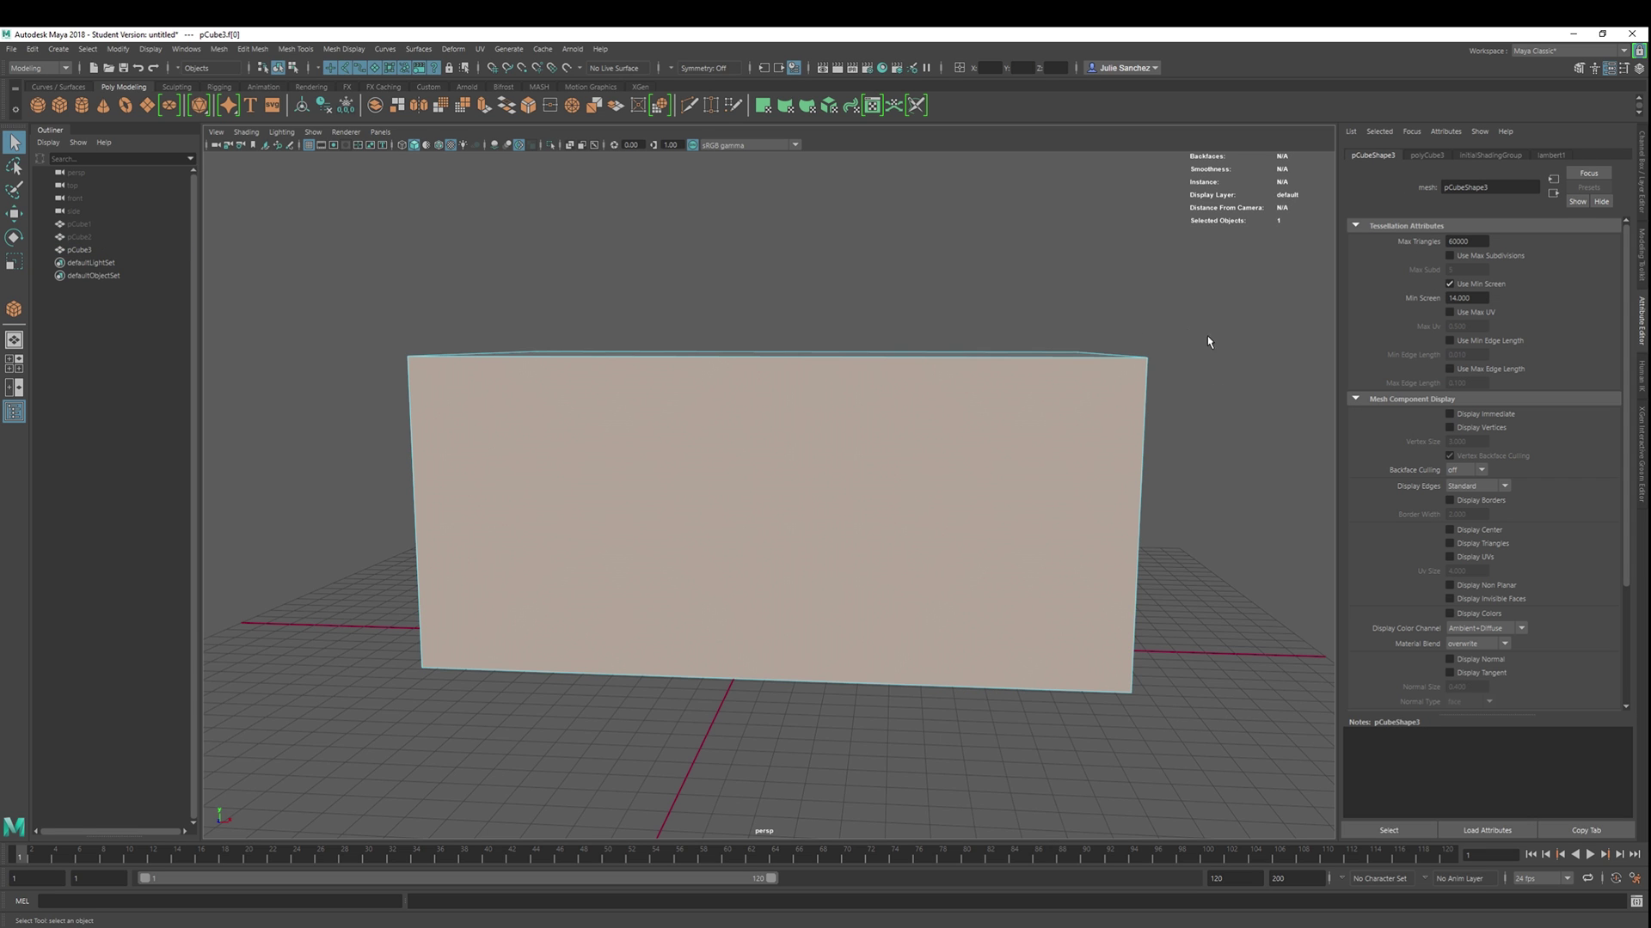
left_click_drag(1207, 395, 1261, 421, "alt")
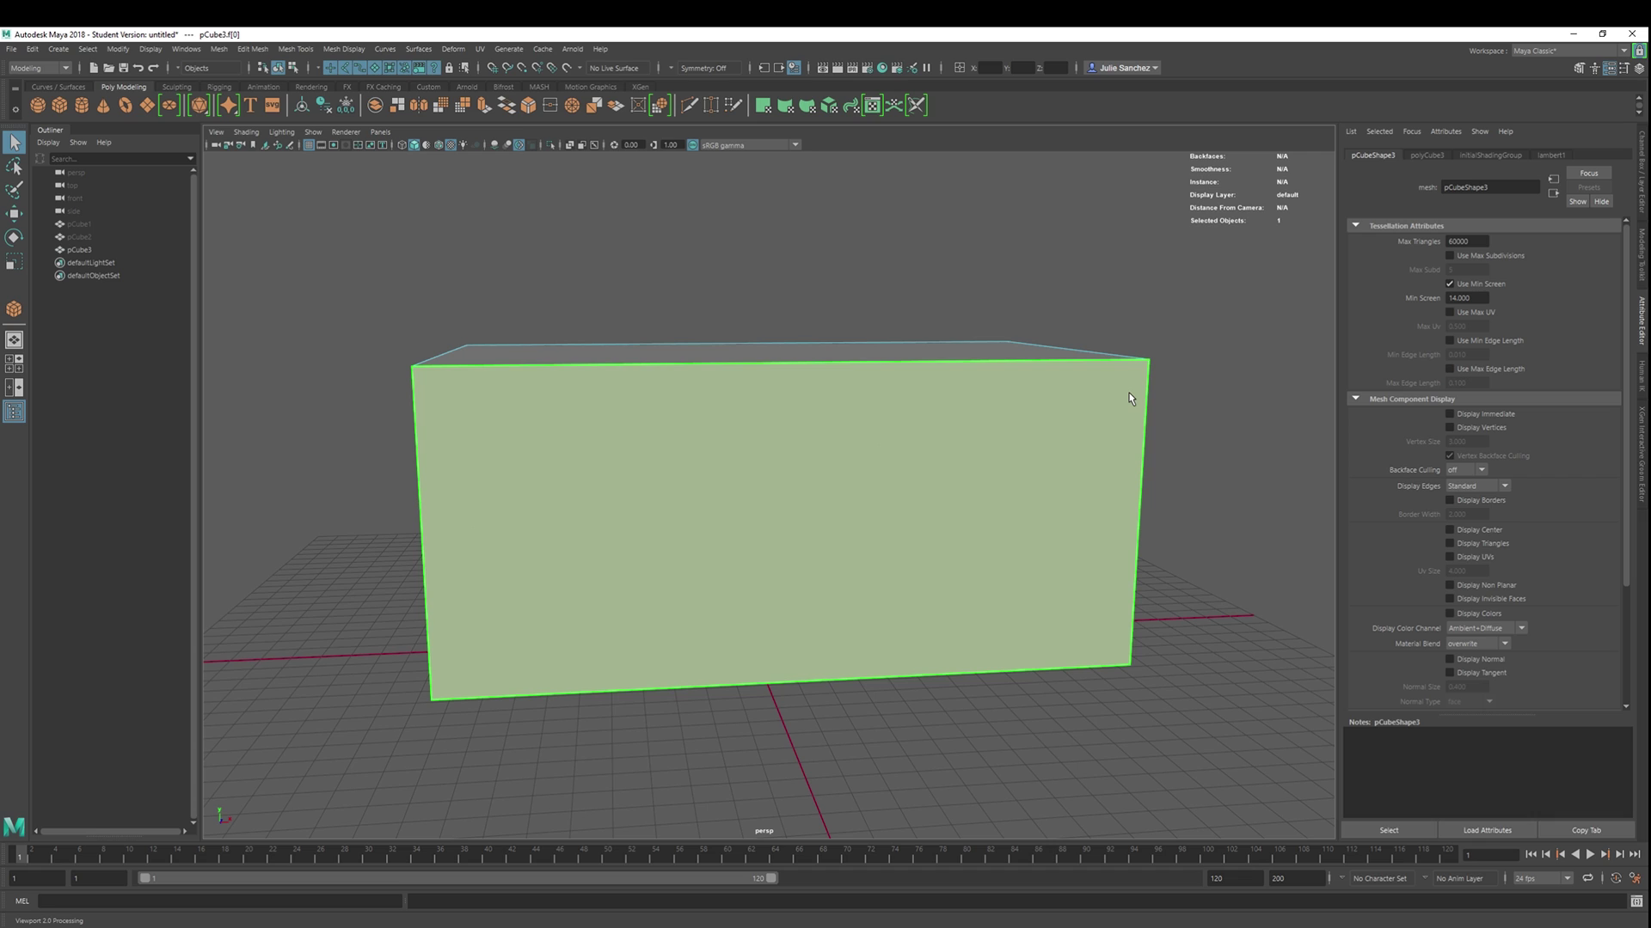
left_click(82, 238)
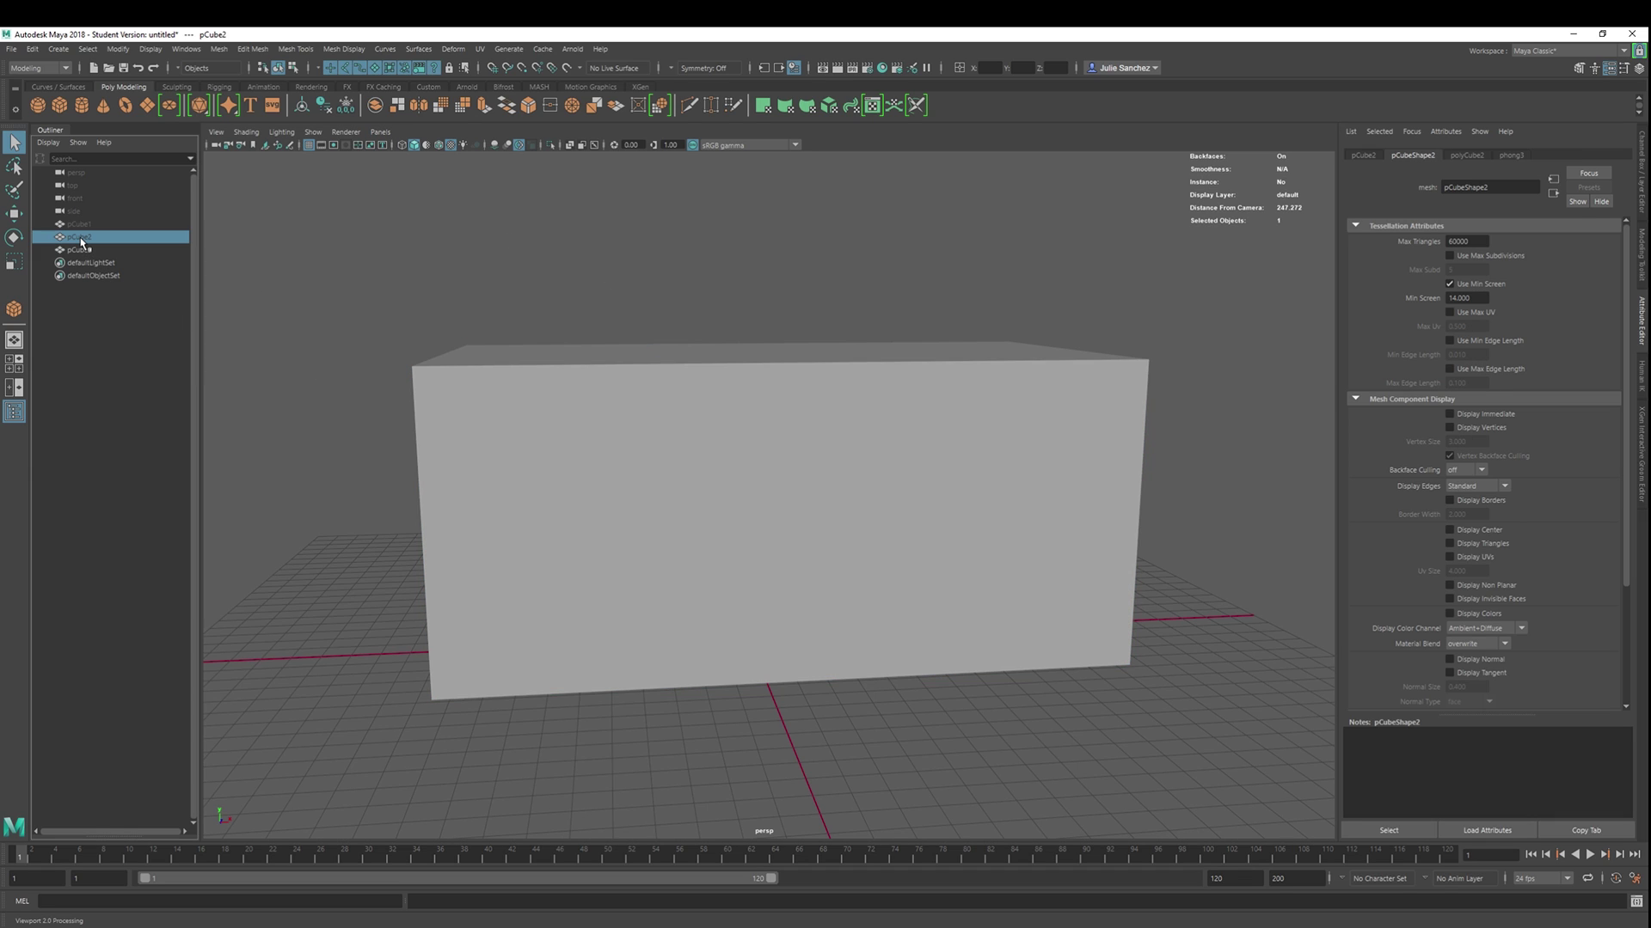
key("ctrl+h")
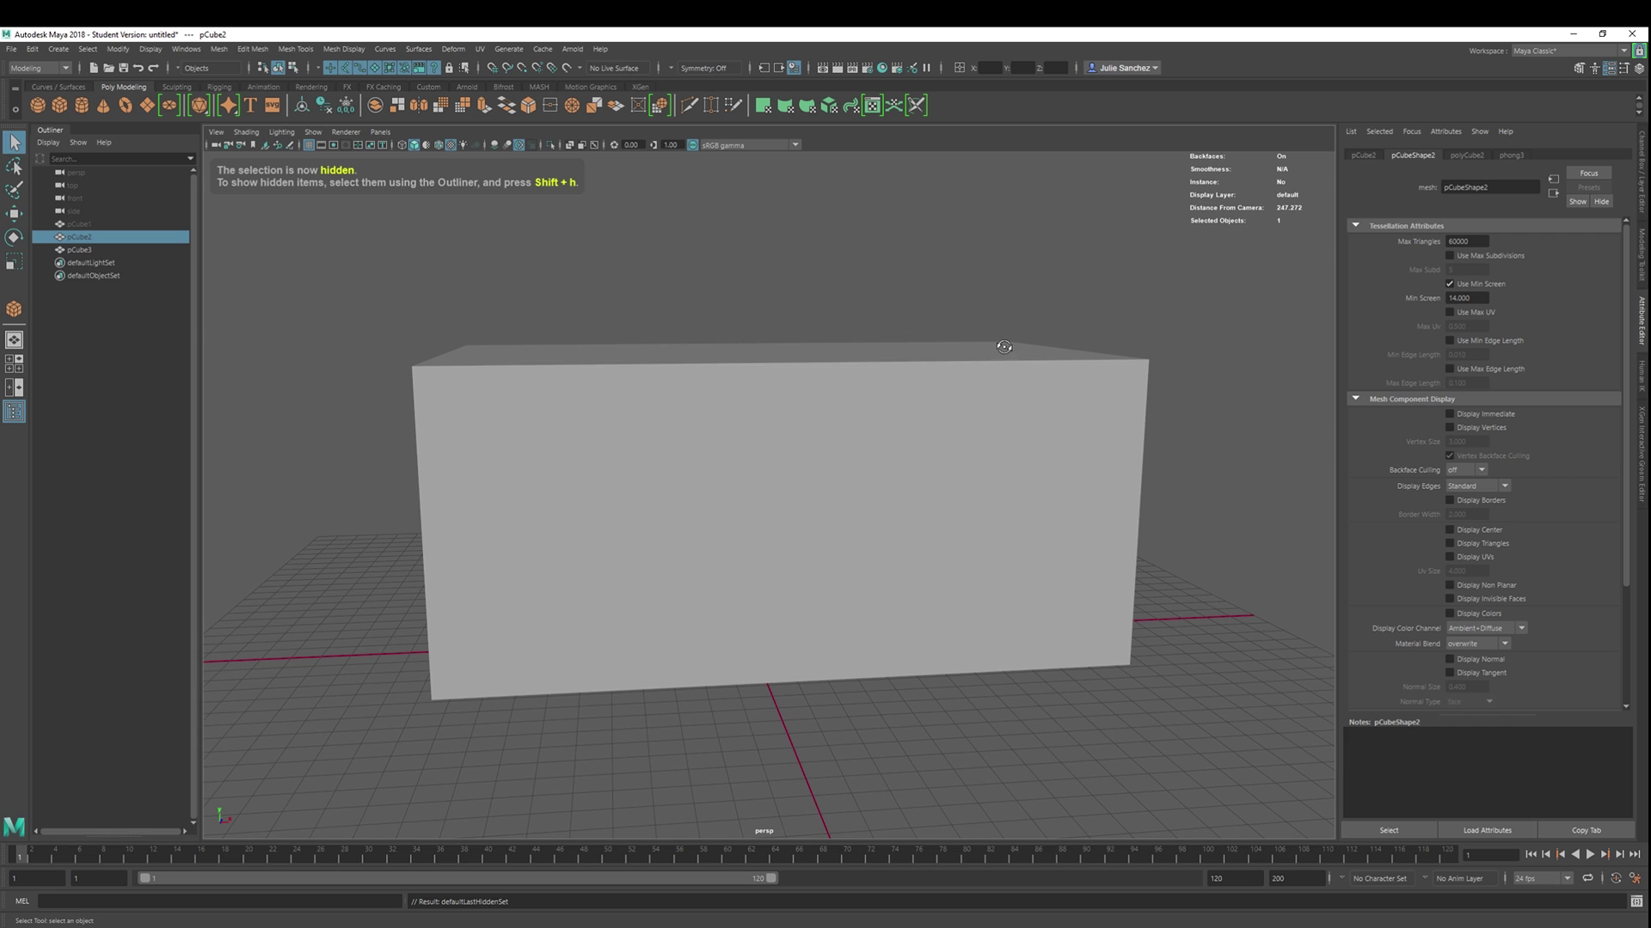
left_click_drag(1001, 348, 961, 378, "alt")
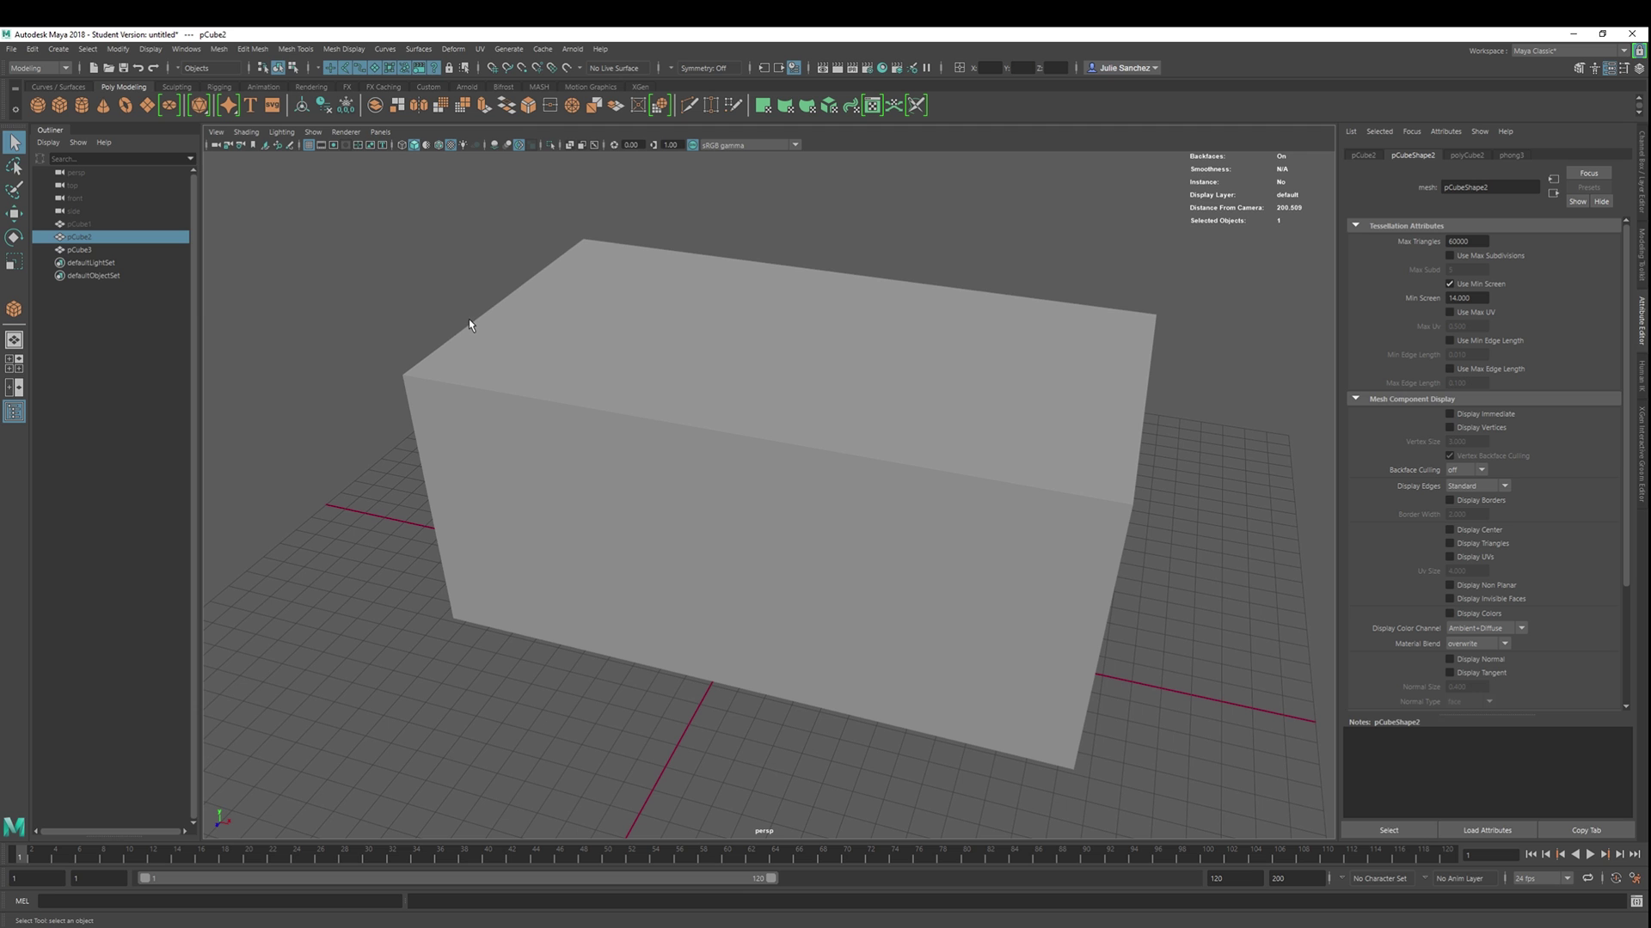
Unhide everything, then hide the grey box pCube3, leaving the purple box visible.
key("ctrl+shift+h")
mouse_move(888, 475)
left_mouse_down("alt")
mouse_move(877, 446)
mouse_move(807, 442)
mouse_move(899, 445)
left_mouse_up("alt")
left_click(762, 479)
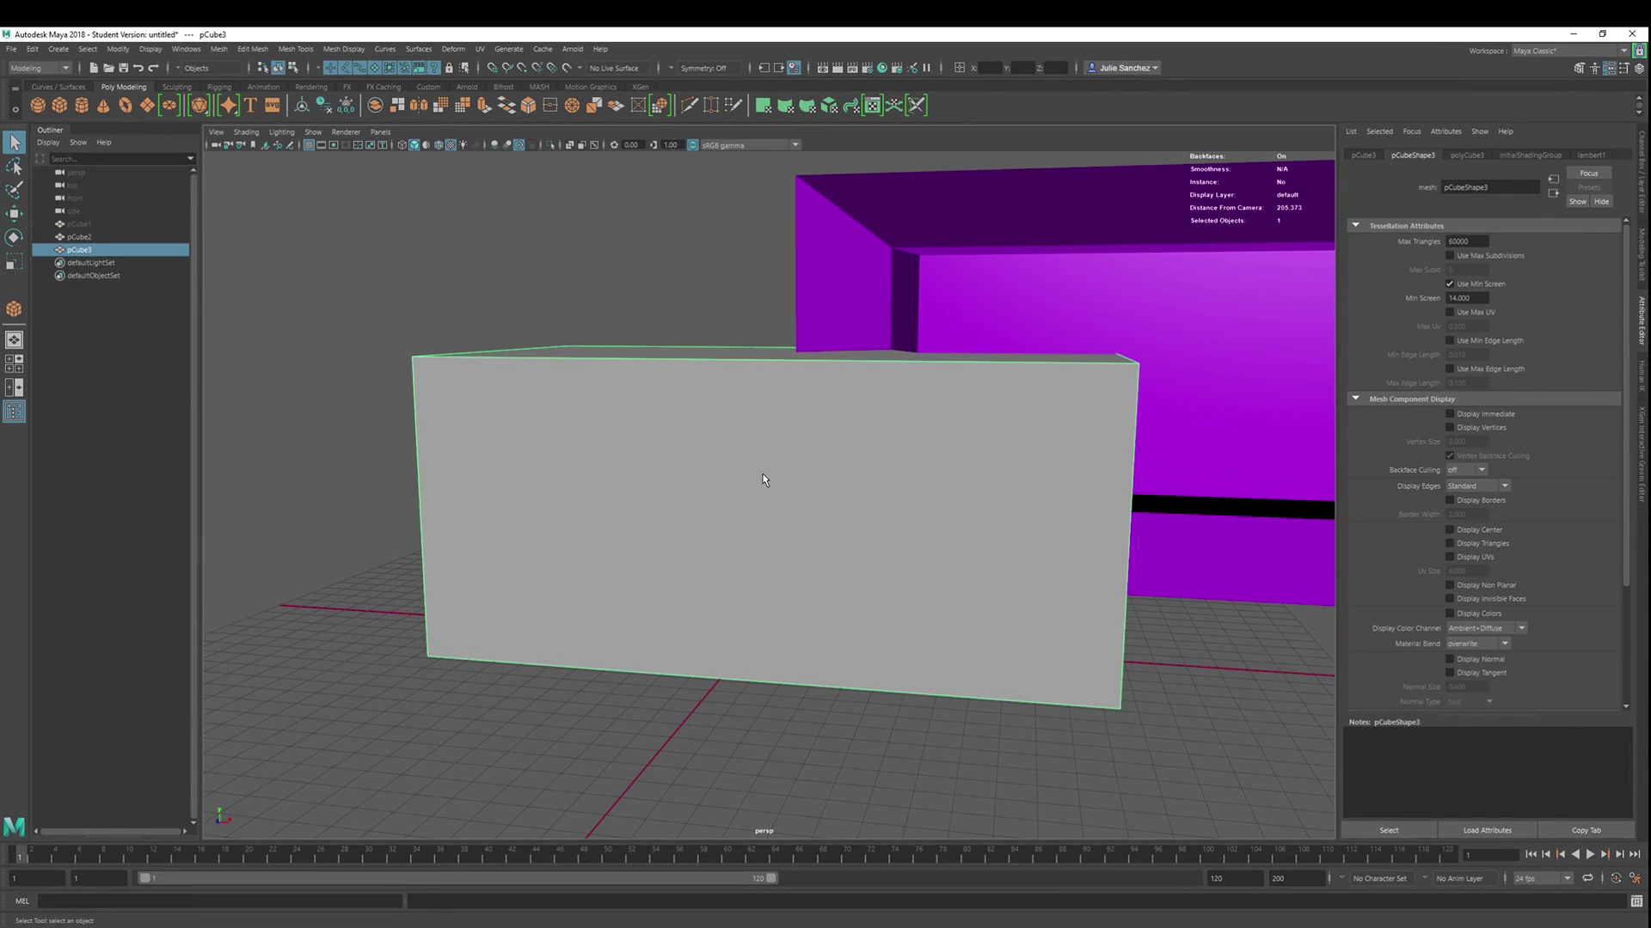
key("ctrl+h")
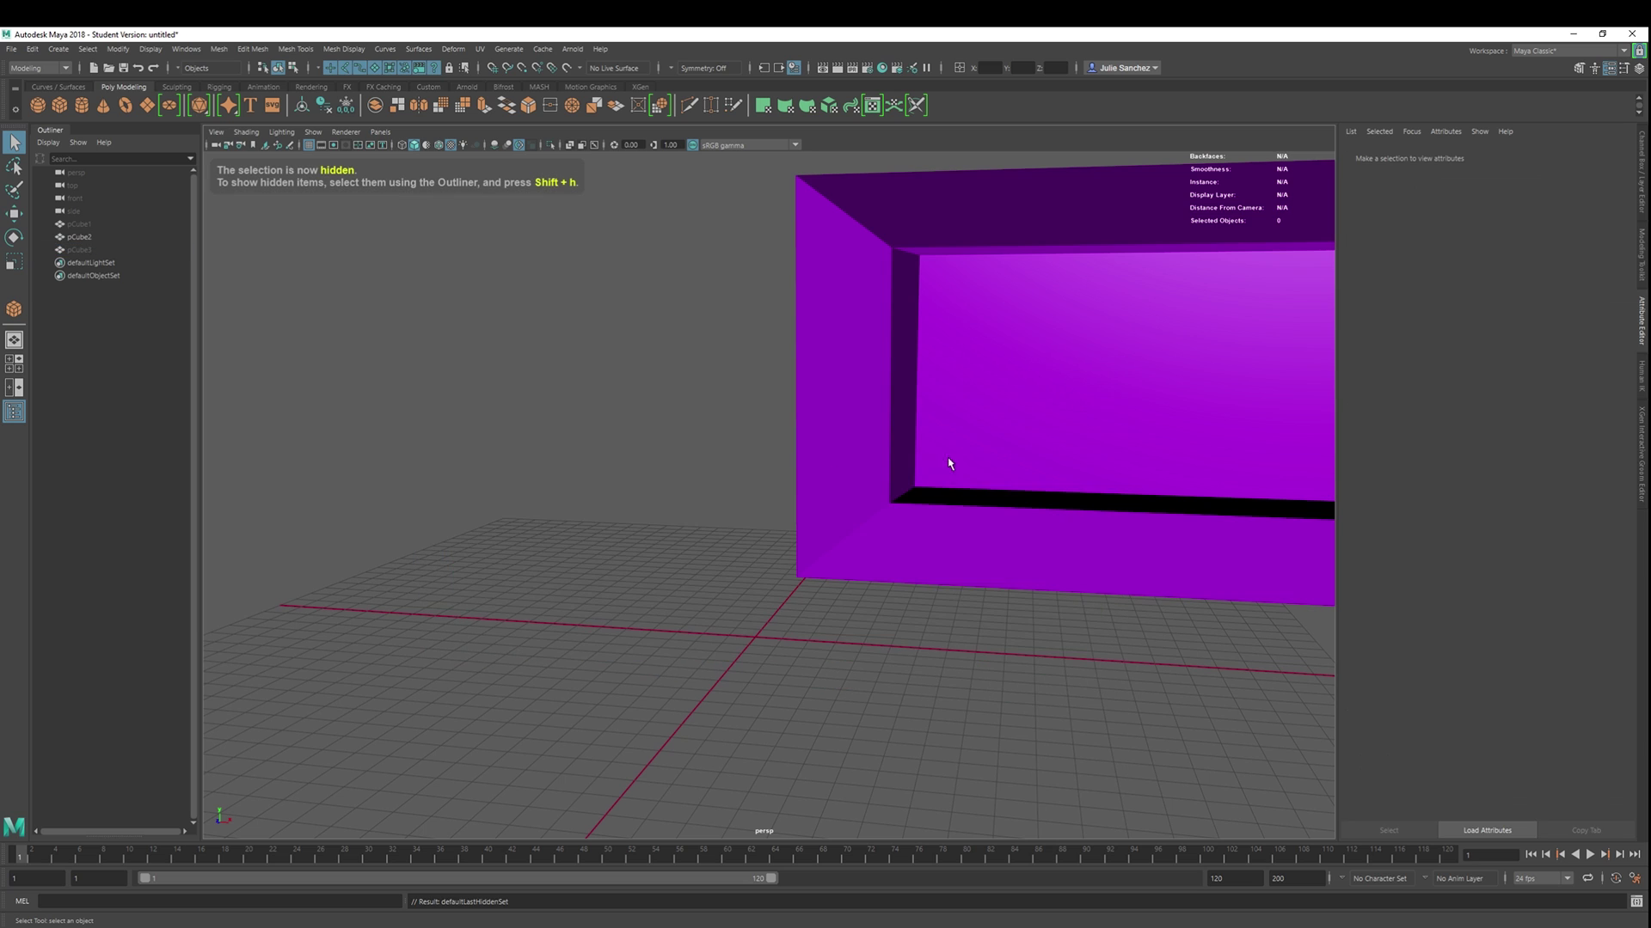
left_click_drag(1030, 538, 1125, 505, "alt")
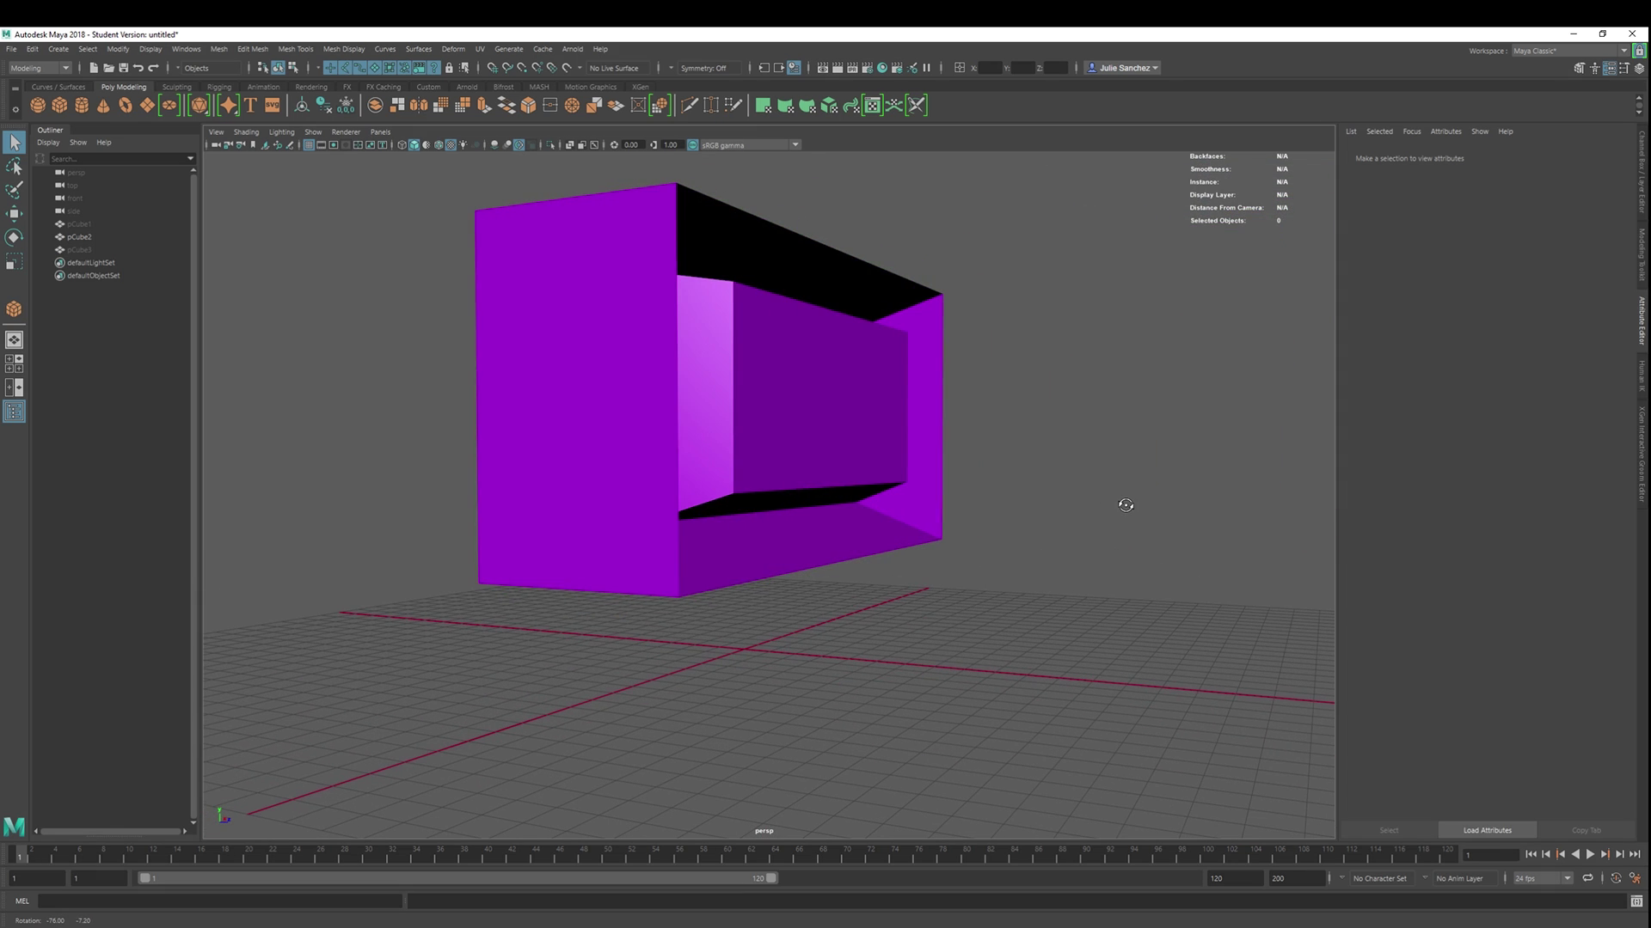
Hide the purple box pCube2 and select the hidden grey box pCube3 in the Outliner.
left_click_drag(792, 435, 1120, 595, "alt")
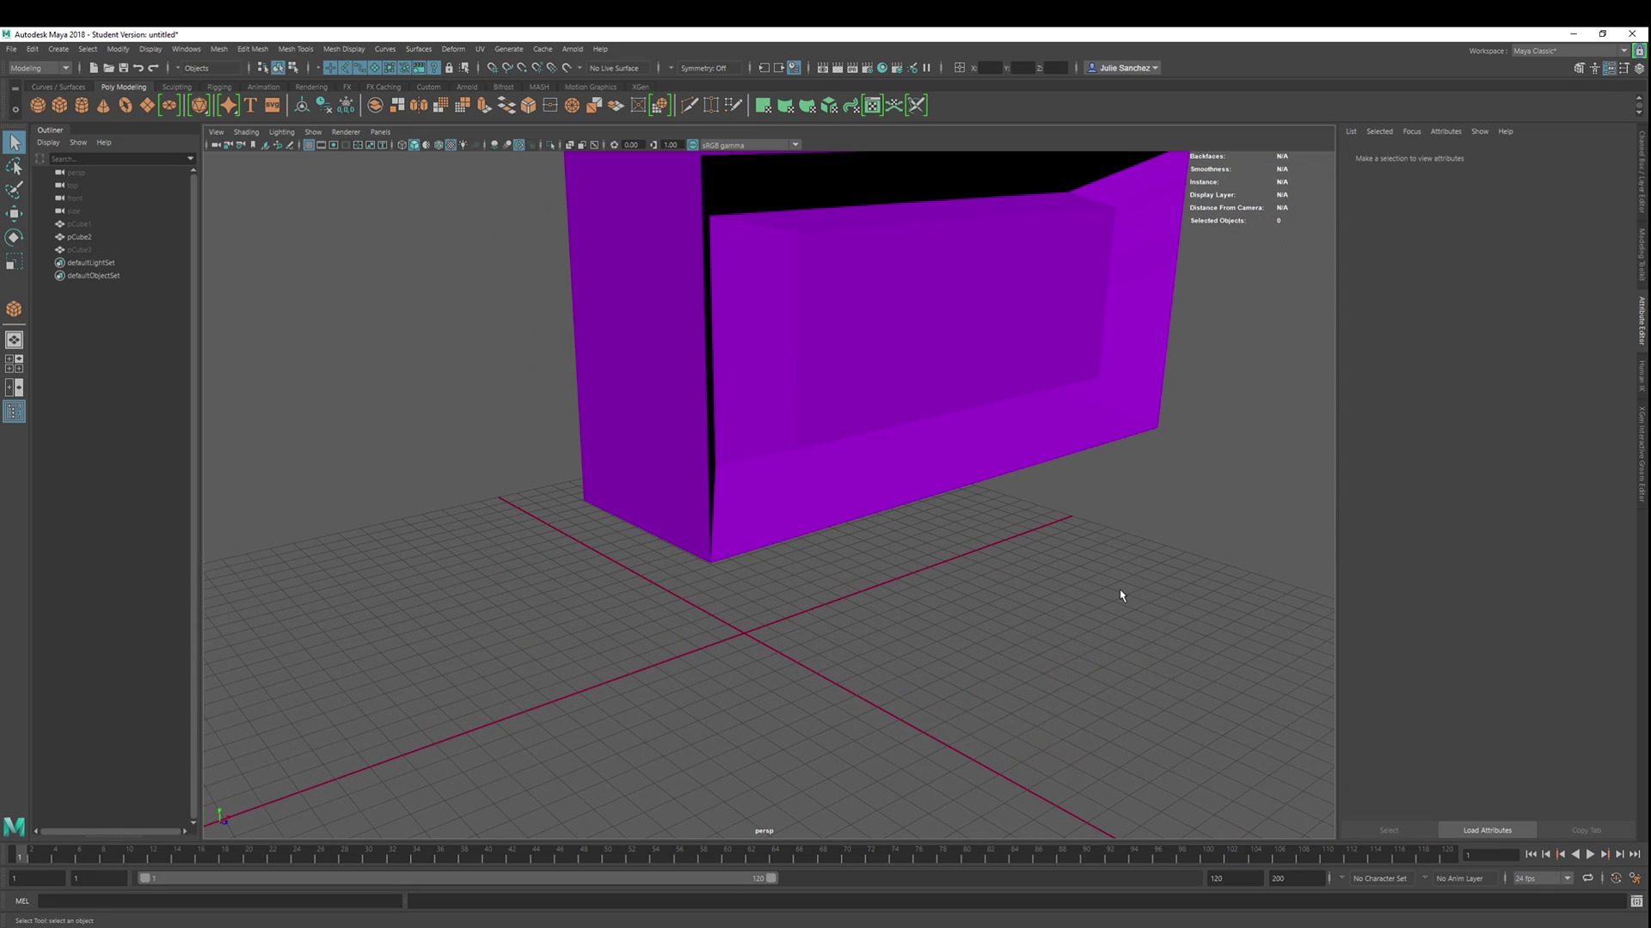
left_click(712, 386)
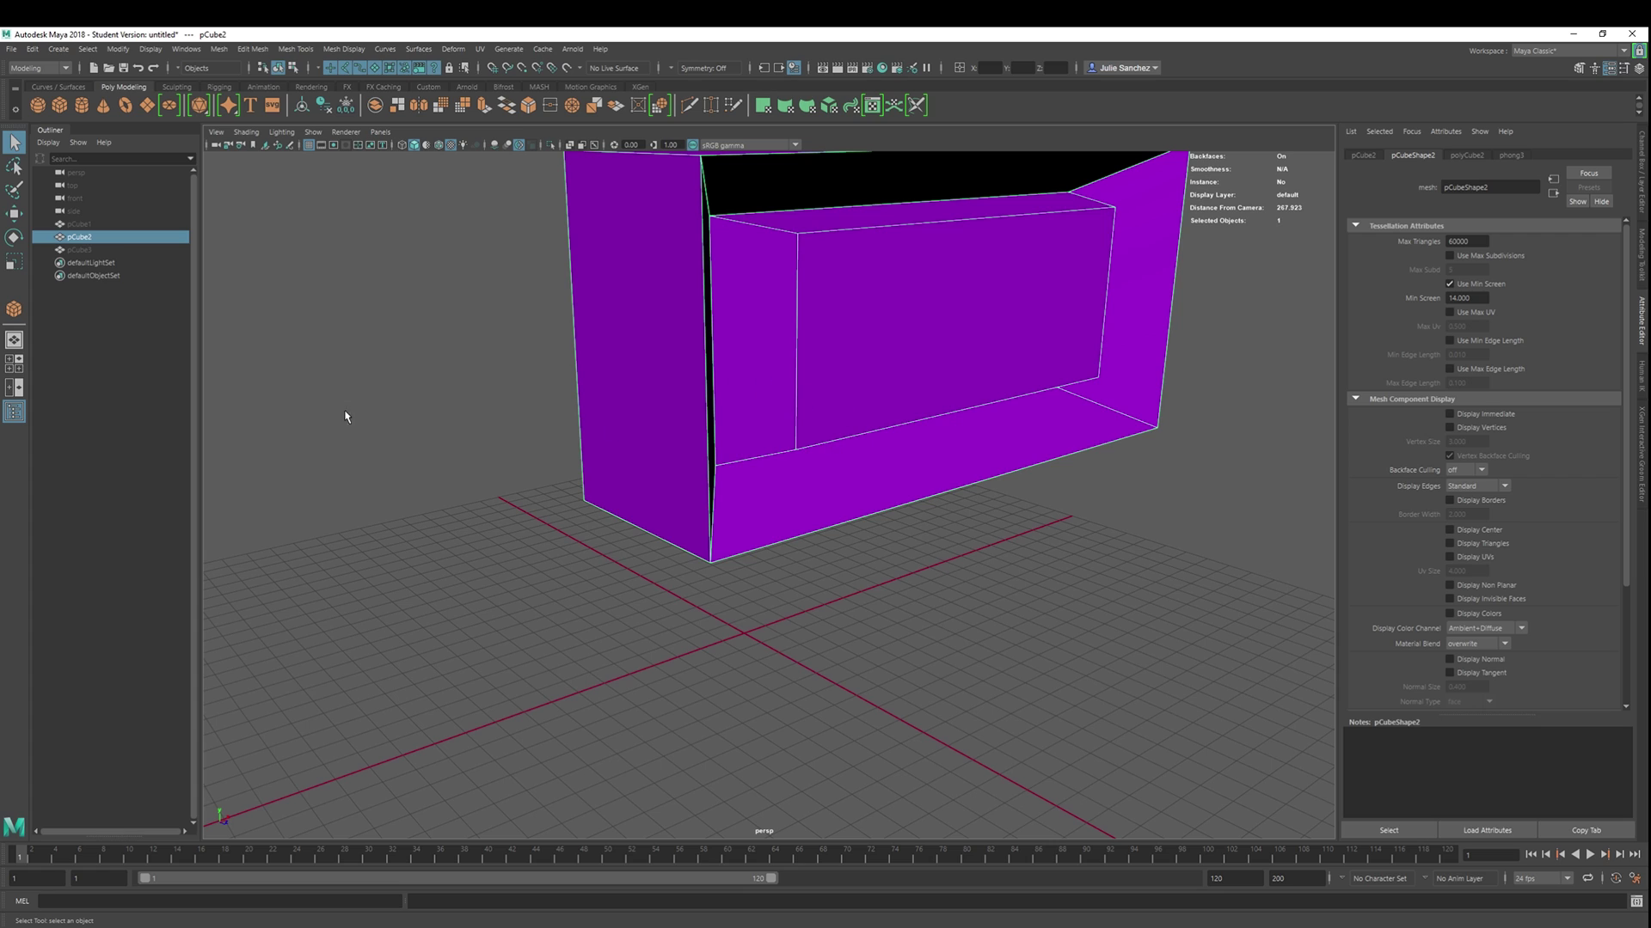
key("ctrl+h")
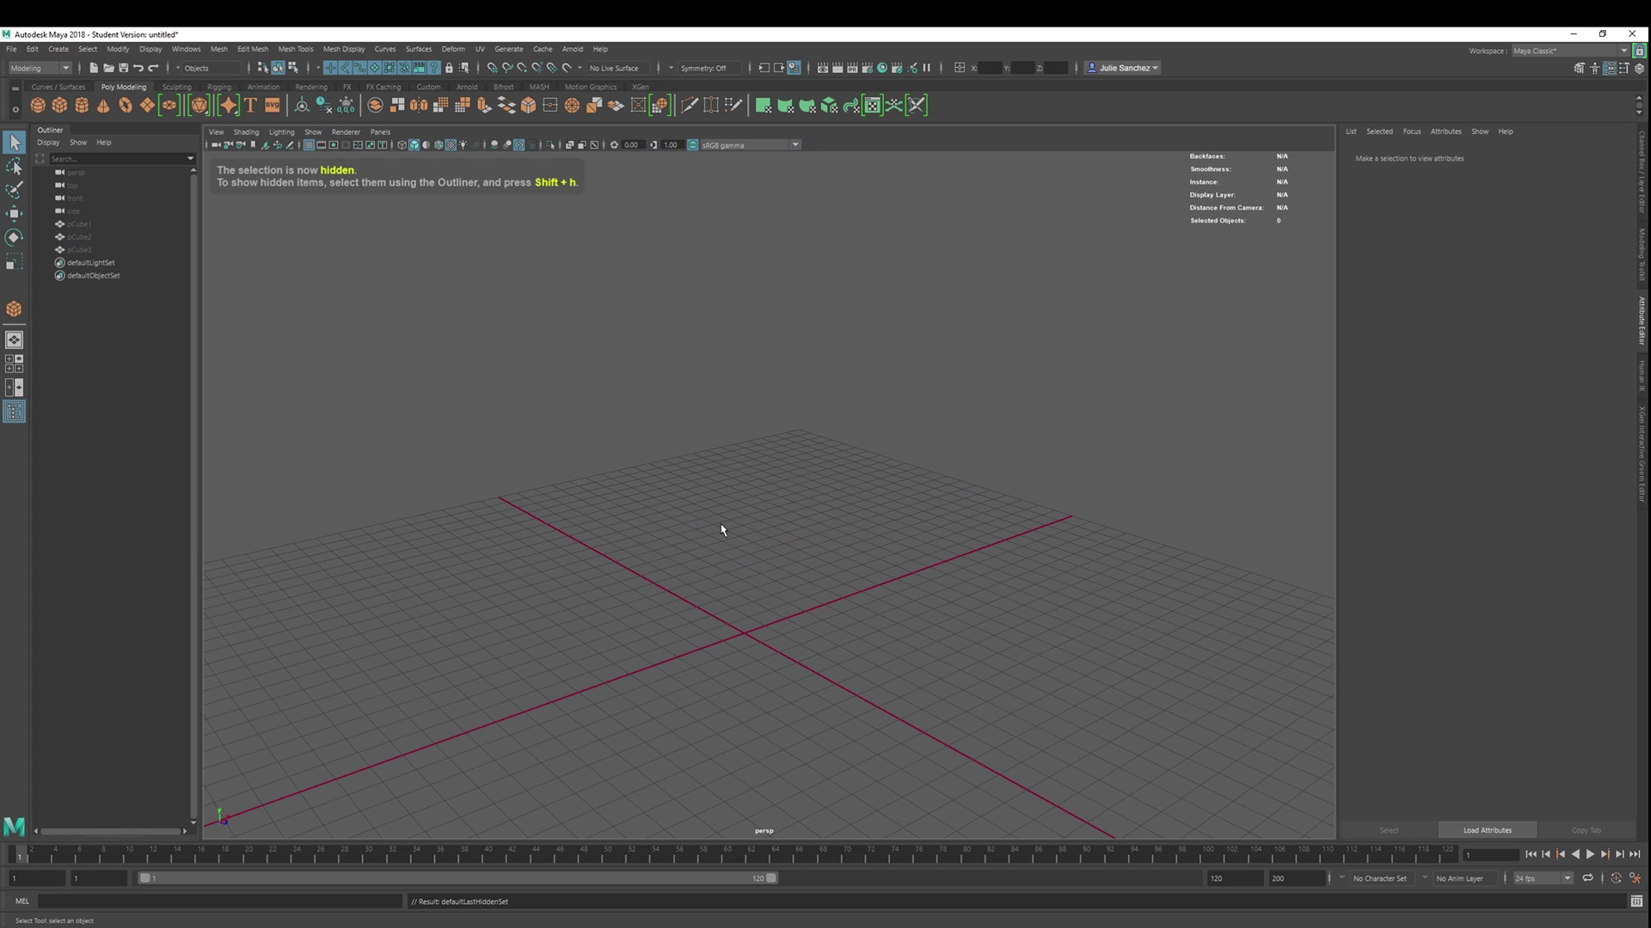
left_click(84, 226)
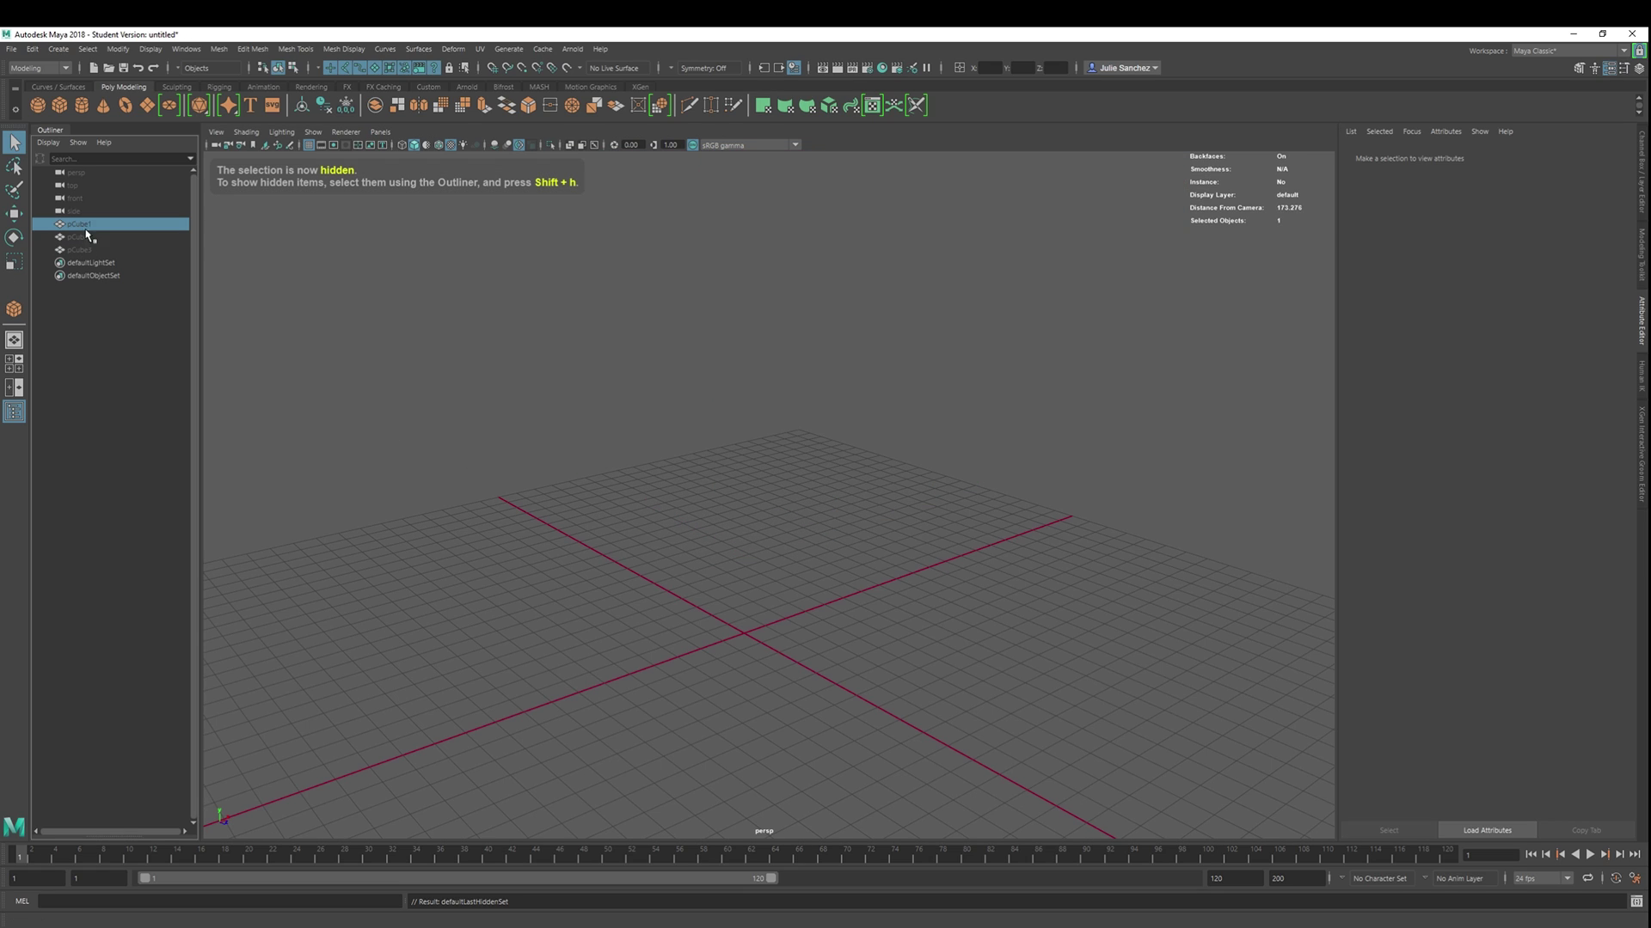
left_click(90, 263)
left_click(89, 251)
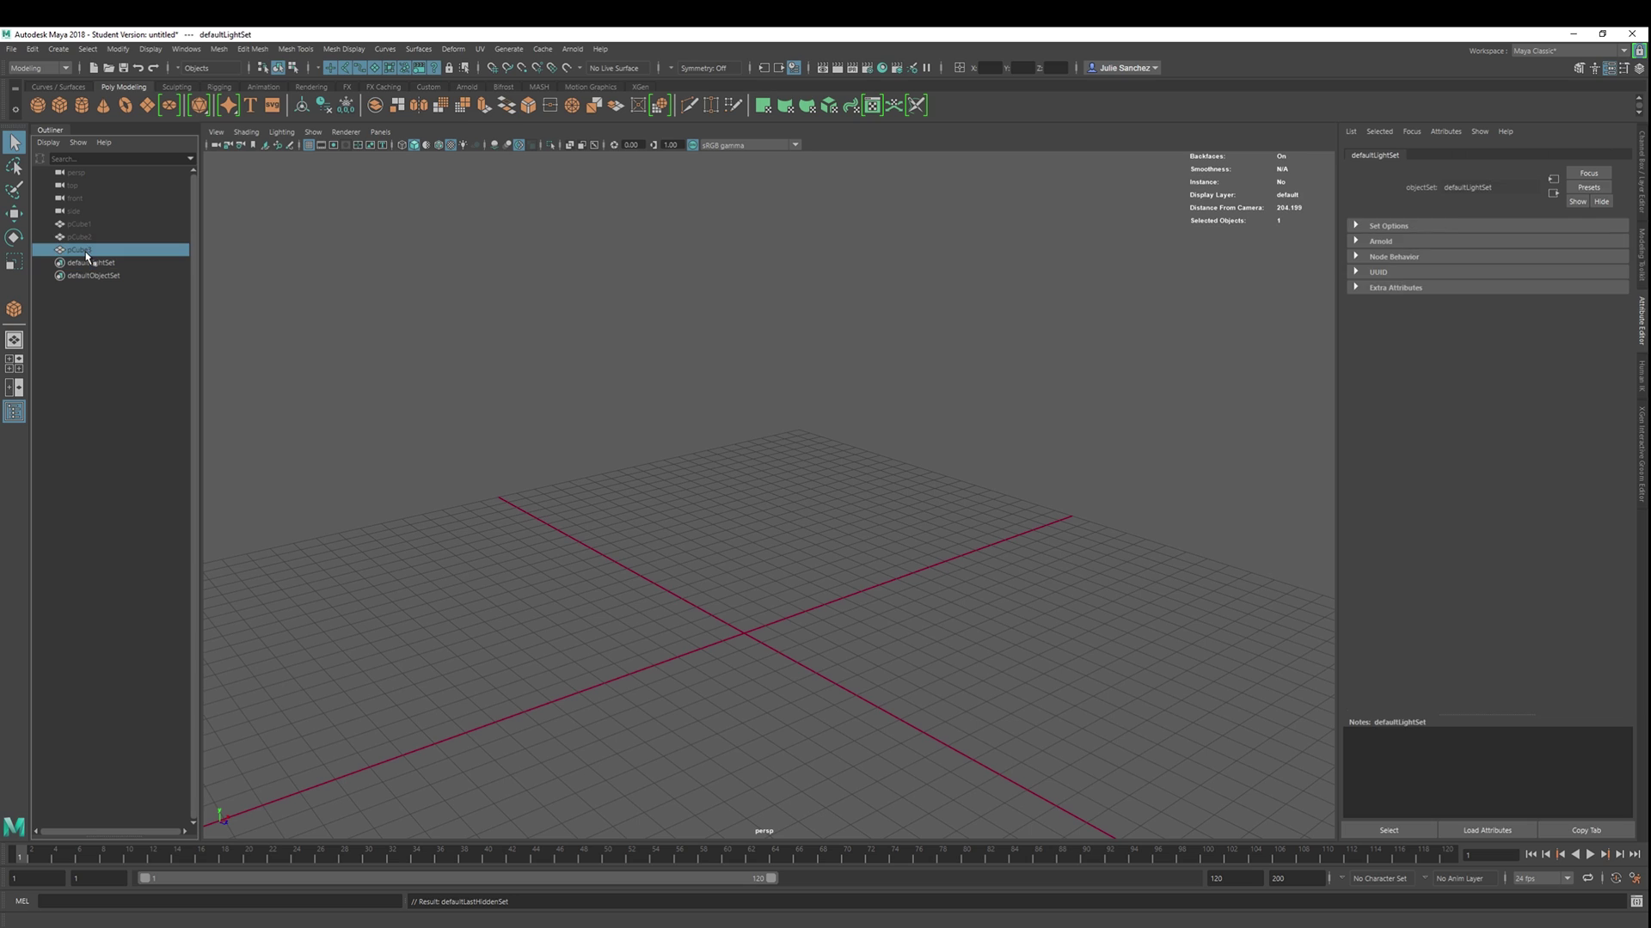
Unhide pCube3, extrude its front face and scale it to 0.820 by 0.770.
key("ctrl+shift+h")
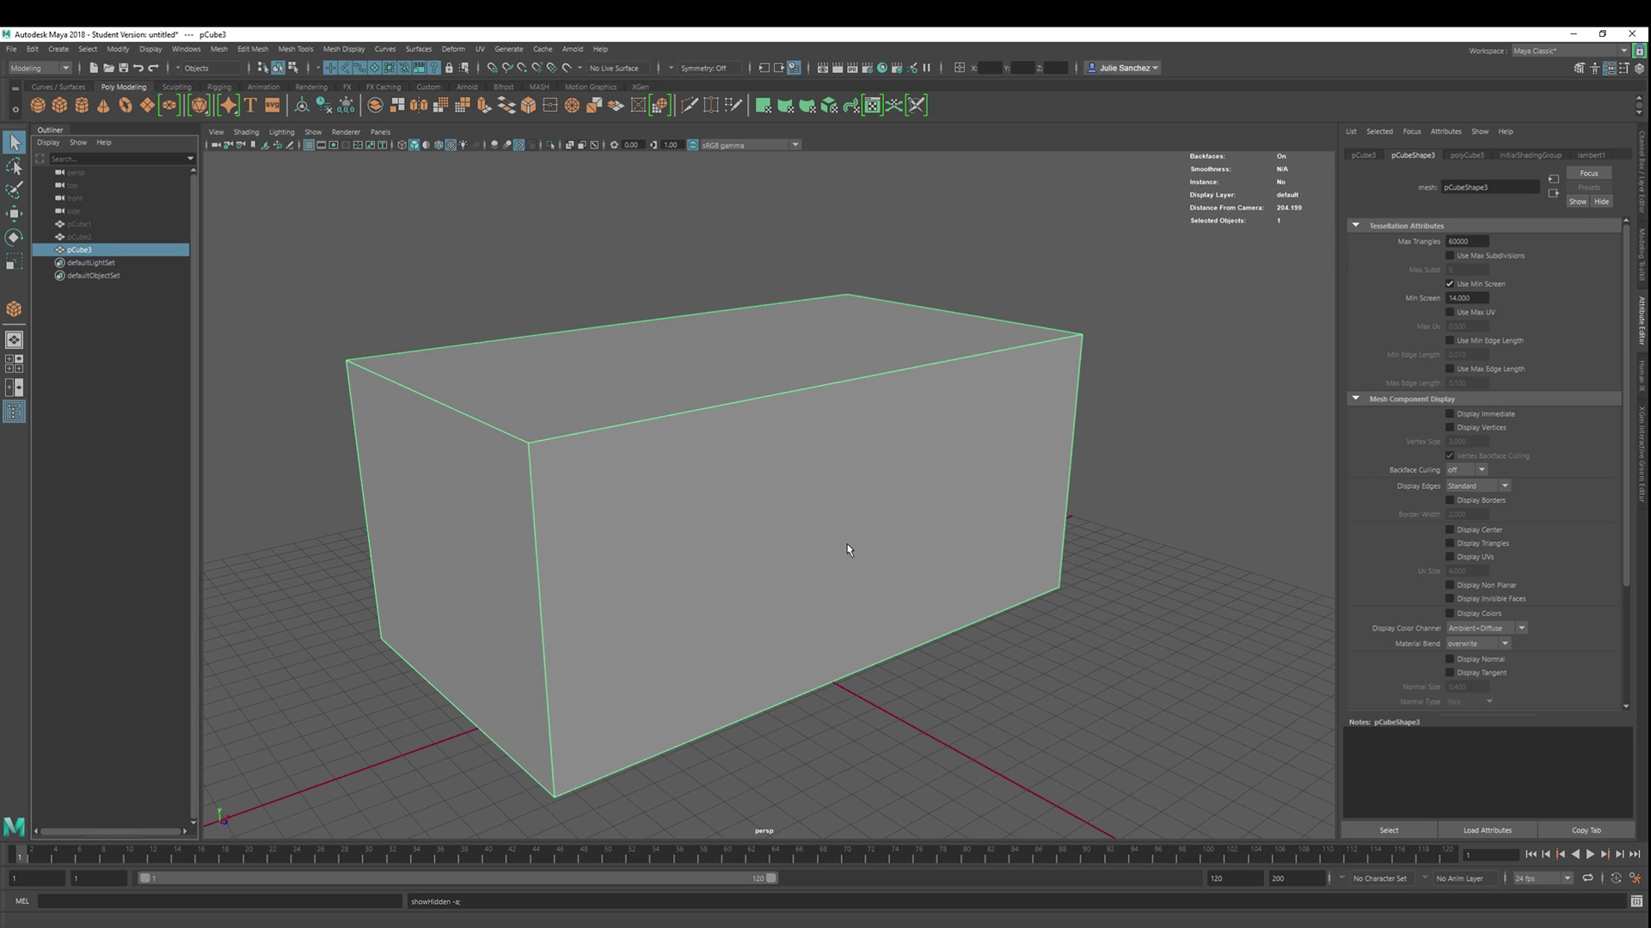
right_click_drag(1143, 493, 1050, 510)
left_click(831, 524)
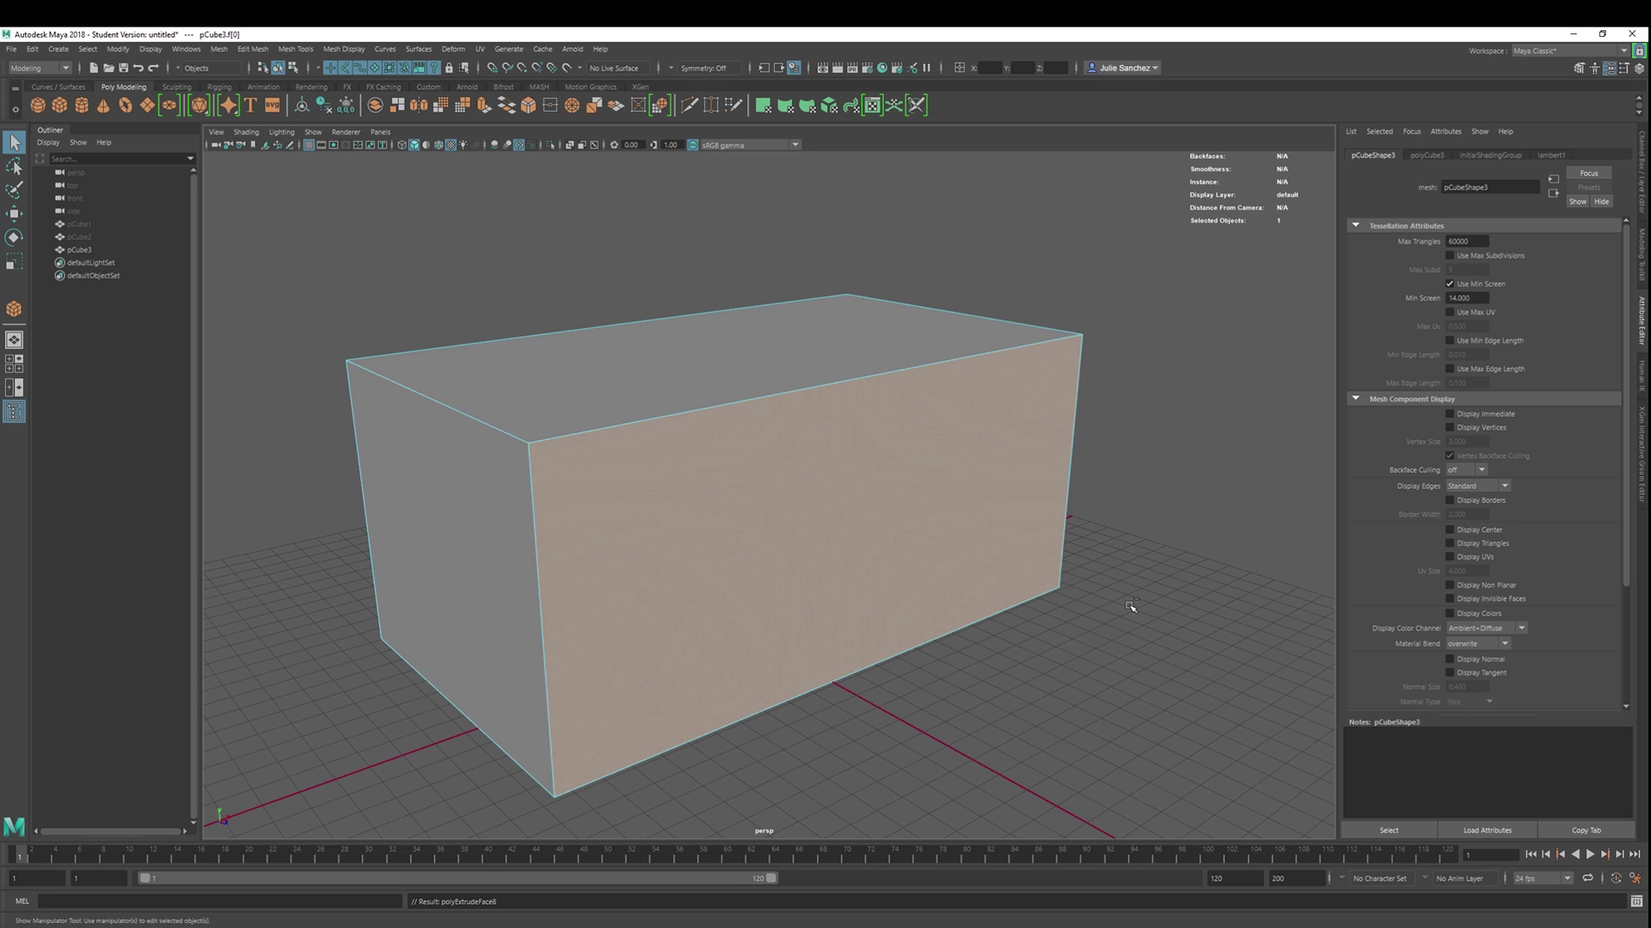
key("ctrl+e")
left_click_drag(932, 509, 913, 513)
left_click_drag(859, 421, 859, 449)
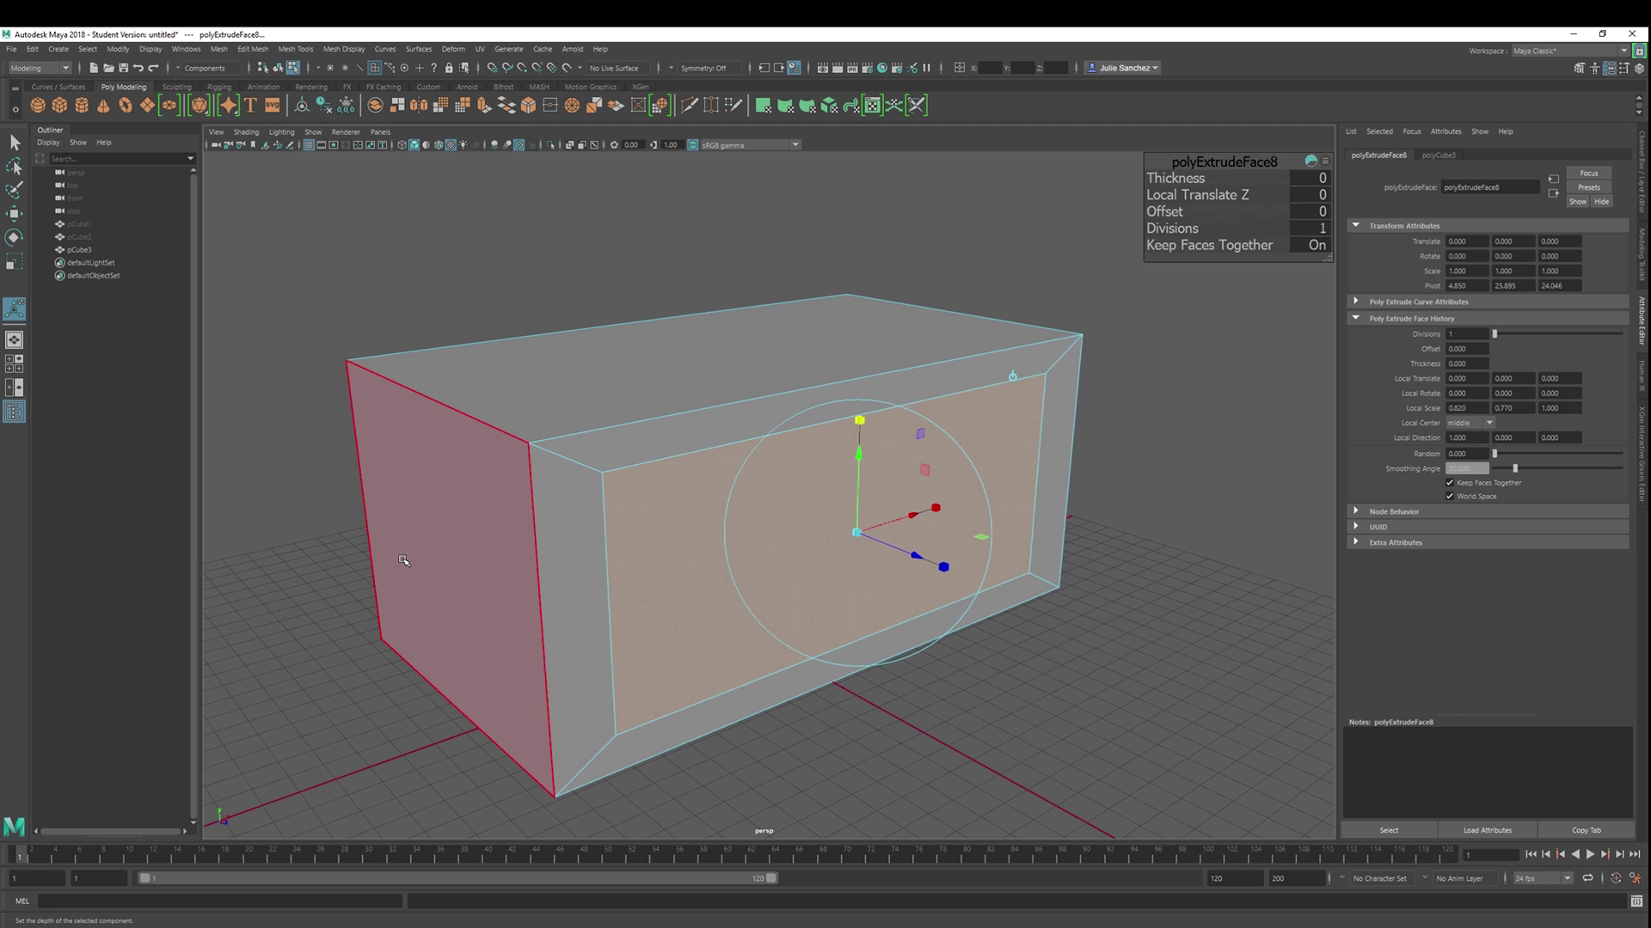
Settle the inset face nearly flush at about -0.115 Z and start a new extrusion.
mouse_move(402, 561)
left_mouse_down("alt")
mouse_move(479, 547)
mouse_move(332, 545)
mouse_move(372, 559)
left_mouse_up("alt")
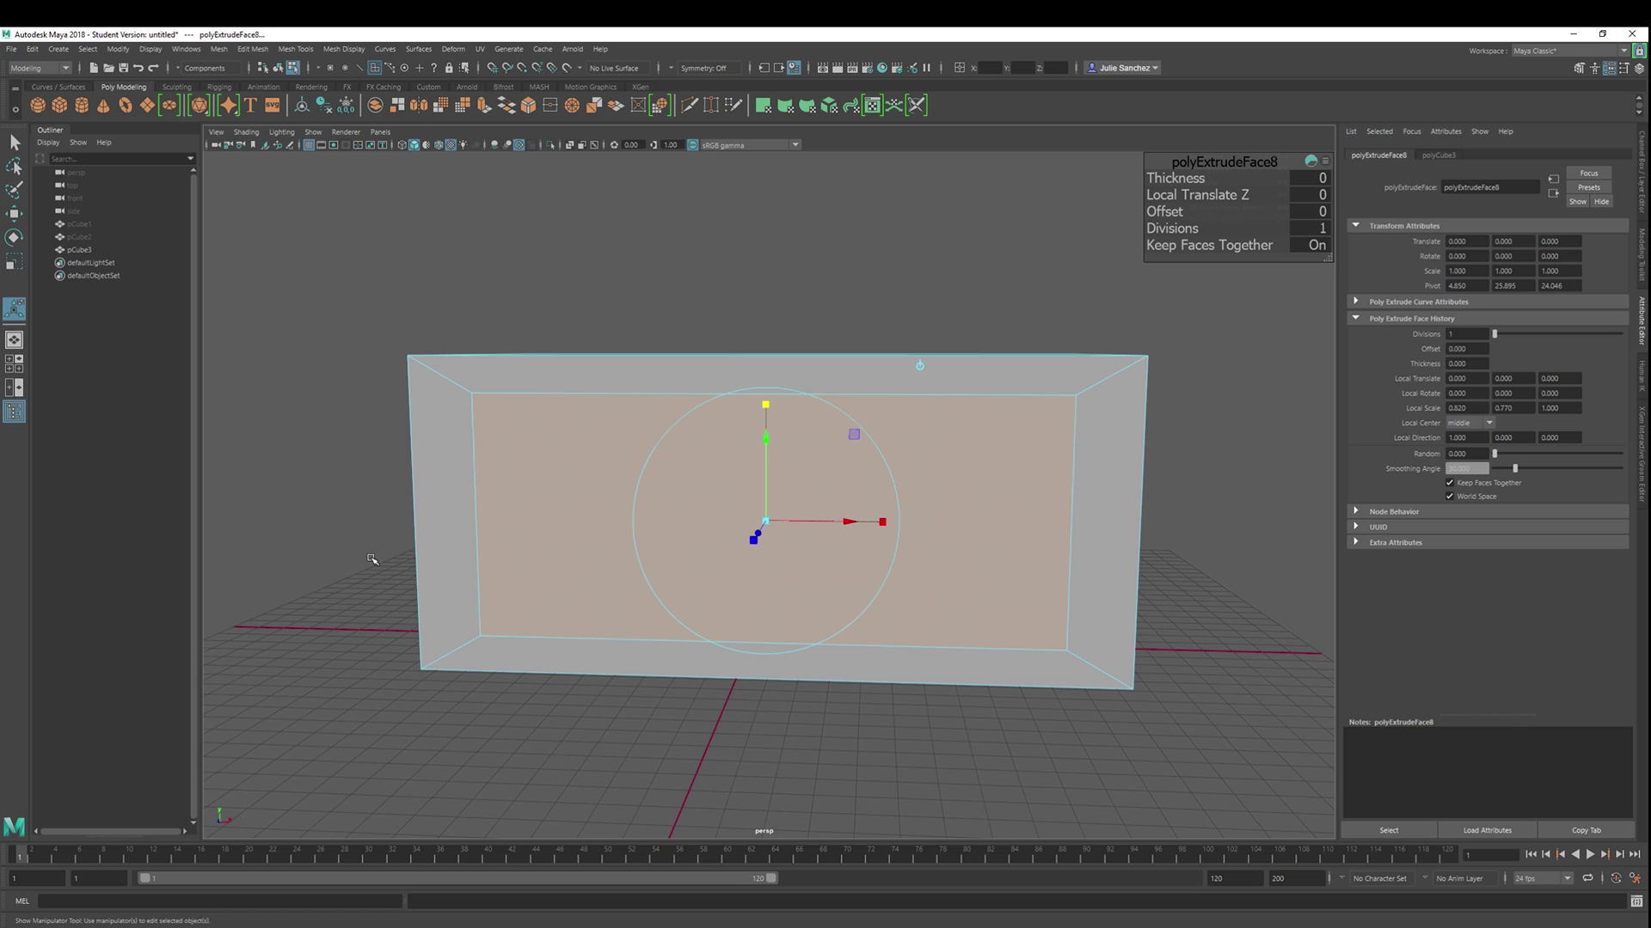
left_click_drag(1255, 604, 1135, 593, "alt")
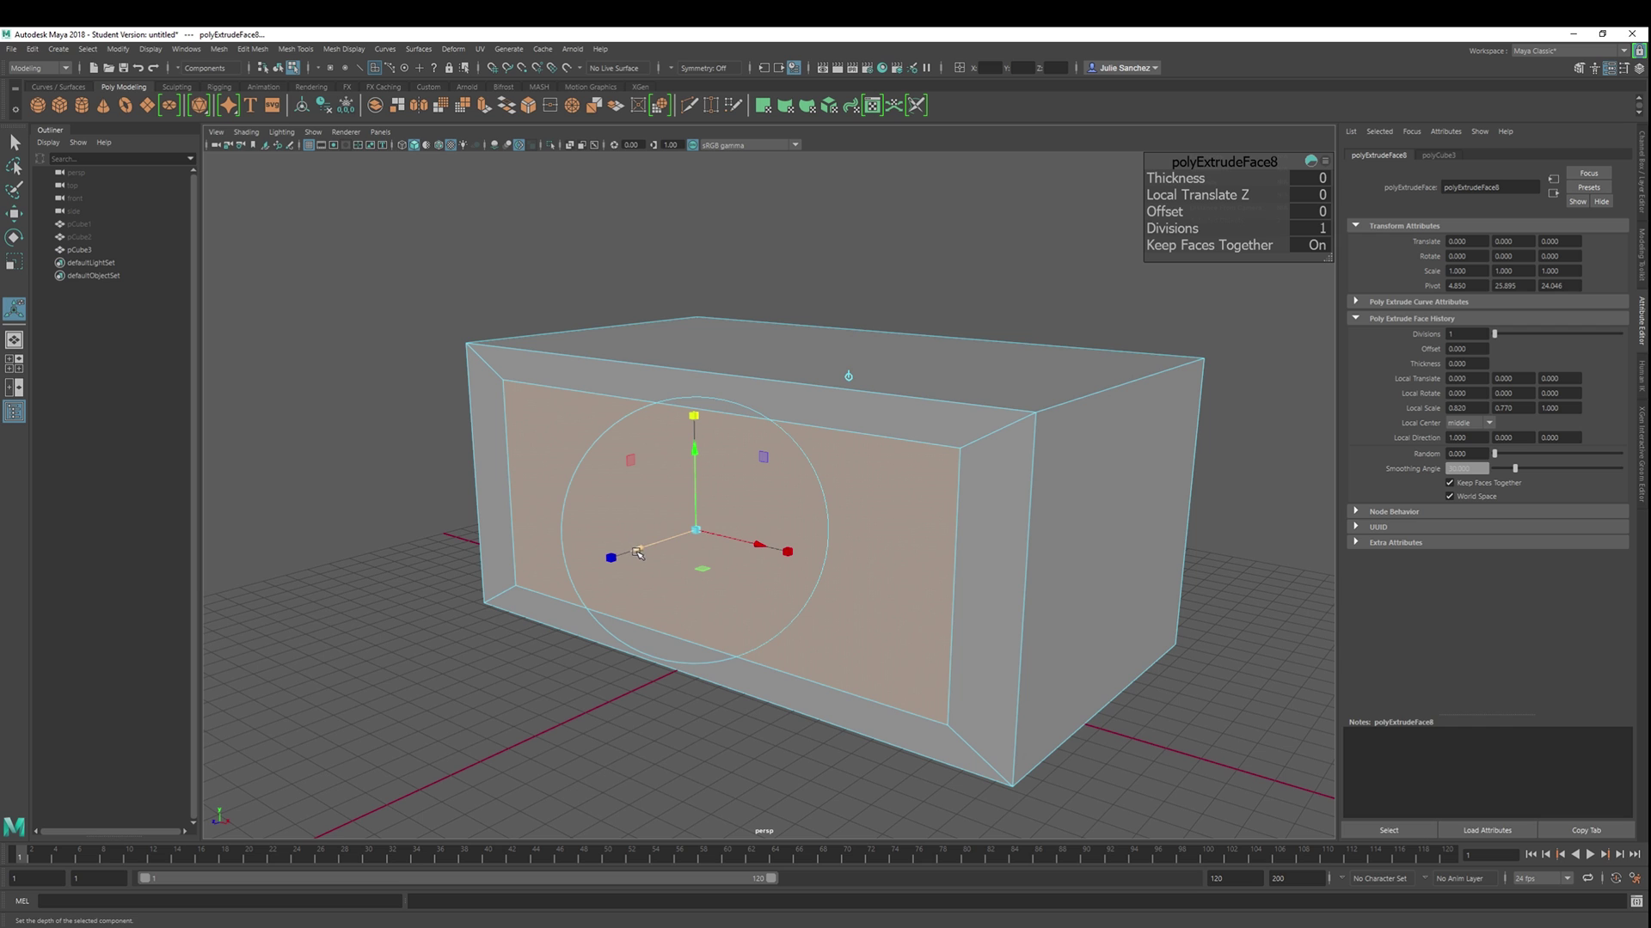
left_click_drag(637, 546, 571, 509)
left_click_drag(430, 394, 531, 408, "alt")
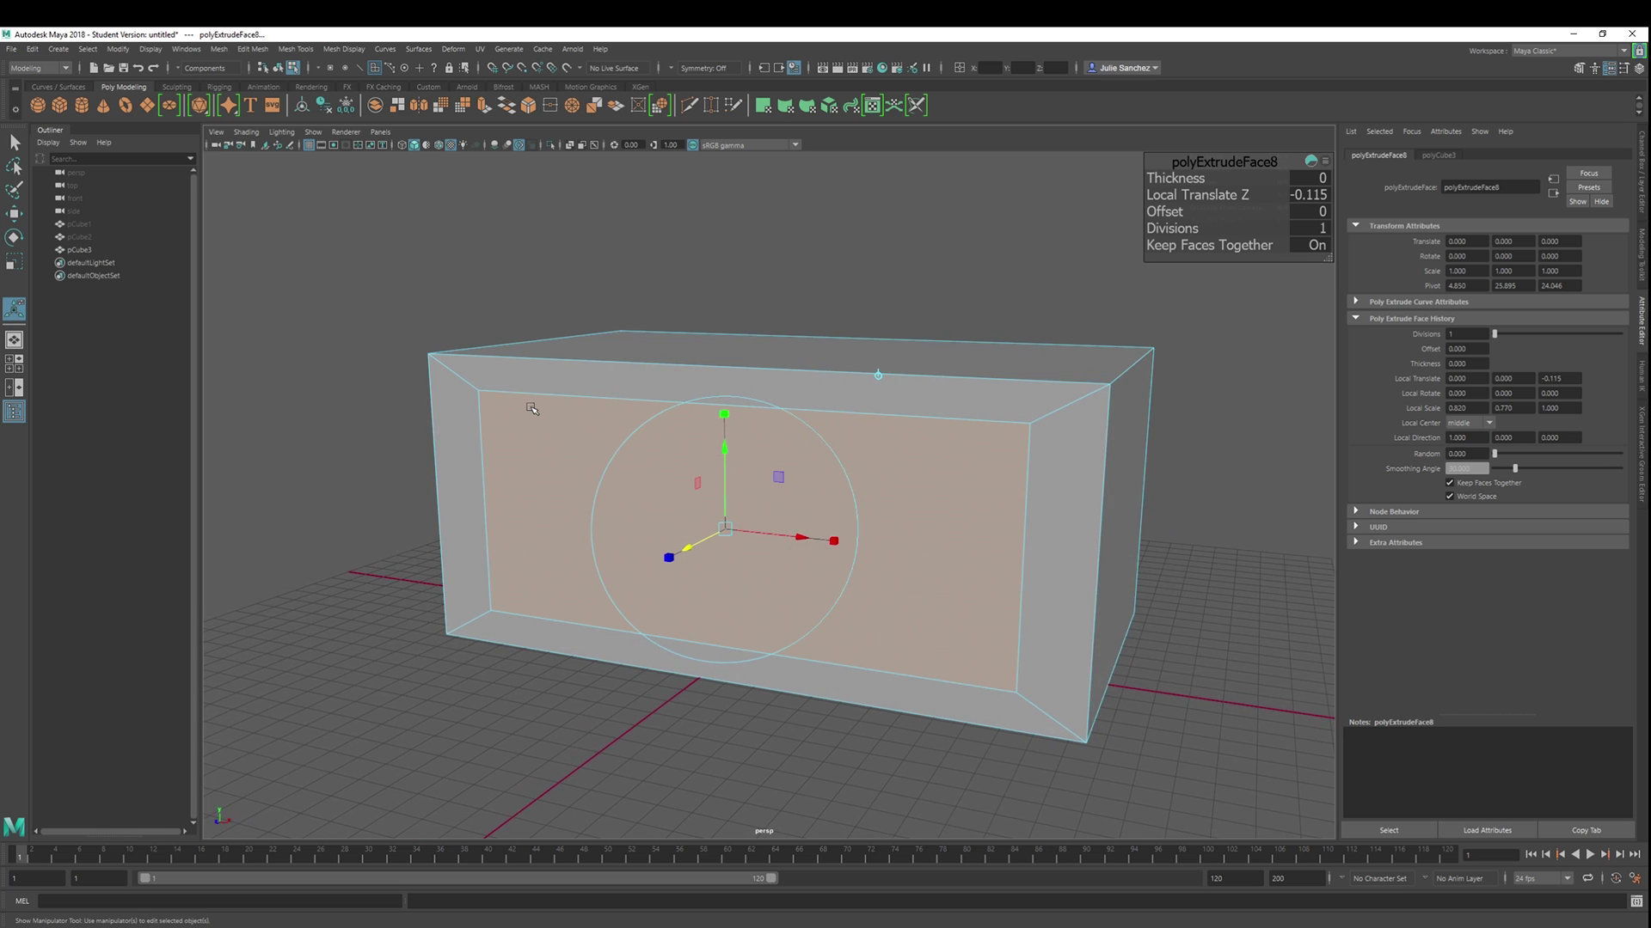
key("ctrl+e")
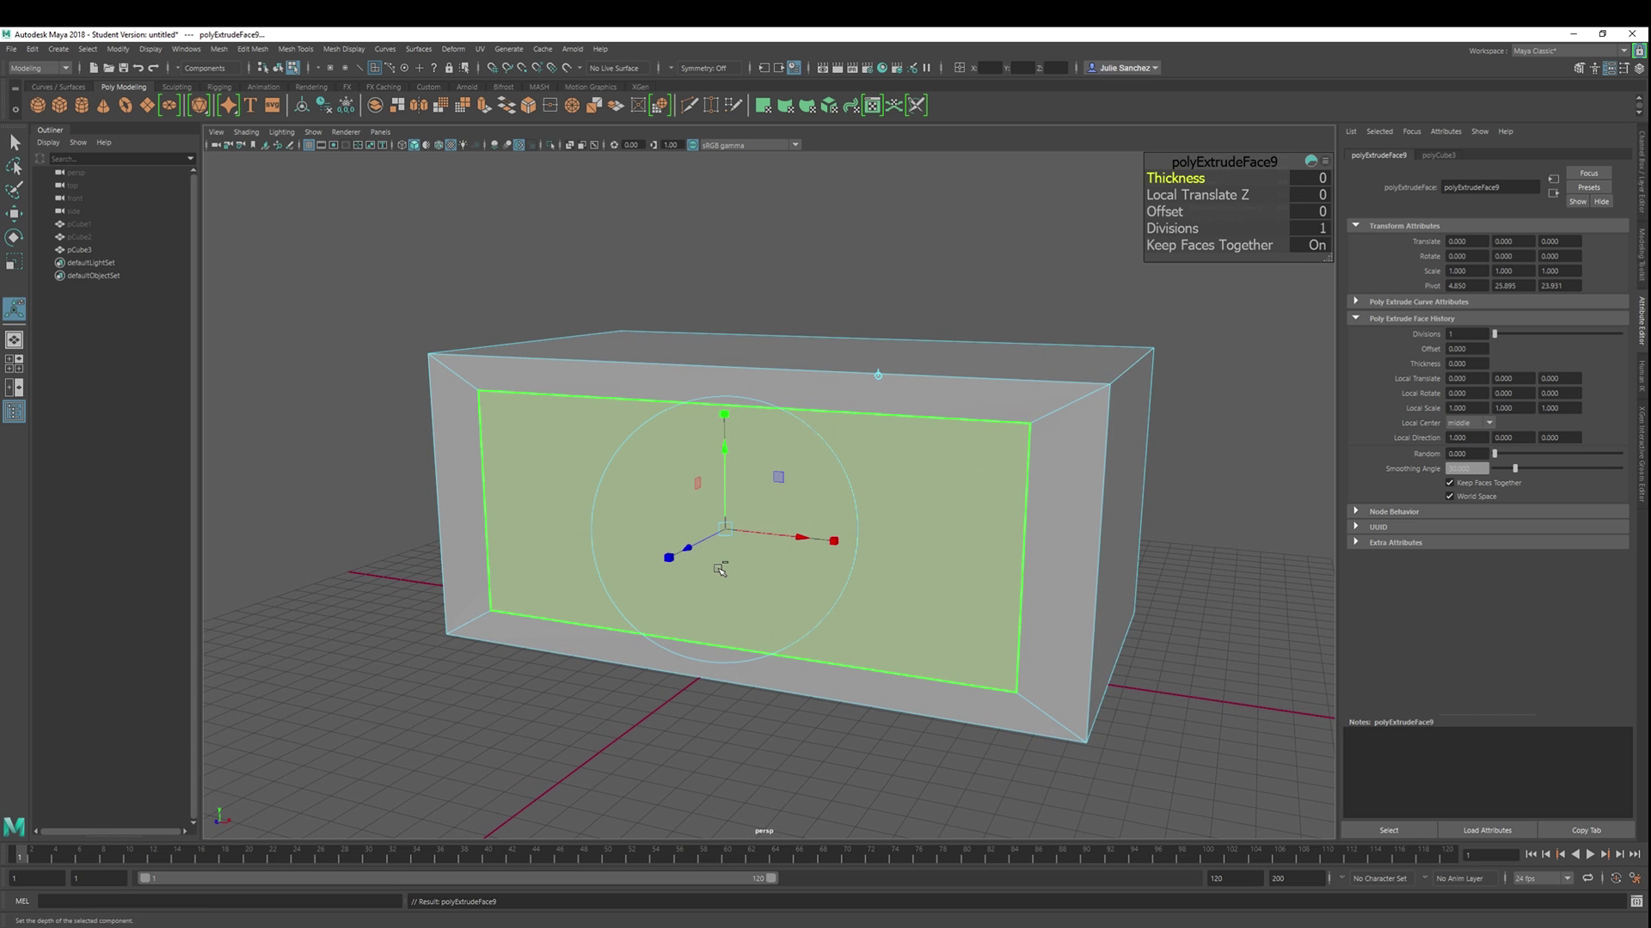
Sink the inner panel 14.349 units, then extrude again and scale it to 0.834 by 0.626.
left_click_drag(688, 551, 753, 564)
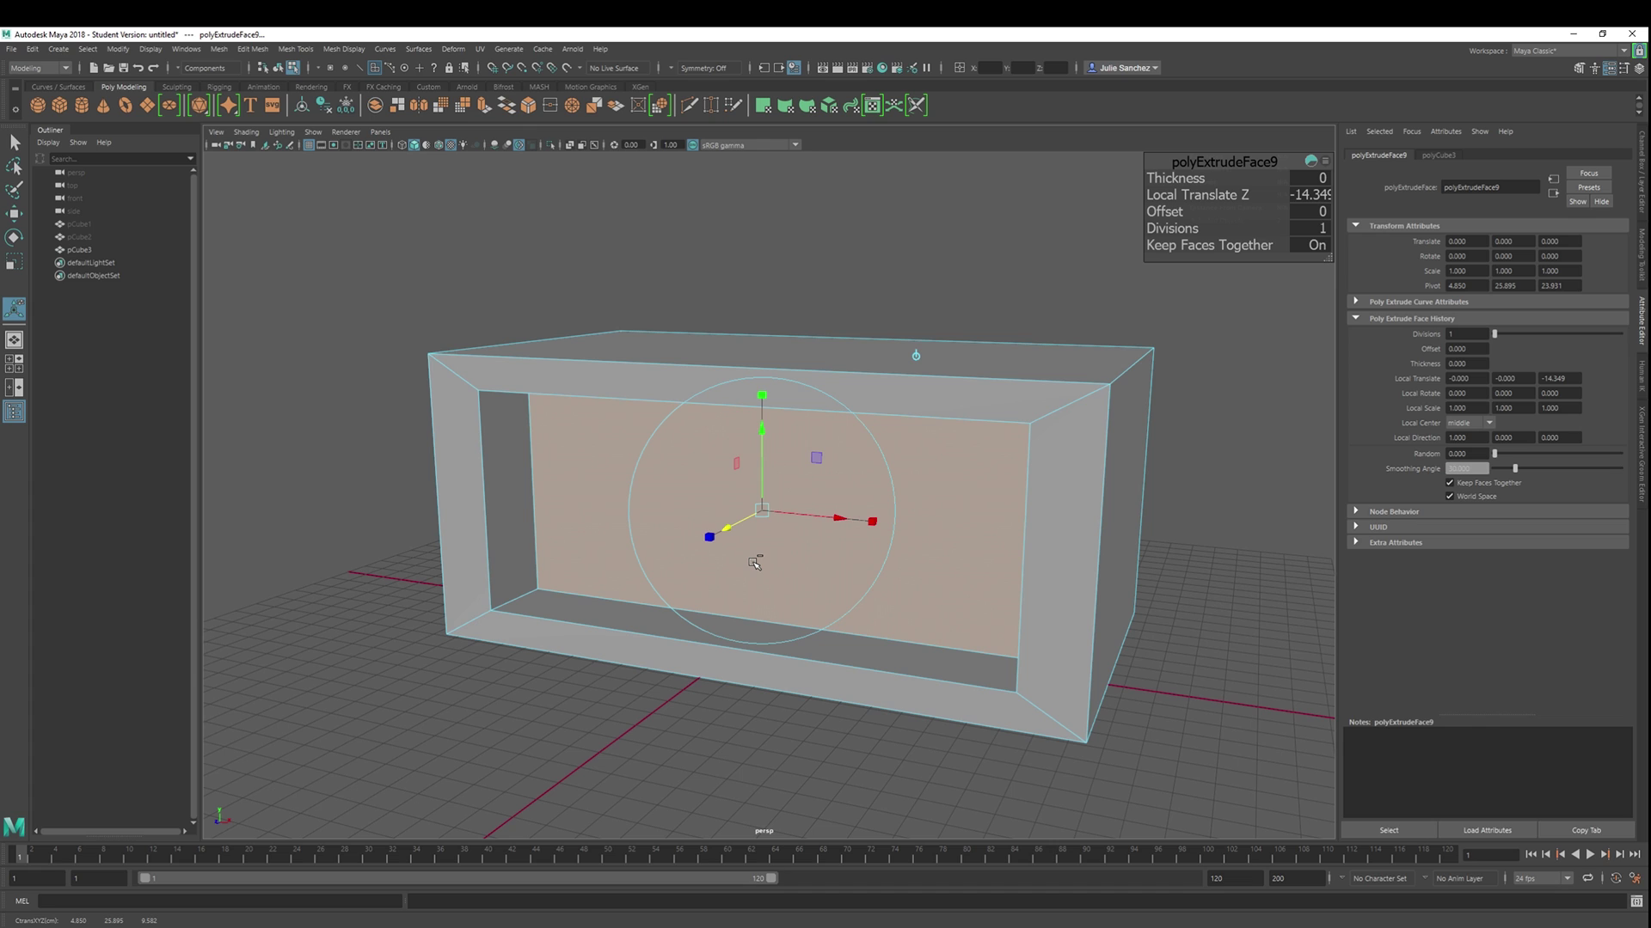
key("ctrl+e")
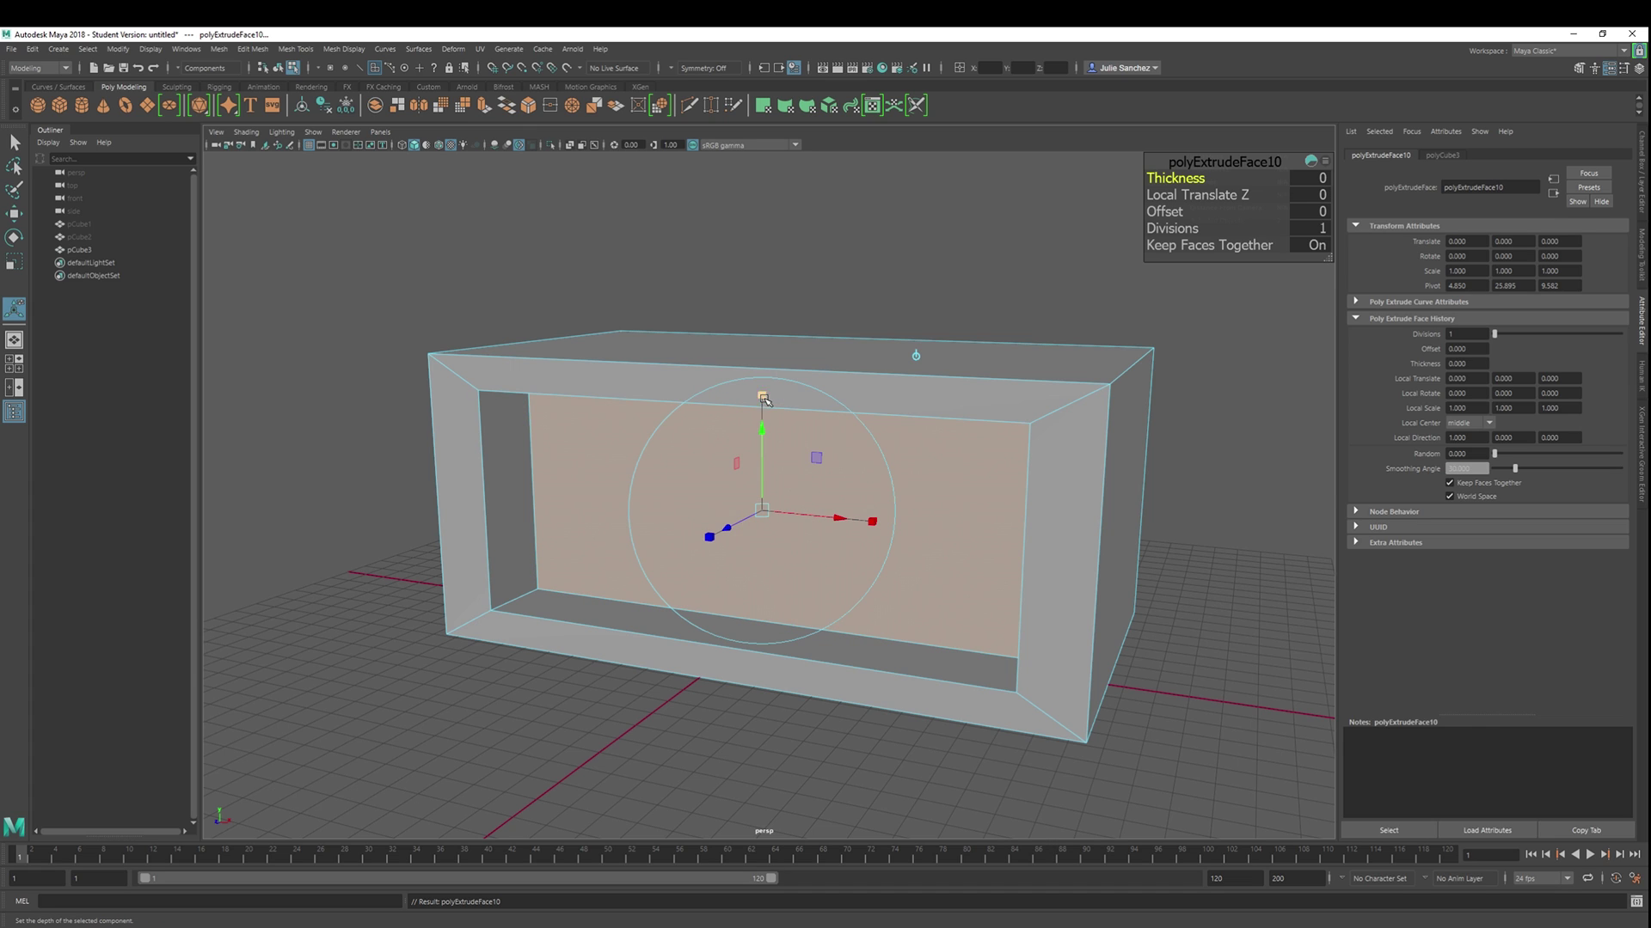
left_click_drag(764, 400, 761, 417)
left_click_drag(858, 521, 849, 519)
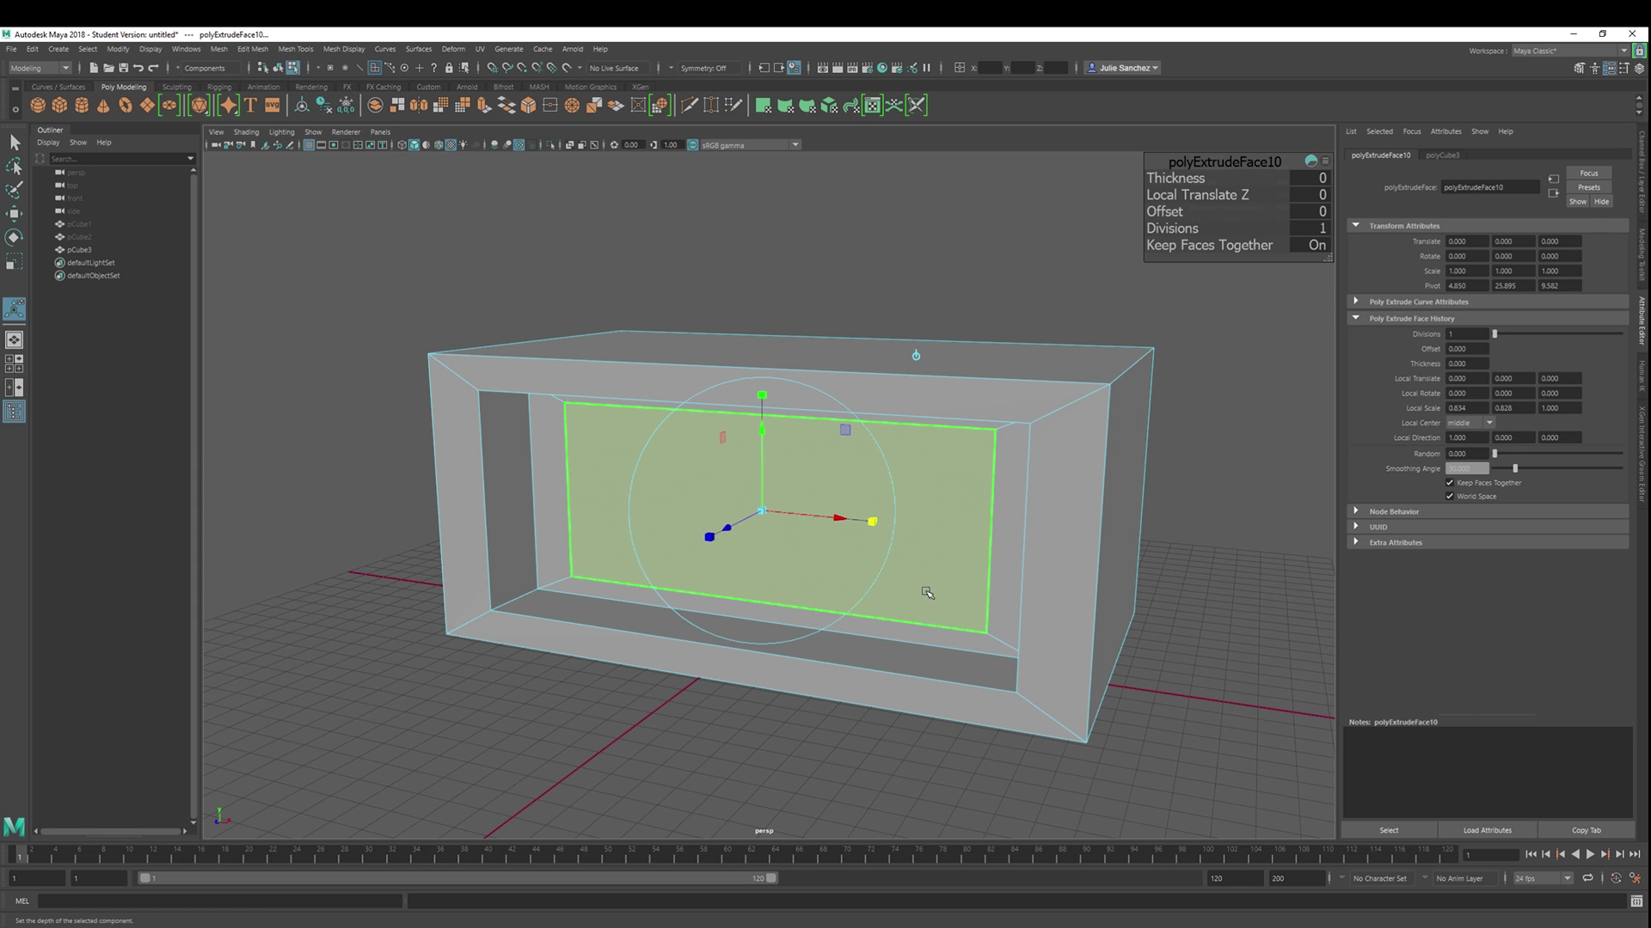
In wireframe, adjust the previously extruded face's position along Z from top and front views.
key("4")
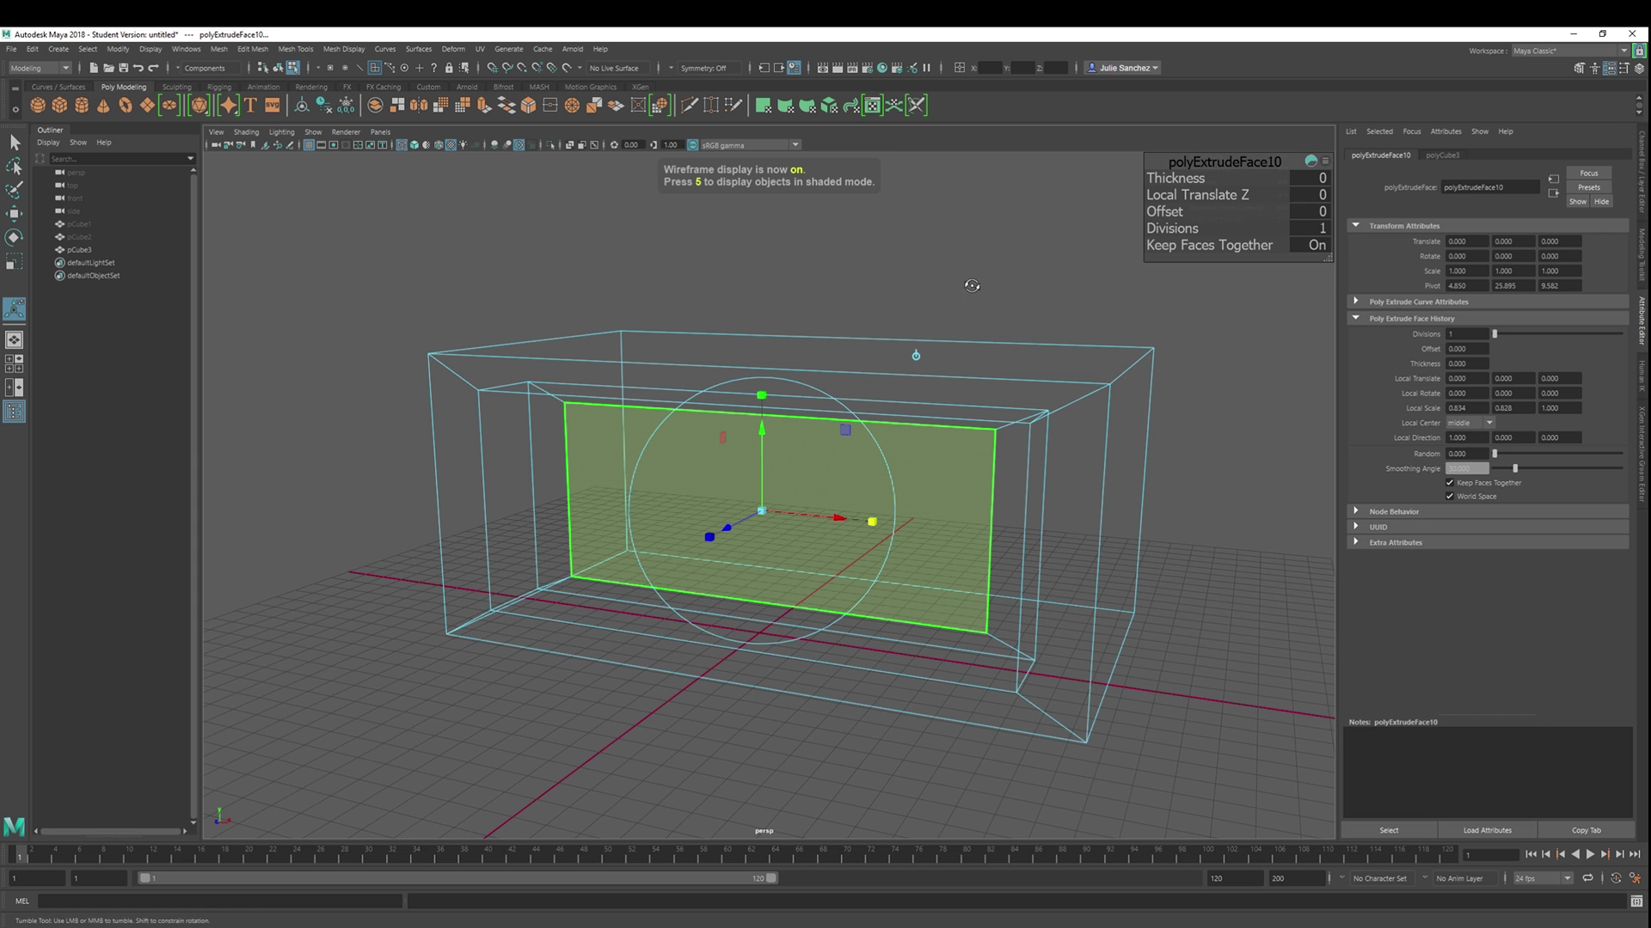
left_click_drag(972, 288, 815, 379, "alt")
mouse_move(684, 521)
left_mouse_down()
mouse_move(640, 544)
mouse_move(710, 528)
left_mouse_up()
left_click_drag(442, 464, 350, 465, "alt")
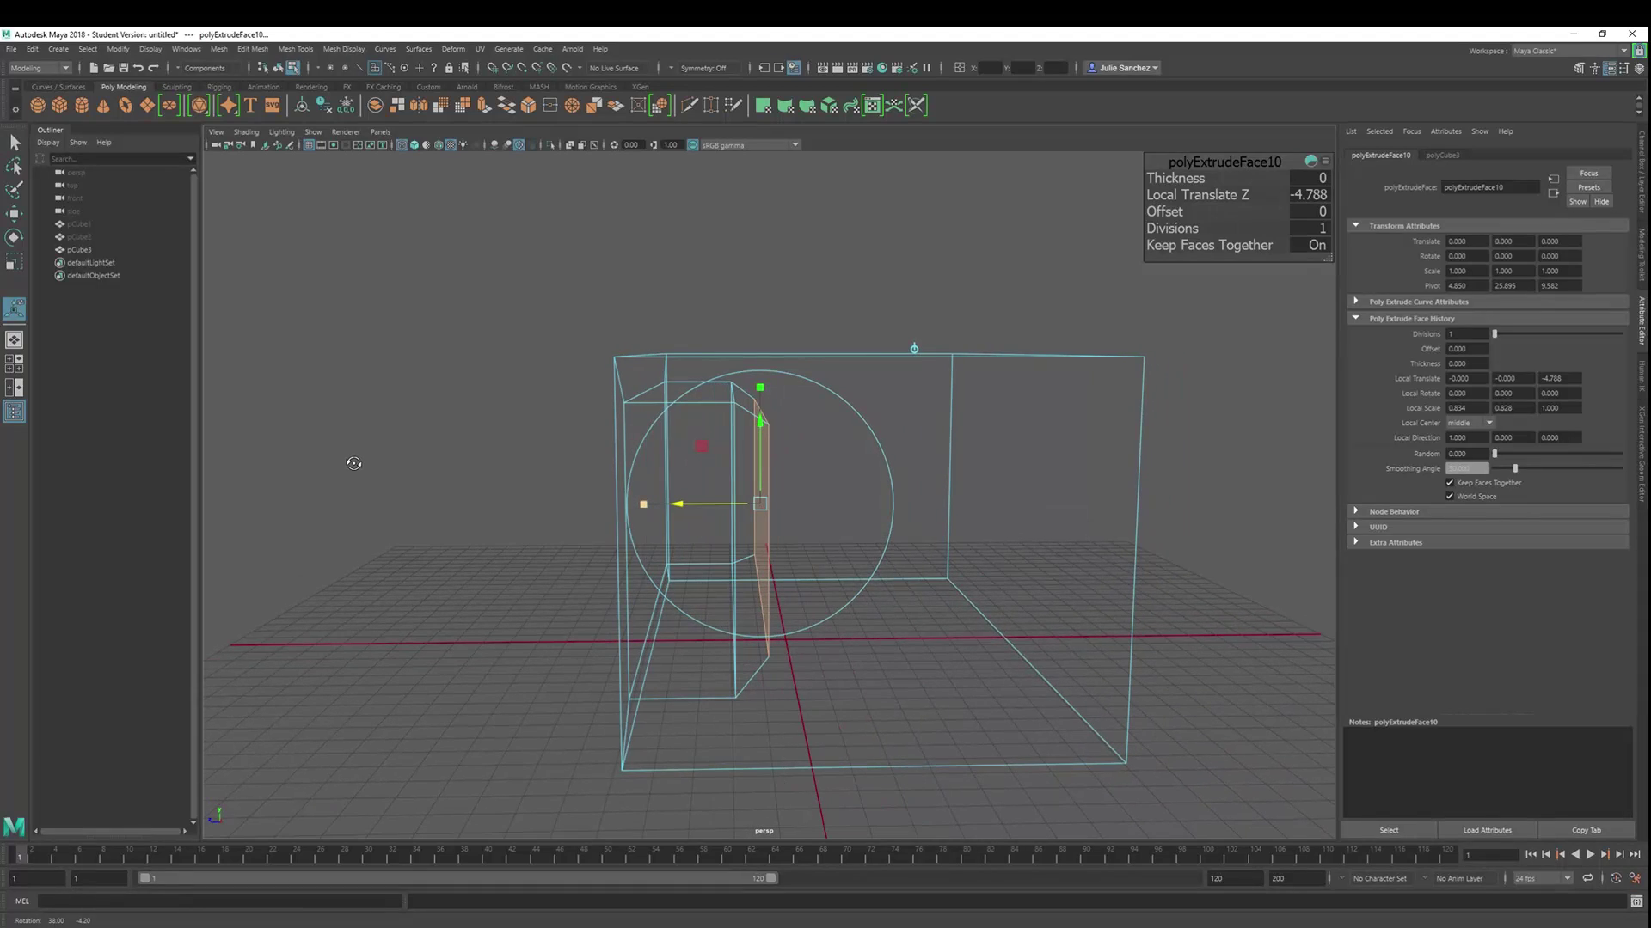
left_click_drag(679, 504, 651, 504)
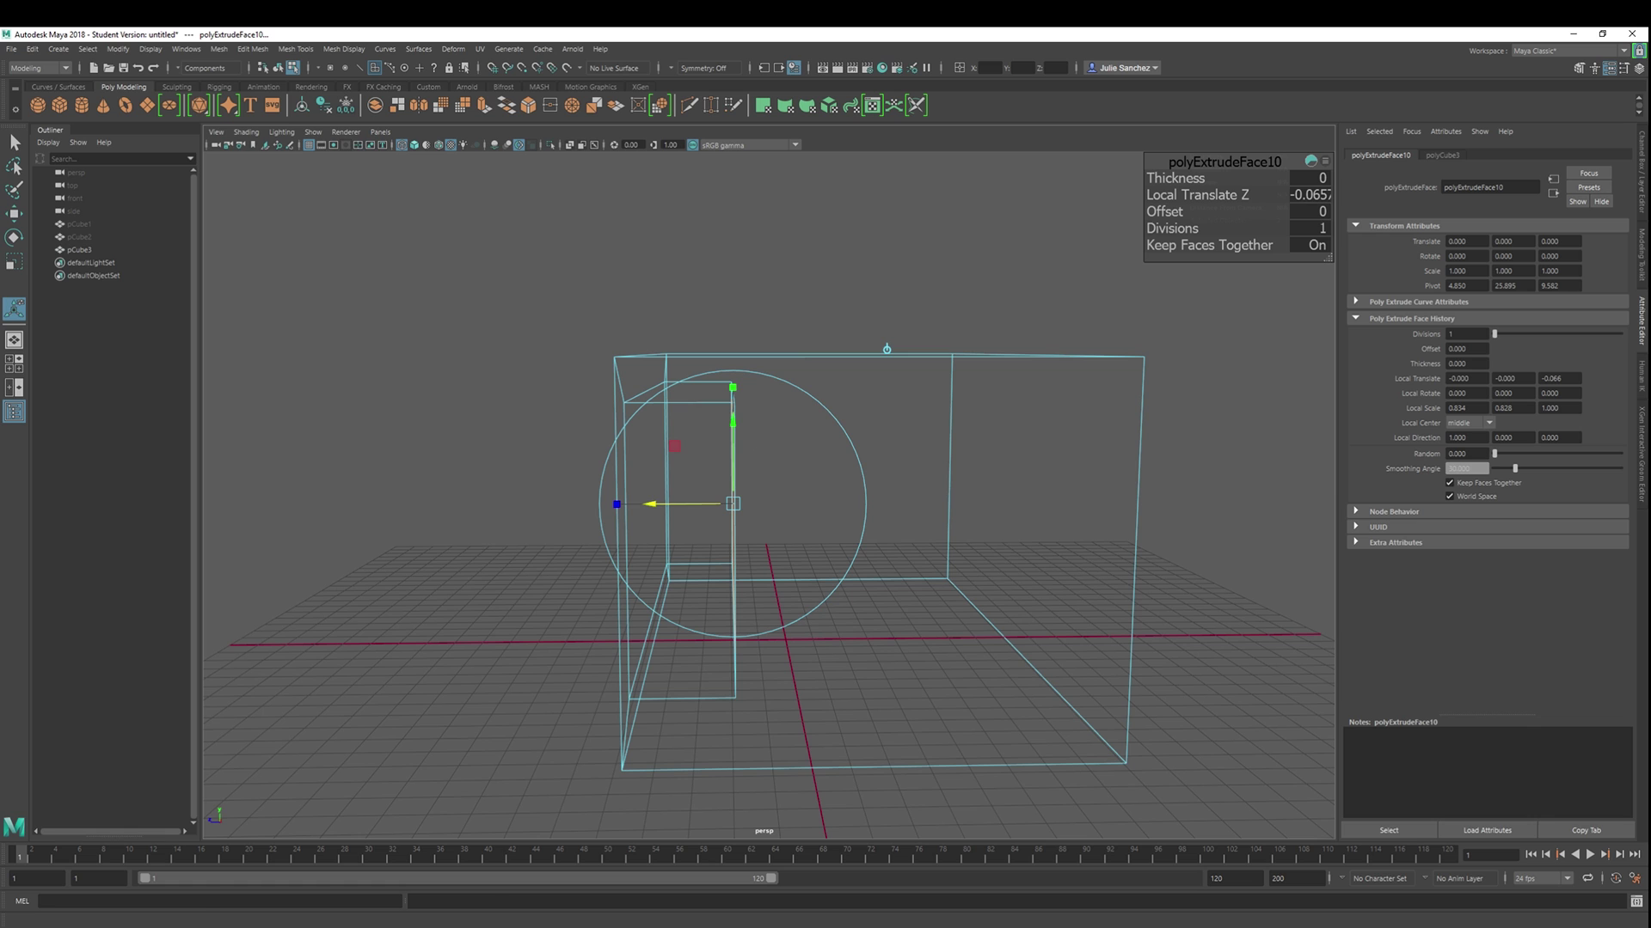
Extrude the face again, moving it 14.443 units along Z, then return to Object Mode.
key("ctrl+e")
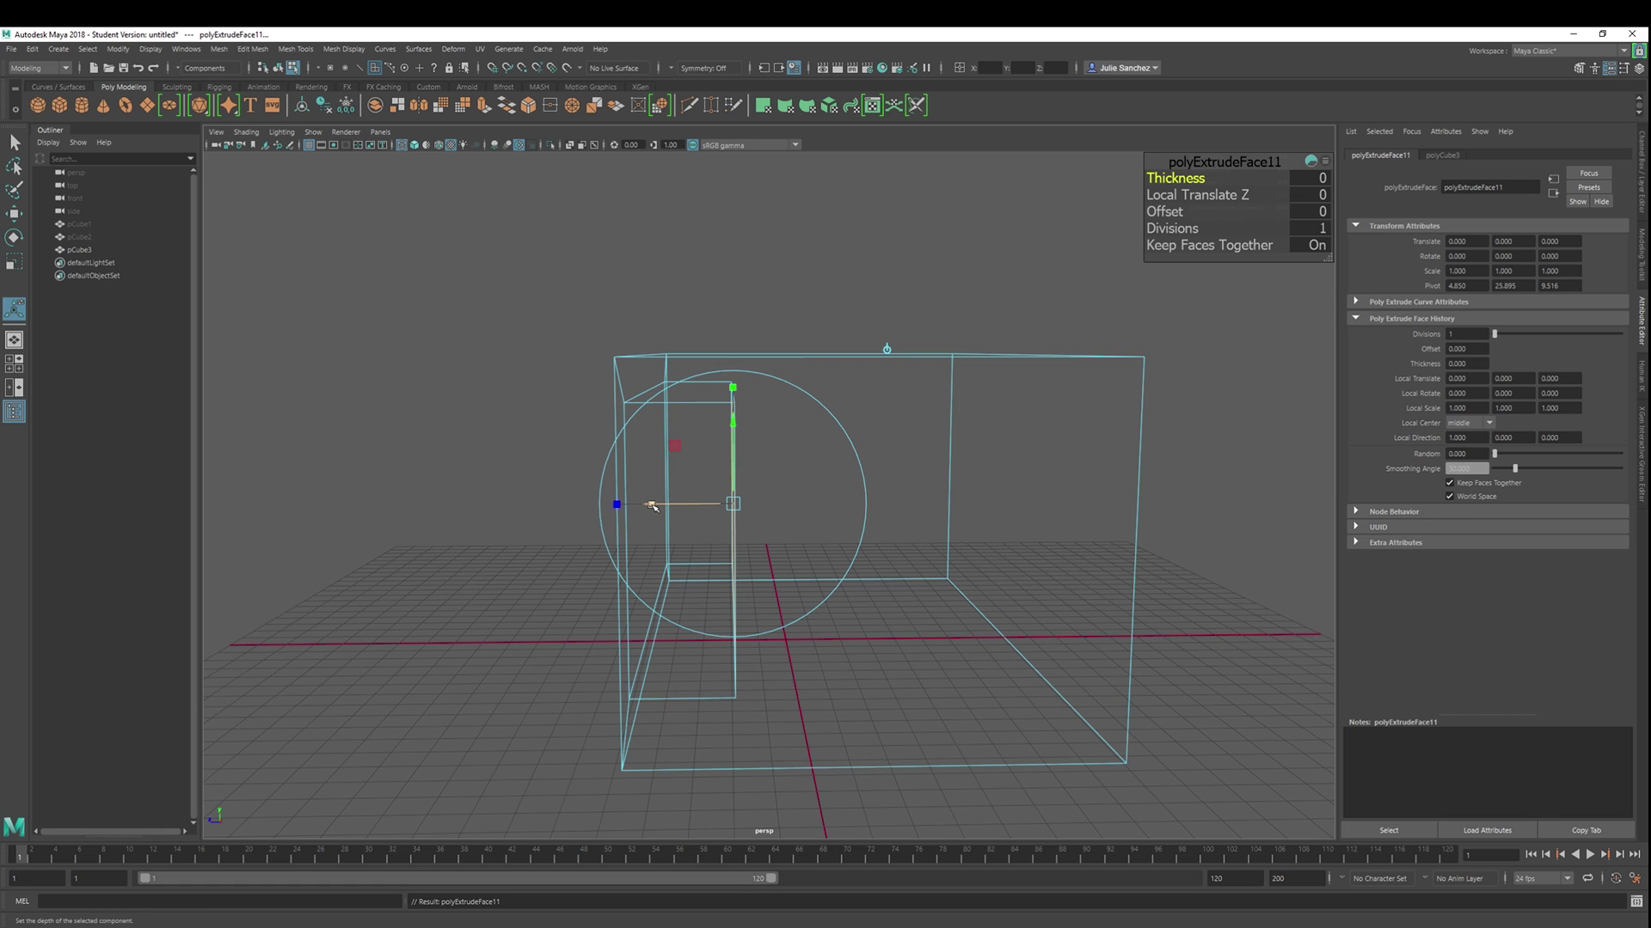
left_click_drag(653, 506, 687, 439)
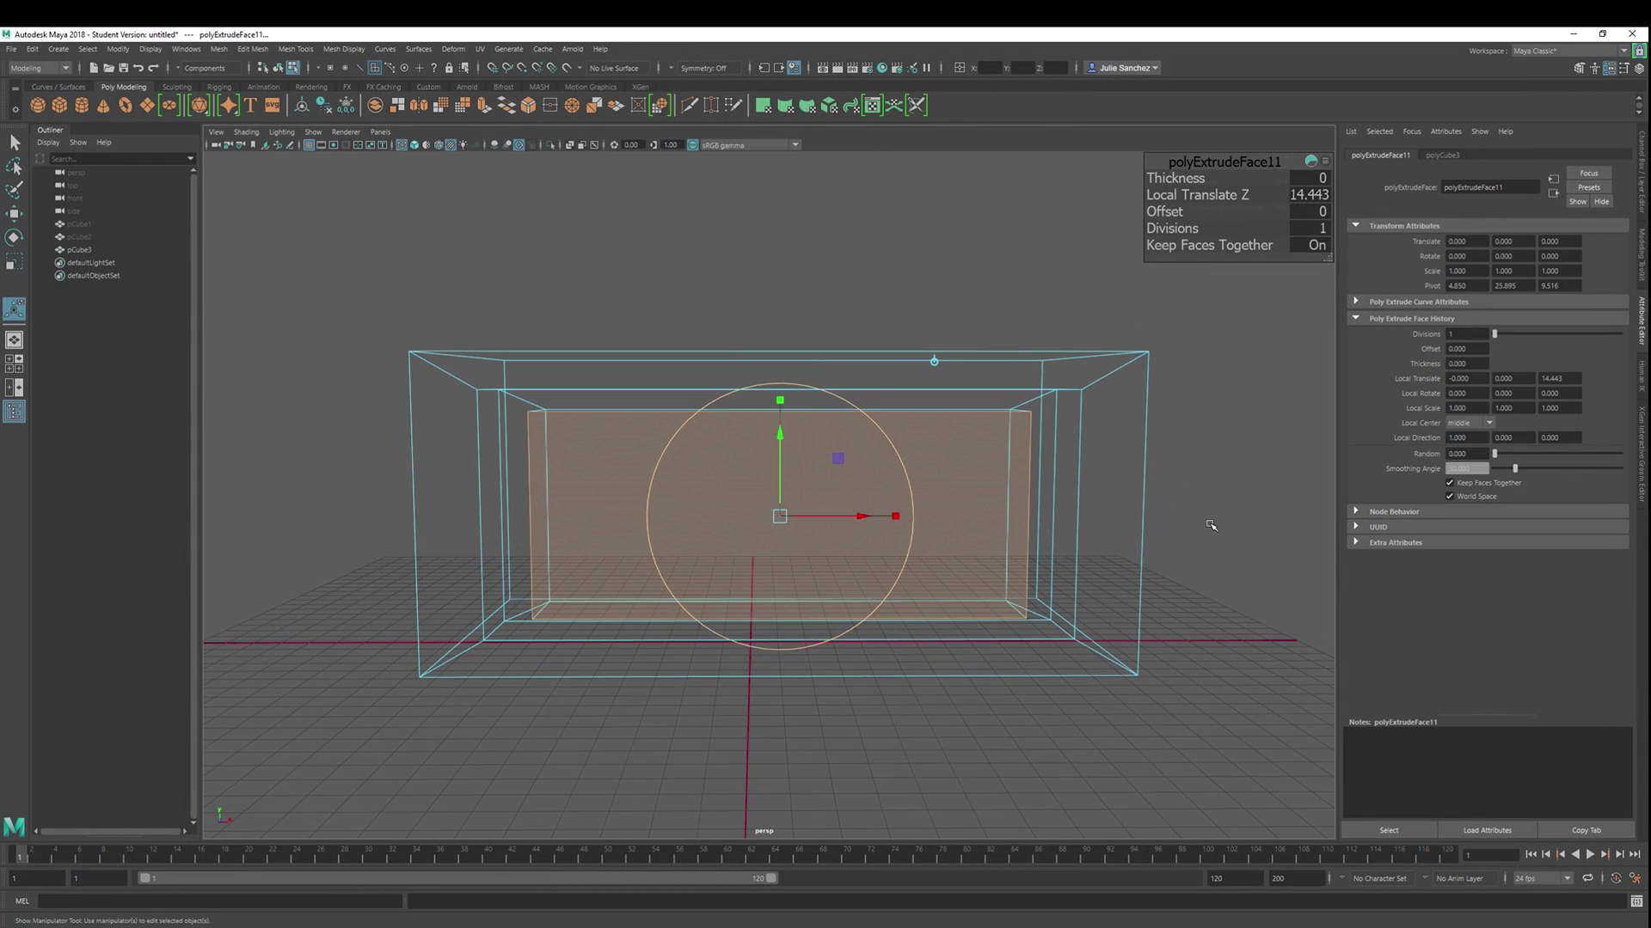
mouse_move(1220, 507)
left_mouse_down("alt")
mouse_move(1171, 504)
mouse_move(1193, 504)
left_mouse_up("alt")
right_click_drag(988, 302, 1045, 277)
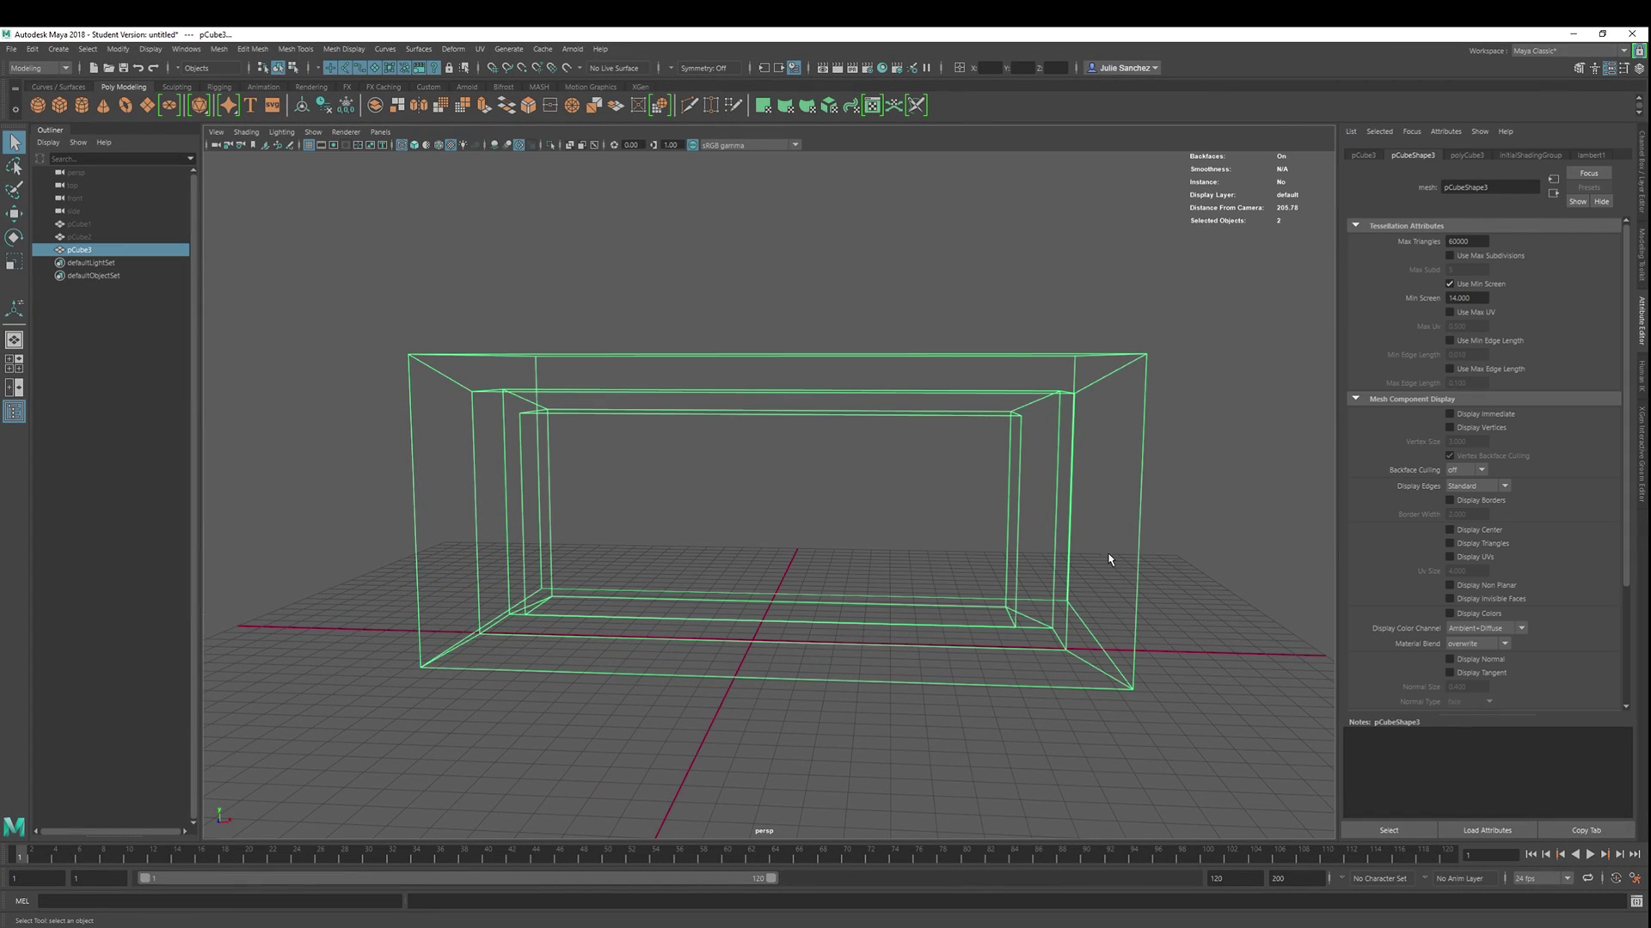
Inspect the wireframe box pCube3 from a couple of angles, then delete it.
left_click_drag(1191, 452, 1085, 459, "alt")
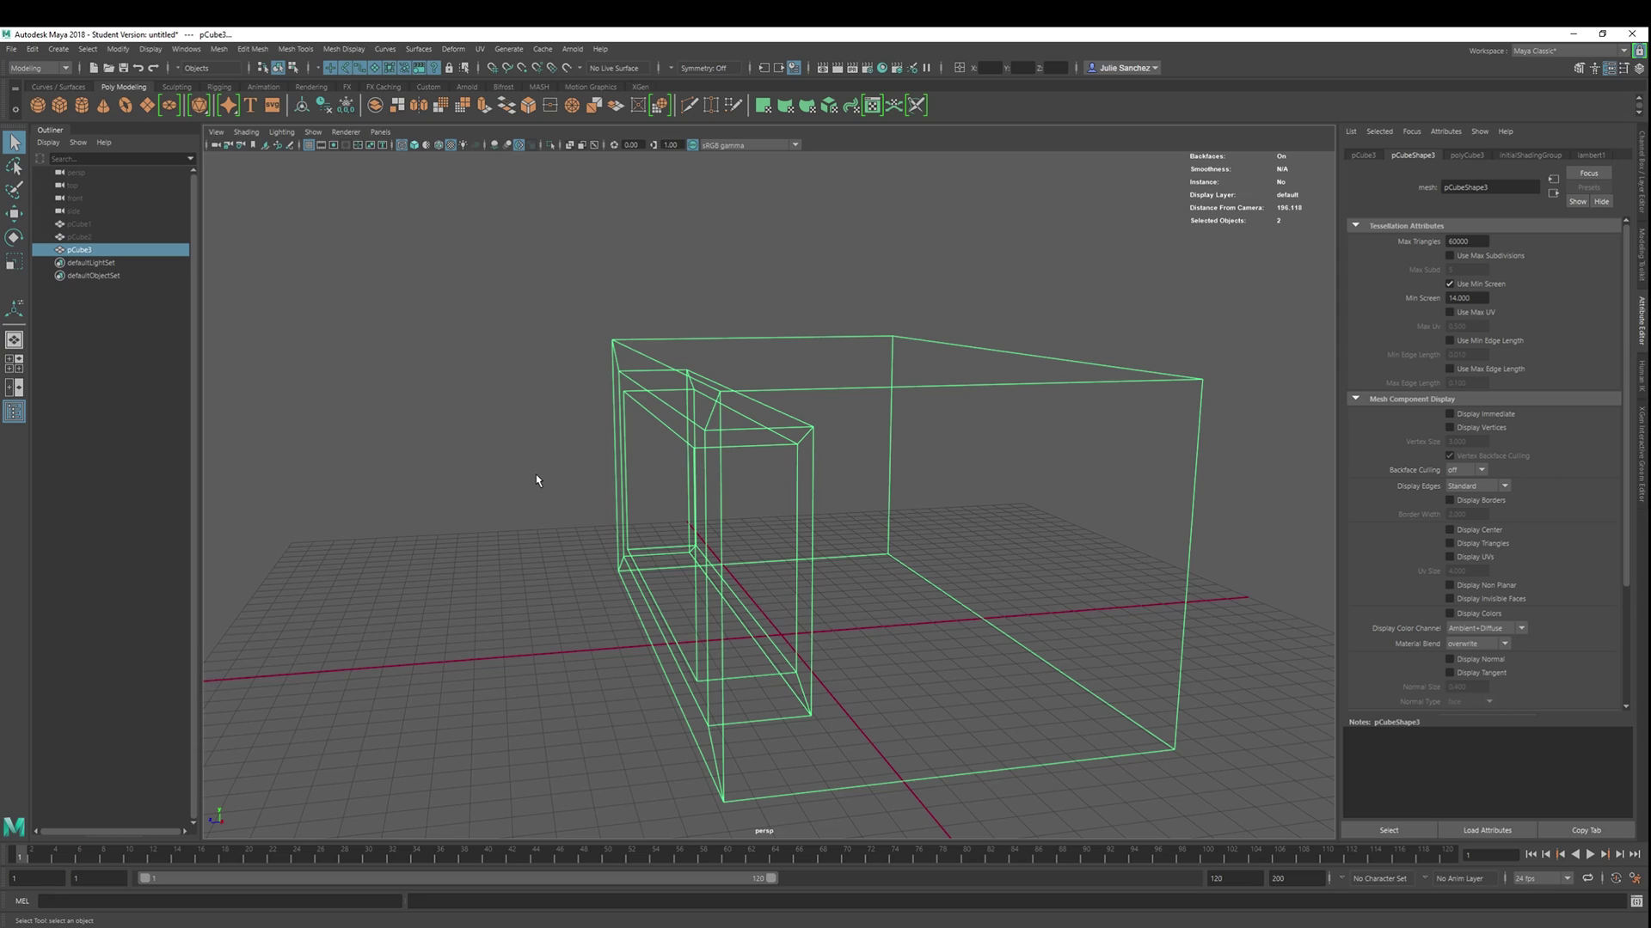
left_click_drag(745, 317, 822, 265, "alt")
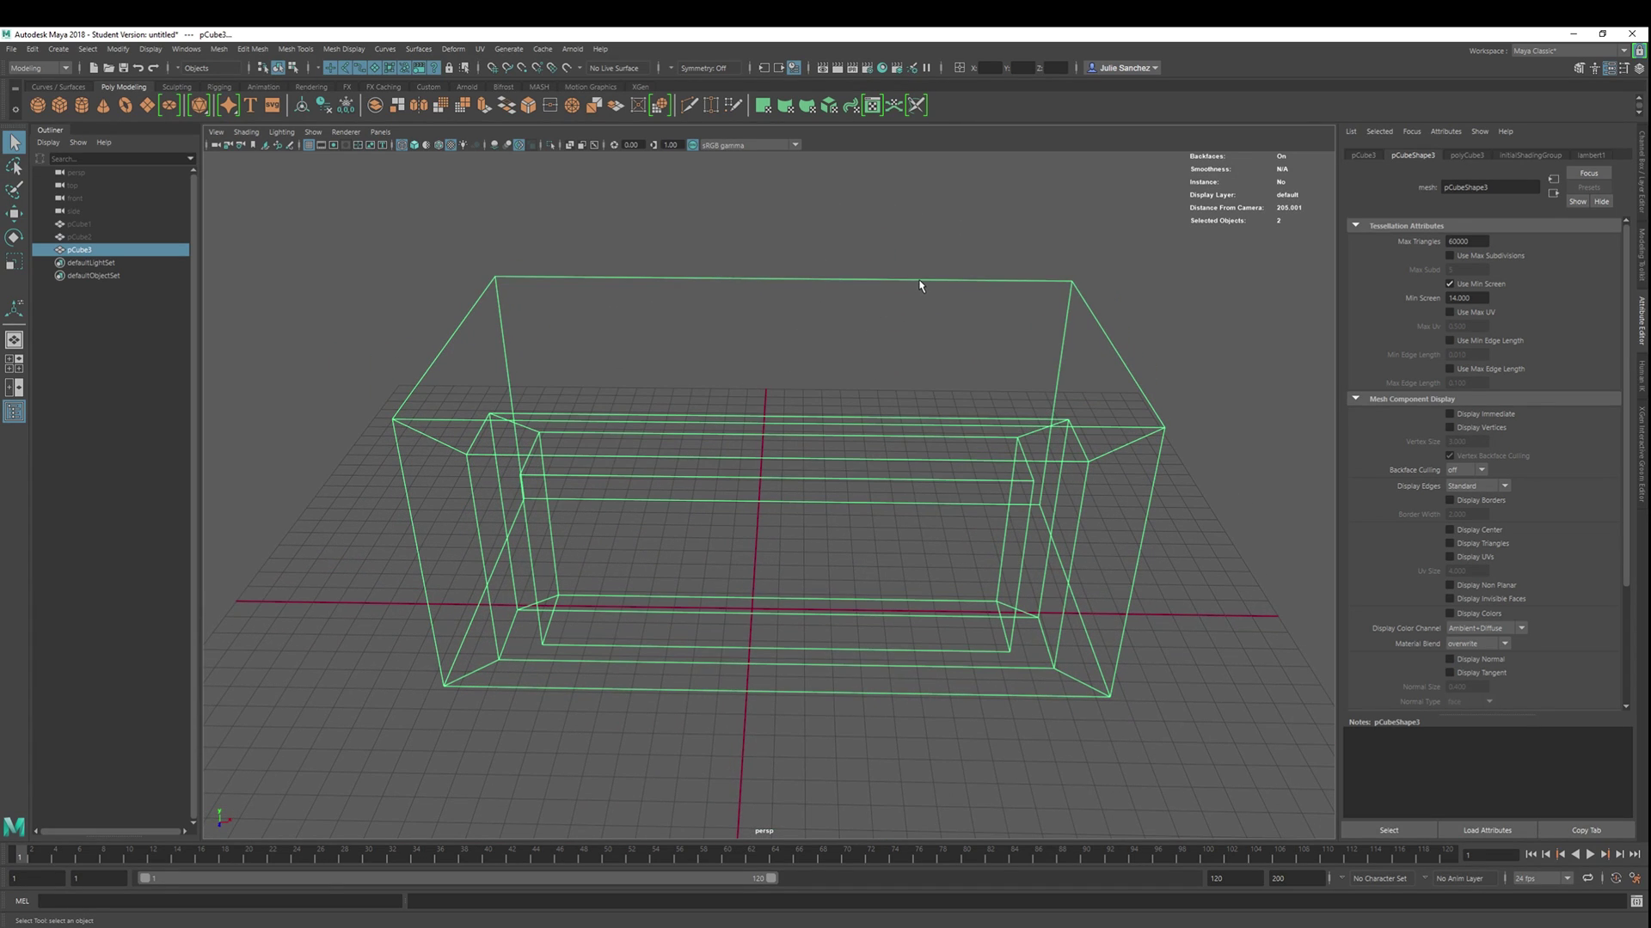
key("Delete")
Select pCube1 and pCube2 in the Outliner, unhide them, and zoom out.
left_click(77, 226)
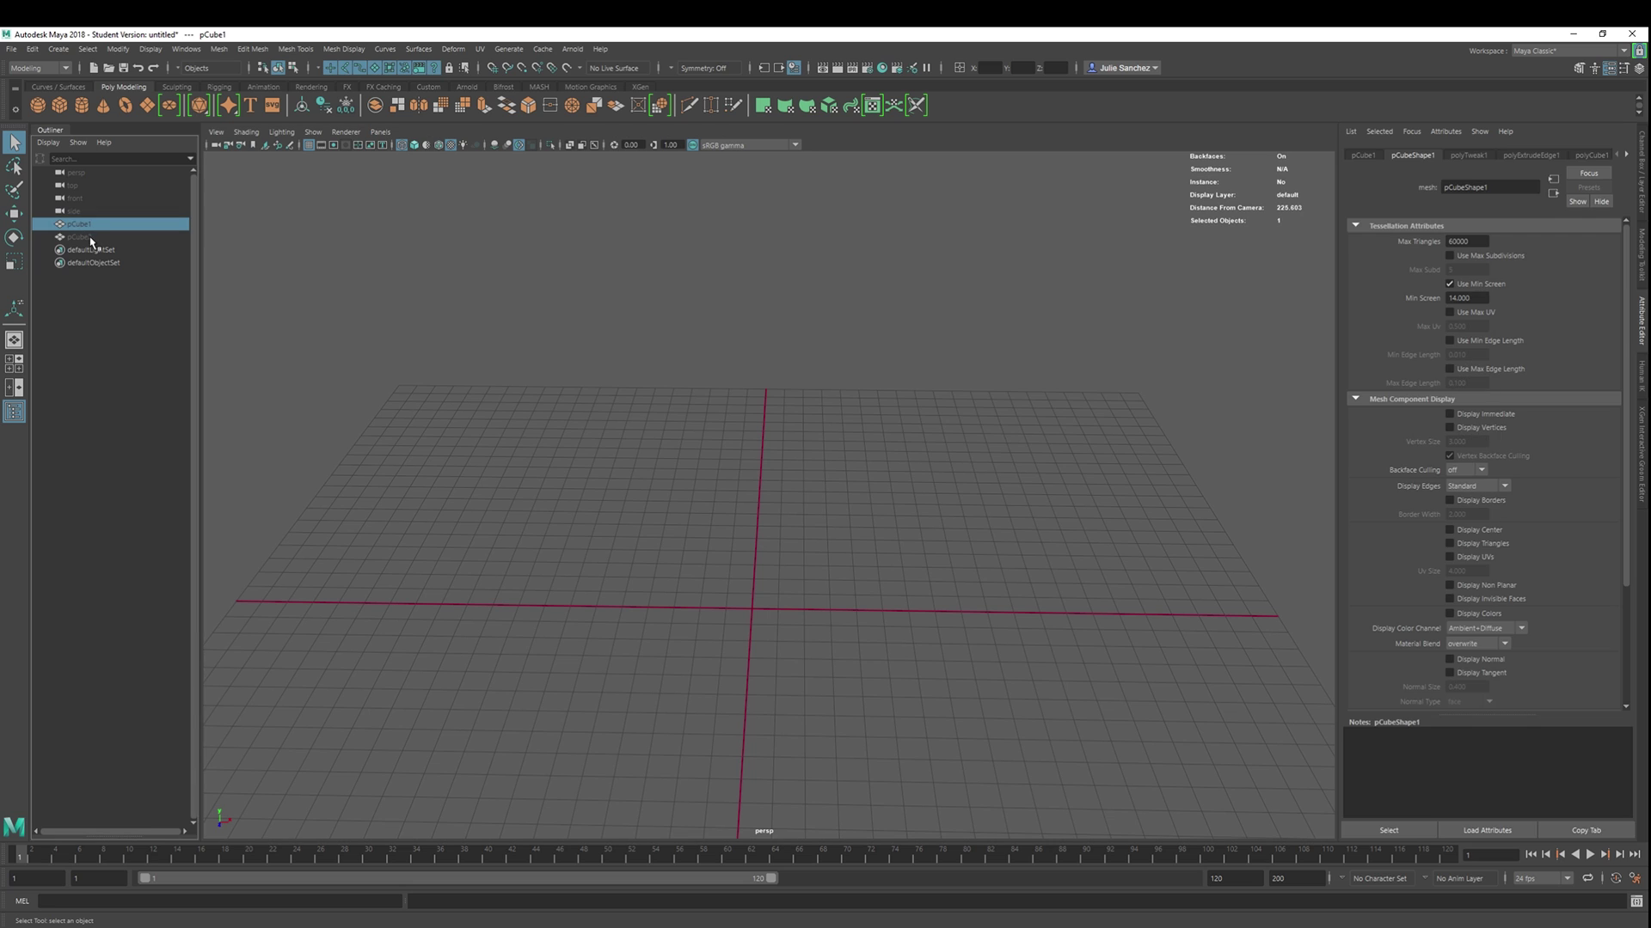
left_click(90, 238, "shift")
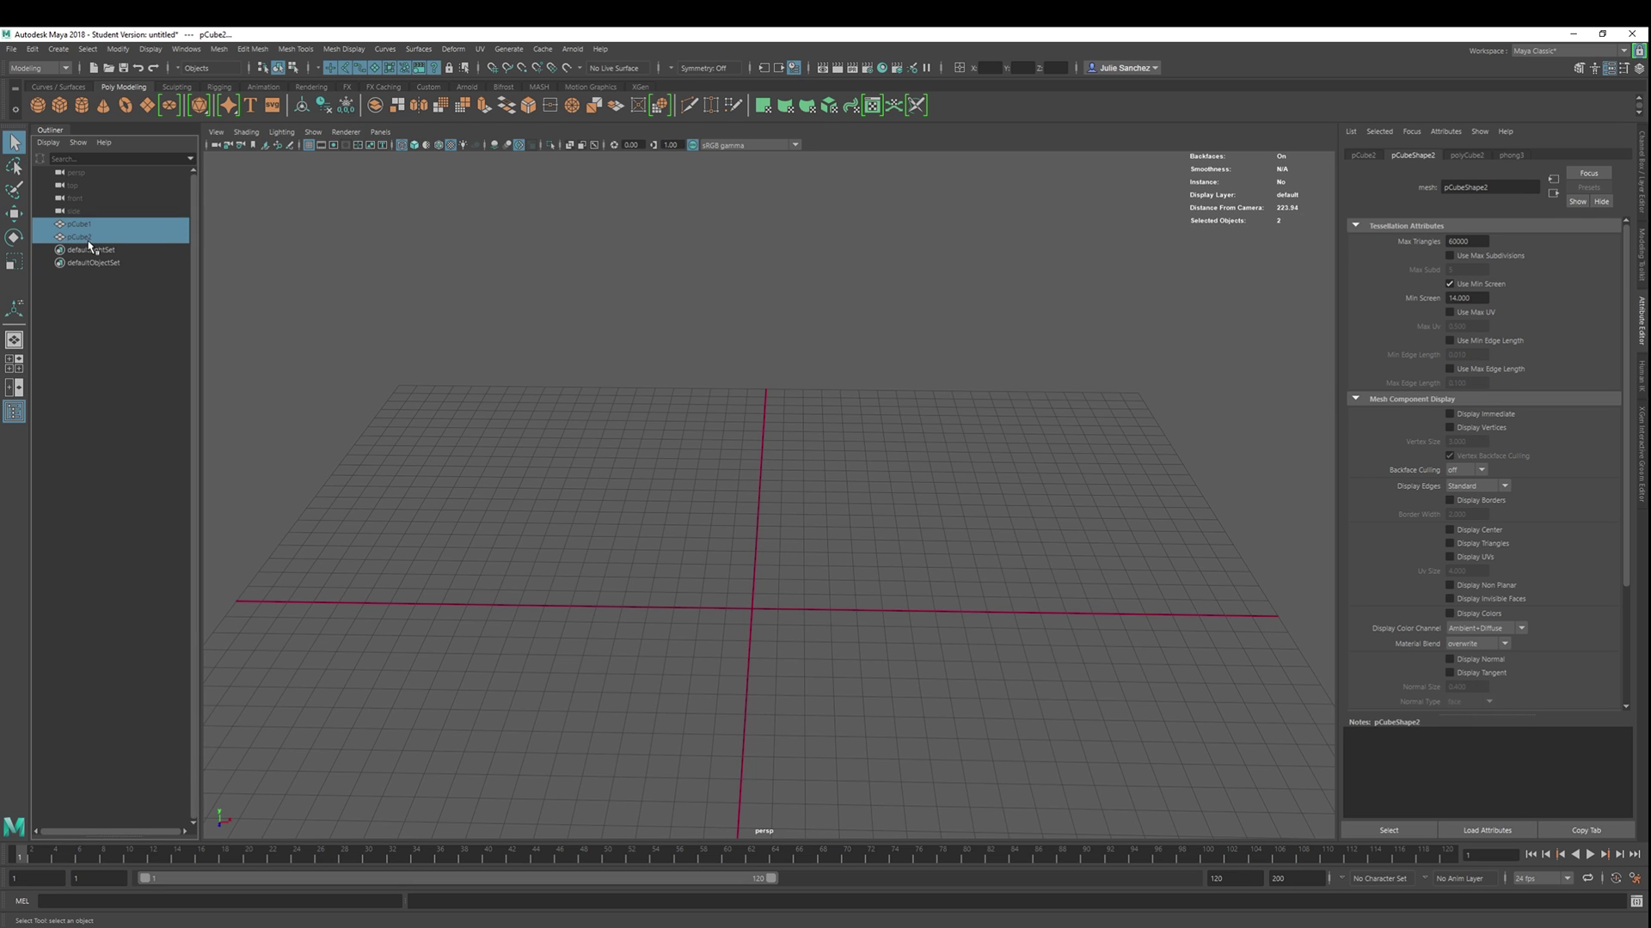
key("shift+h")
scroll(737, 362, "down", 5)
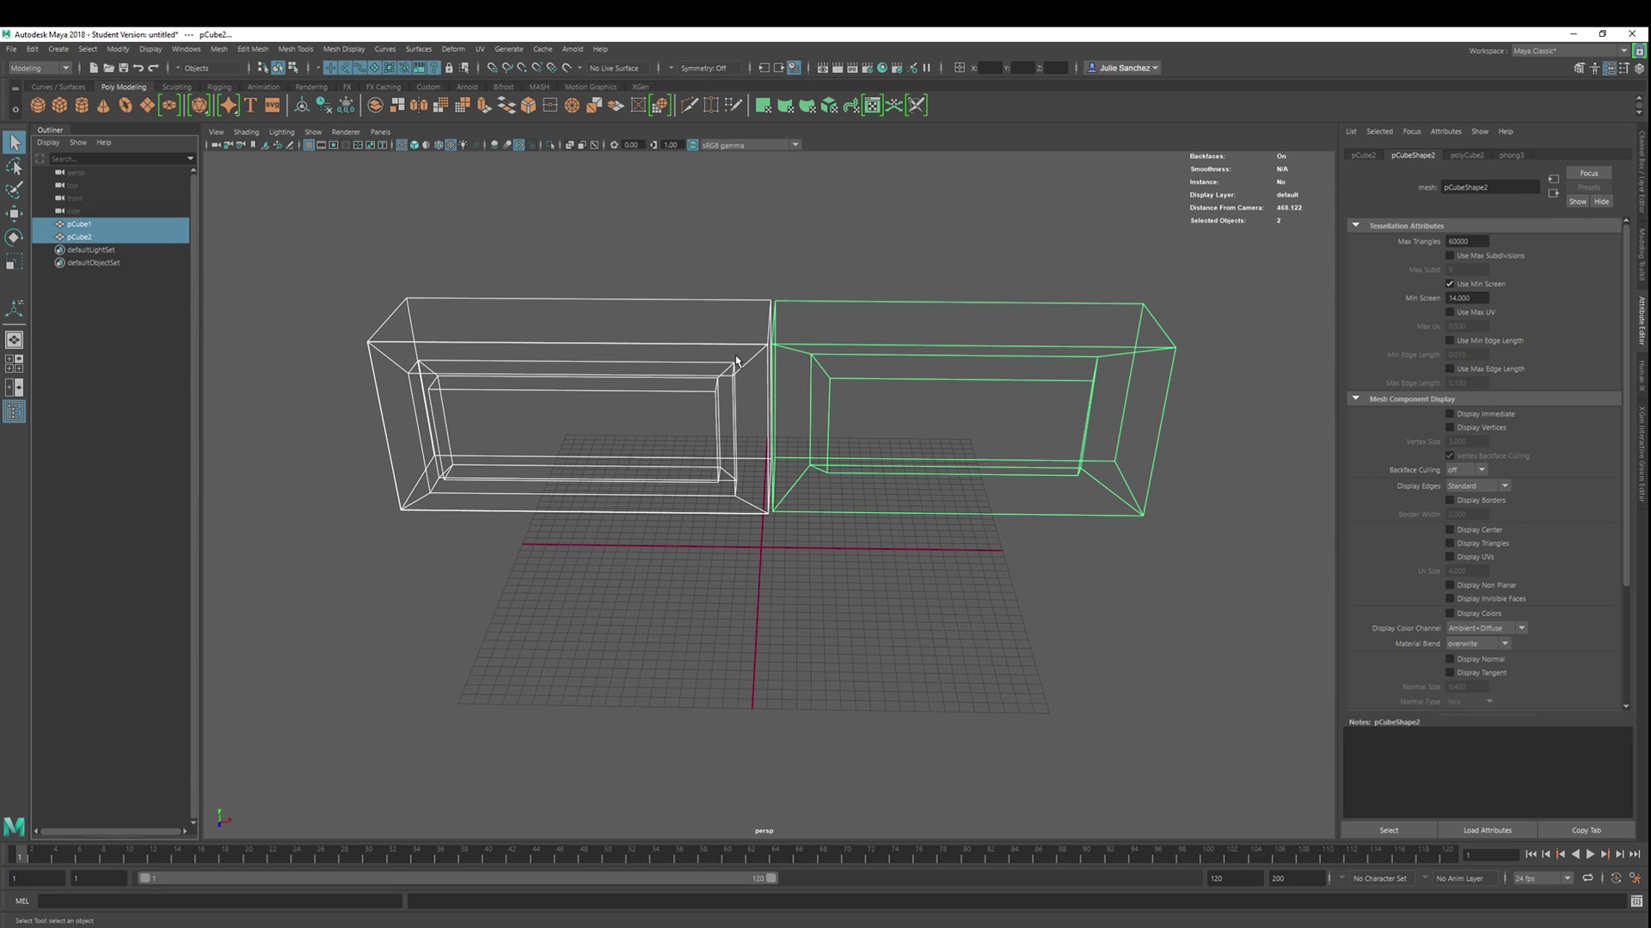
Switch to Object Mode and show both boxes shaded, viewed from the front.
right_click_drag(946, 257, 996, 245)
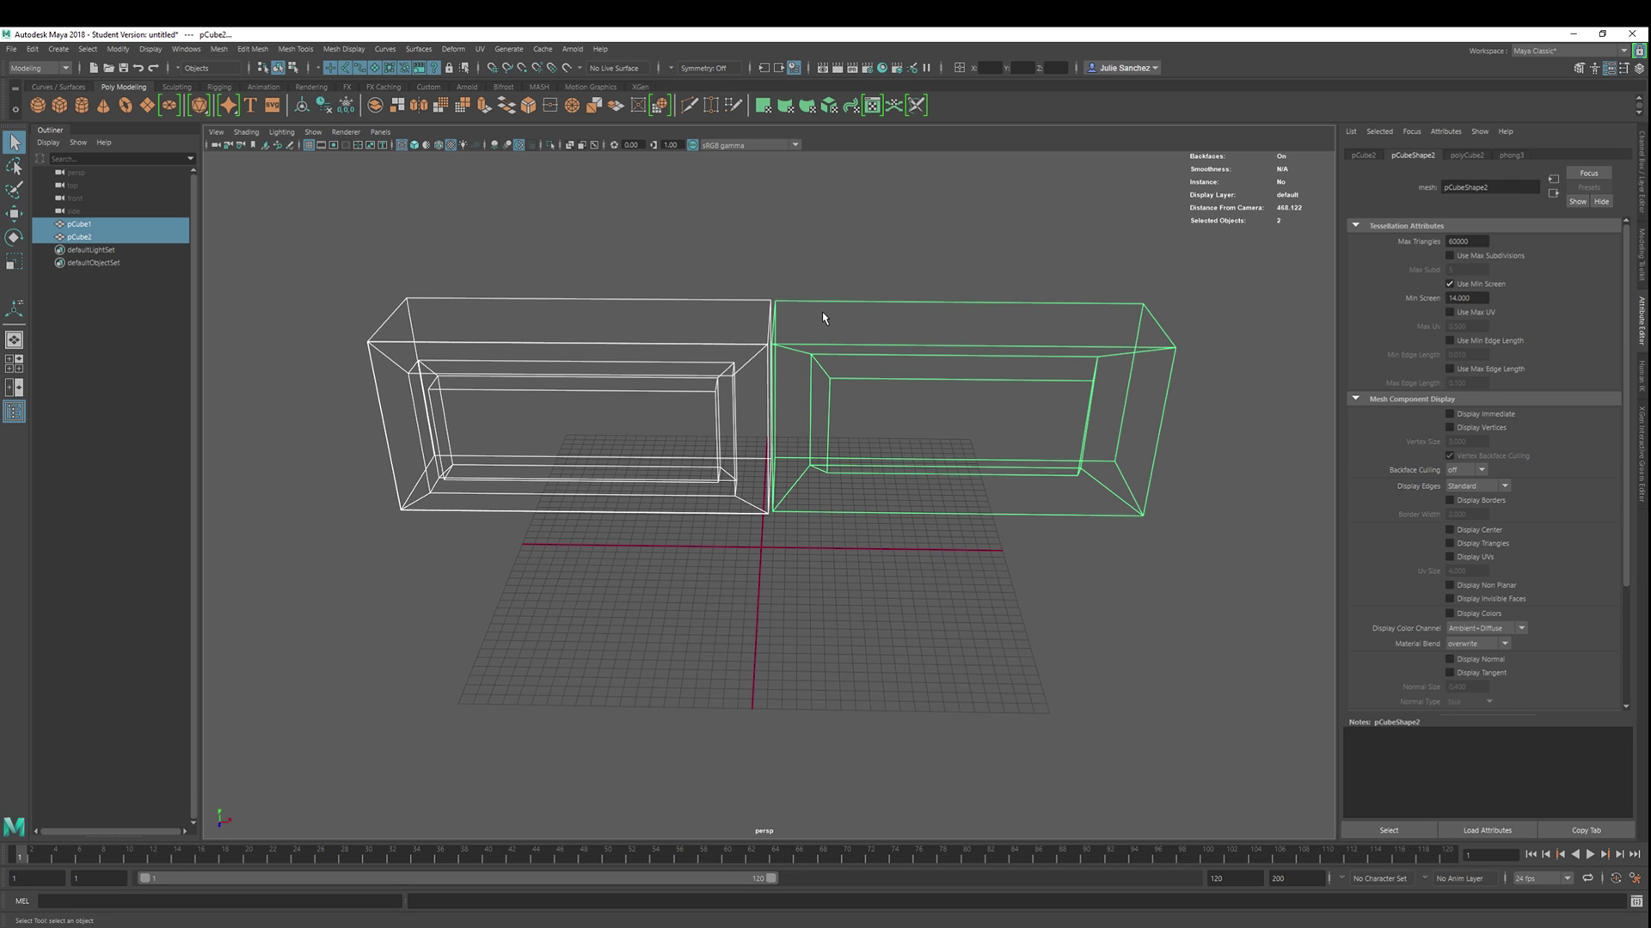
key("5")
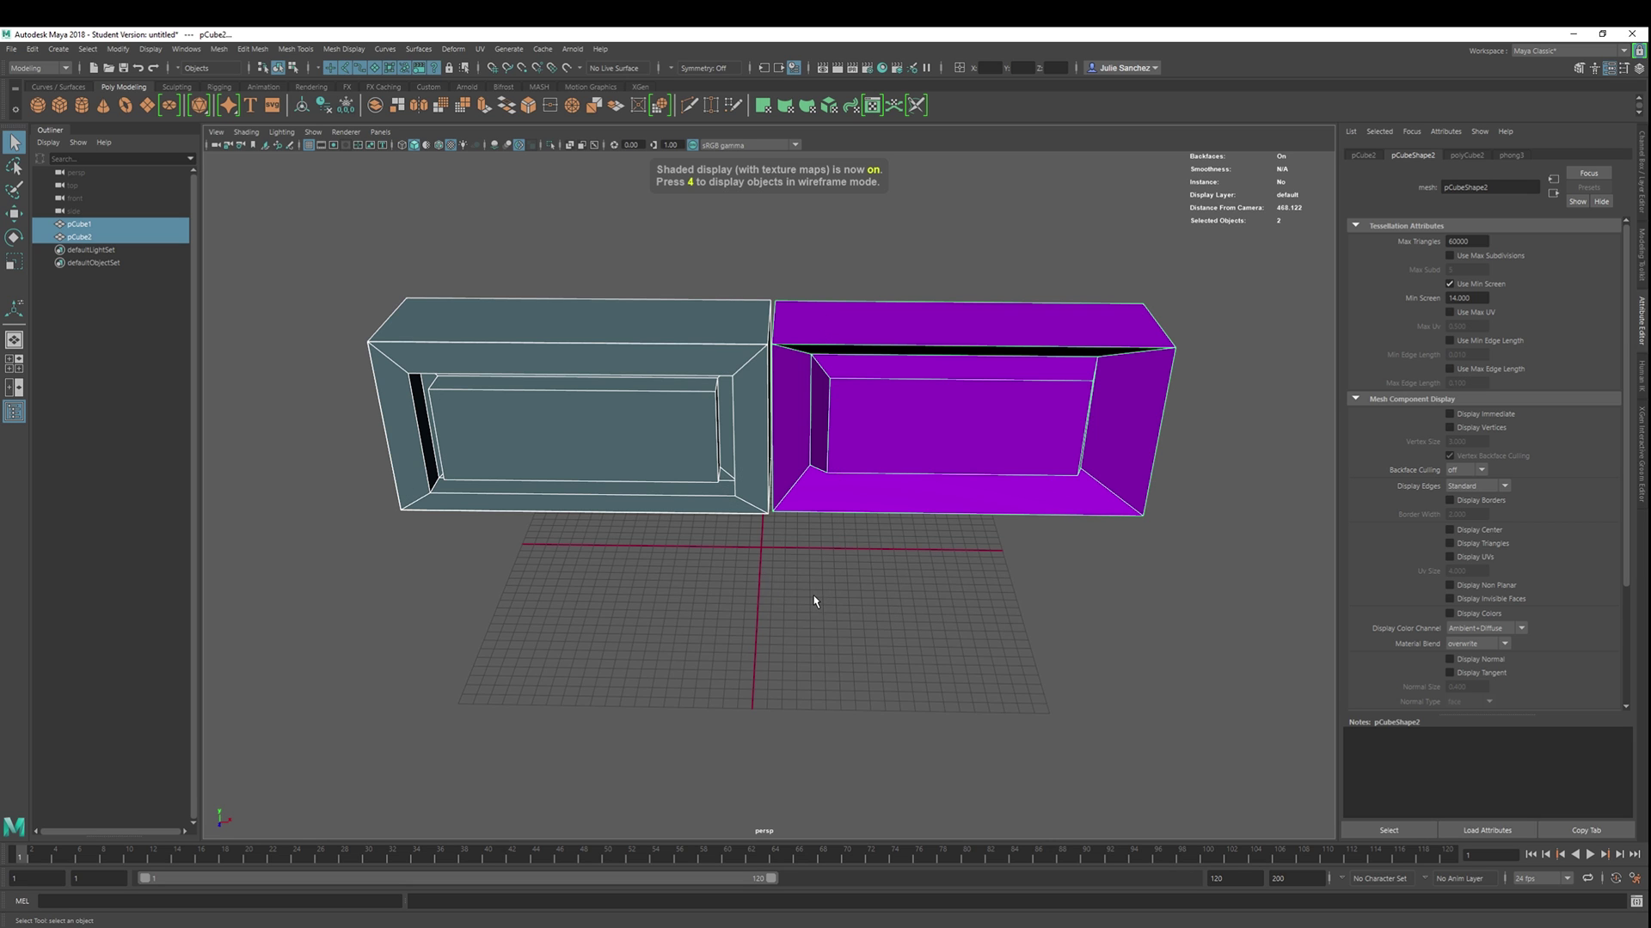
left_click_drag(815, 601, 795, 572, "alt")
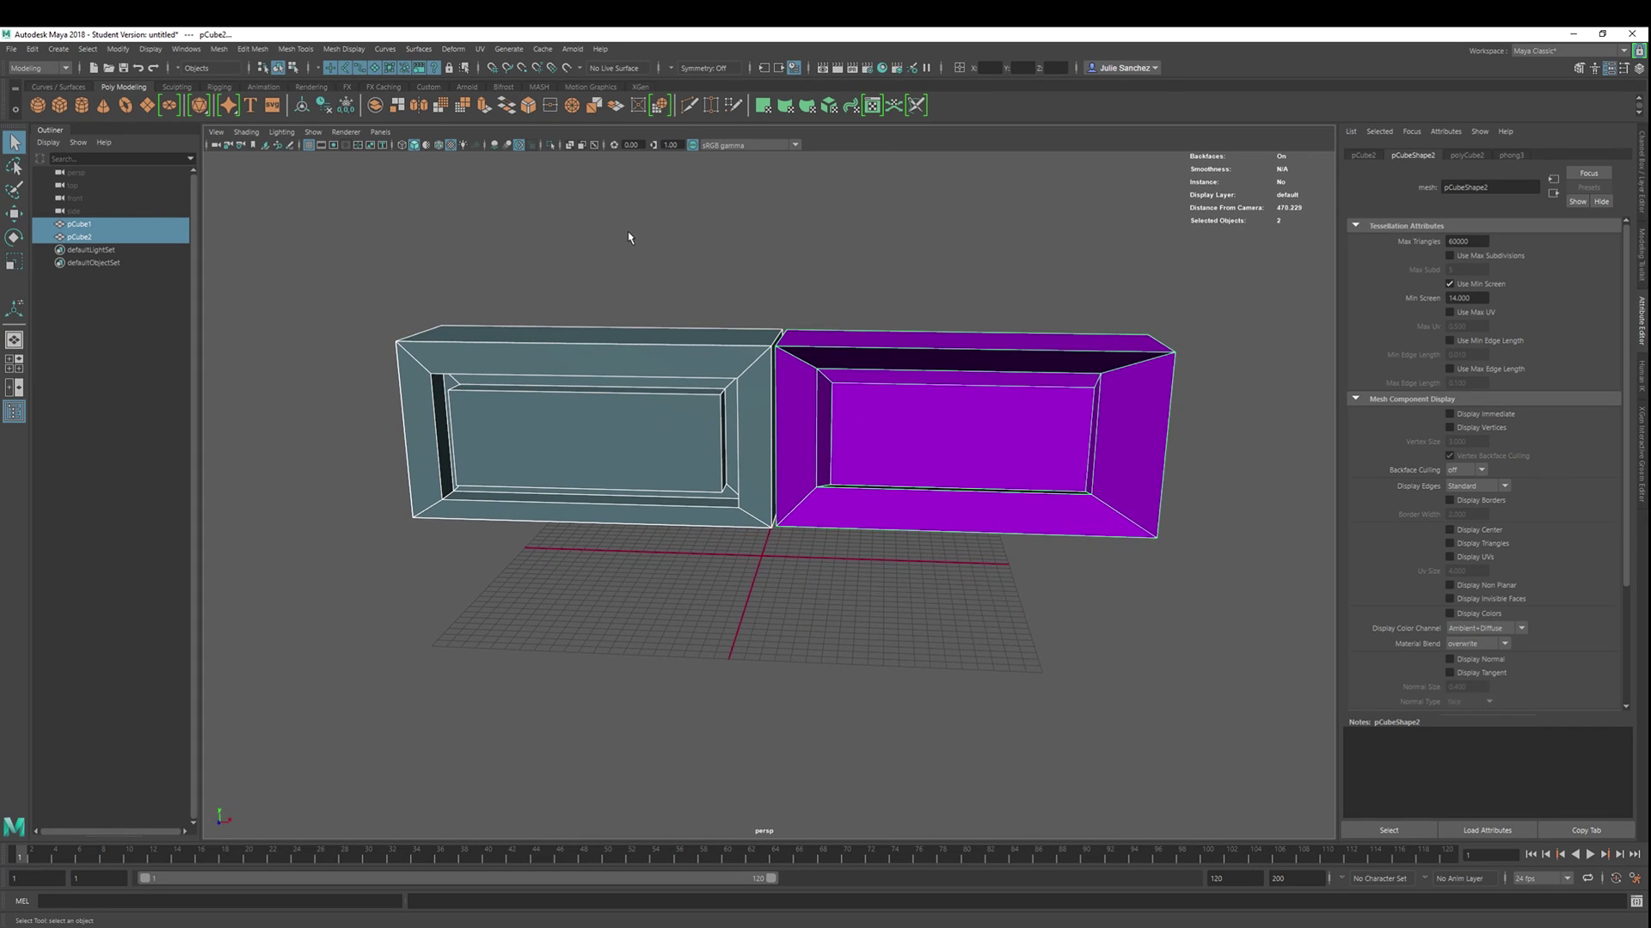
left_click_drag(629, 238, 657, 548)
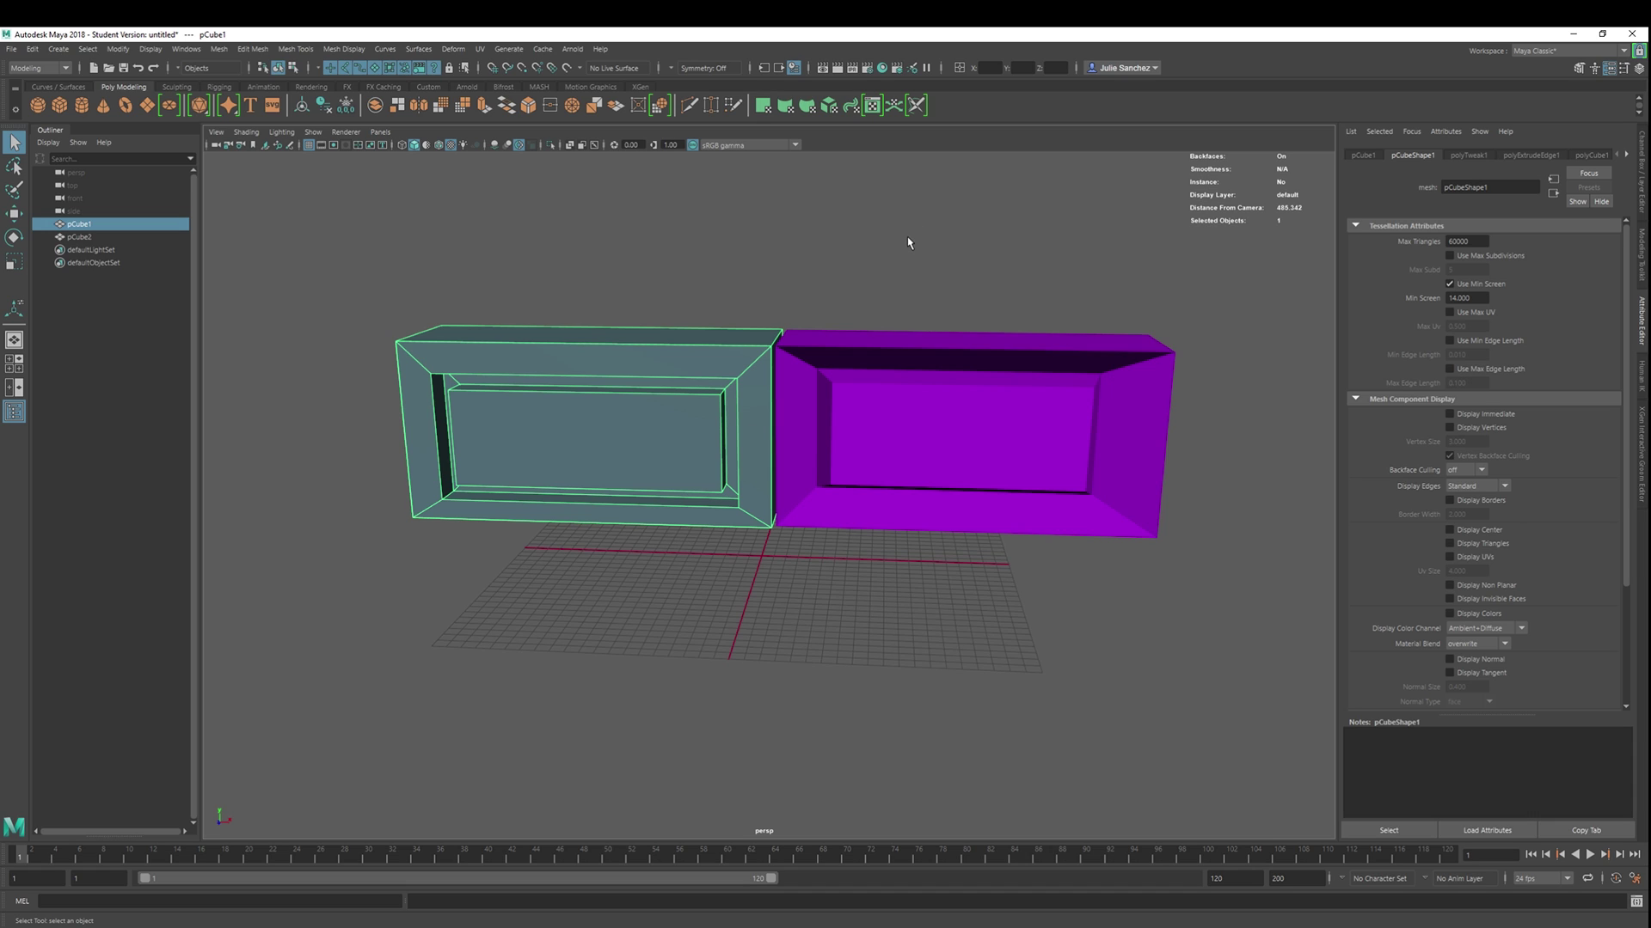
left_click_drag(909, 242, 935, 554)
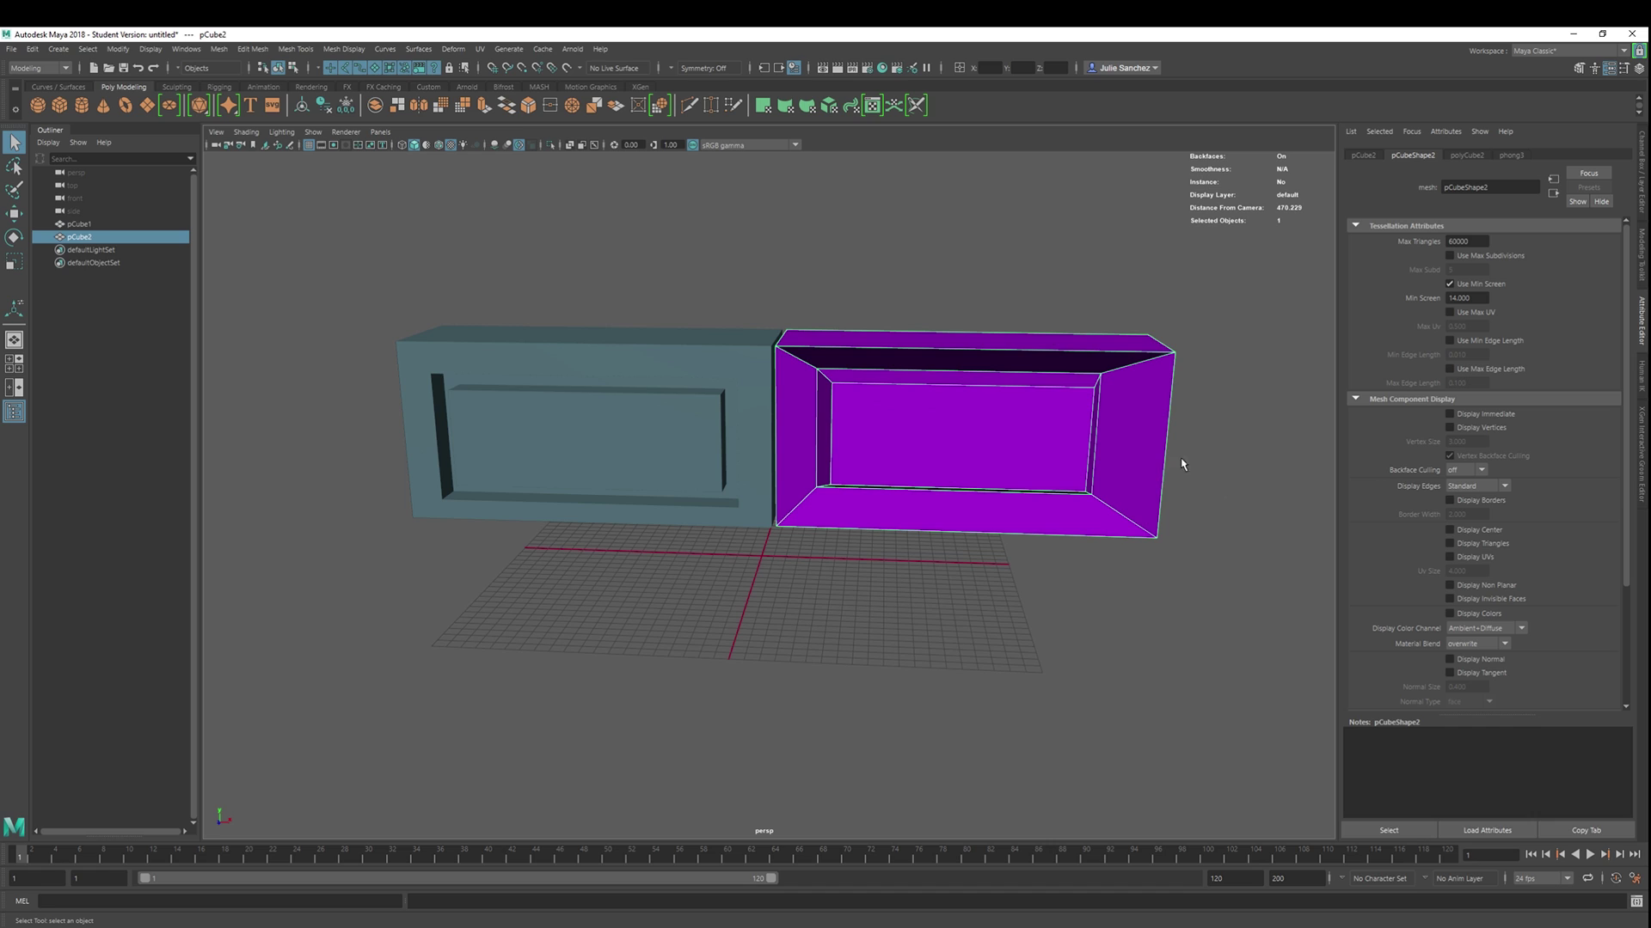
left_click_drag(573, 274, 1120, 588)
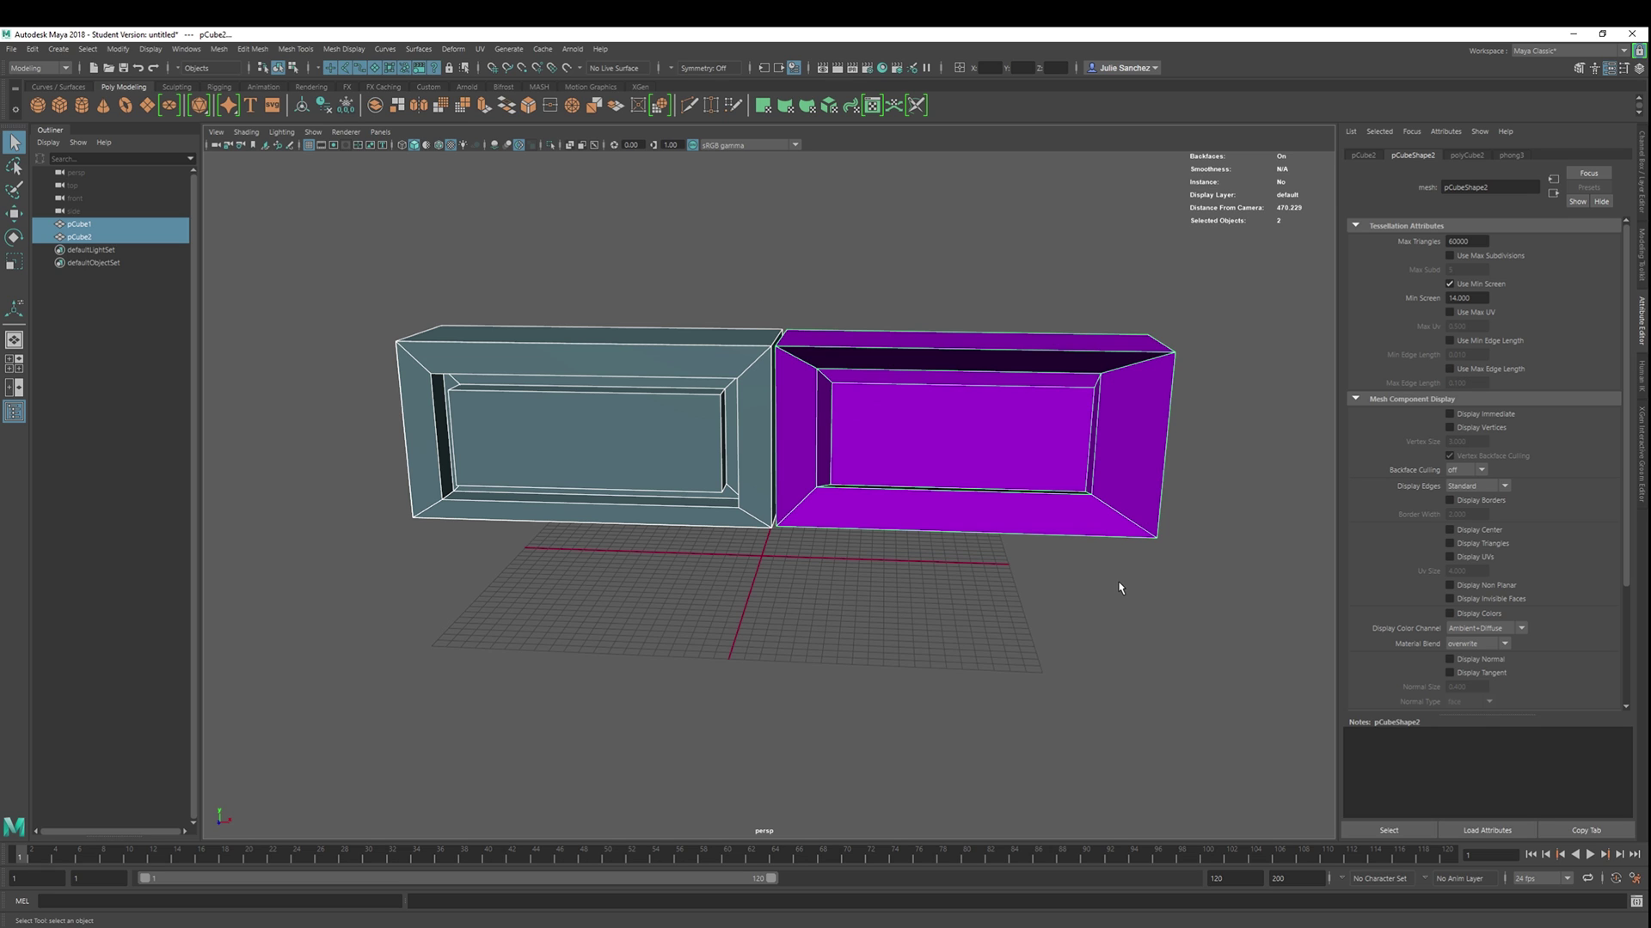
left_click_drag(1187, 655, 902, 303, "alt")
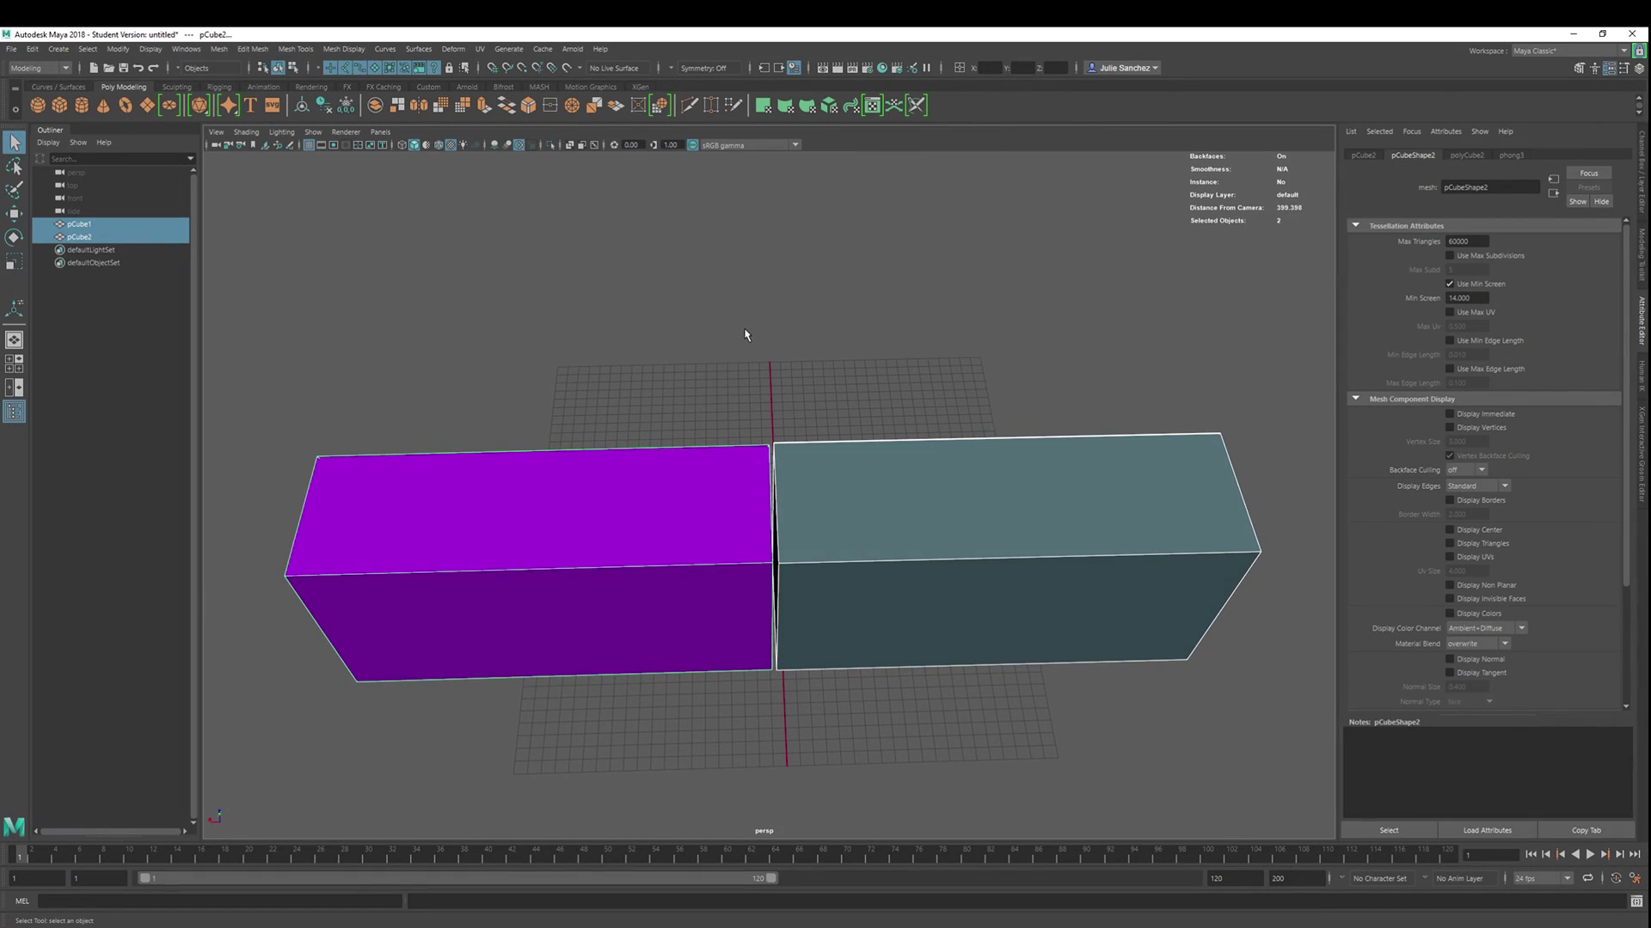
left_click_drag(700, 391, 862, 387, "alt")
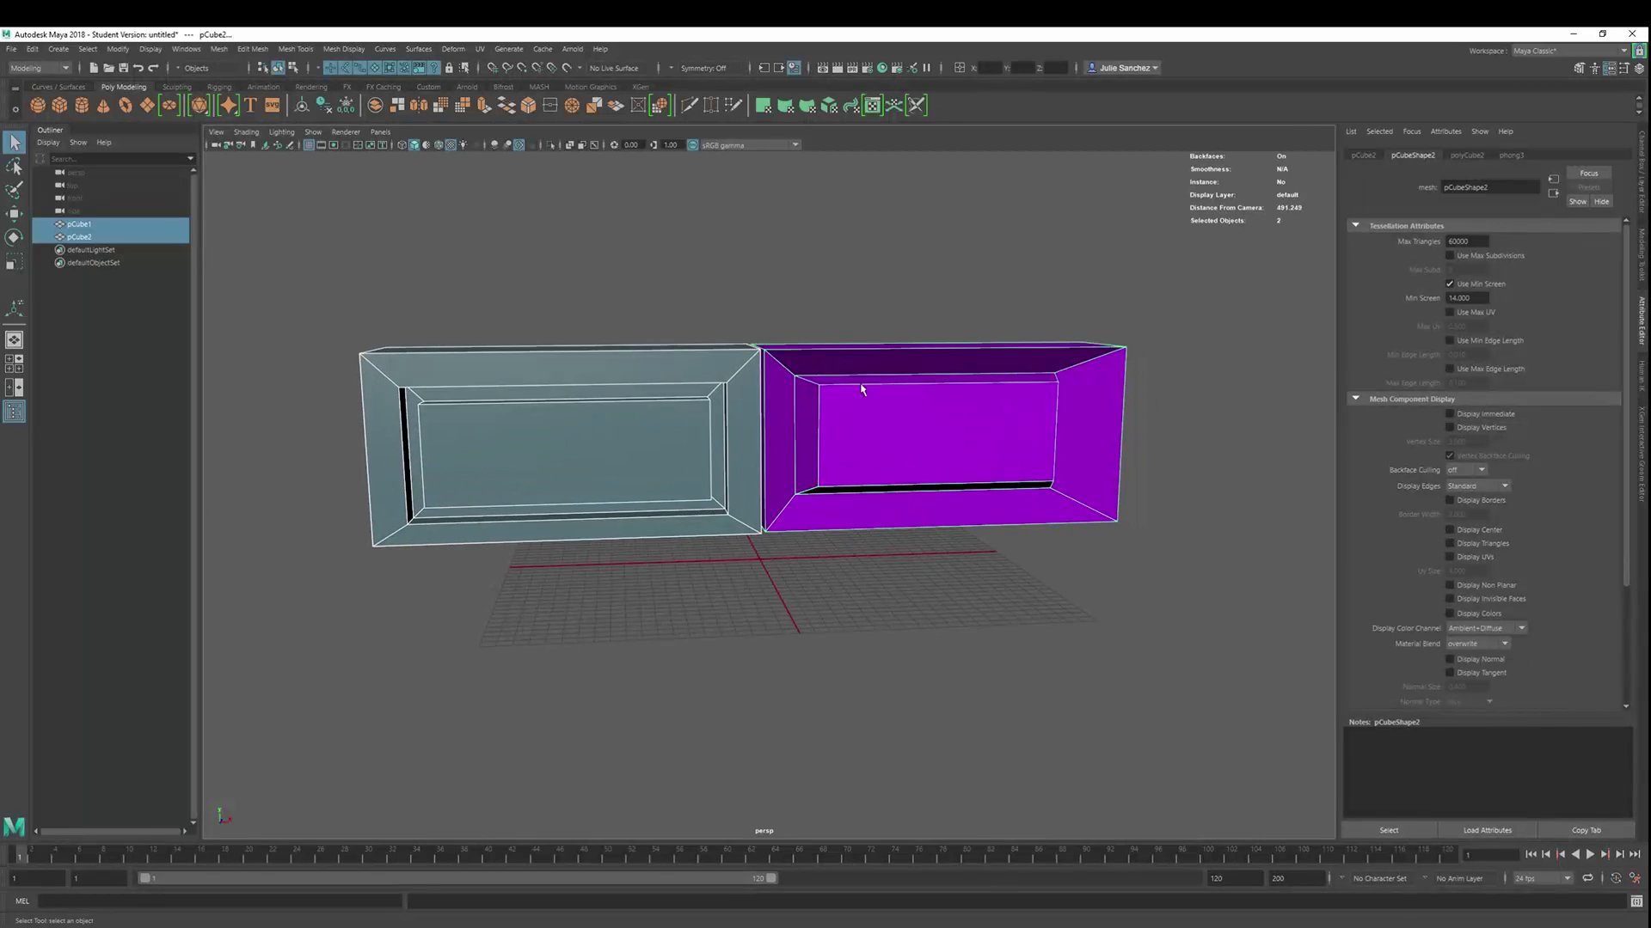
scroll(725, 445, "up", 6)
scroll(724, 446, "up", 3)
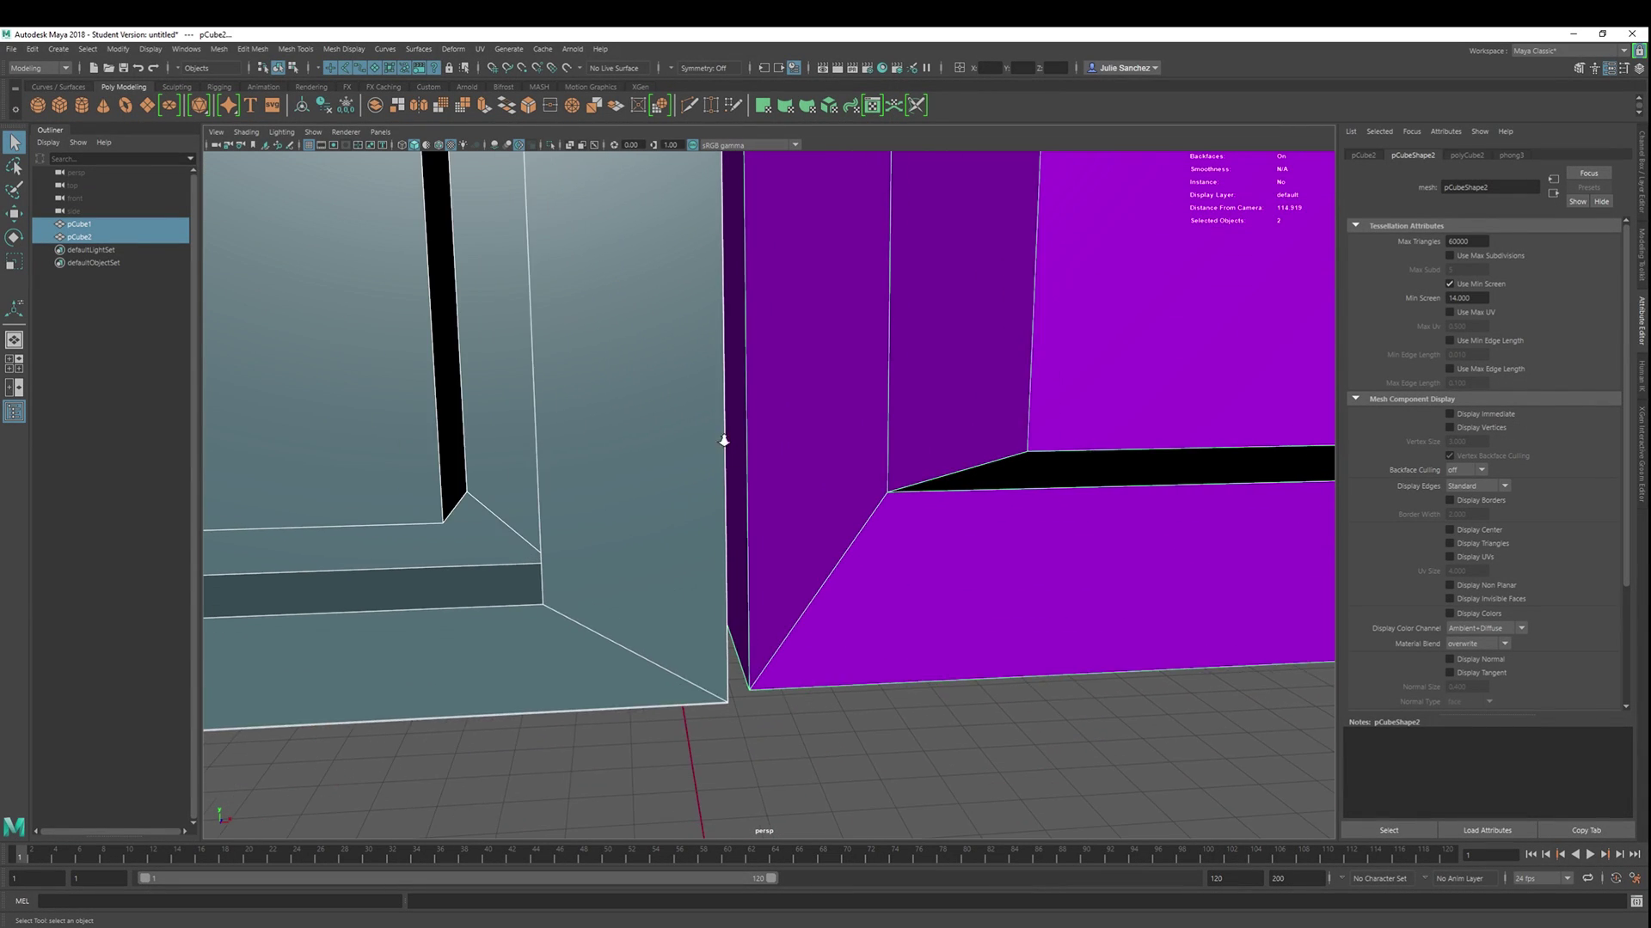
scroll(725, 446, "up", 4)
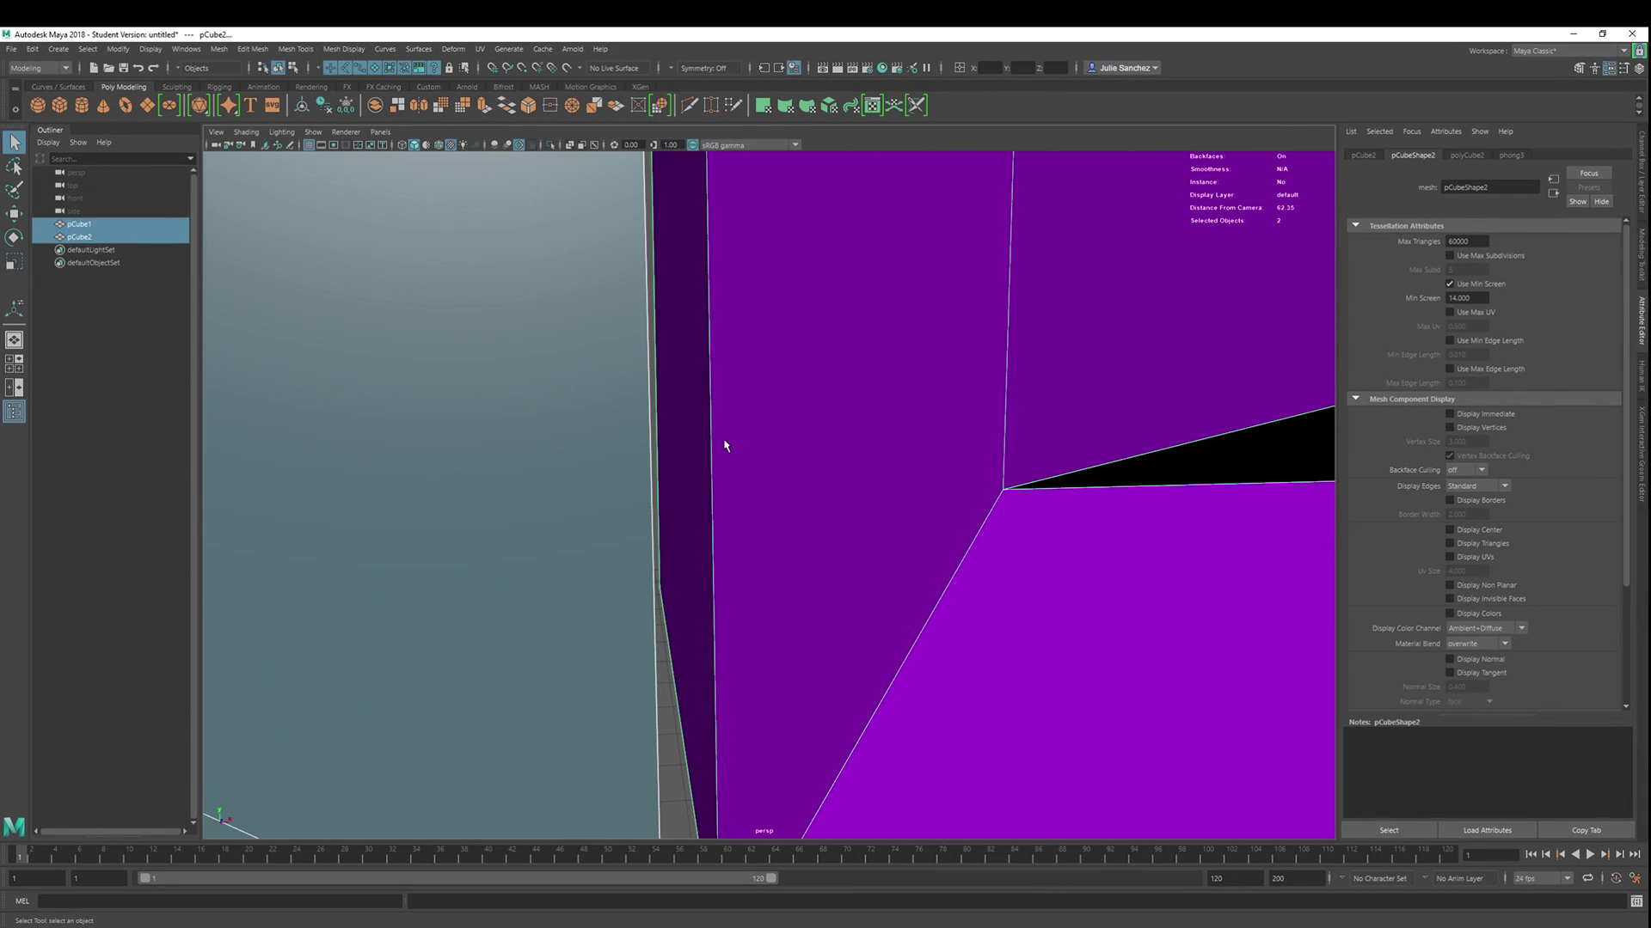